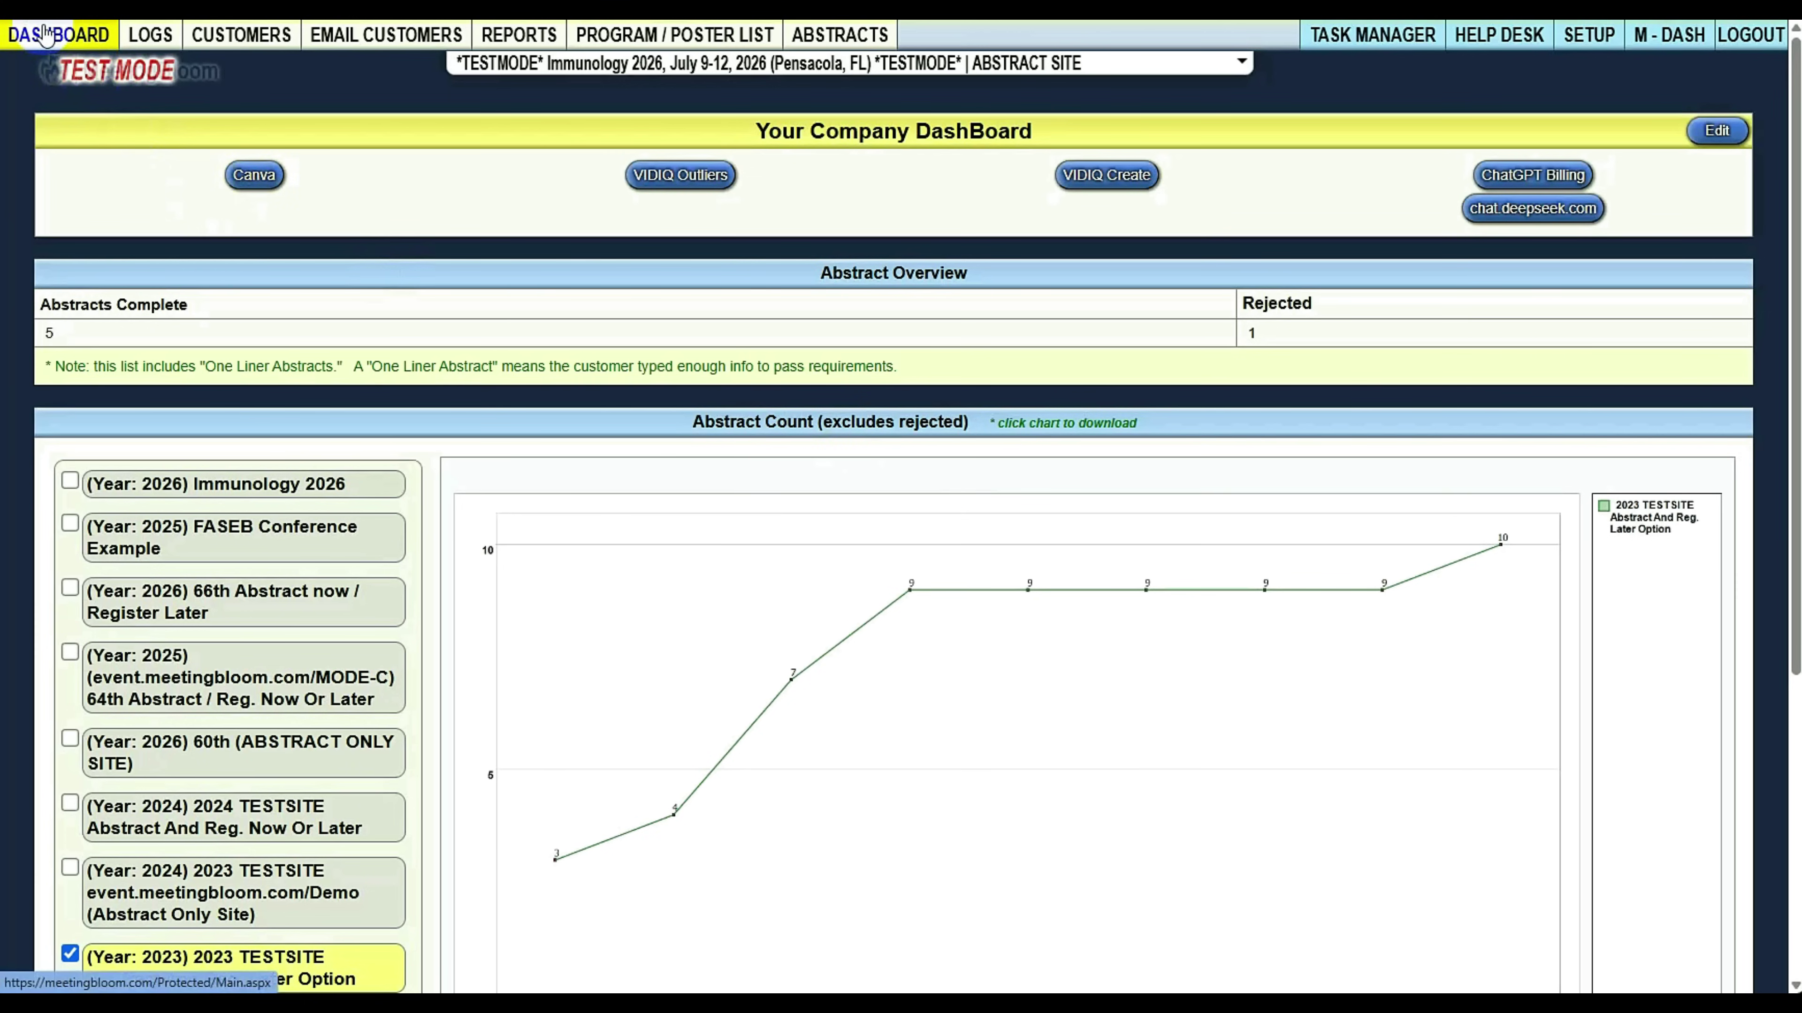
Add 2024 TESTSITE Abstract And Reg., 2024 Demo (Abstract Only) and 2023 Demo to the Abstract Count chart
click(50, 41)
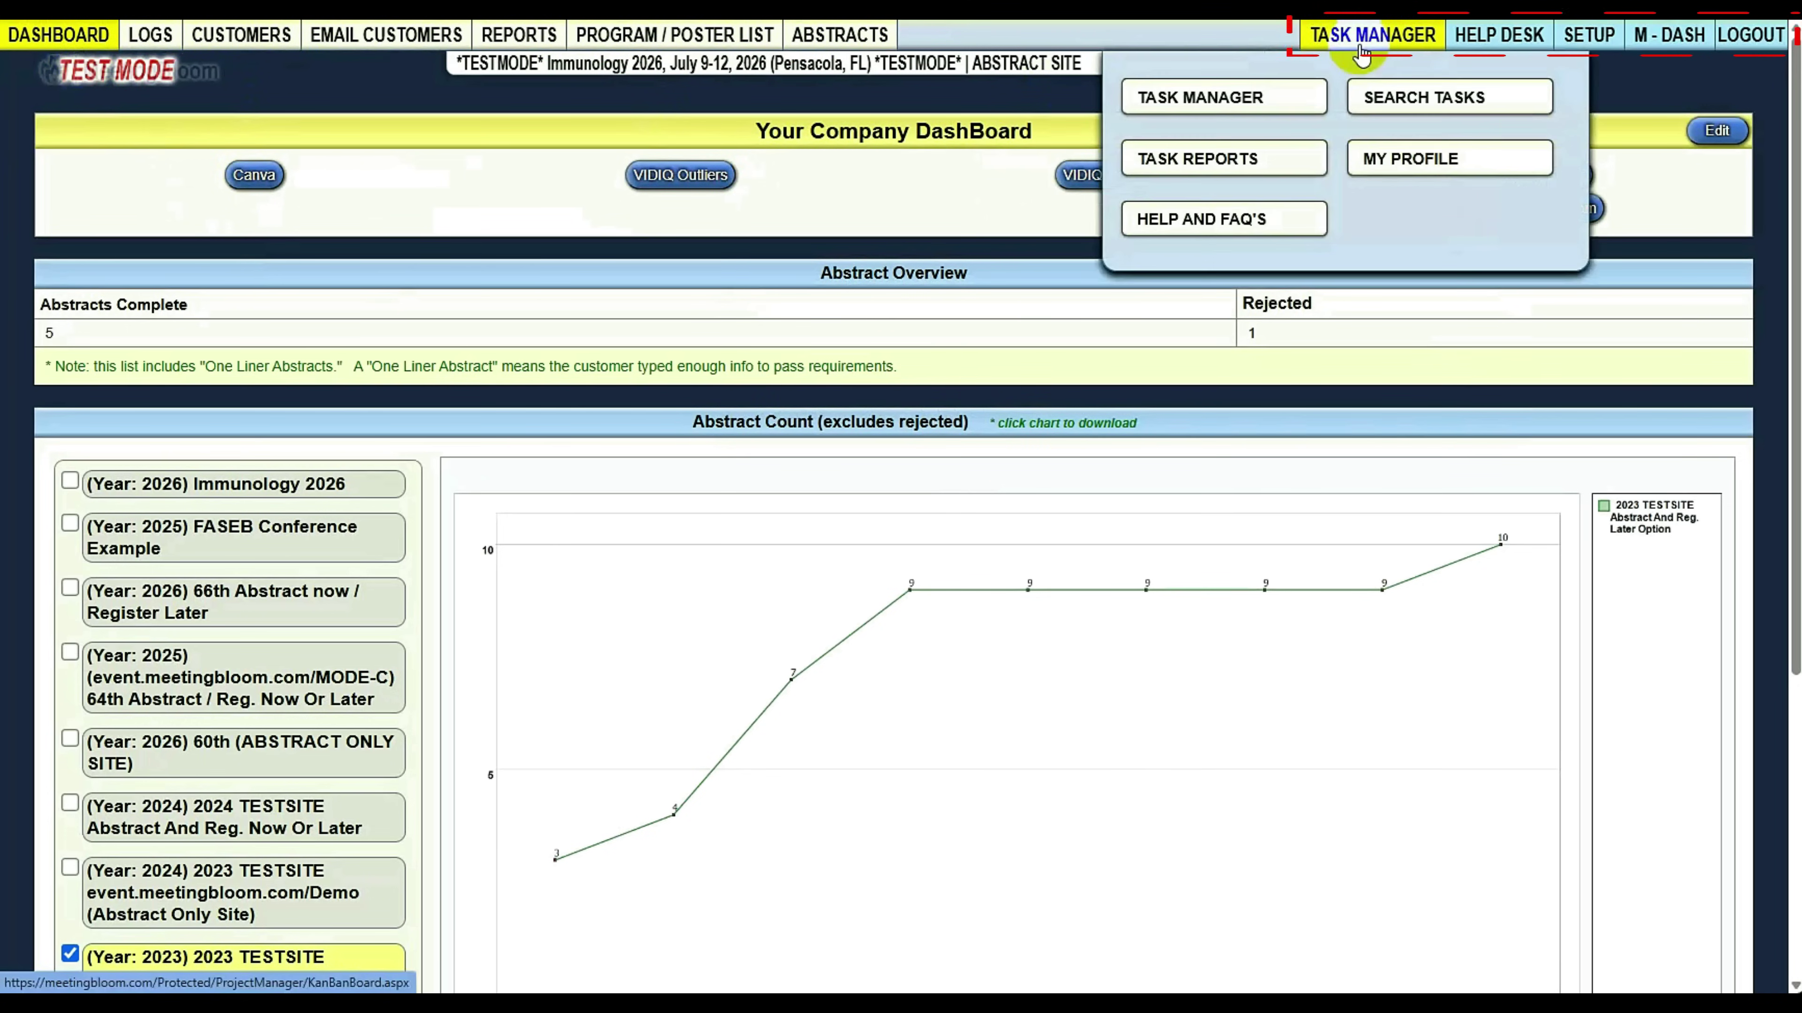
mouse_move(1578, 41)
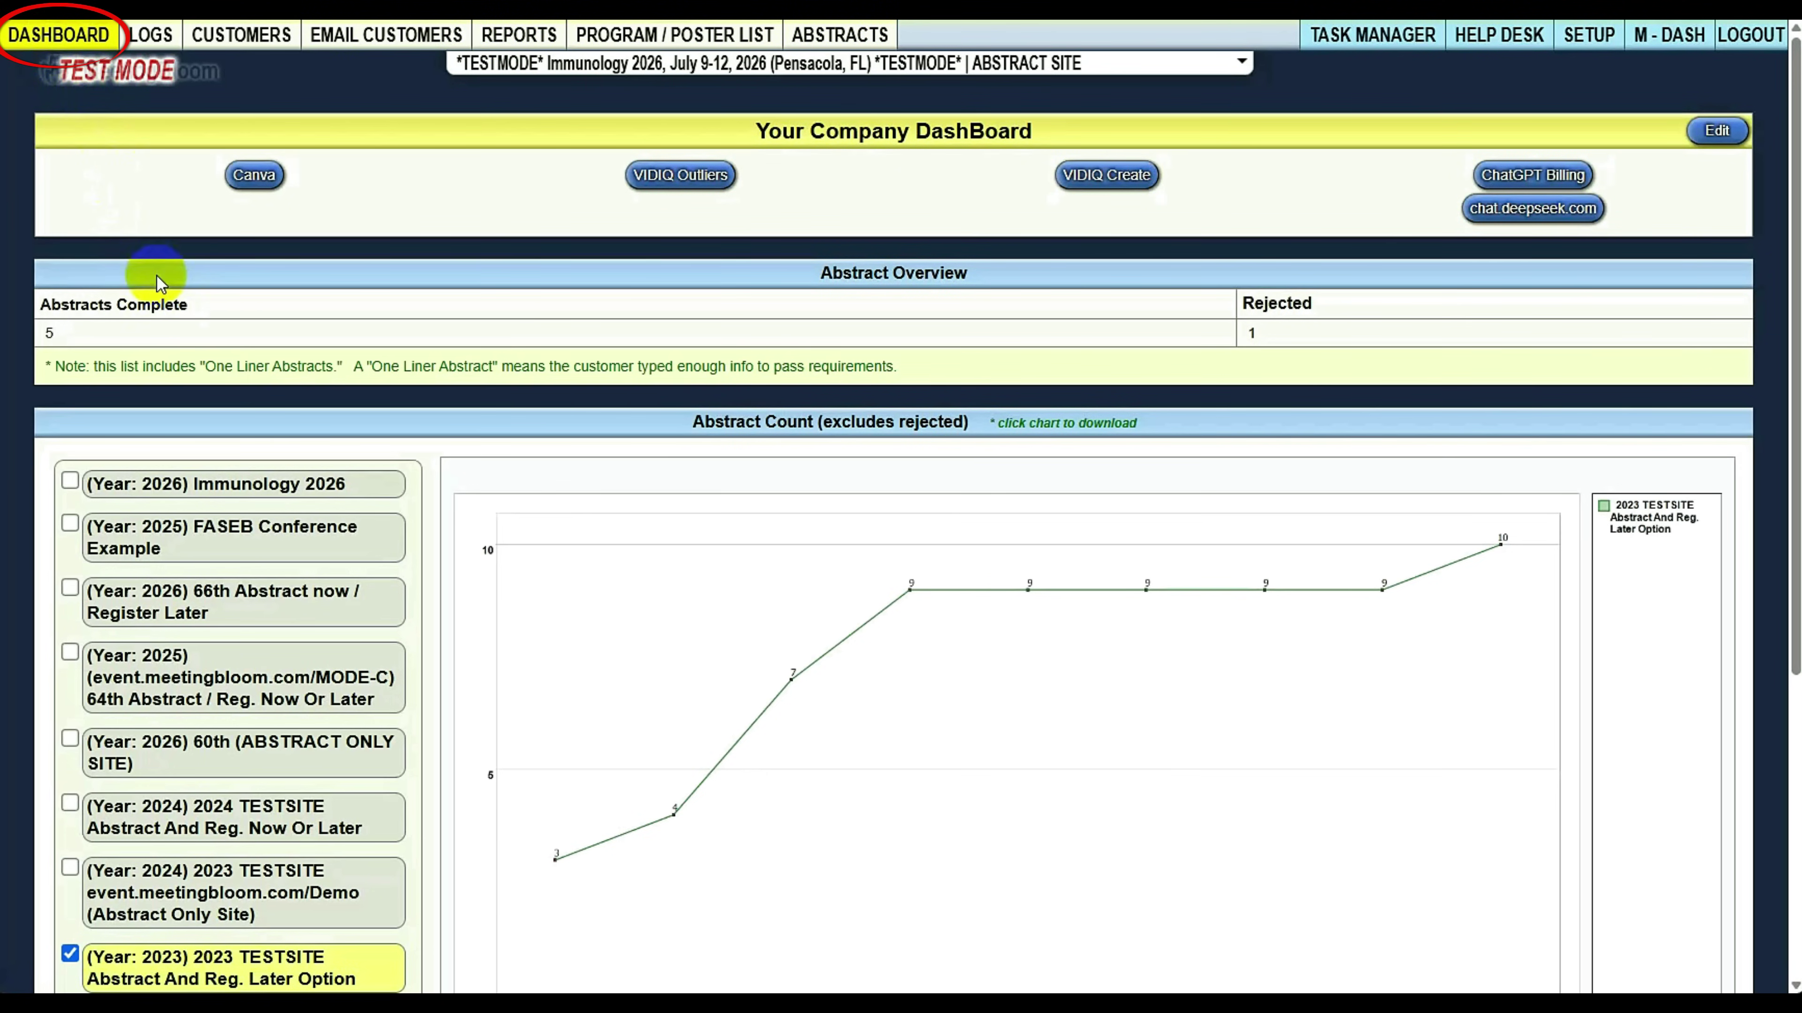
scroll(164, 277, down, 3)
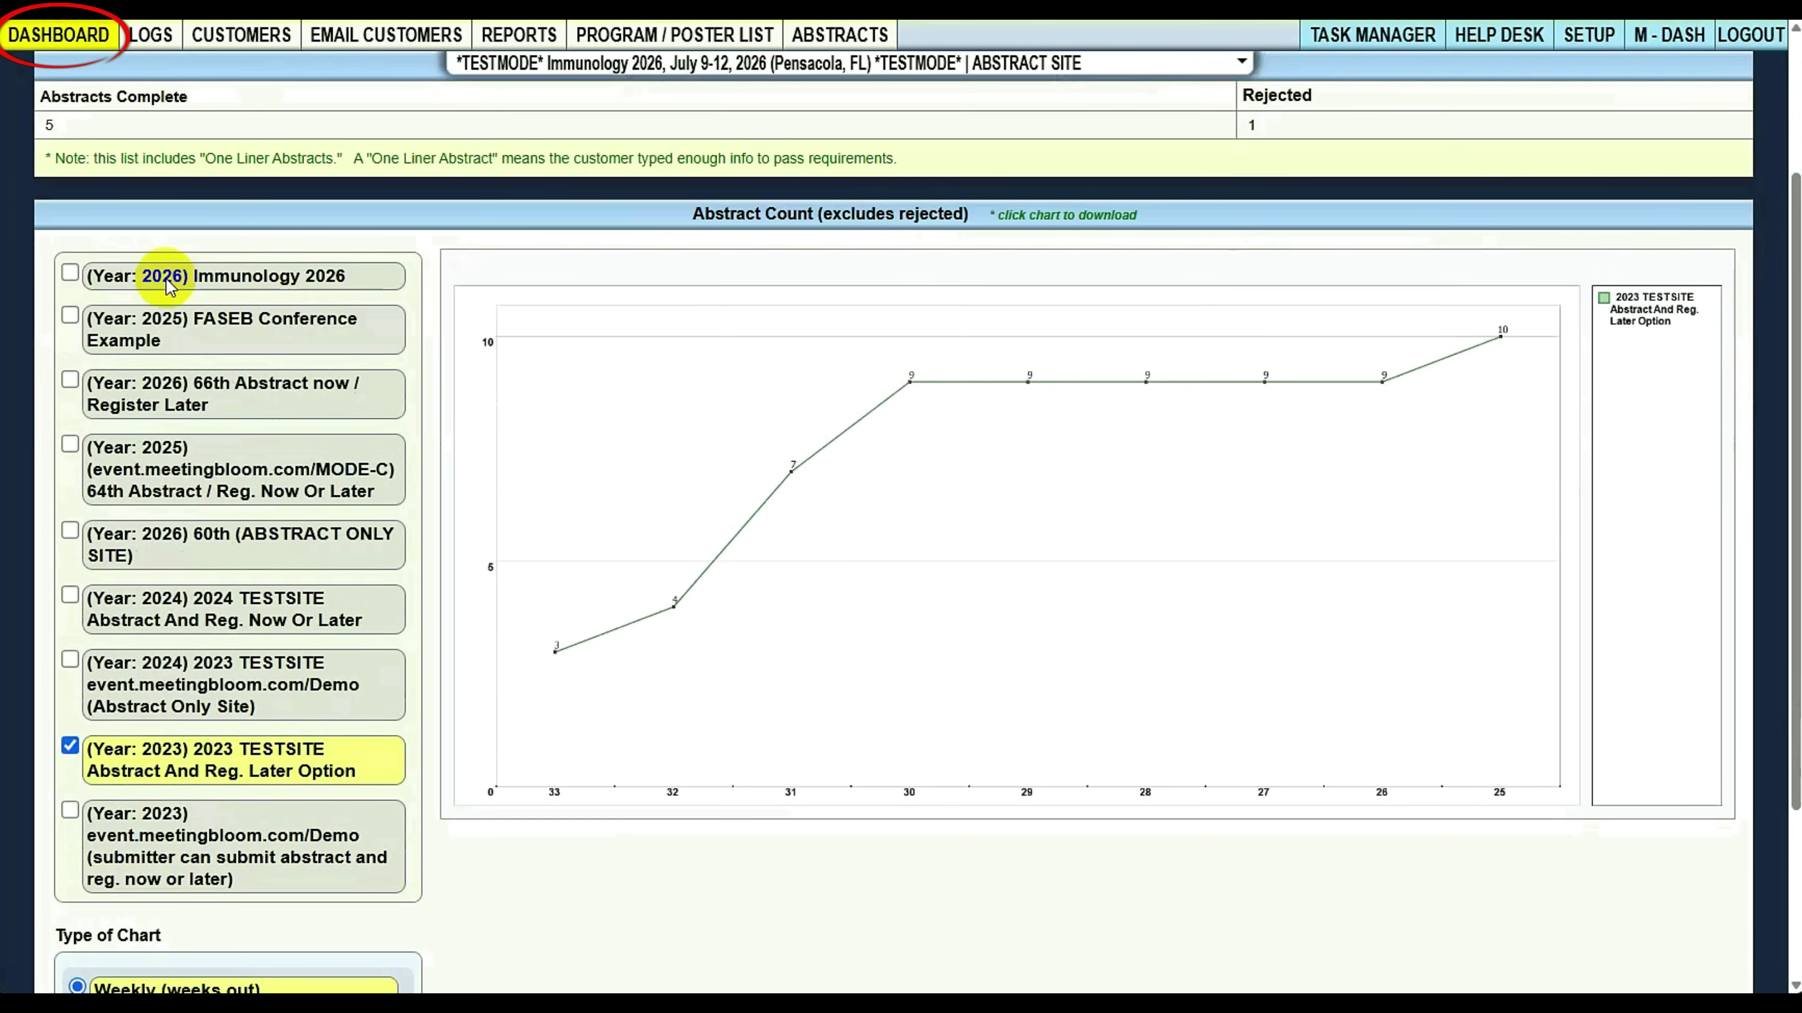
click(128, 679)
click(122, 617)
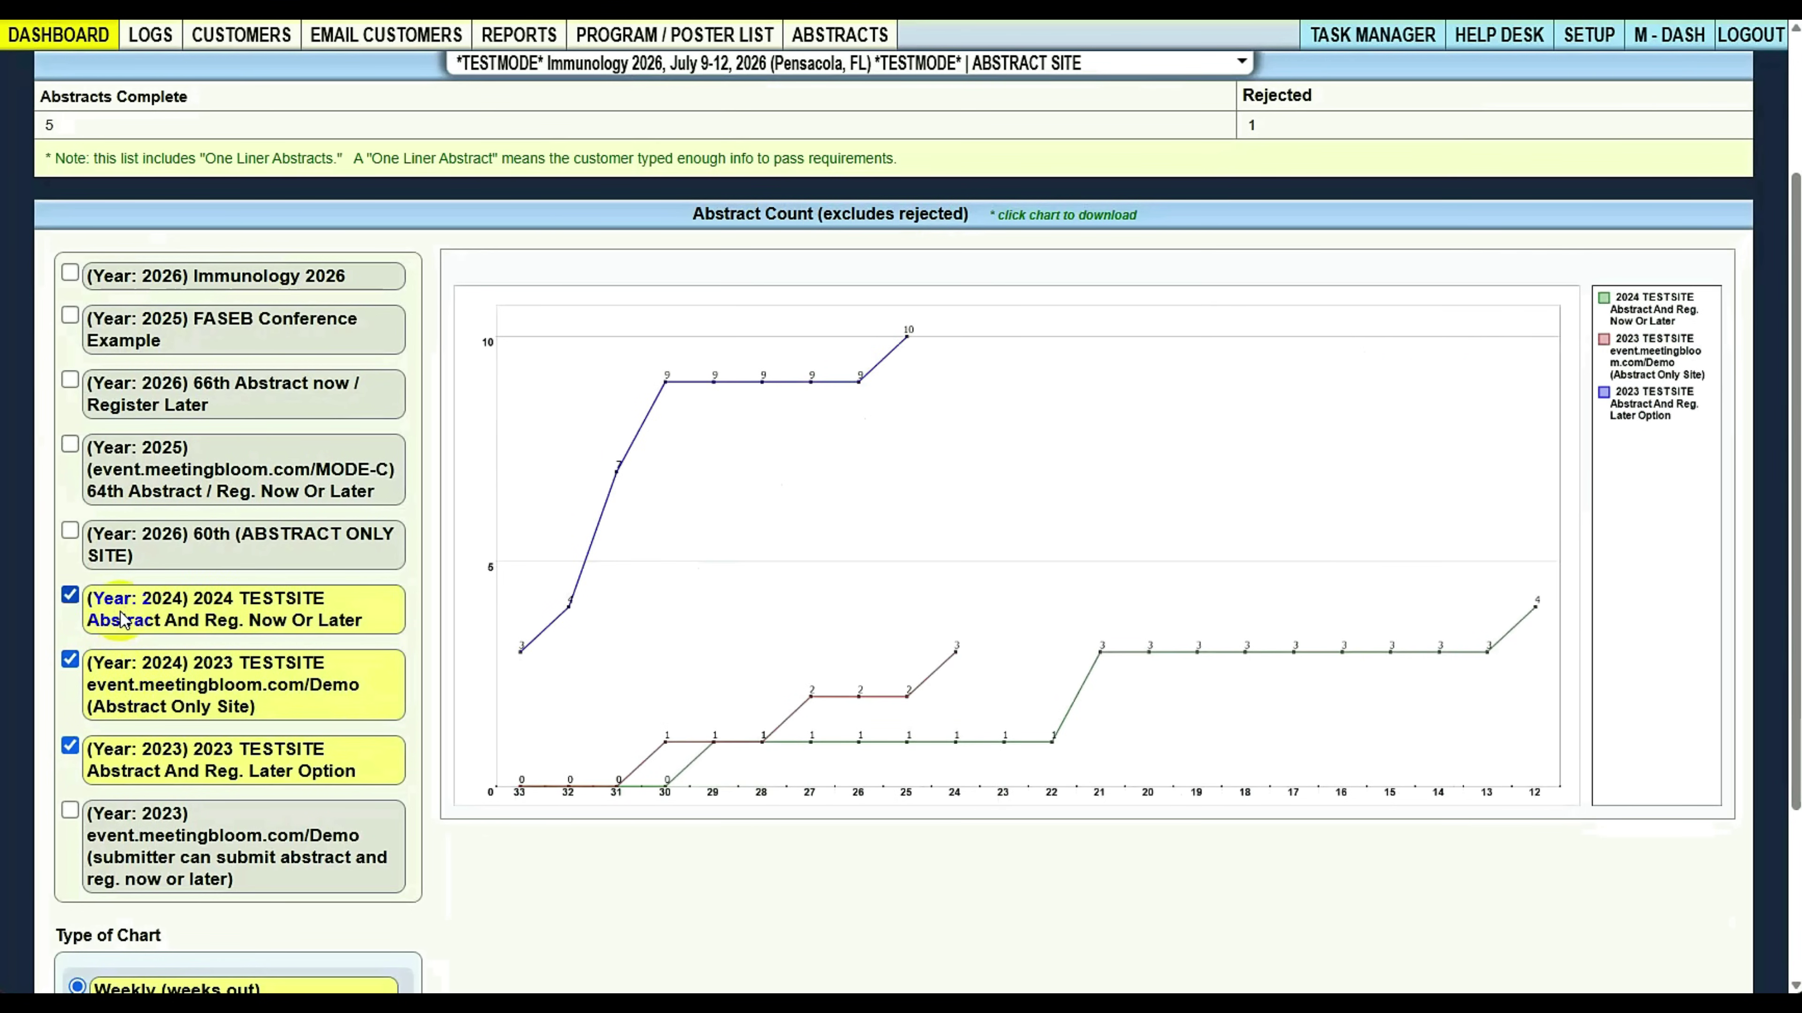
click(149, 842)
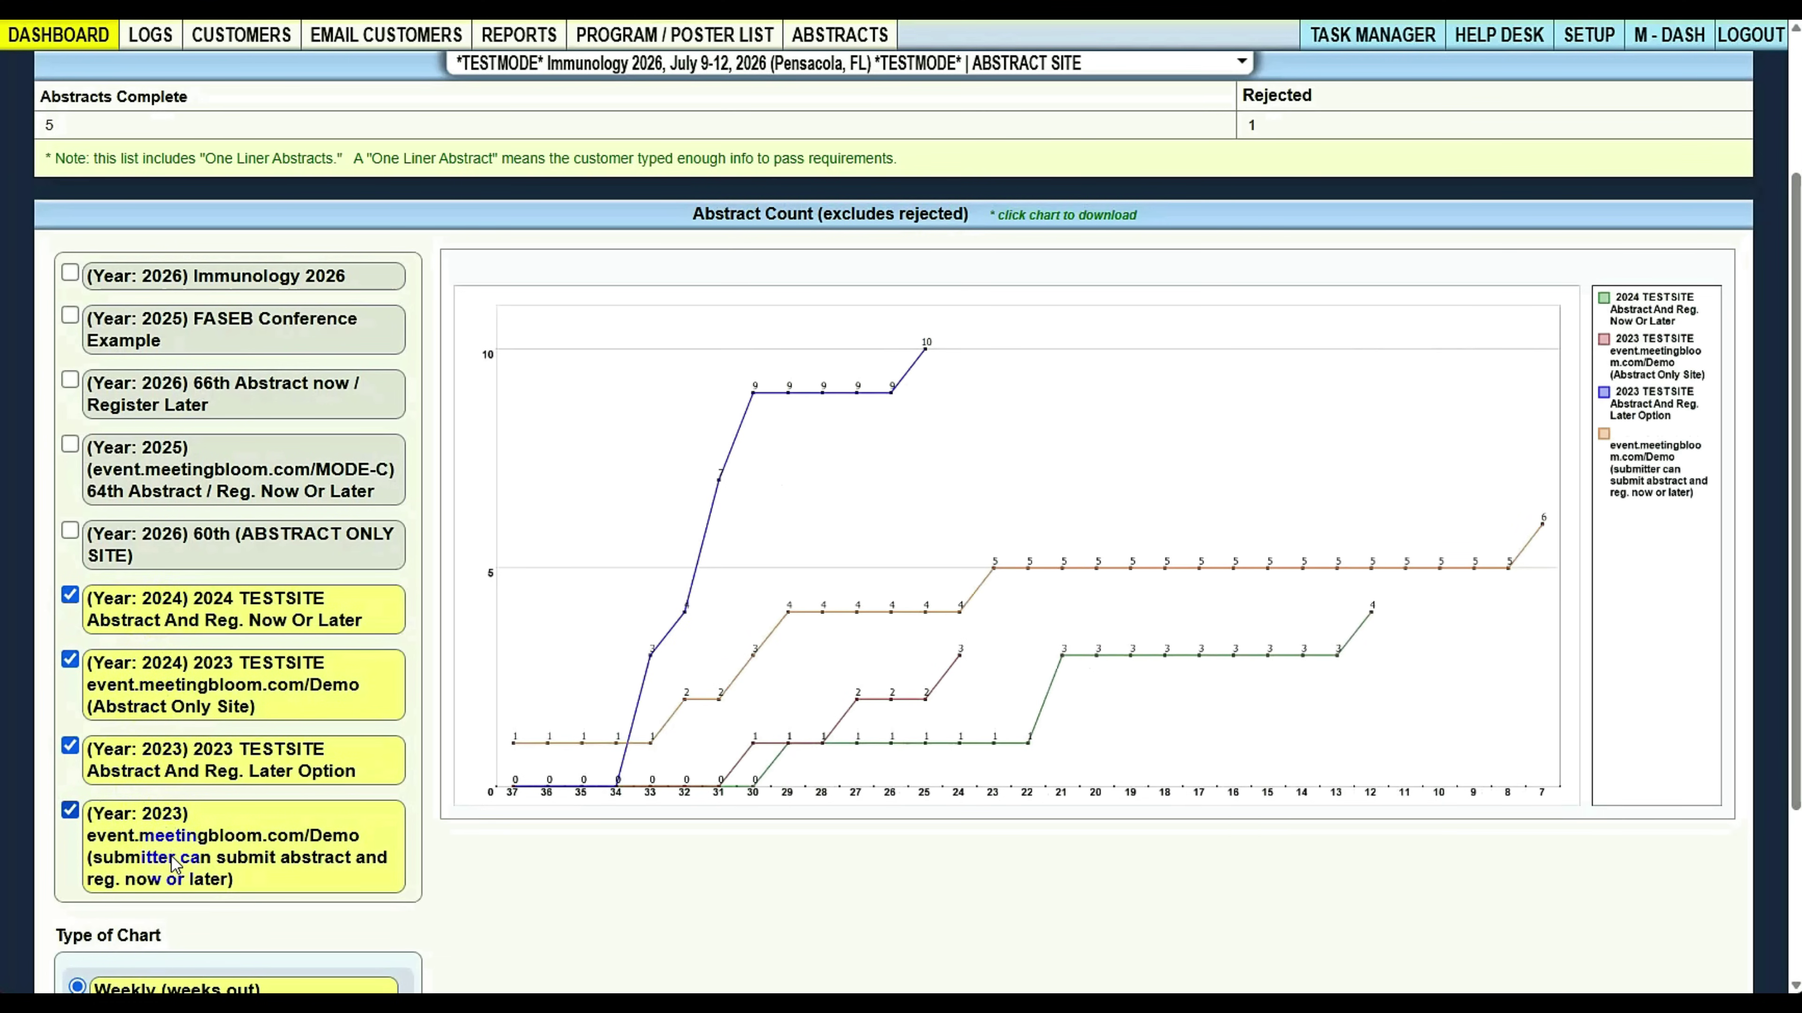
click(535, 687)
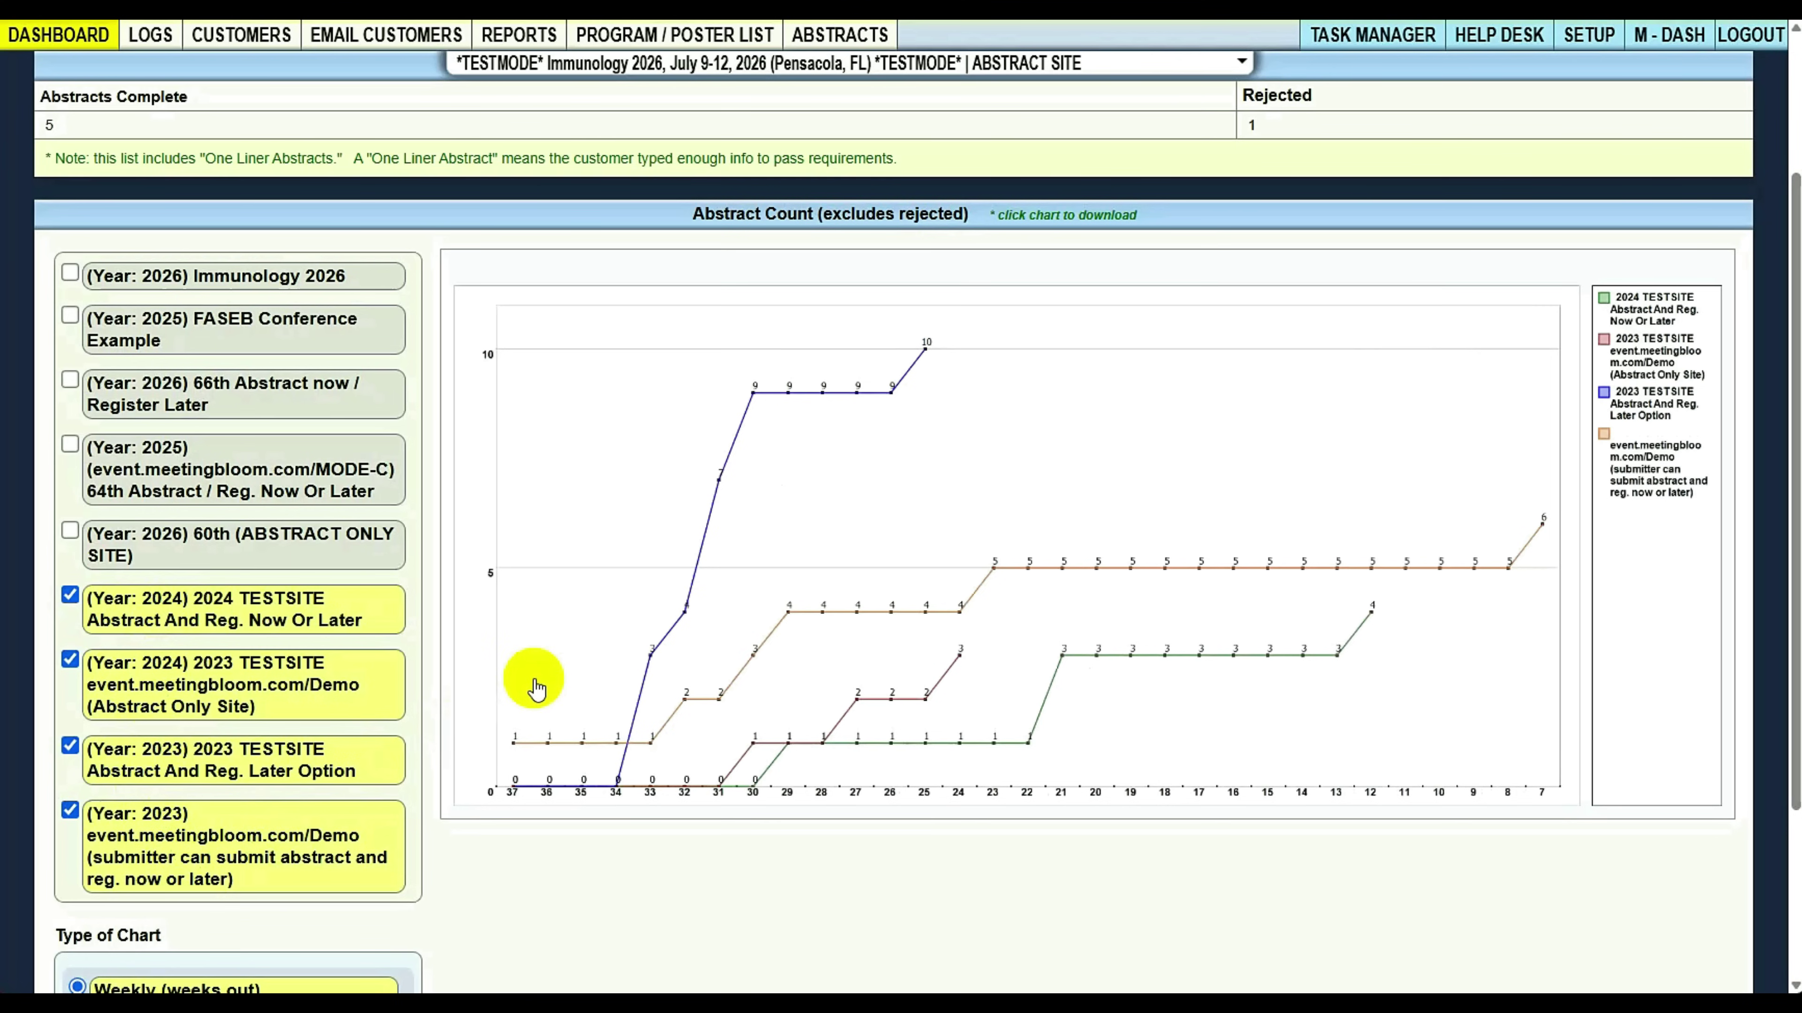
scroll(535, 687, up, 3)
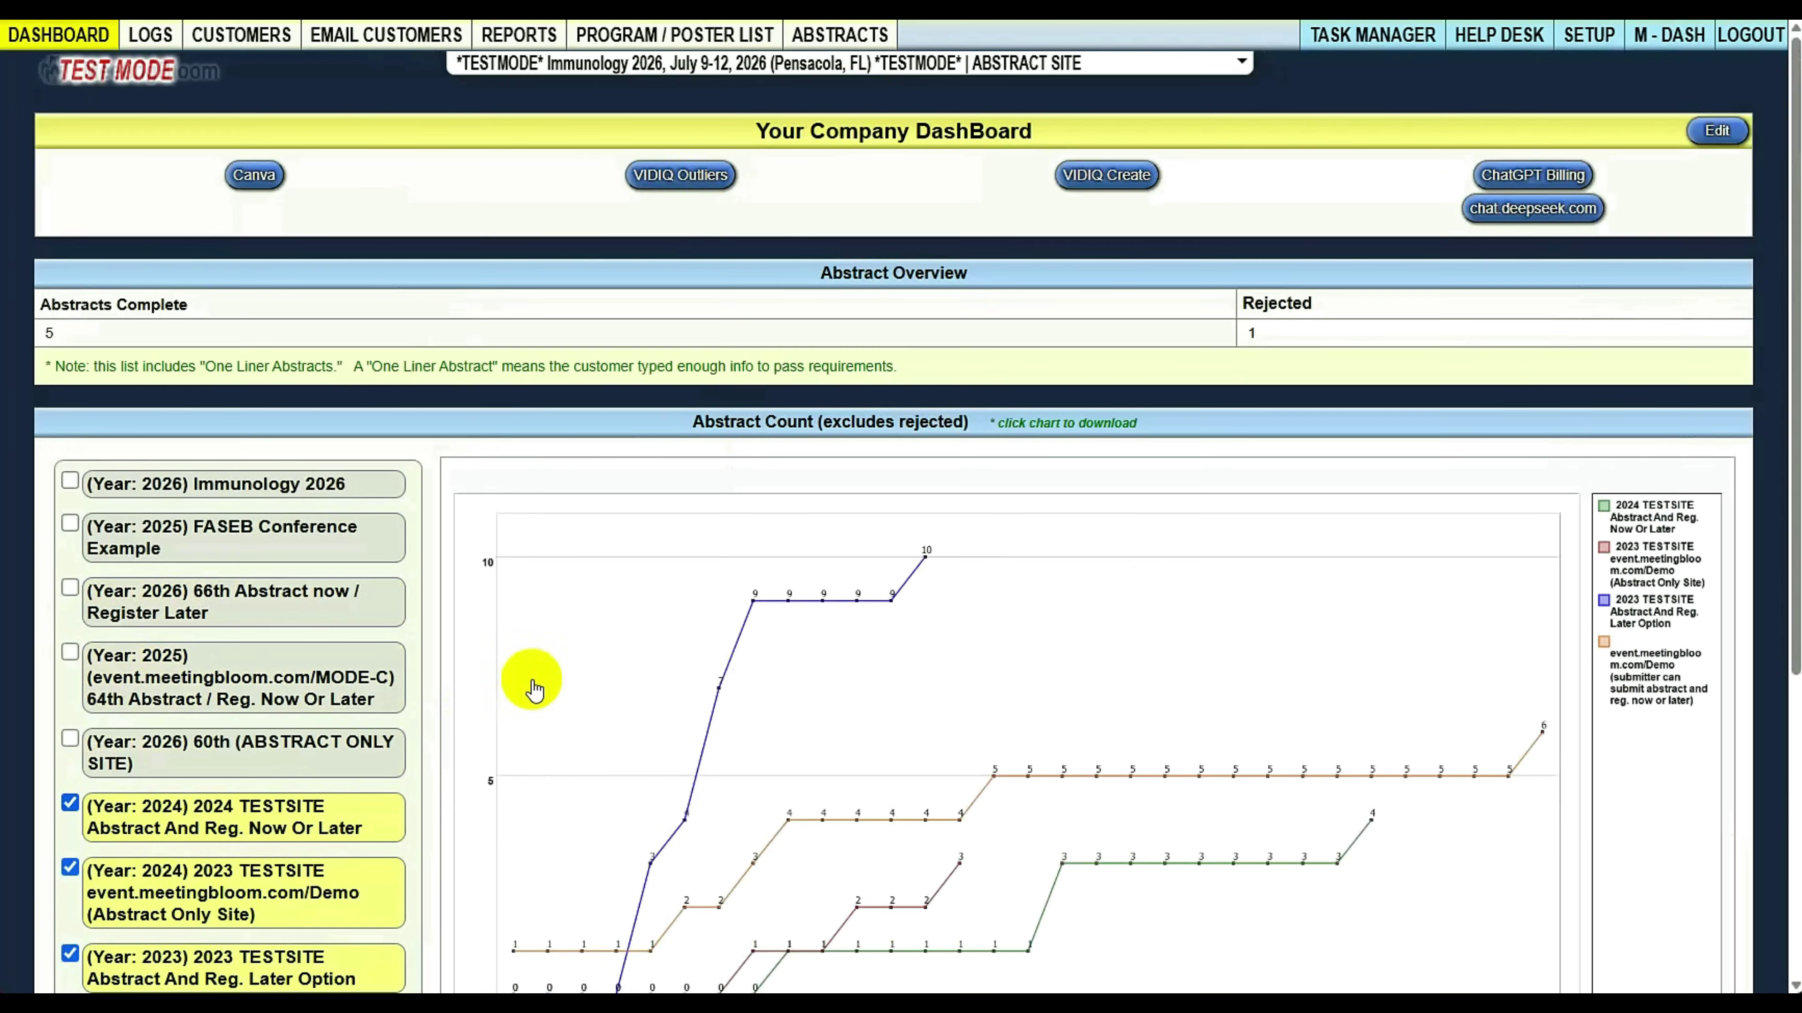
Switch the dashboard to the FASEB Conference Example event
click(735, 64)
click(684, 124)
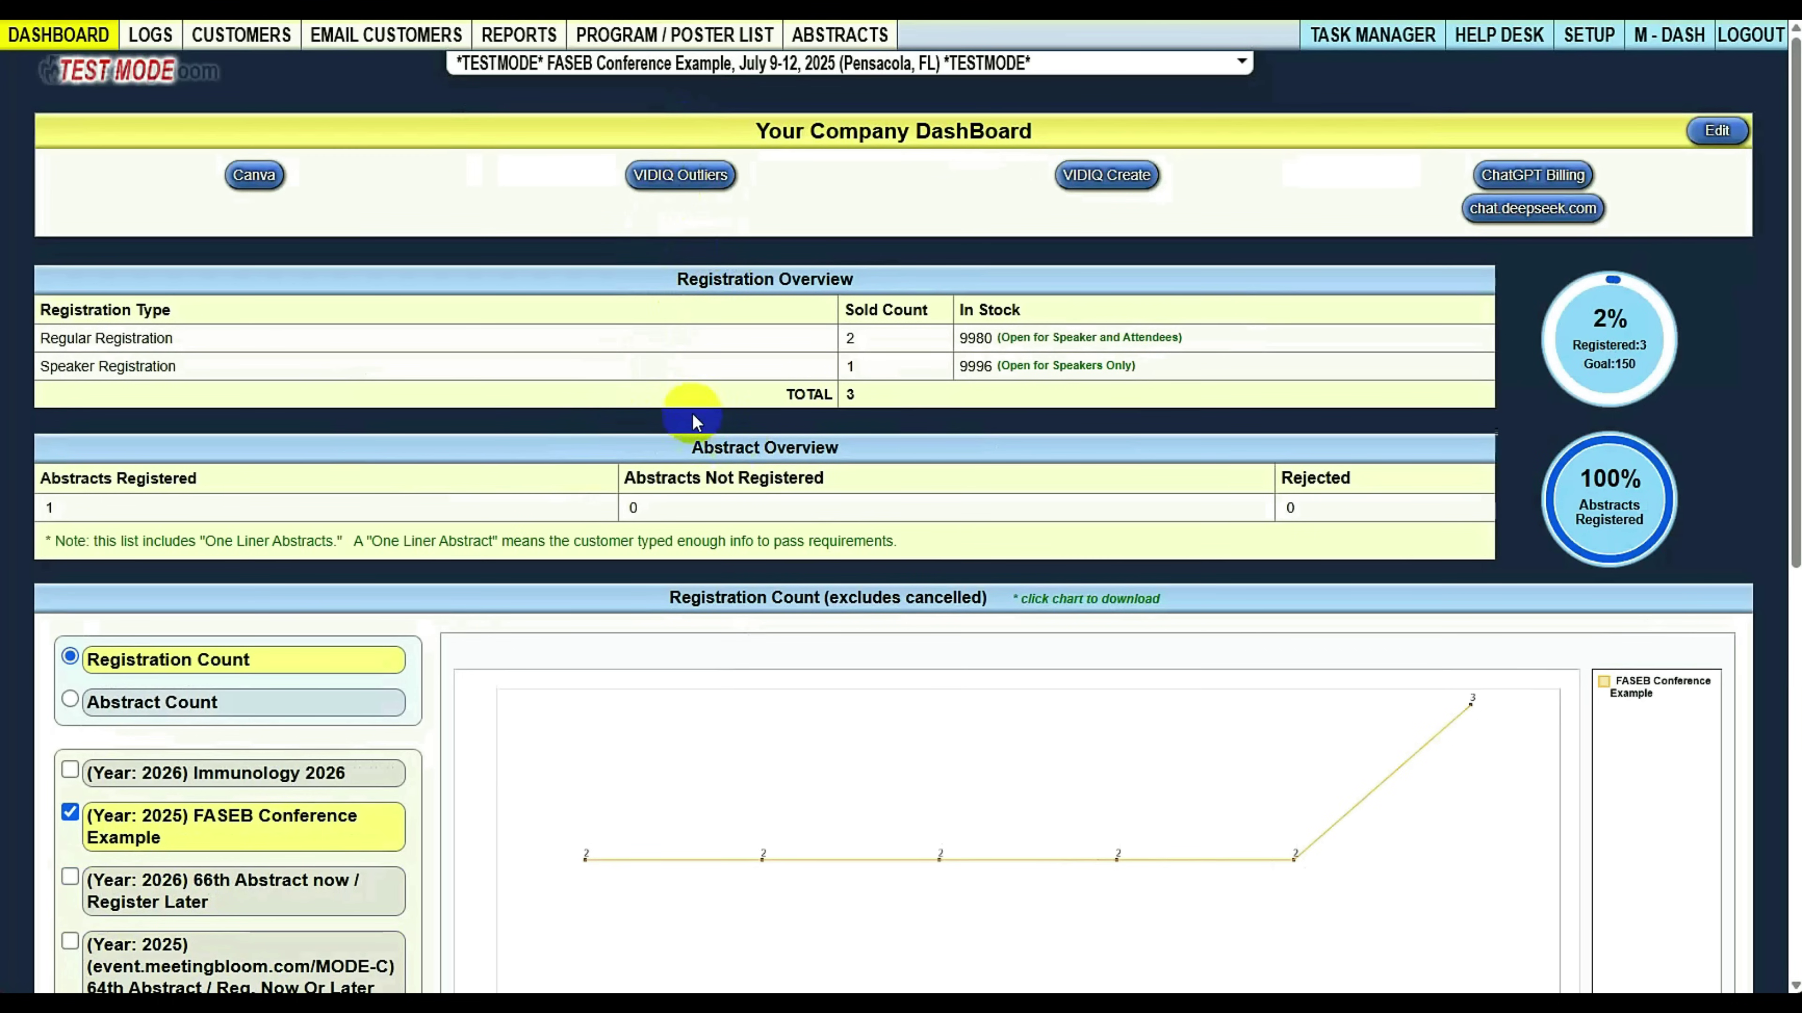
drag(665, 282, 830, 281)
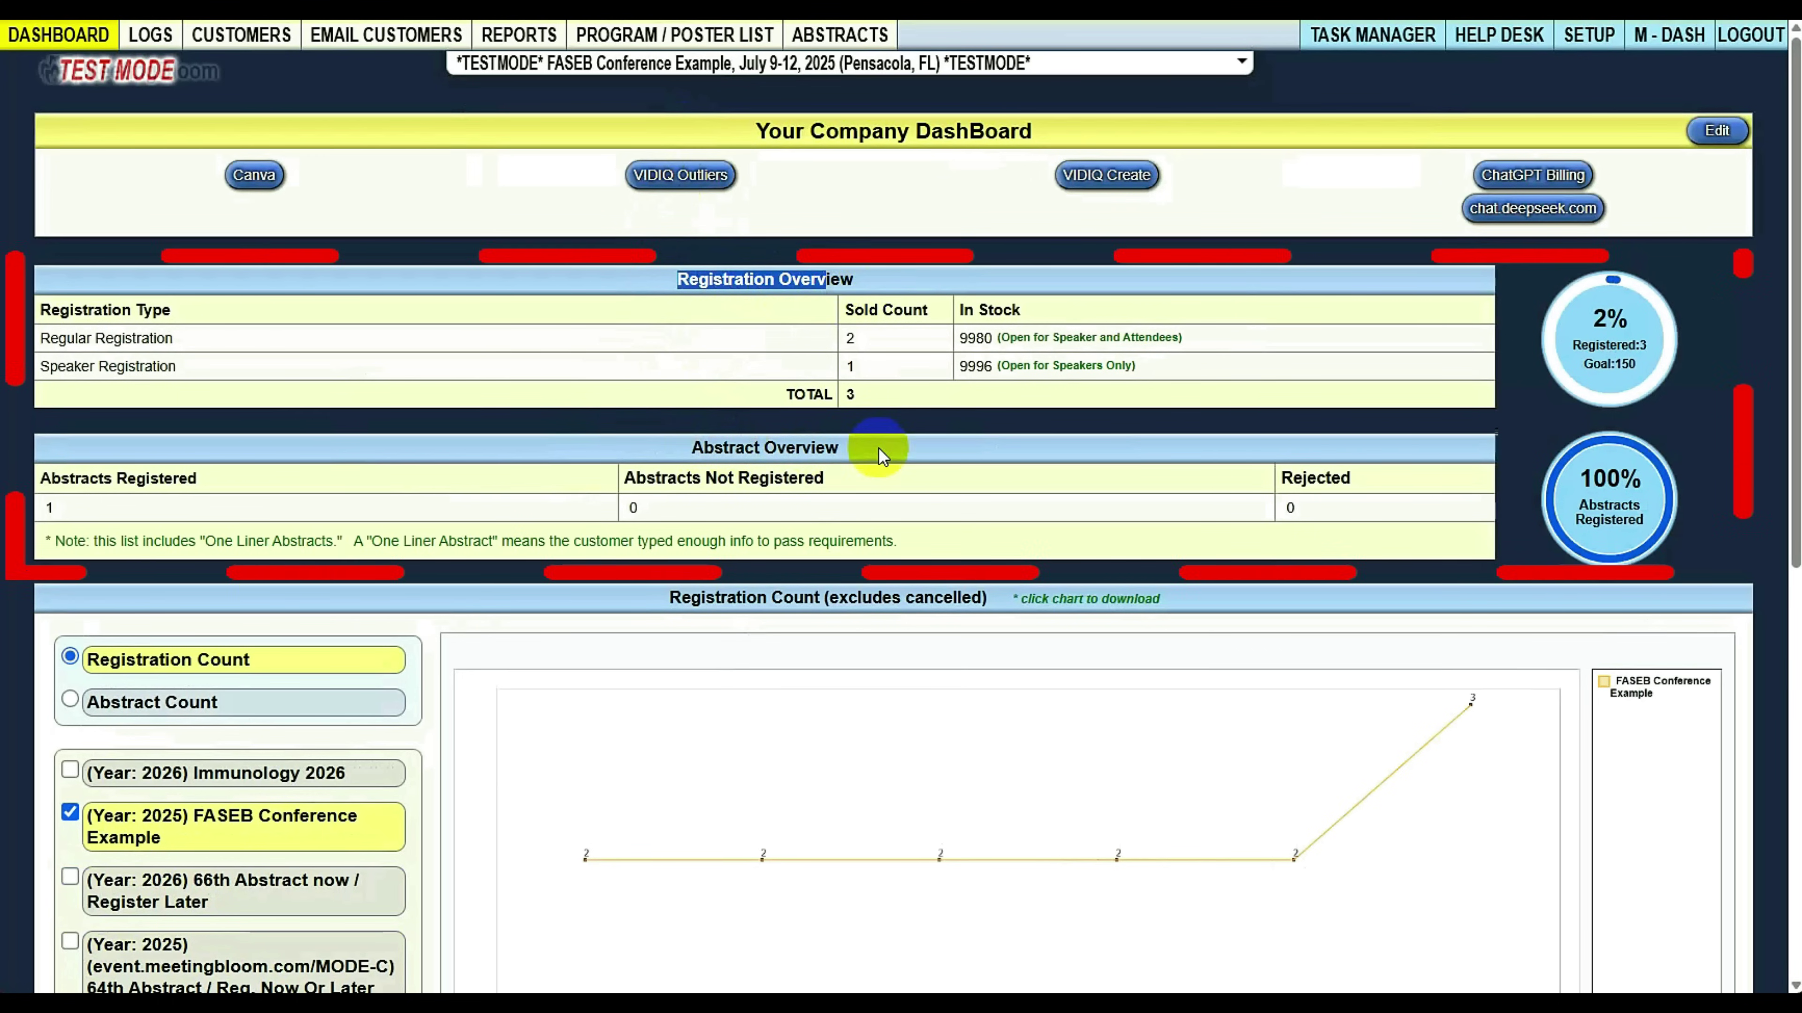
Replace FASEB on the chart with 2024 Demo, 2023 TESTSITE Later Option and 2023 Demo
scroll(878, 447, down, 3)
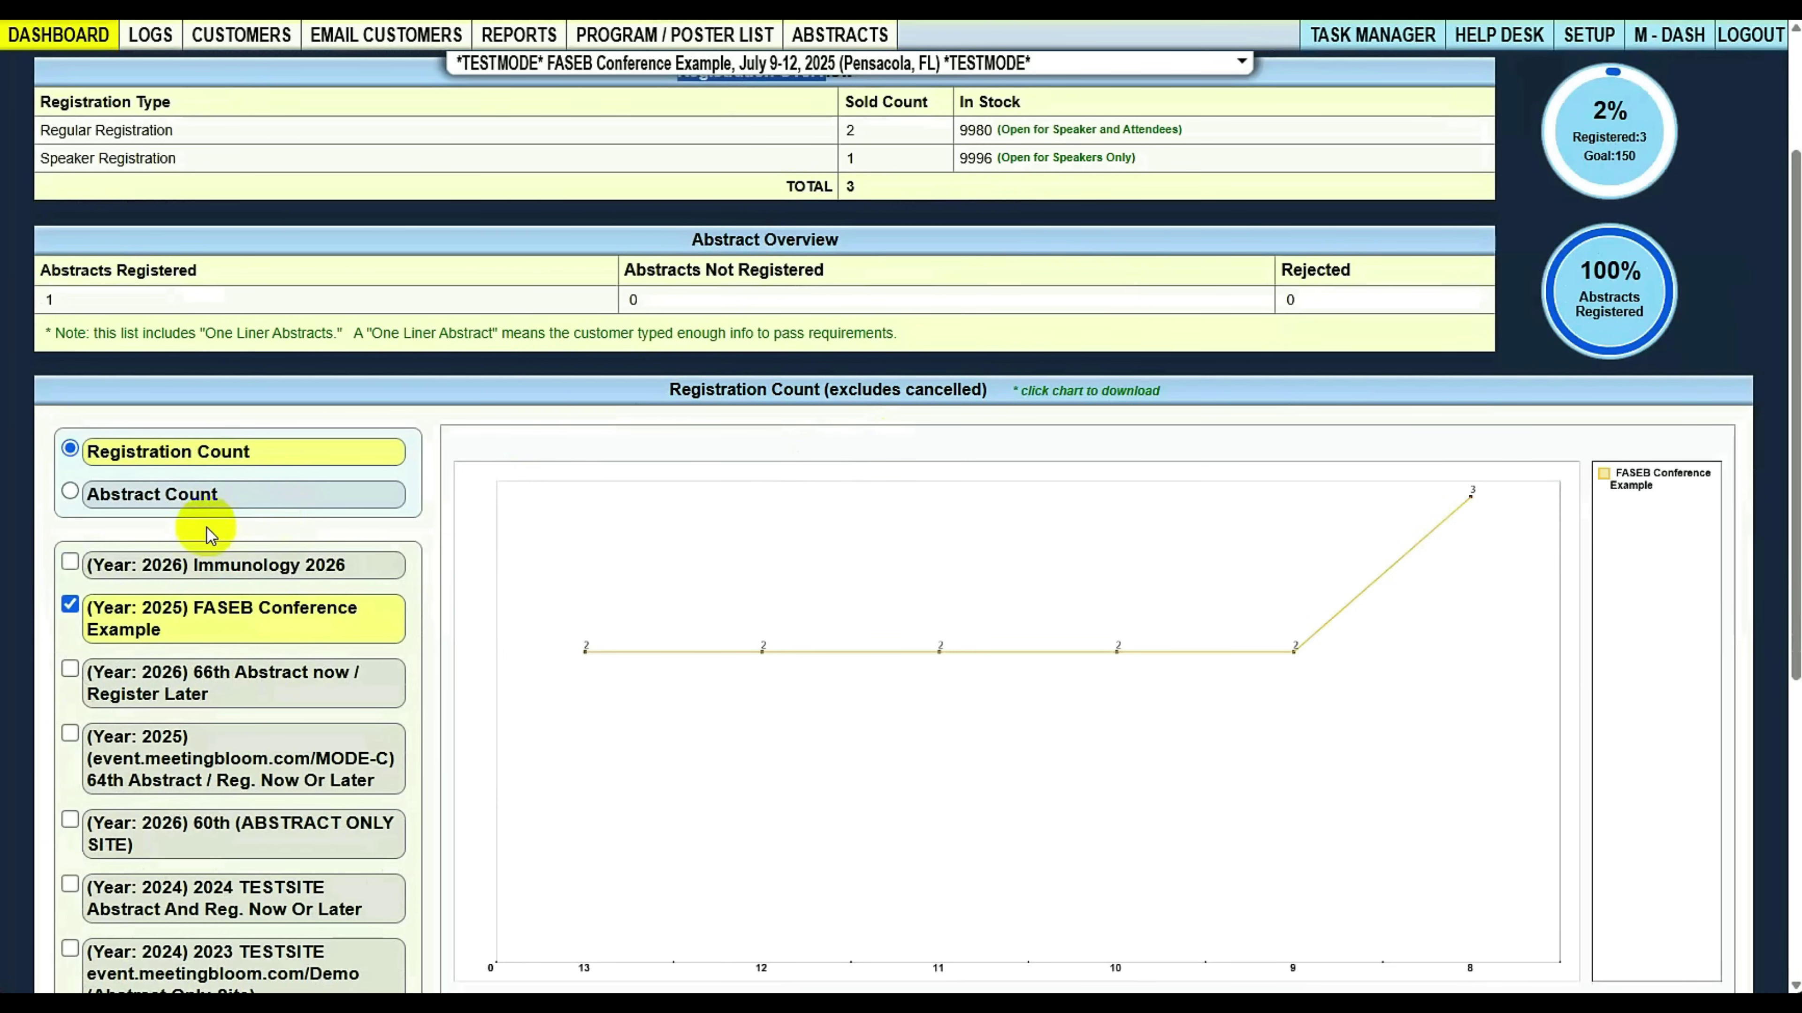
click(152, 608)
scroll(146, 667, down, 4)
click(144, 663)
click(124, 738)
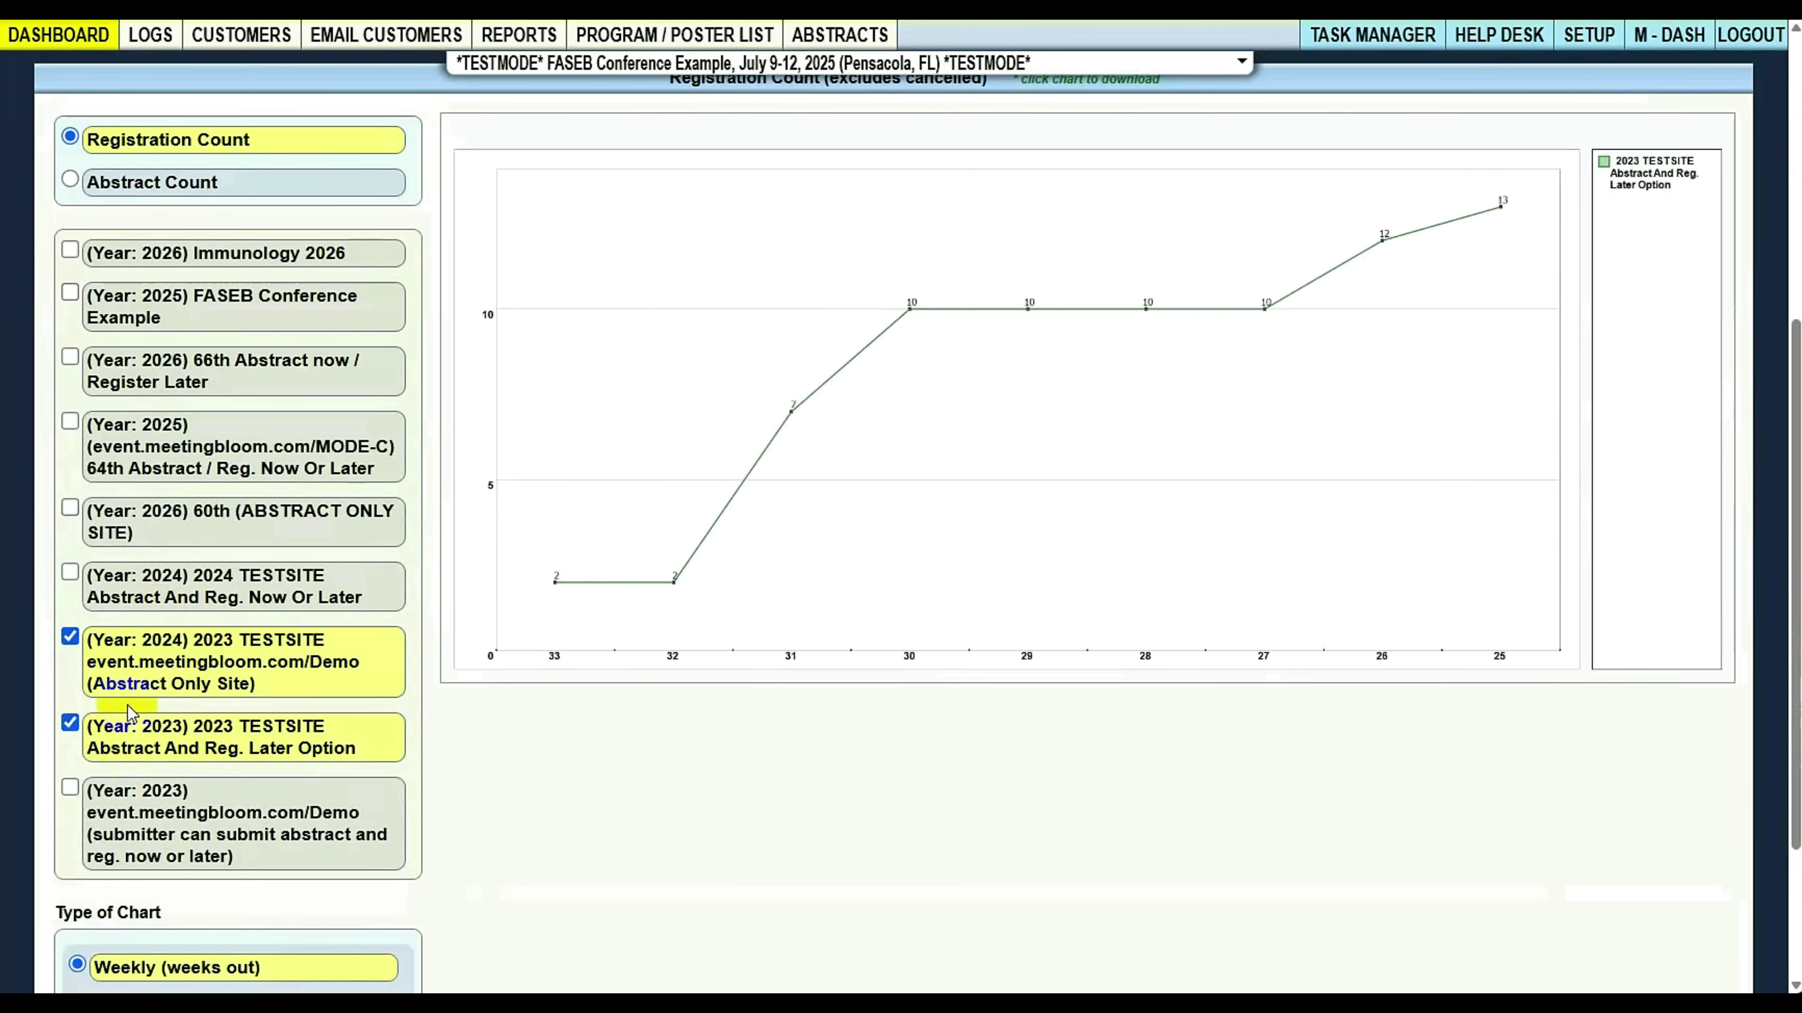
click(137, 806)
scroll(135, 781, up, 3)
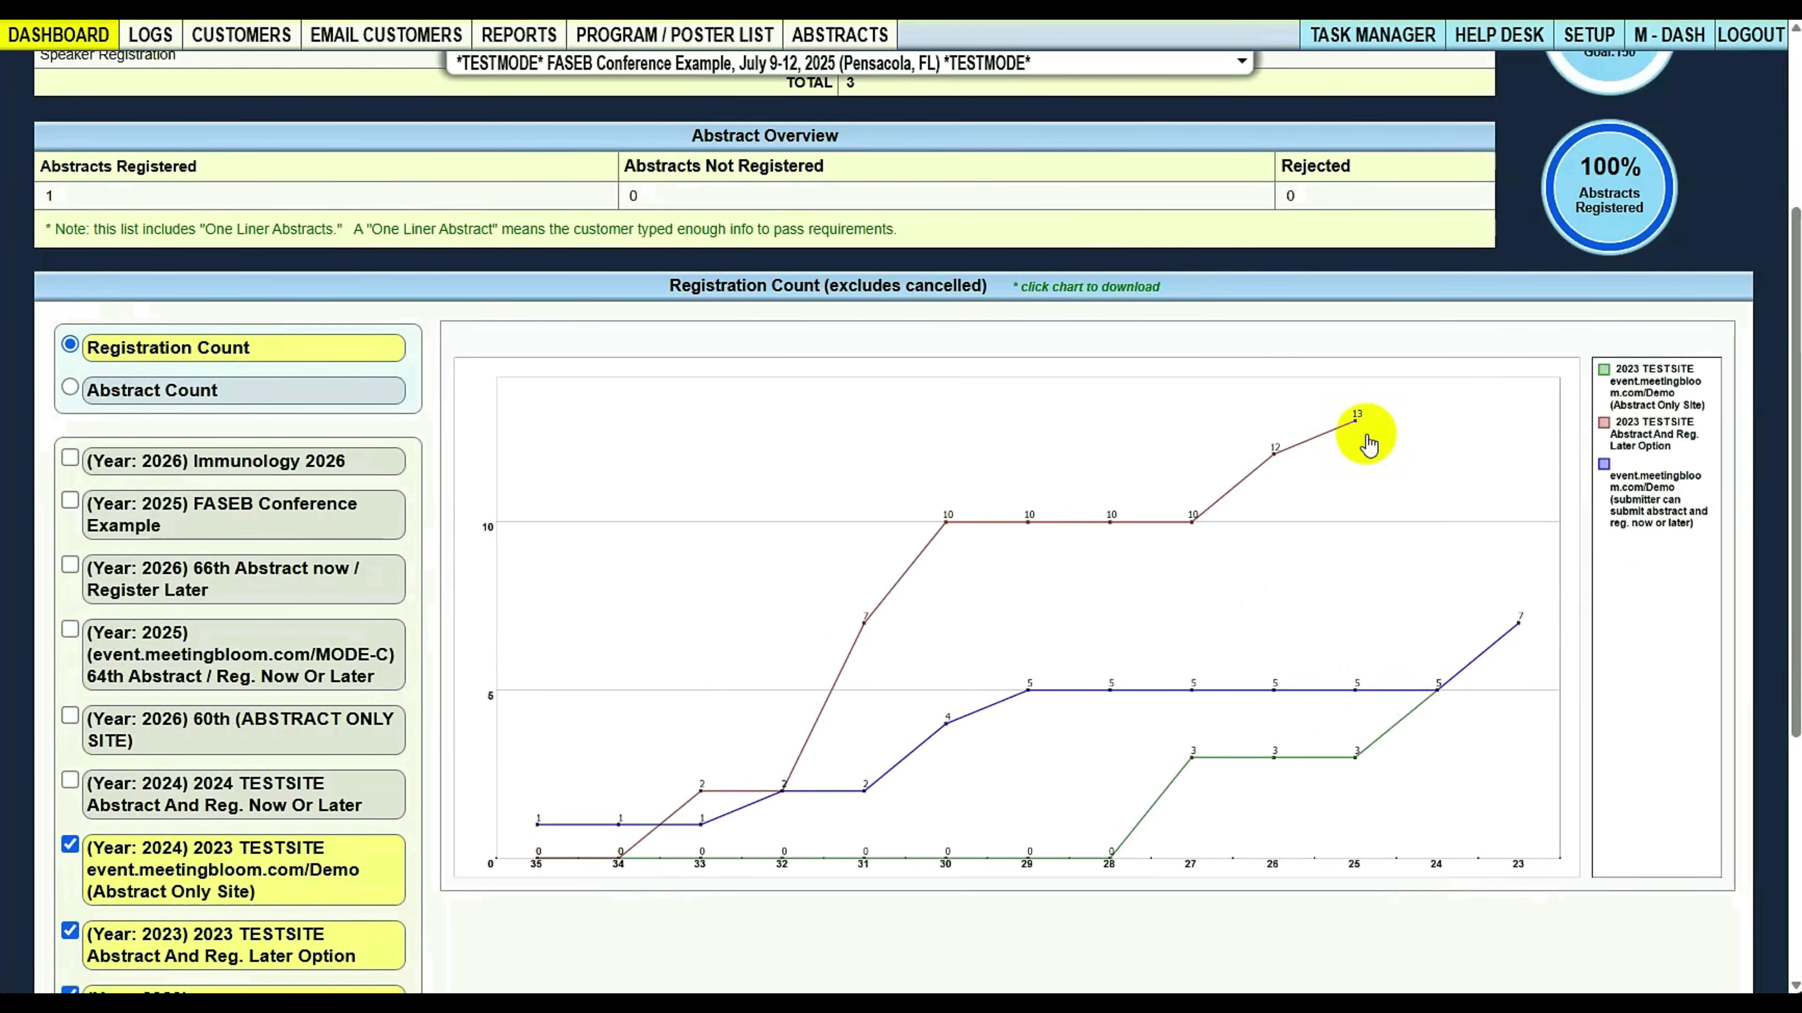
Set the chart to Abstract Count to compare the three sites' weekly totals
click(157, 401)
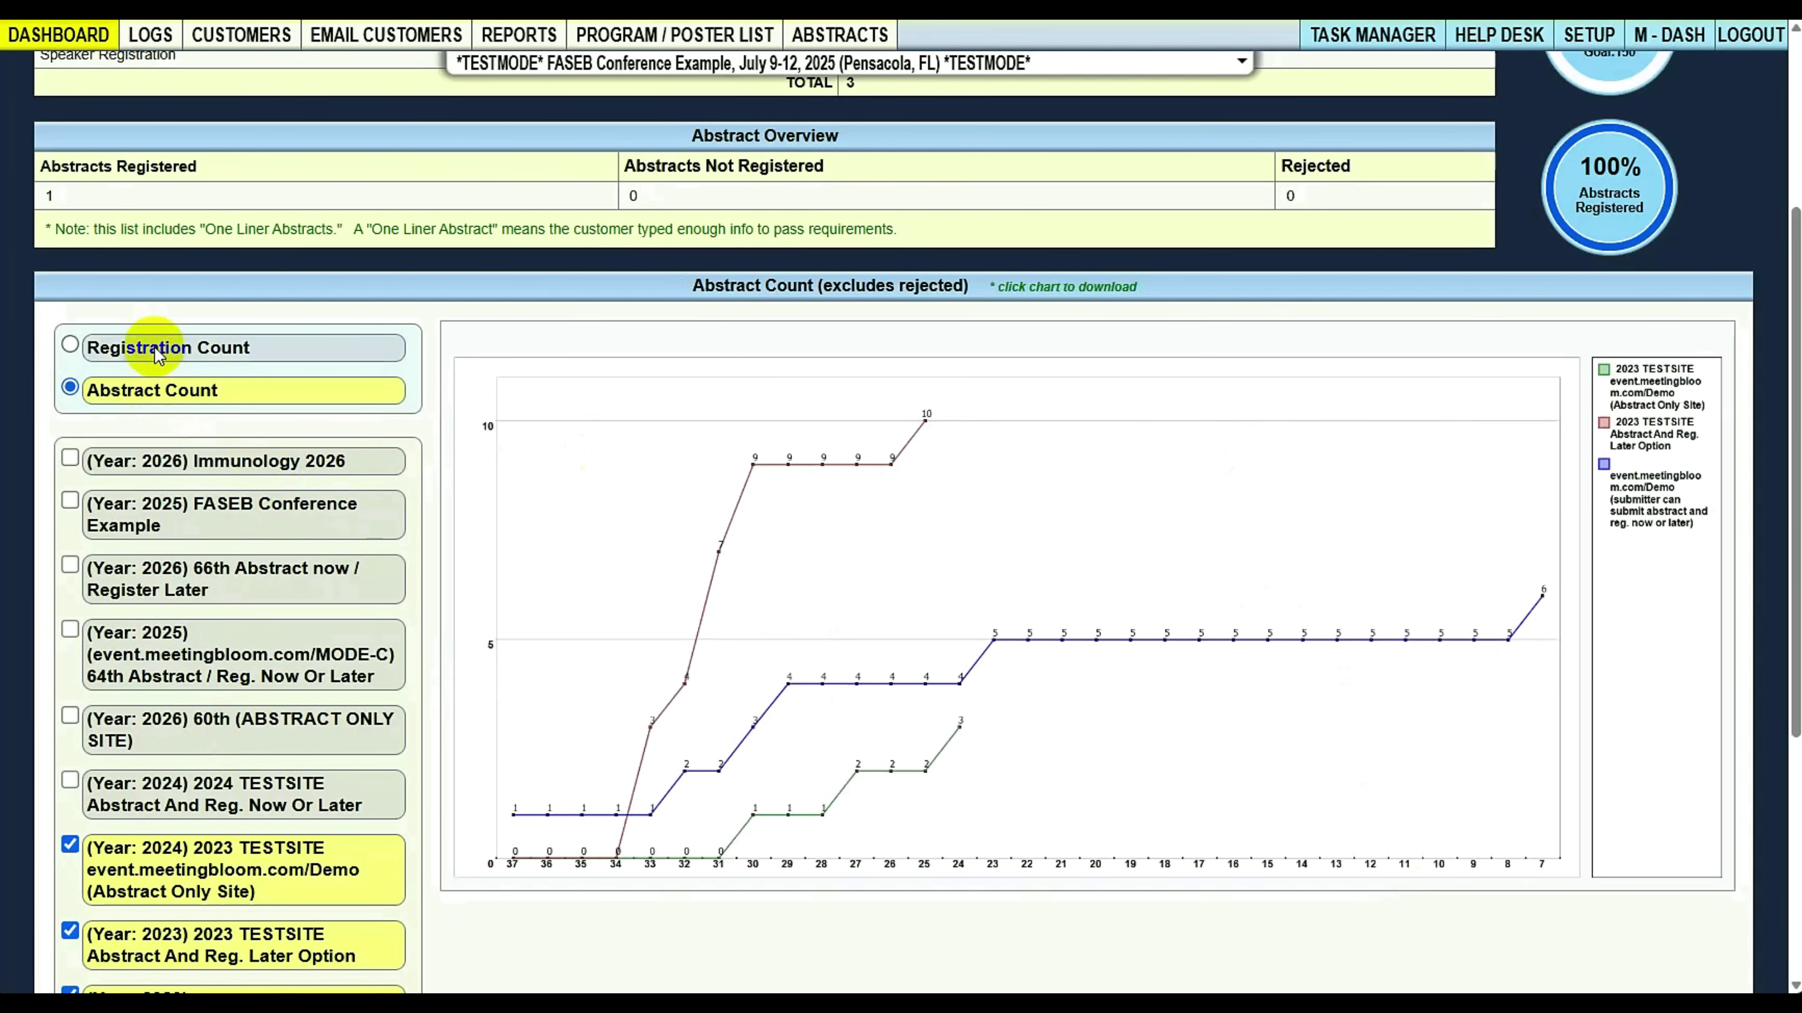
click(144, 347)
click(156, 396)
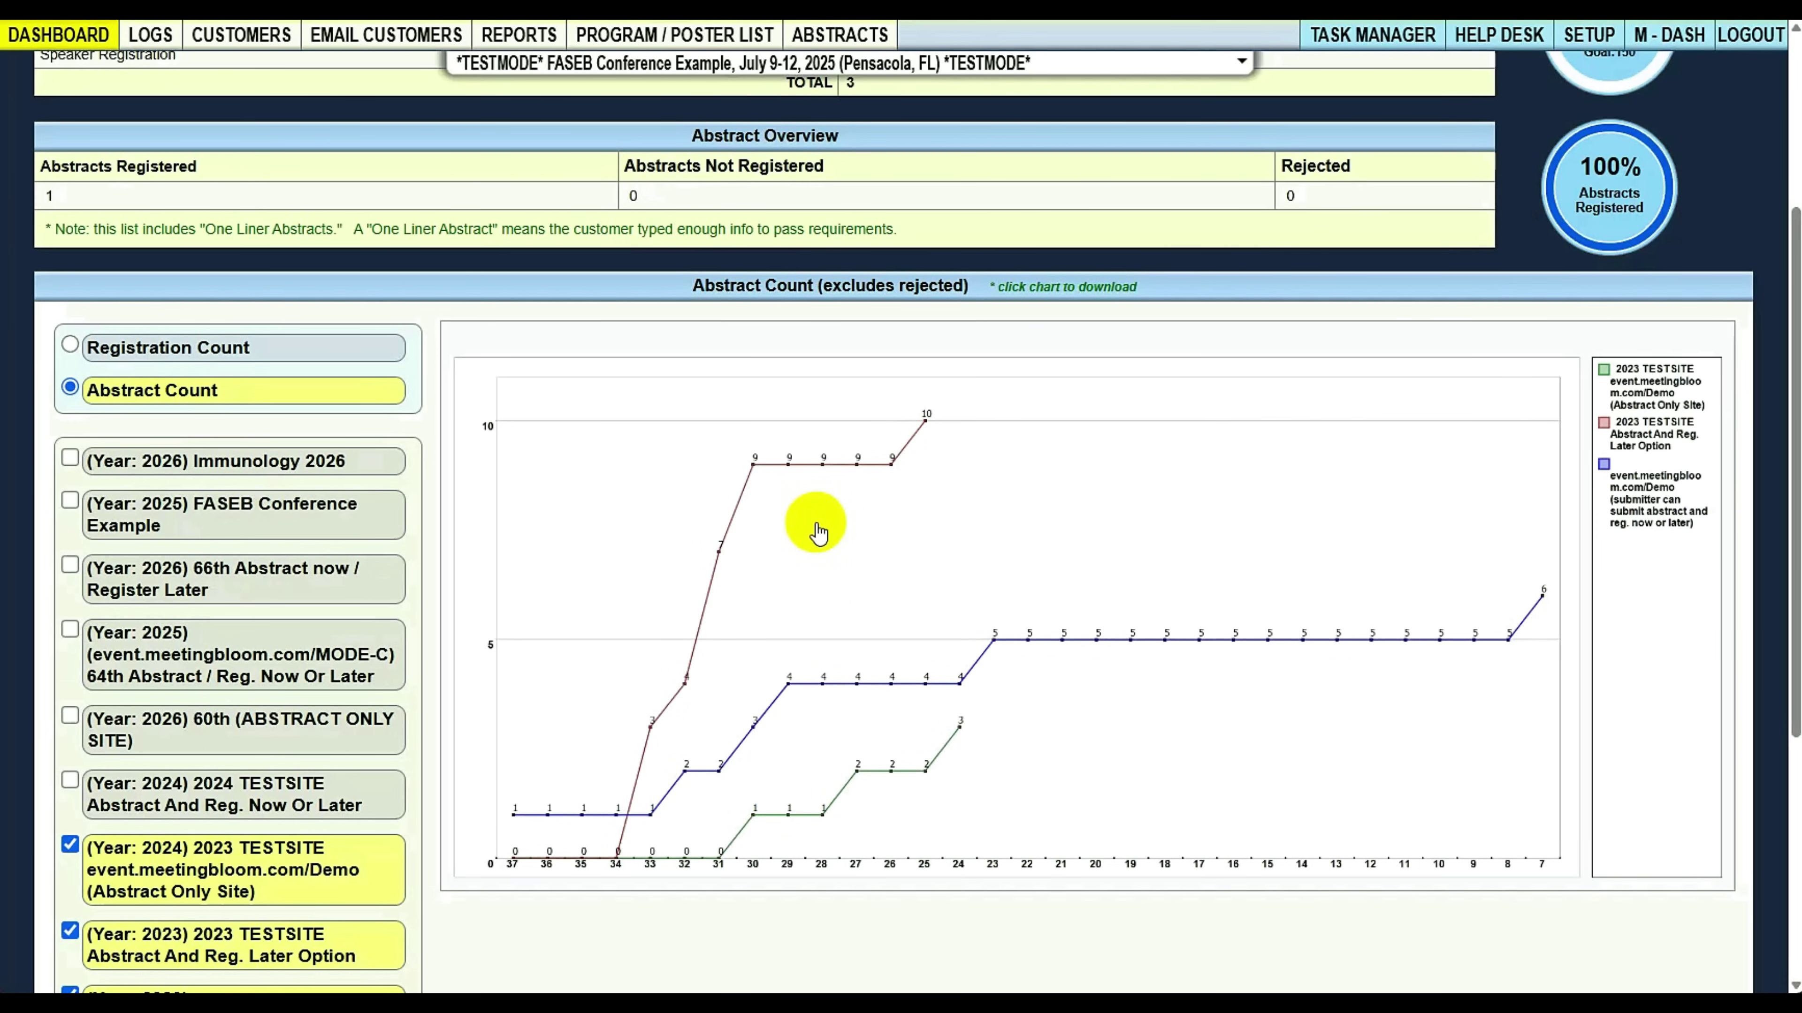
scroll(819, 528, down, 5)
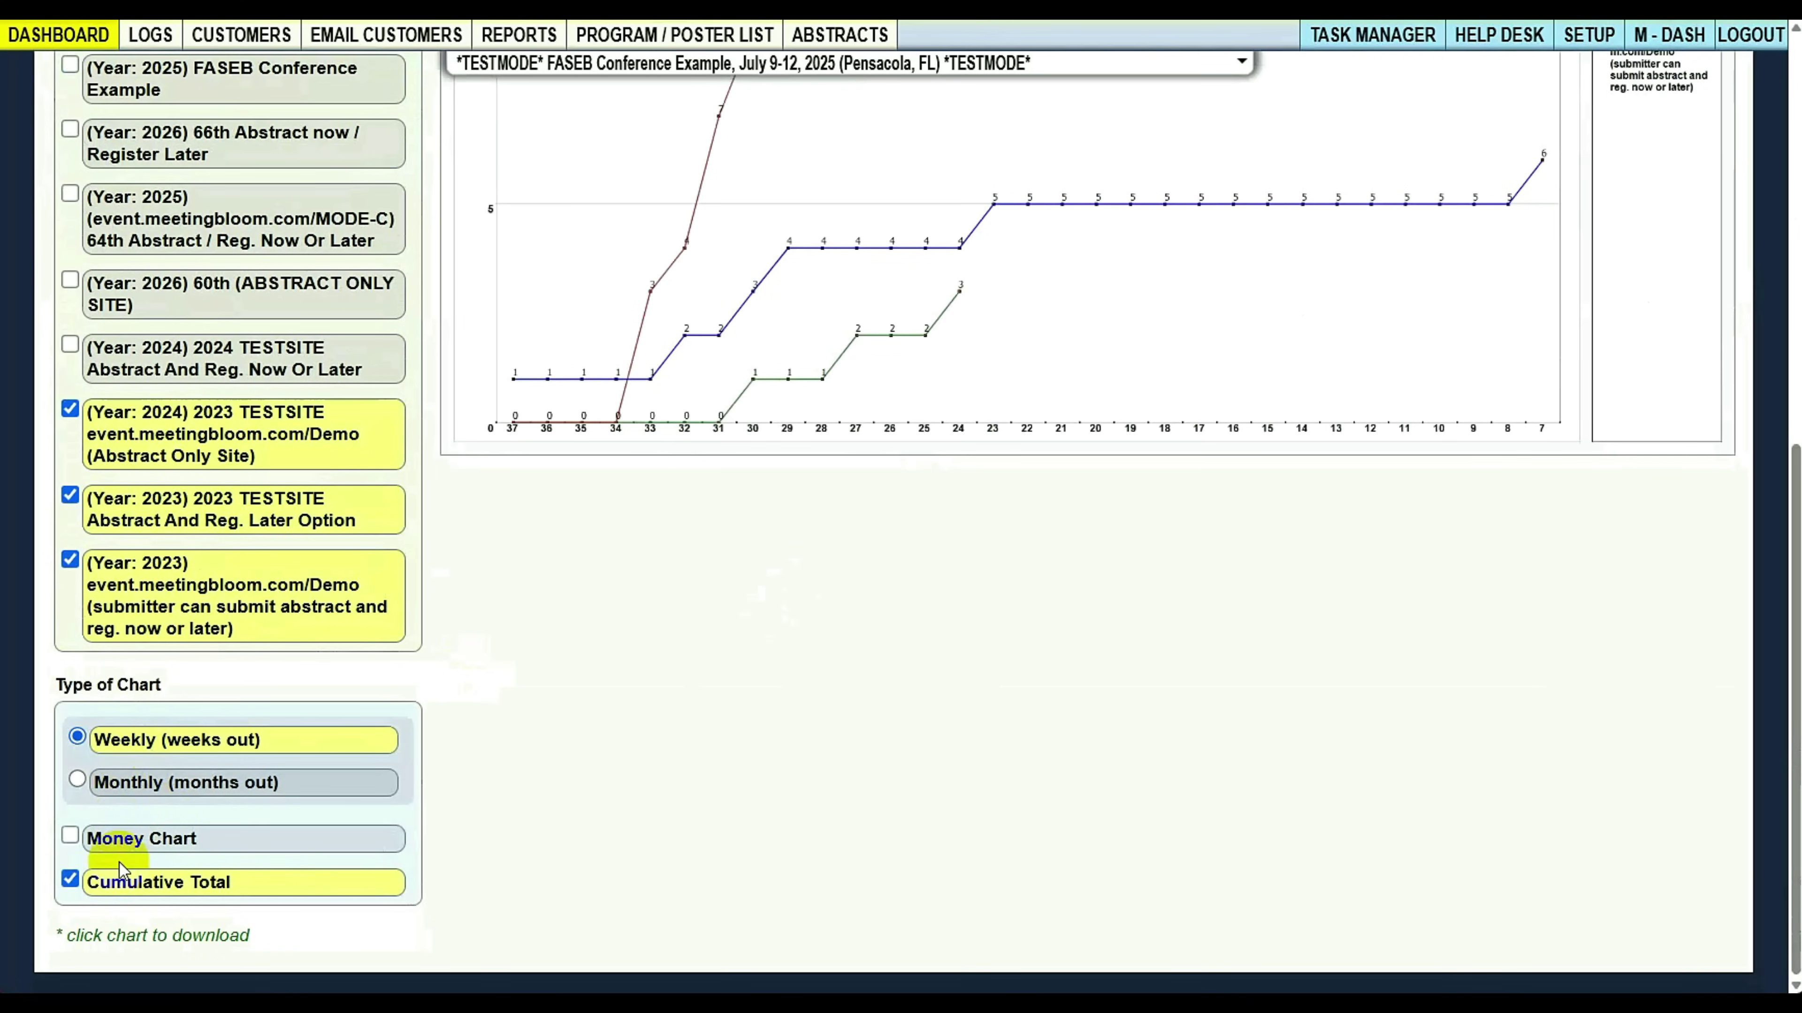
scroll(588, 828, up, 9)
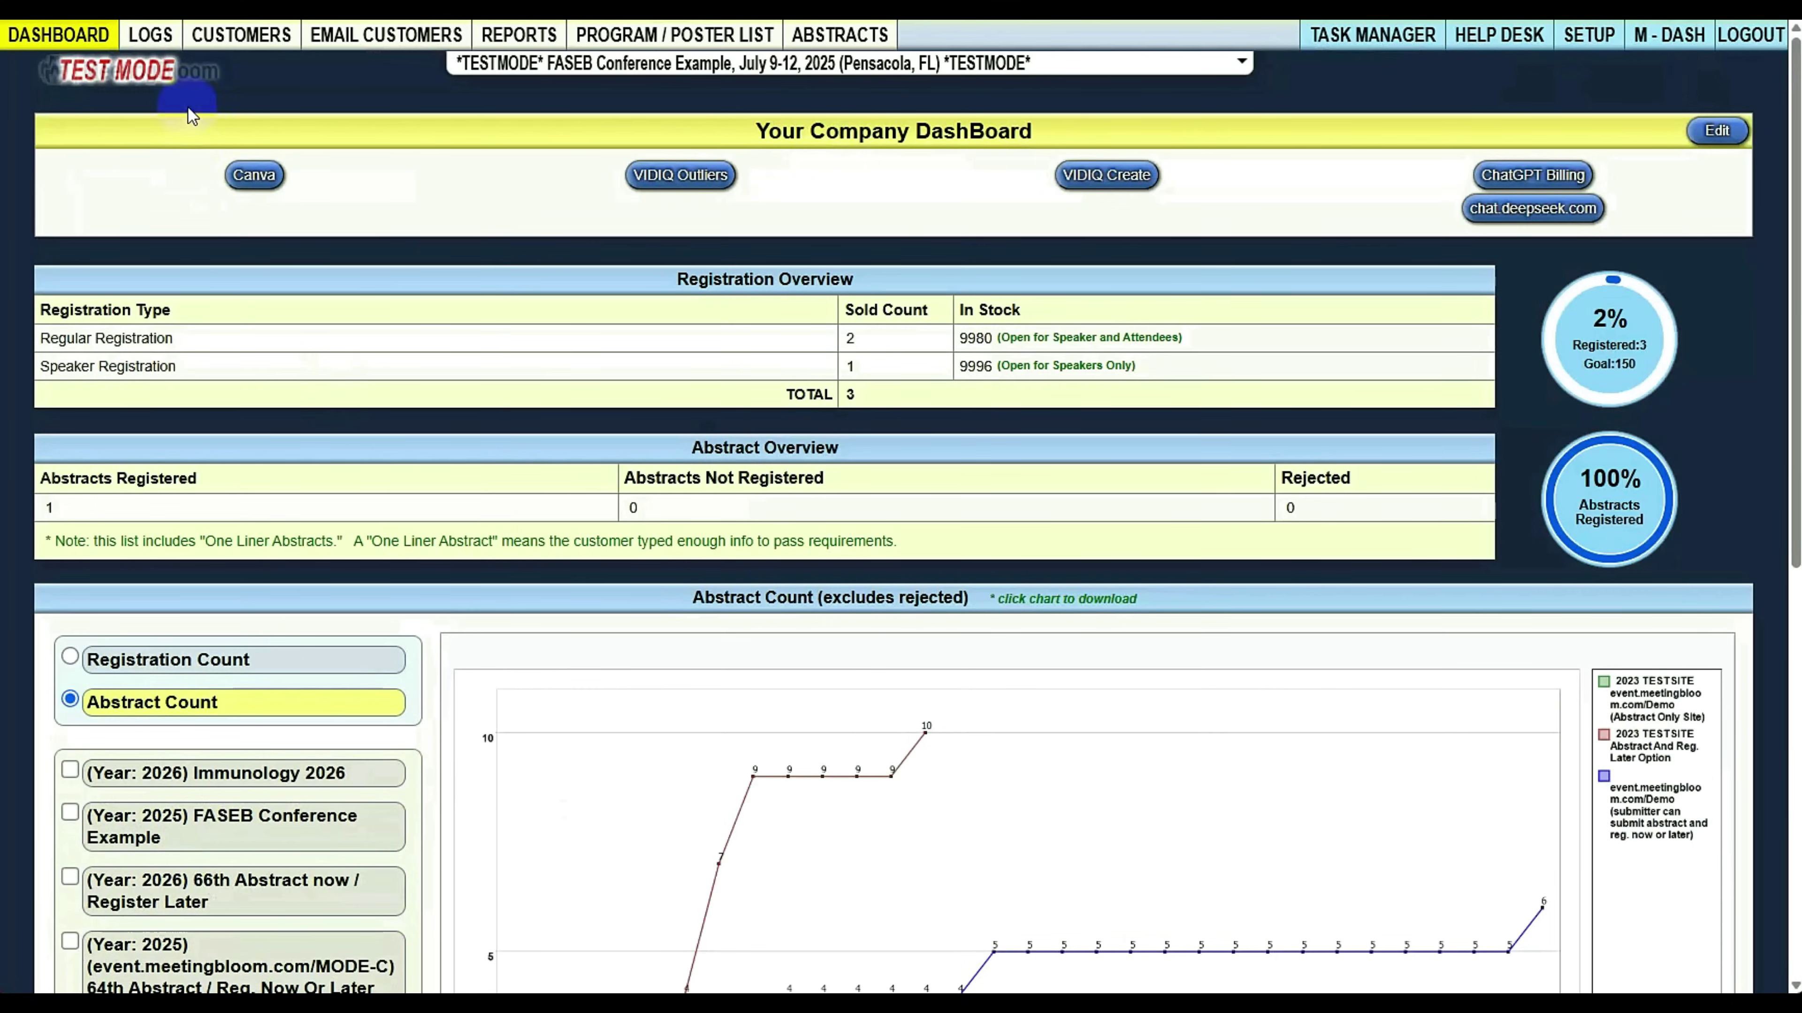
click(151, 39)
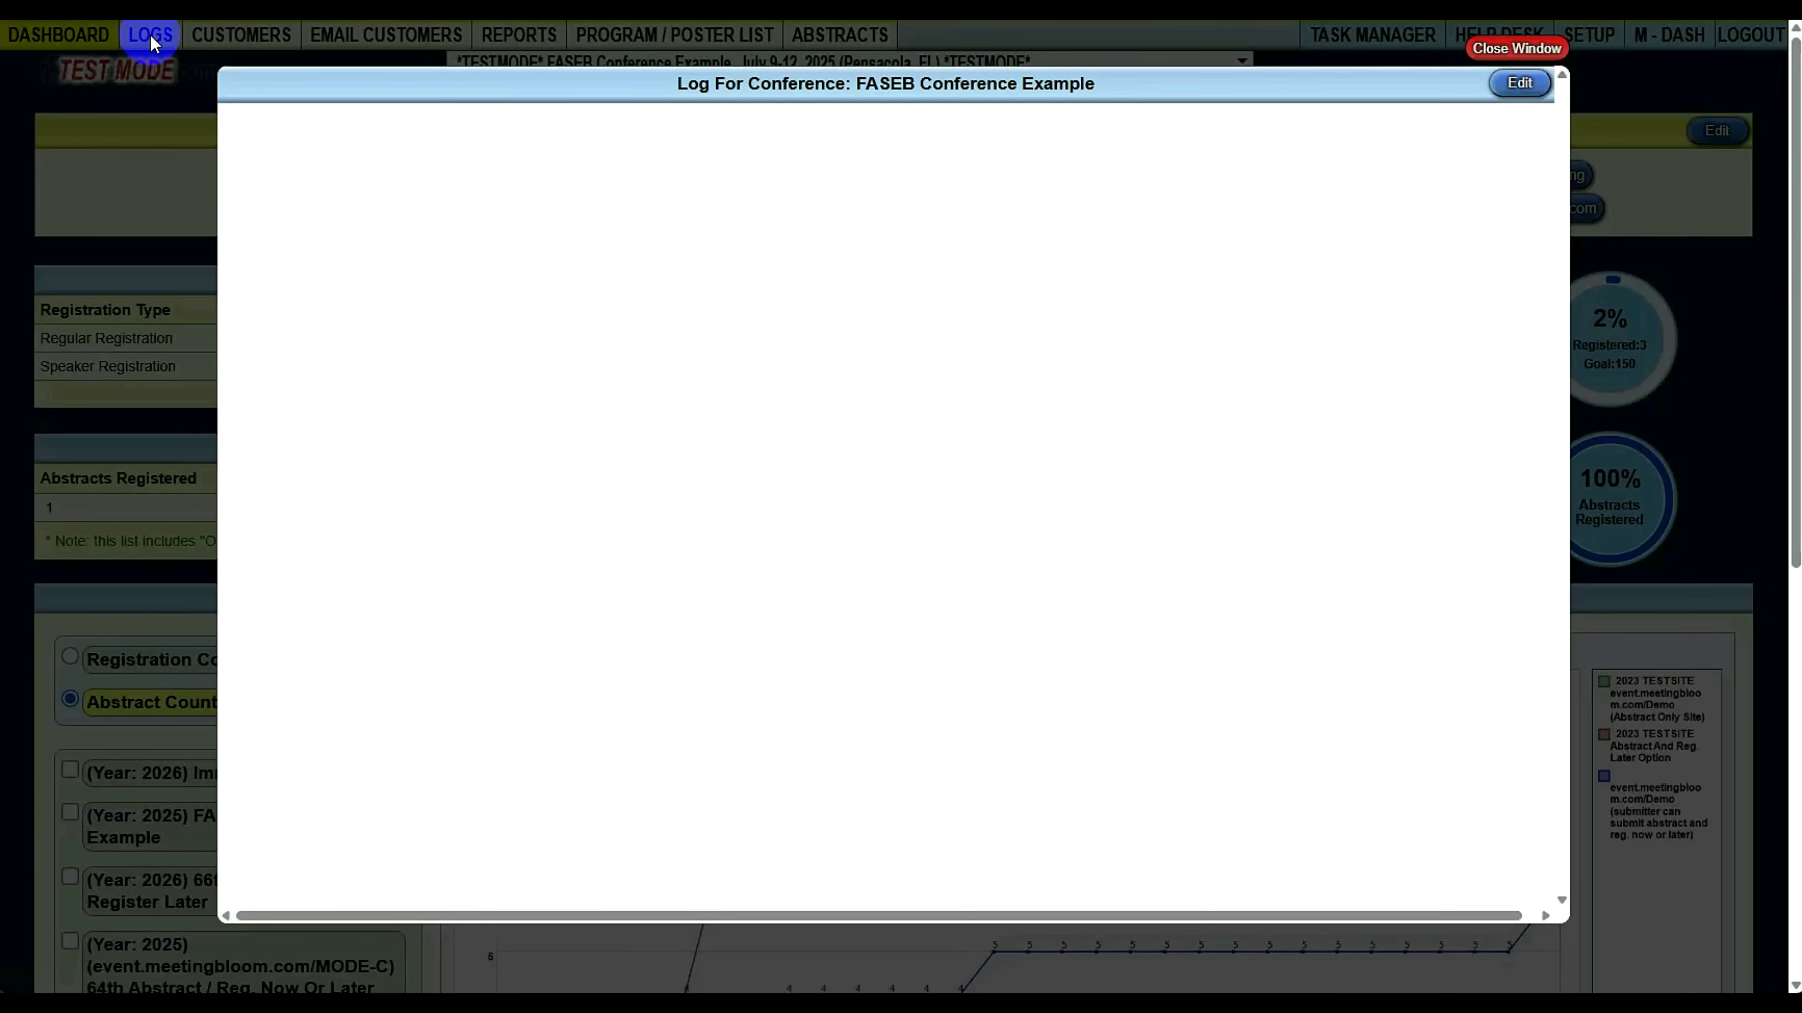
click(1521, 83)
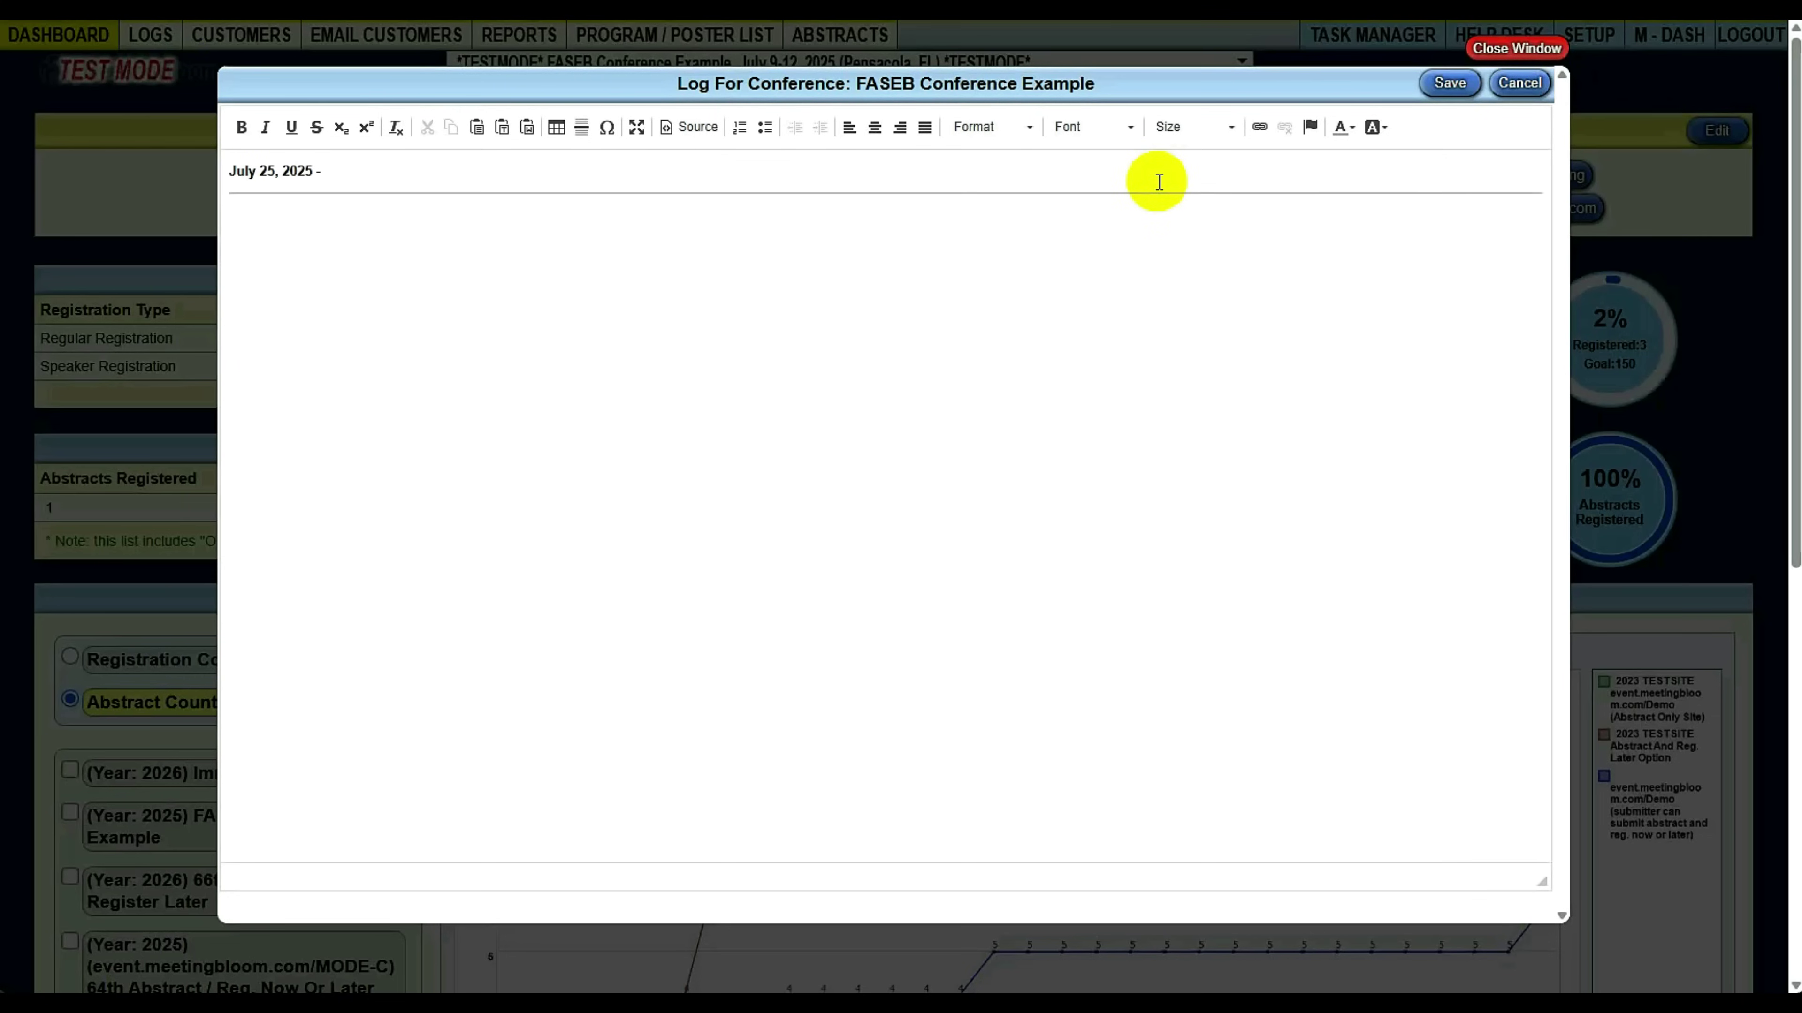
click(1125, 177)
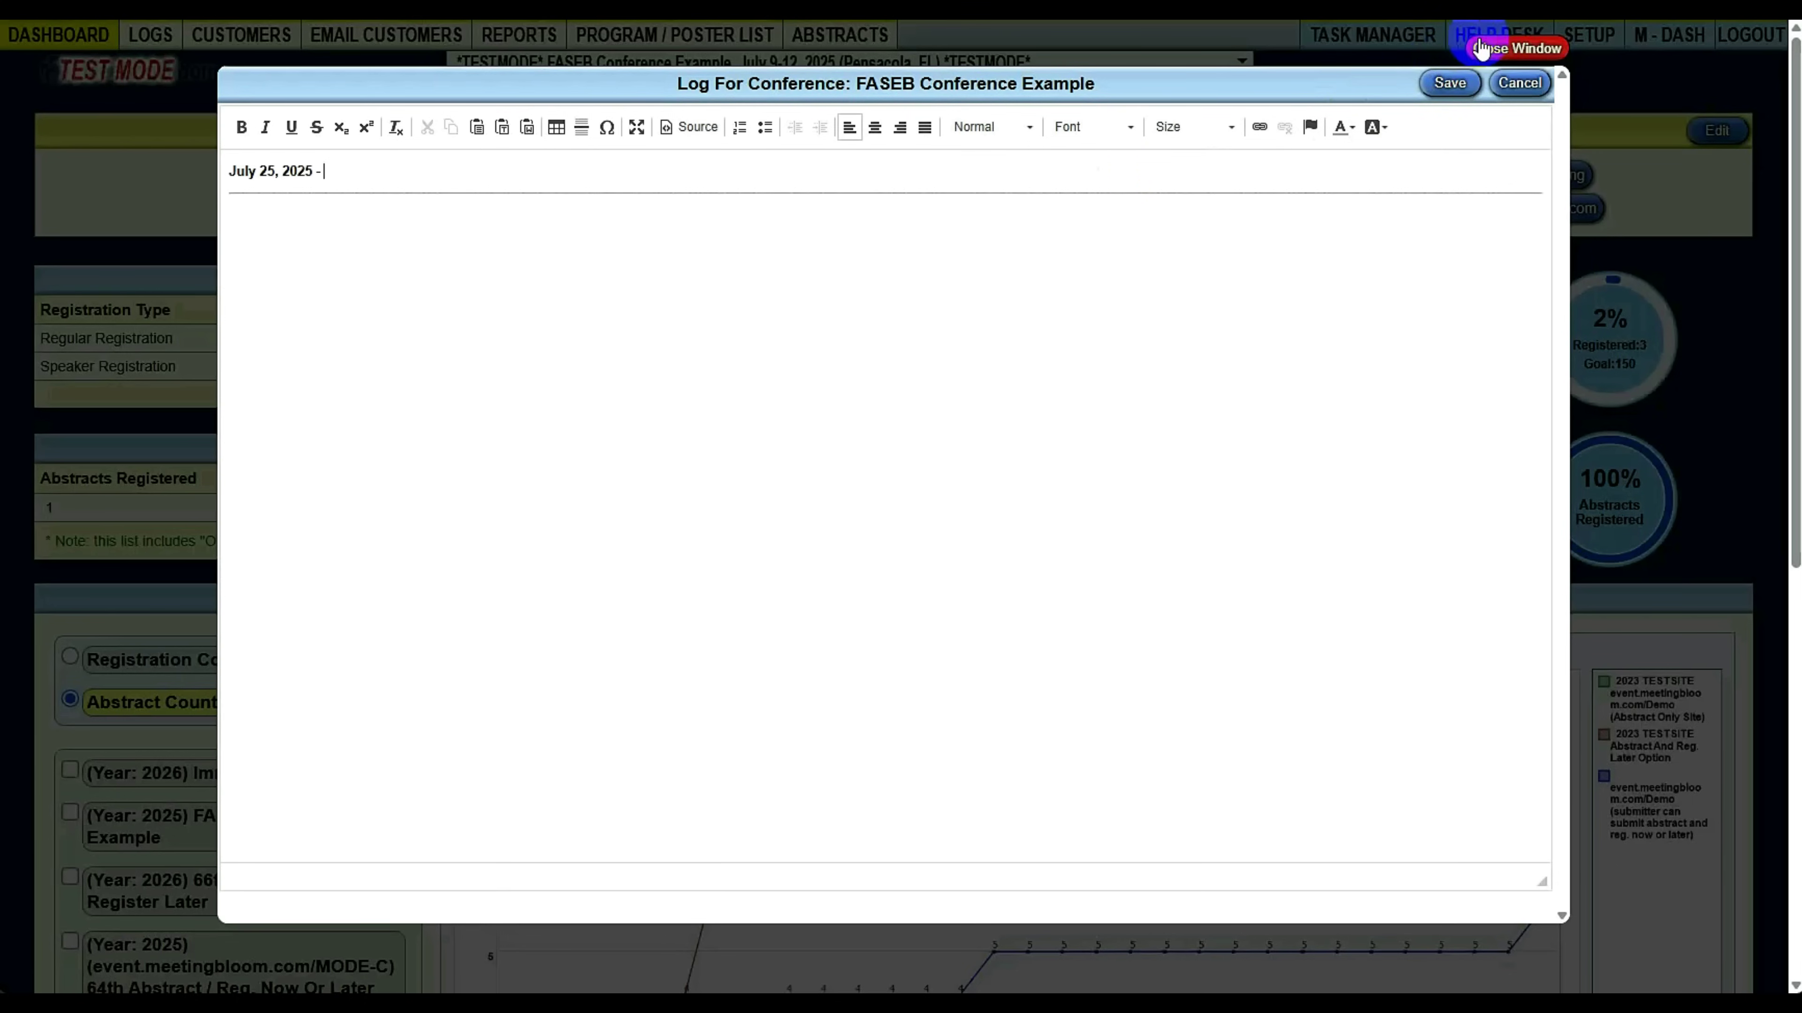
Open the customer registrations list and the speaker's registration record
click(1517, 50)
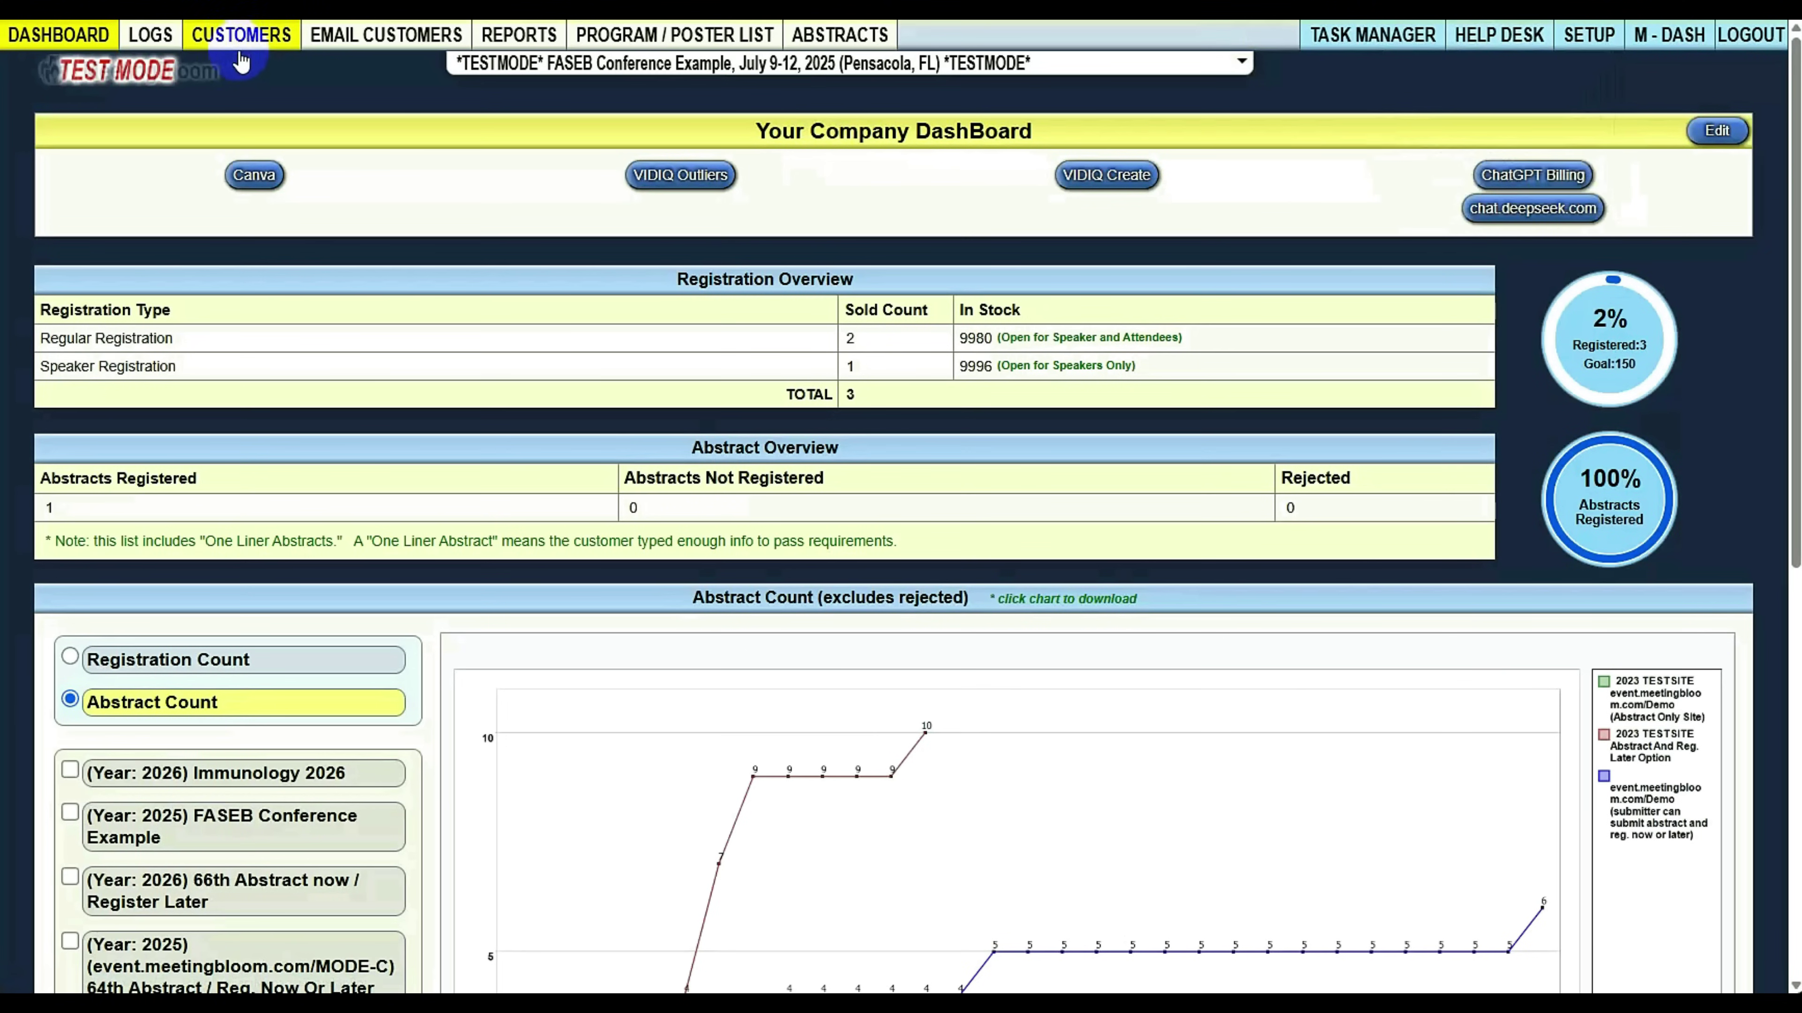
click(237, 39)
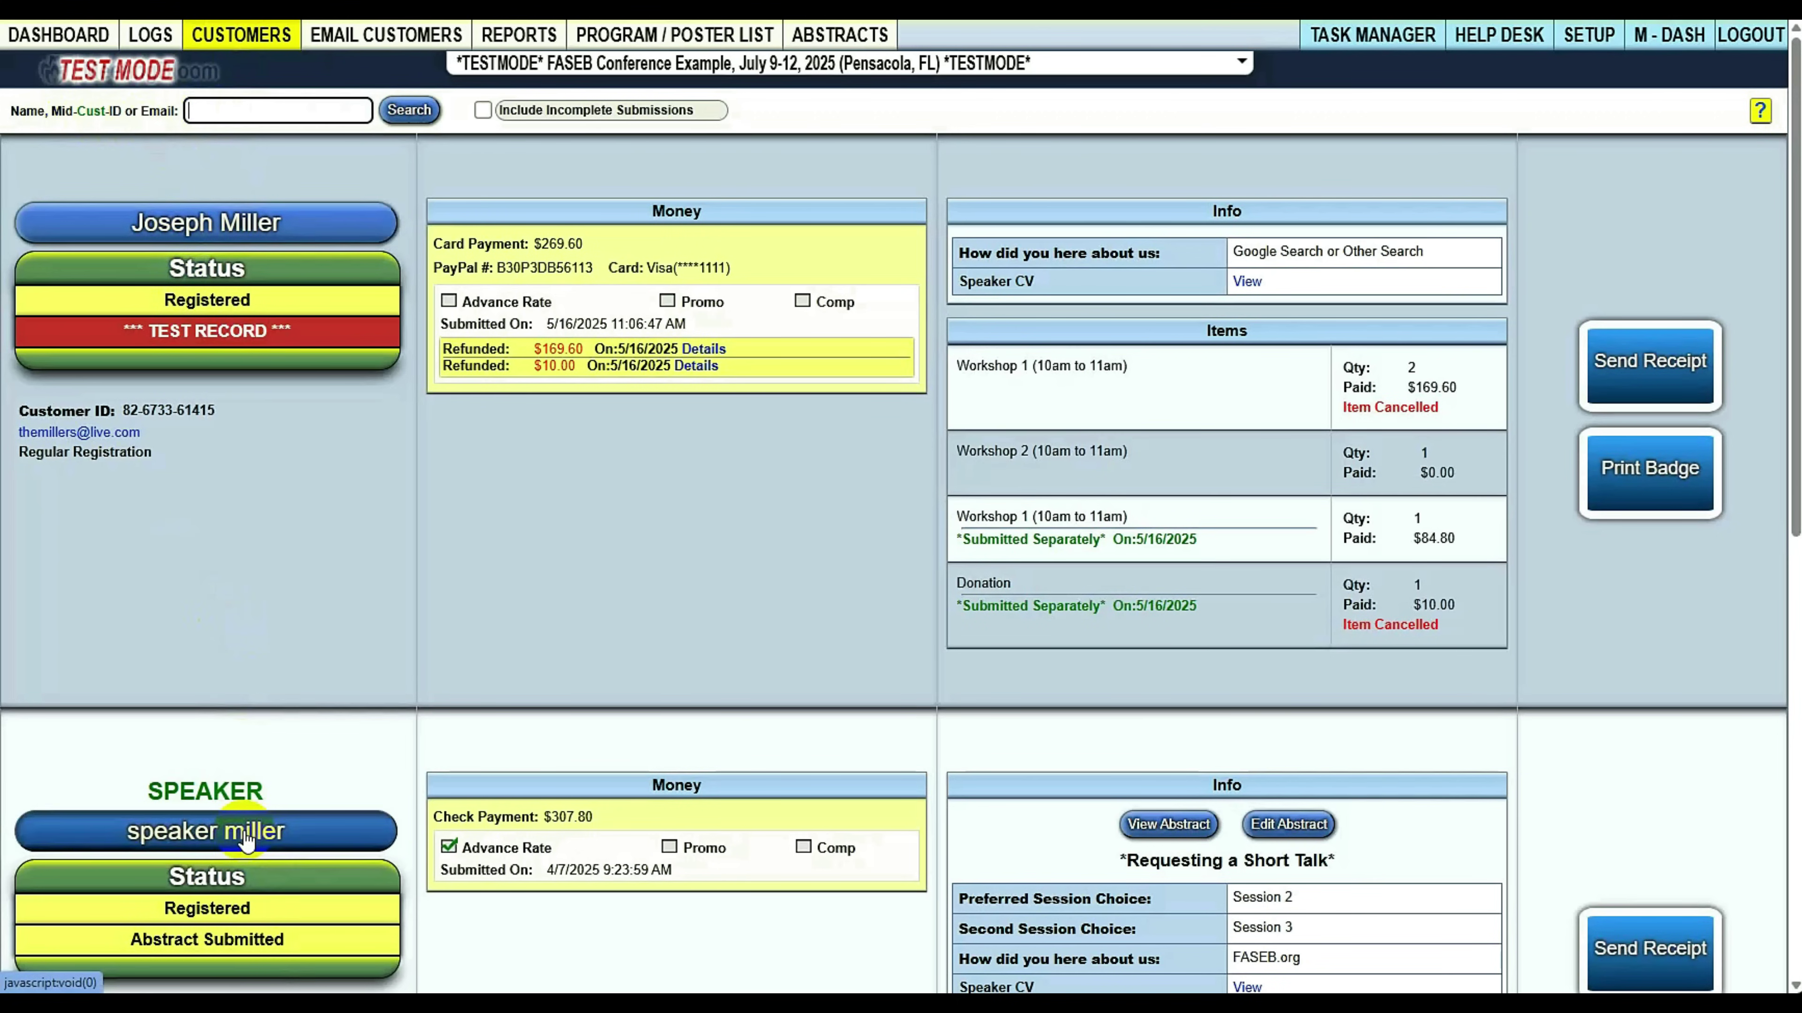
scroll(244, 841, down, 3)
click(181, 625)
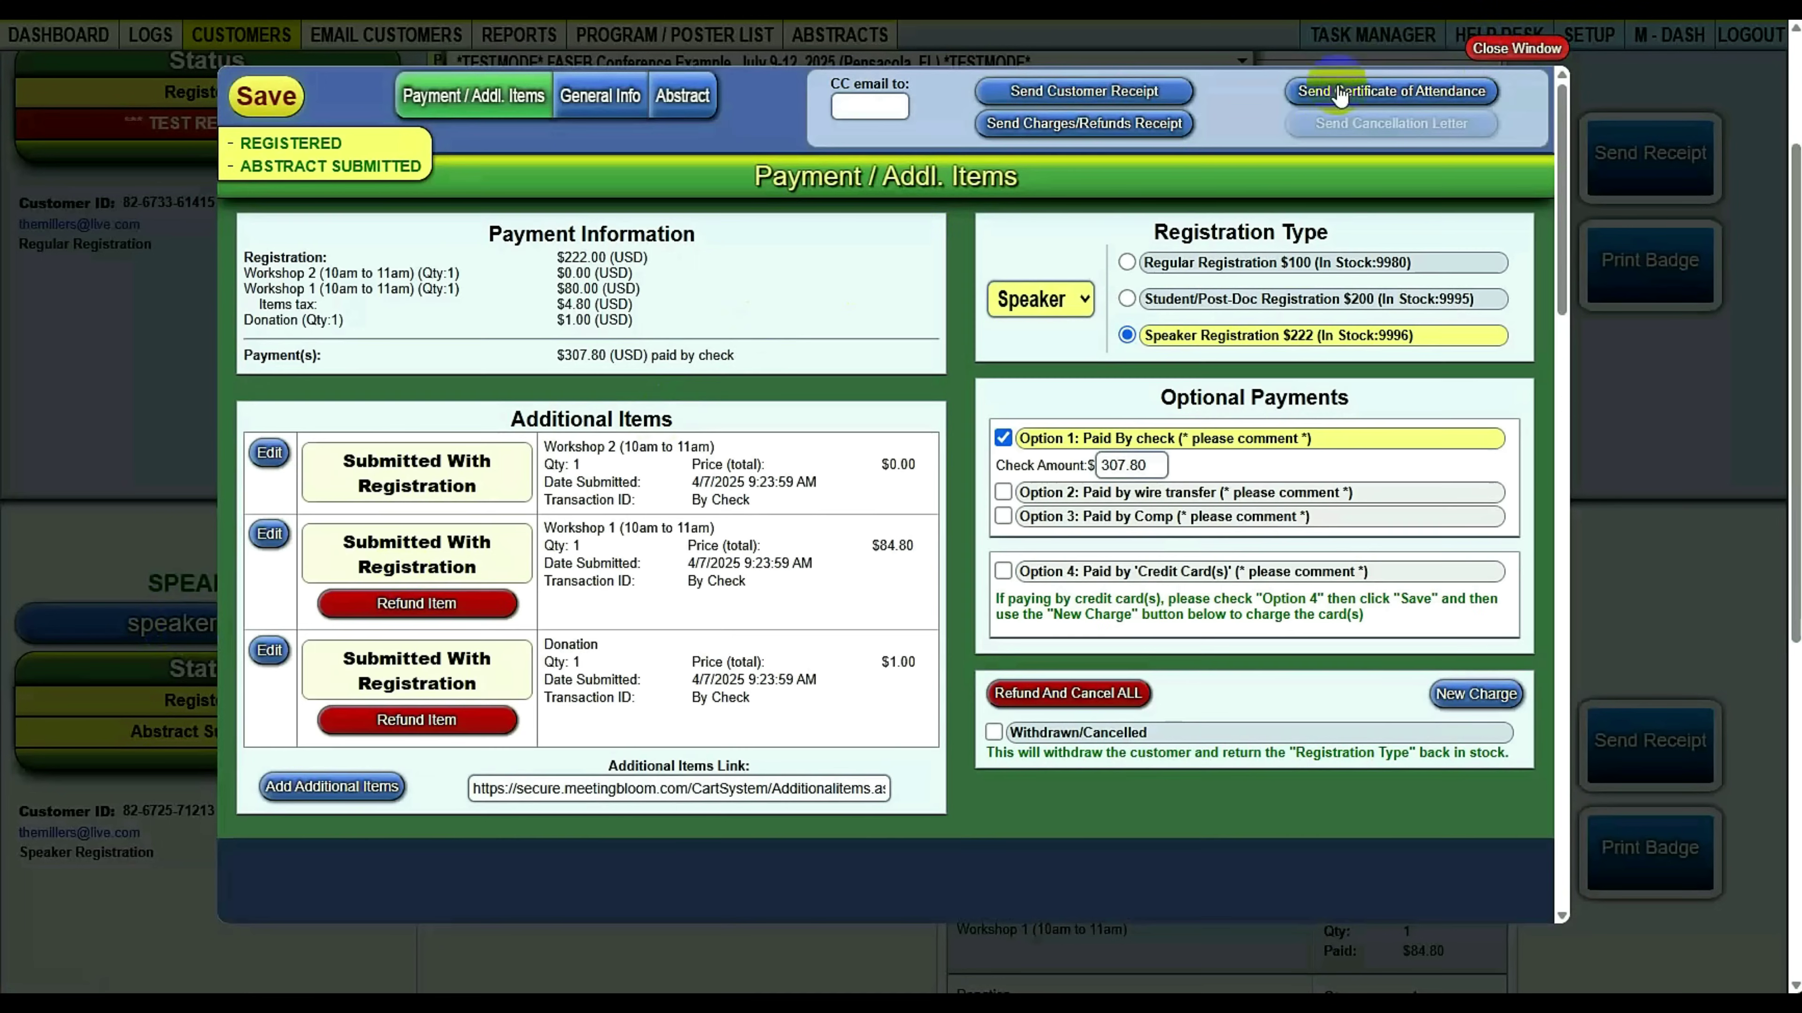
Review the speaker's abstract and payment details, showing $307.80 paid by check and two workshops
click(670, 100)
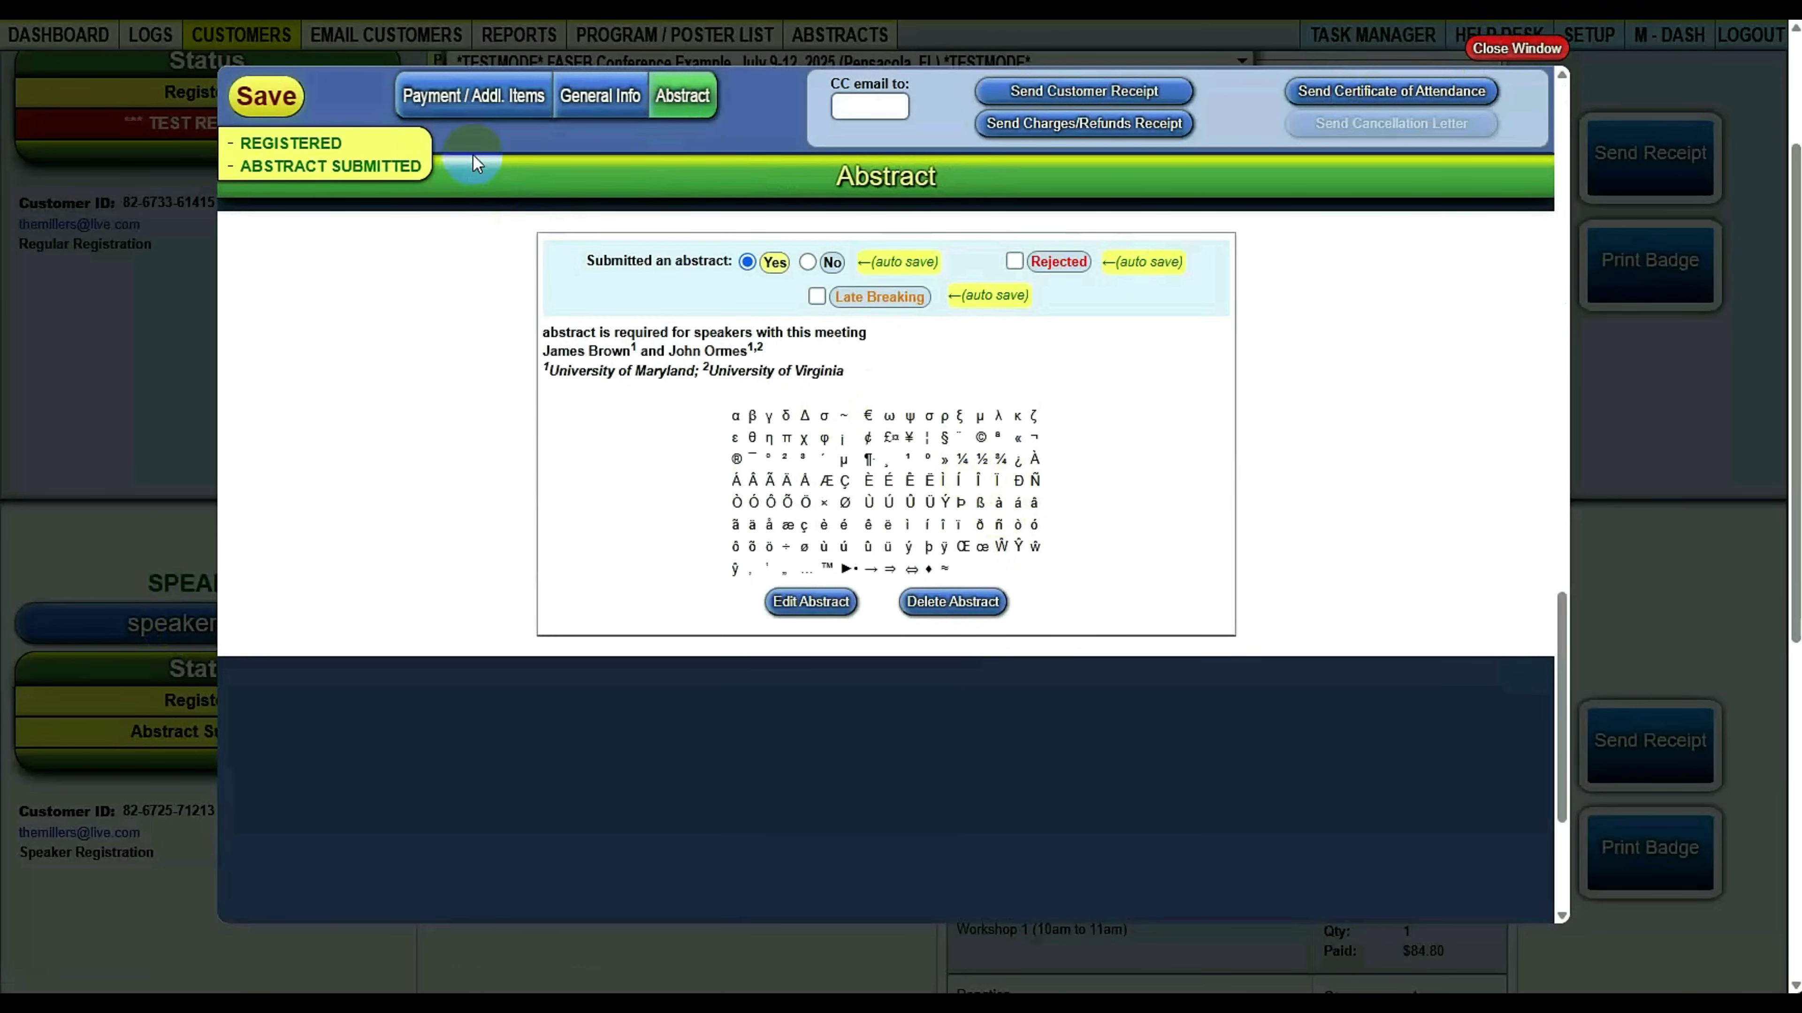
click(517, 89)
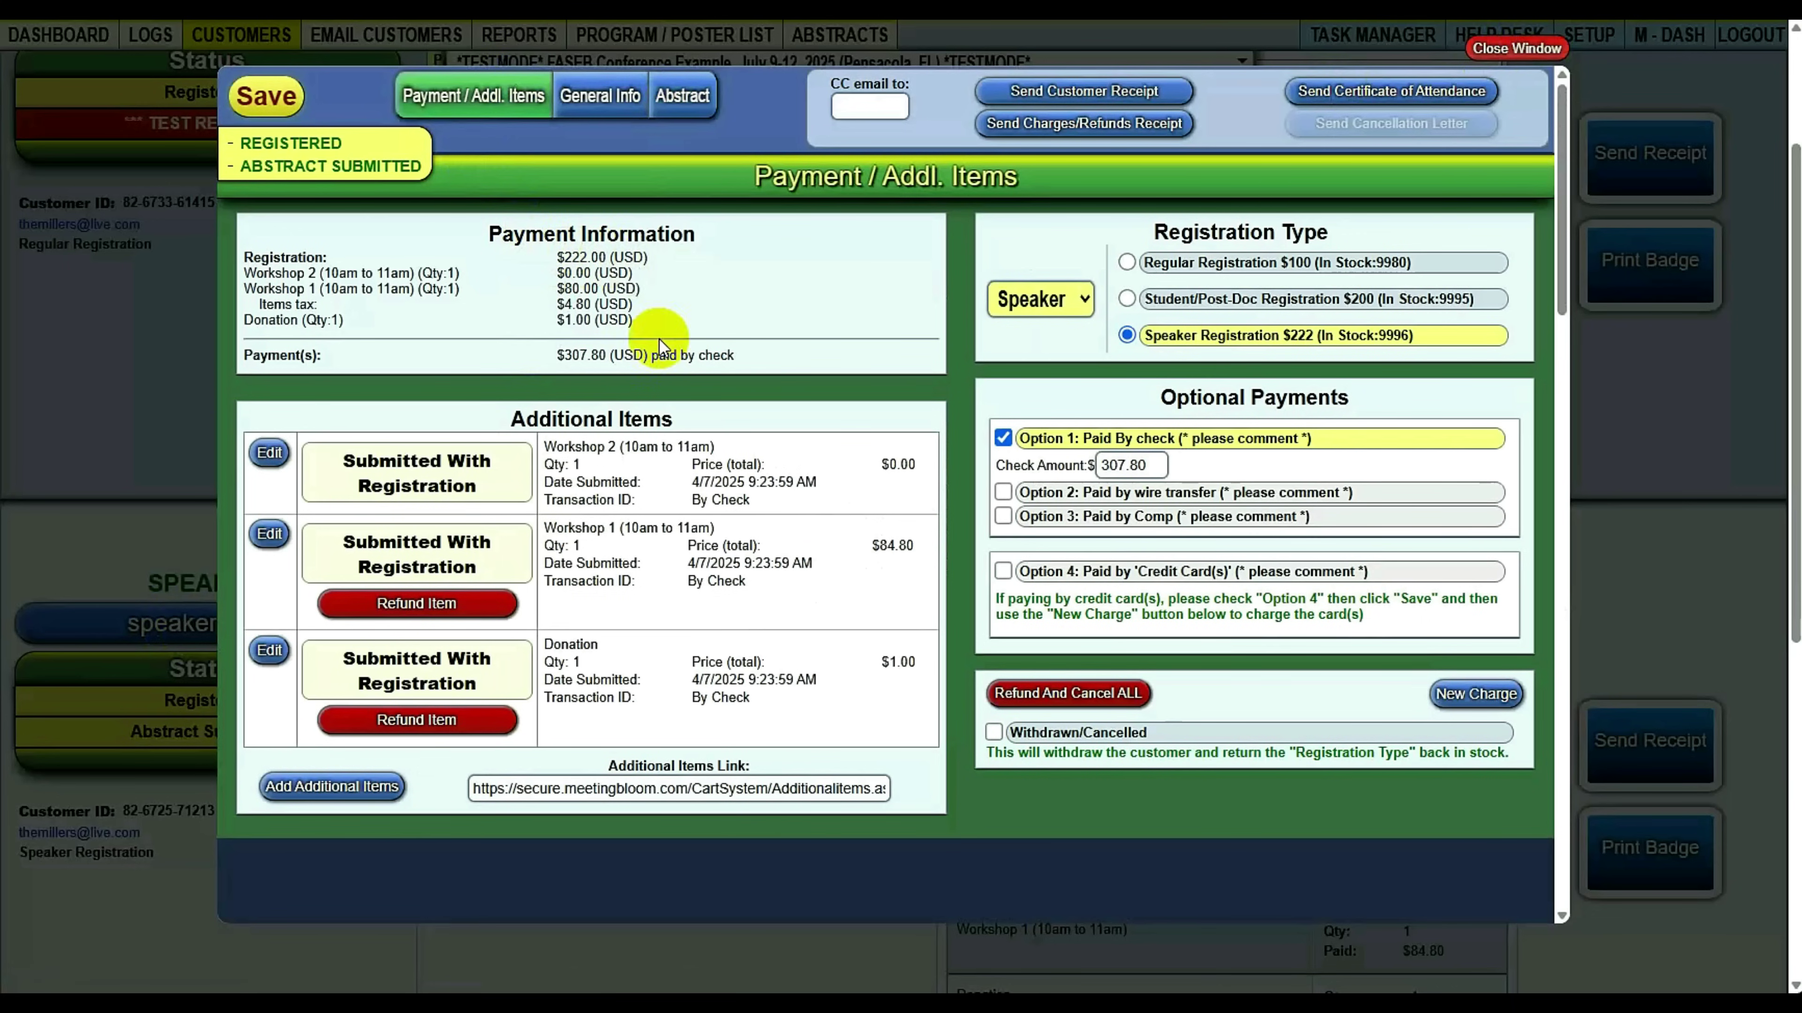
click(561, 359)
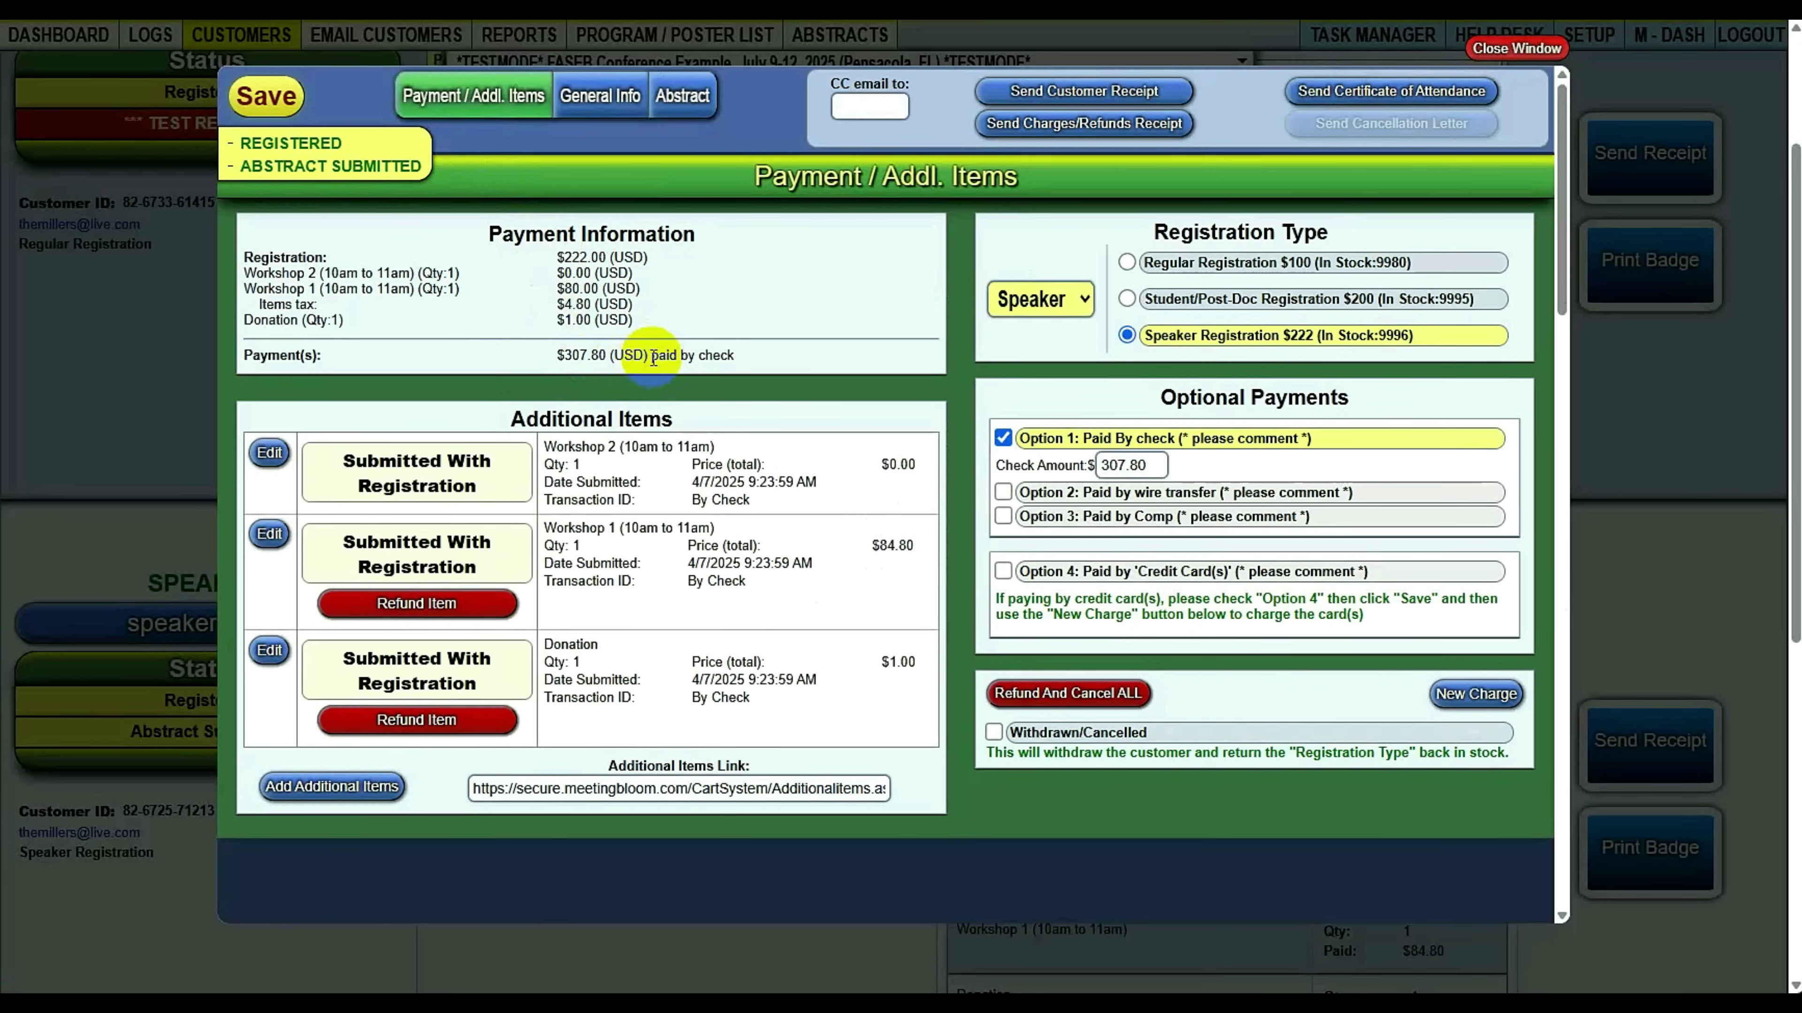
drag(650, 355, 735, 355)
scroll(599, 479, down, 1)
scroll(600, 479, down, 1)
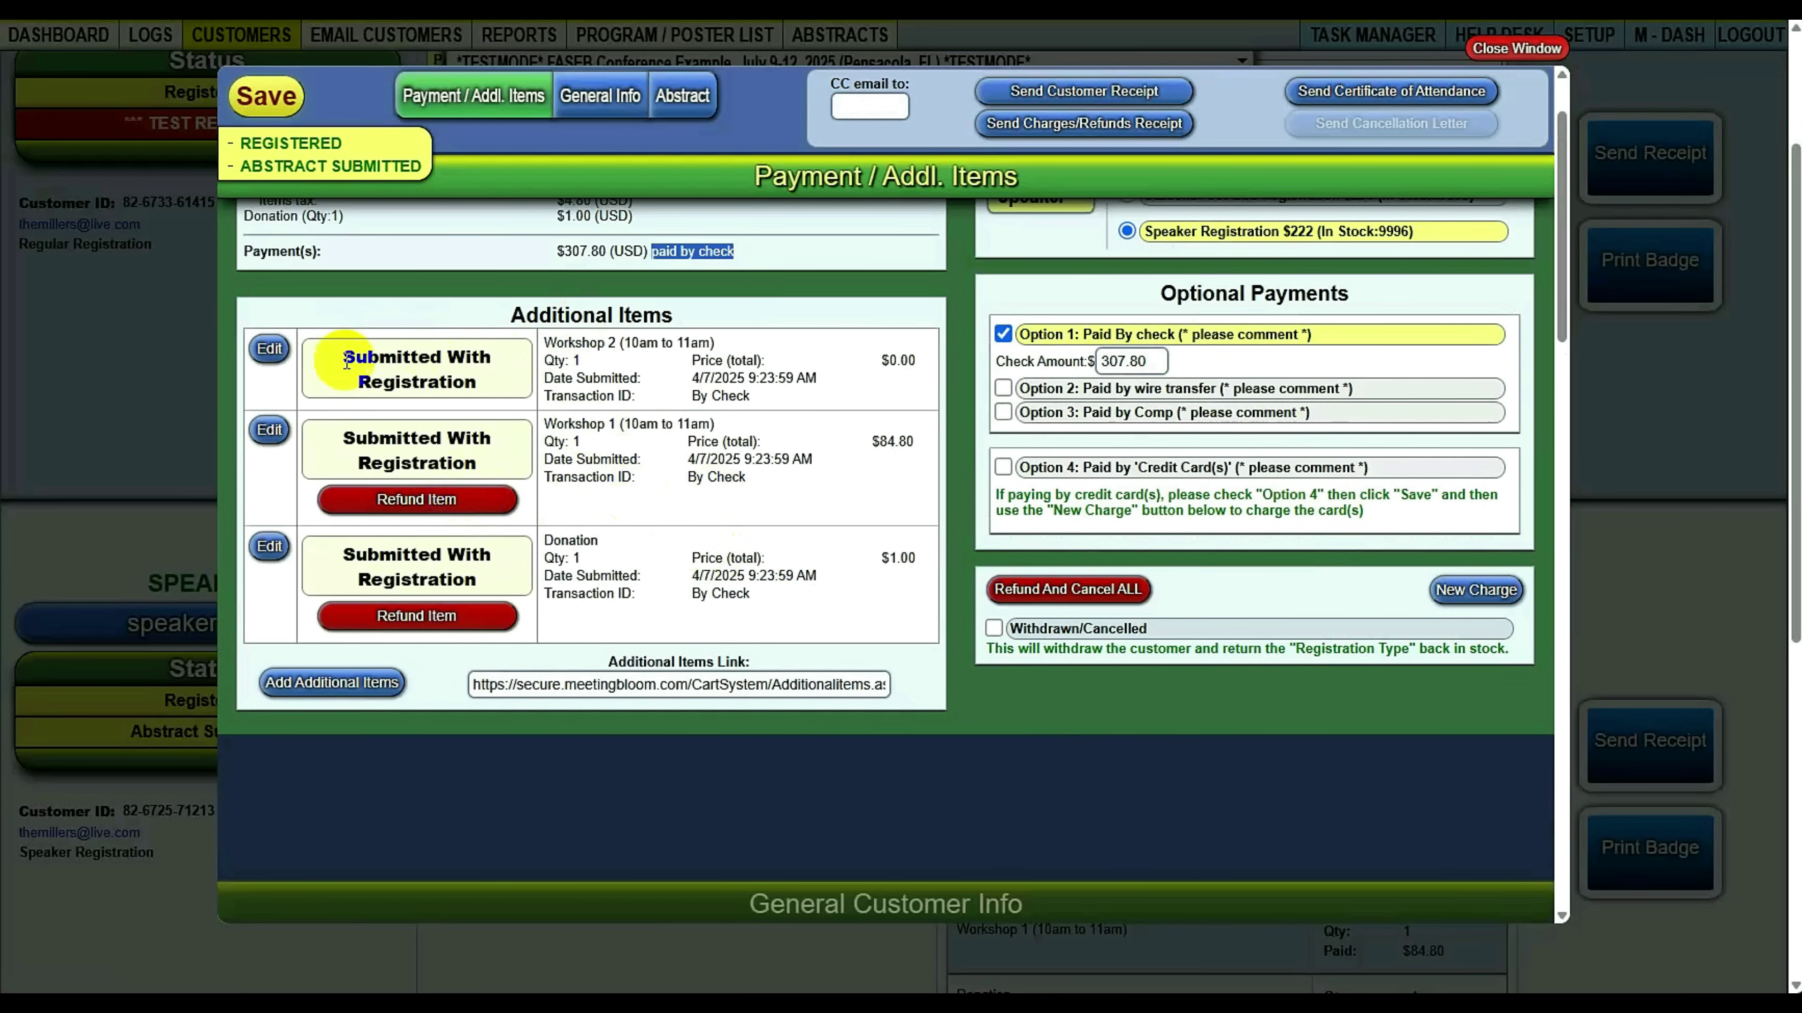
click(794, 360)
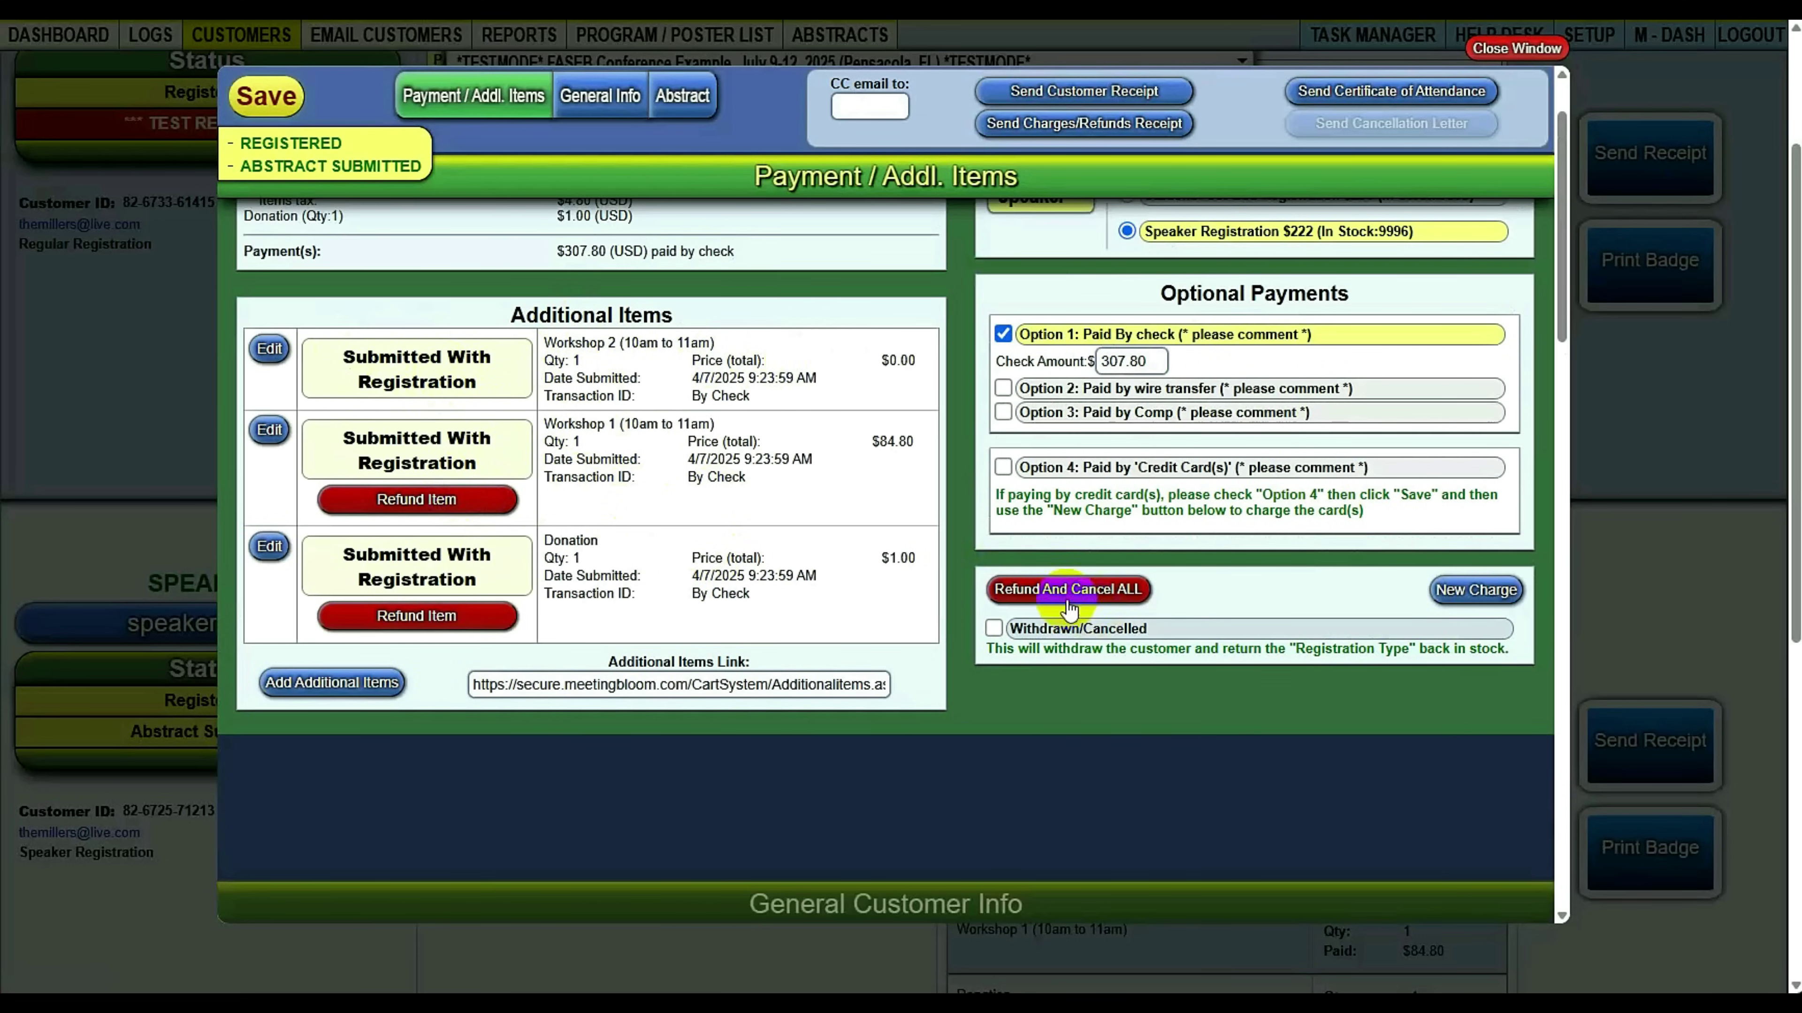
click(1038, 596)
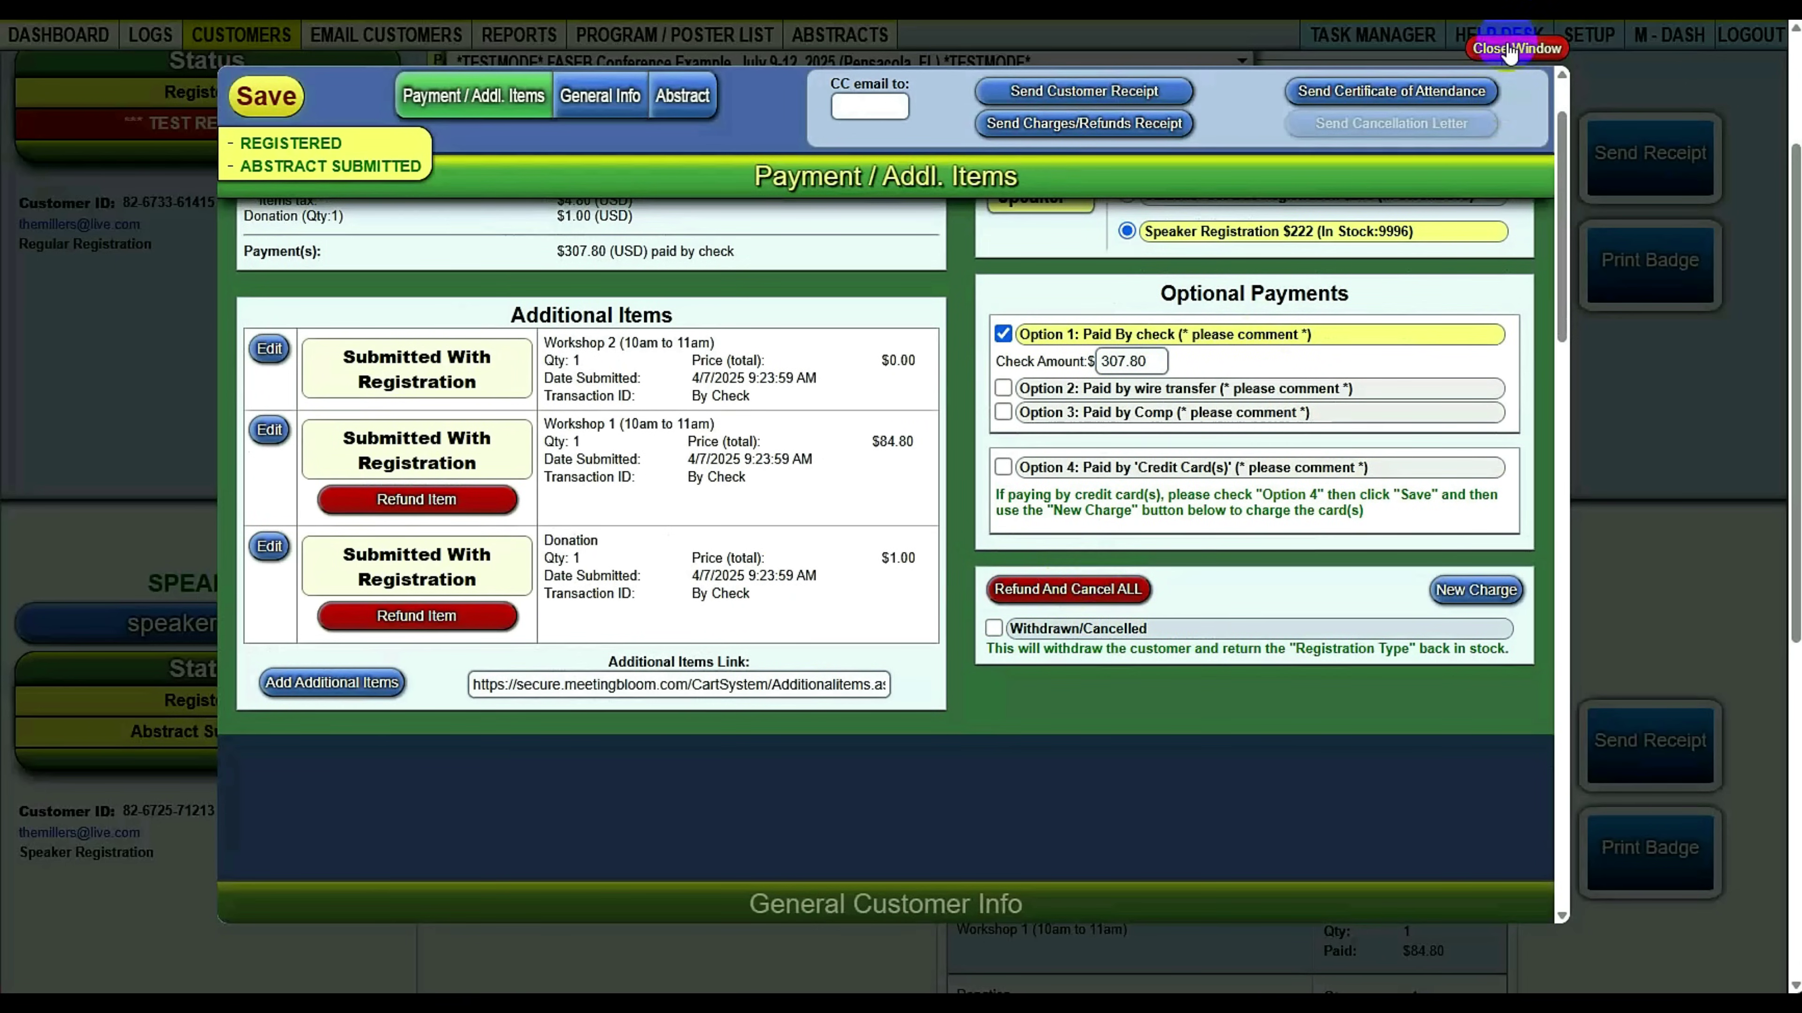
Open the attendee's payment record and inspect the Refund Original Charge form without refunding
click(1509, 50)
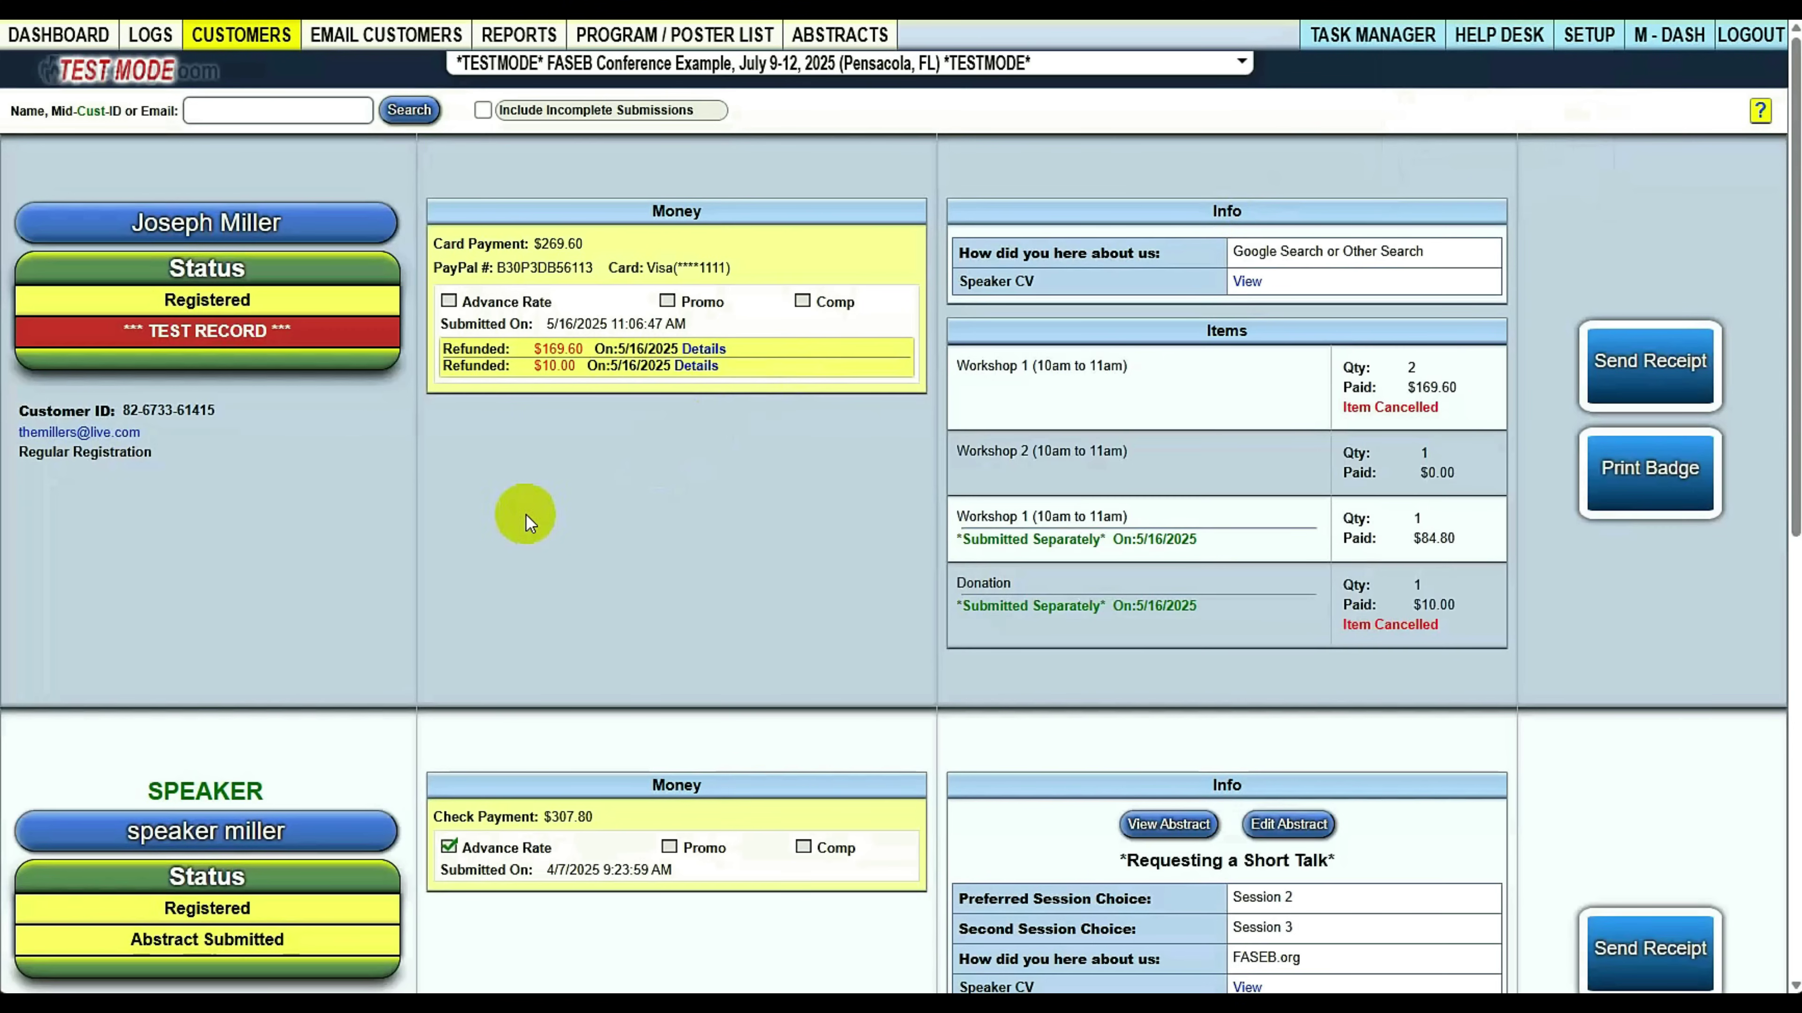
drag(542, 245, 499, 249)
click(245, 223)
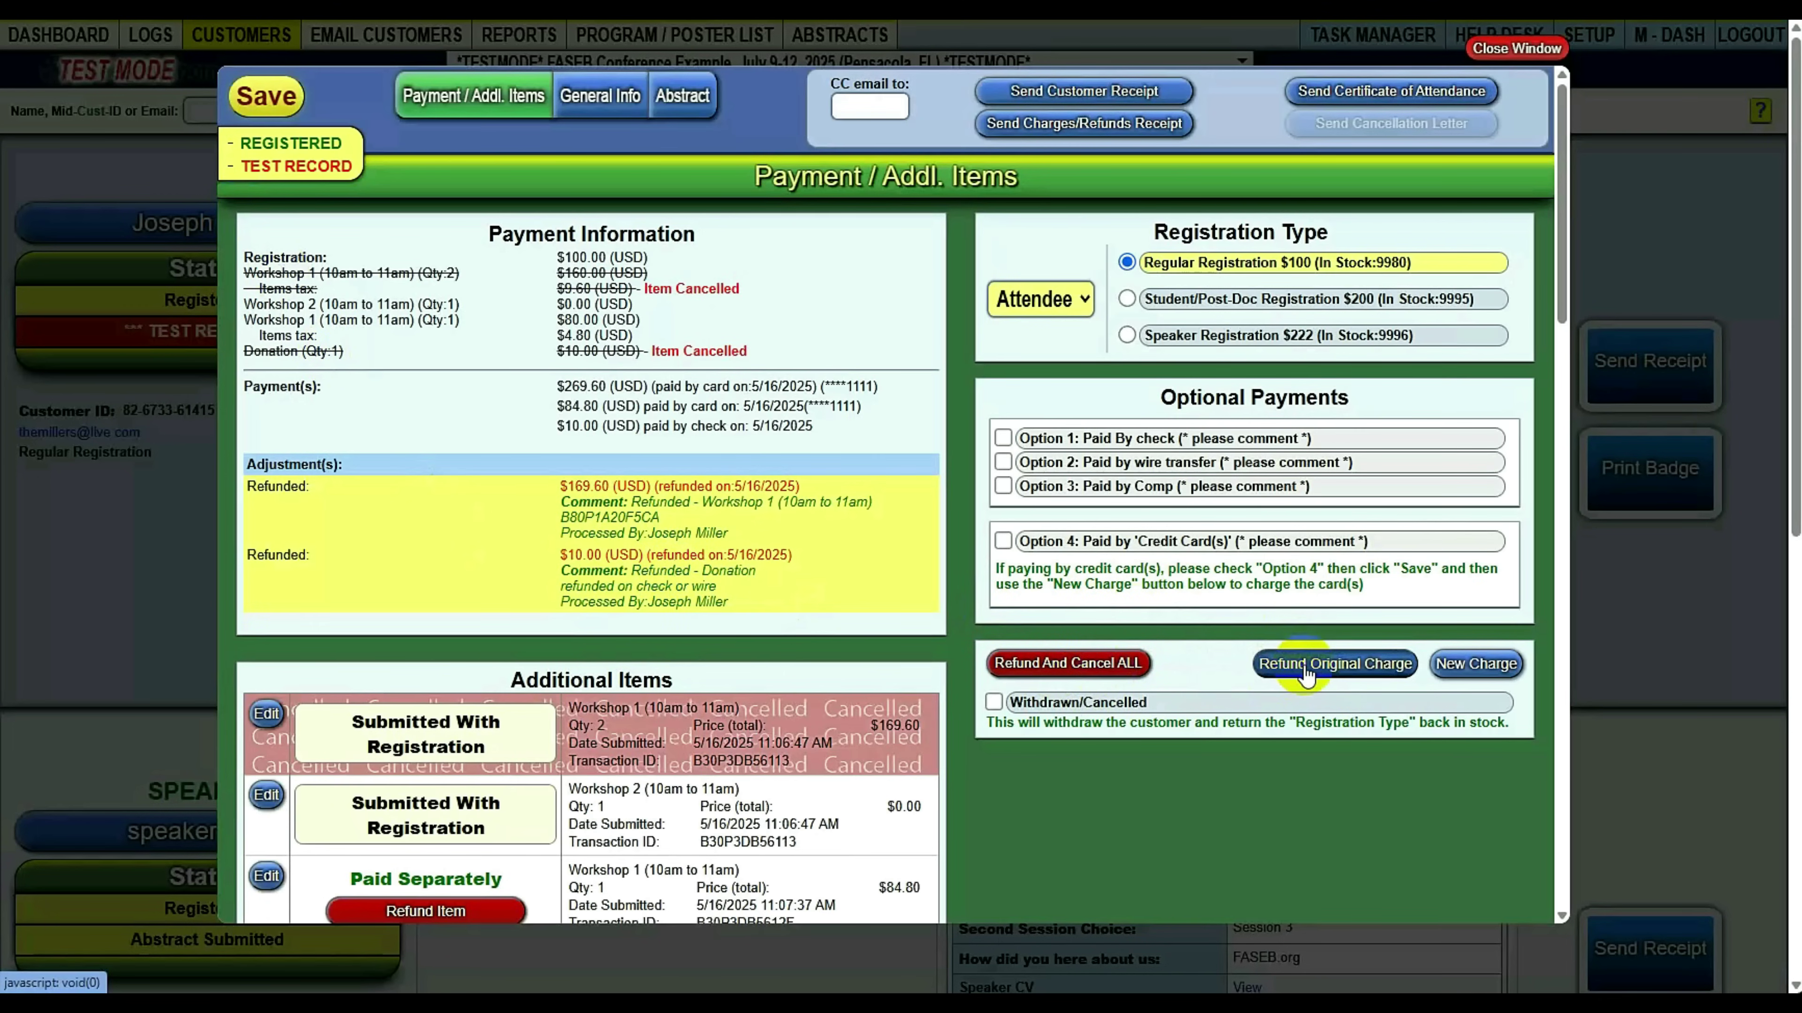
click(1305, 667)
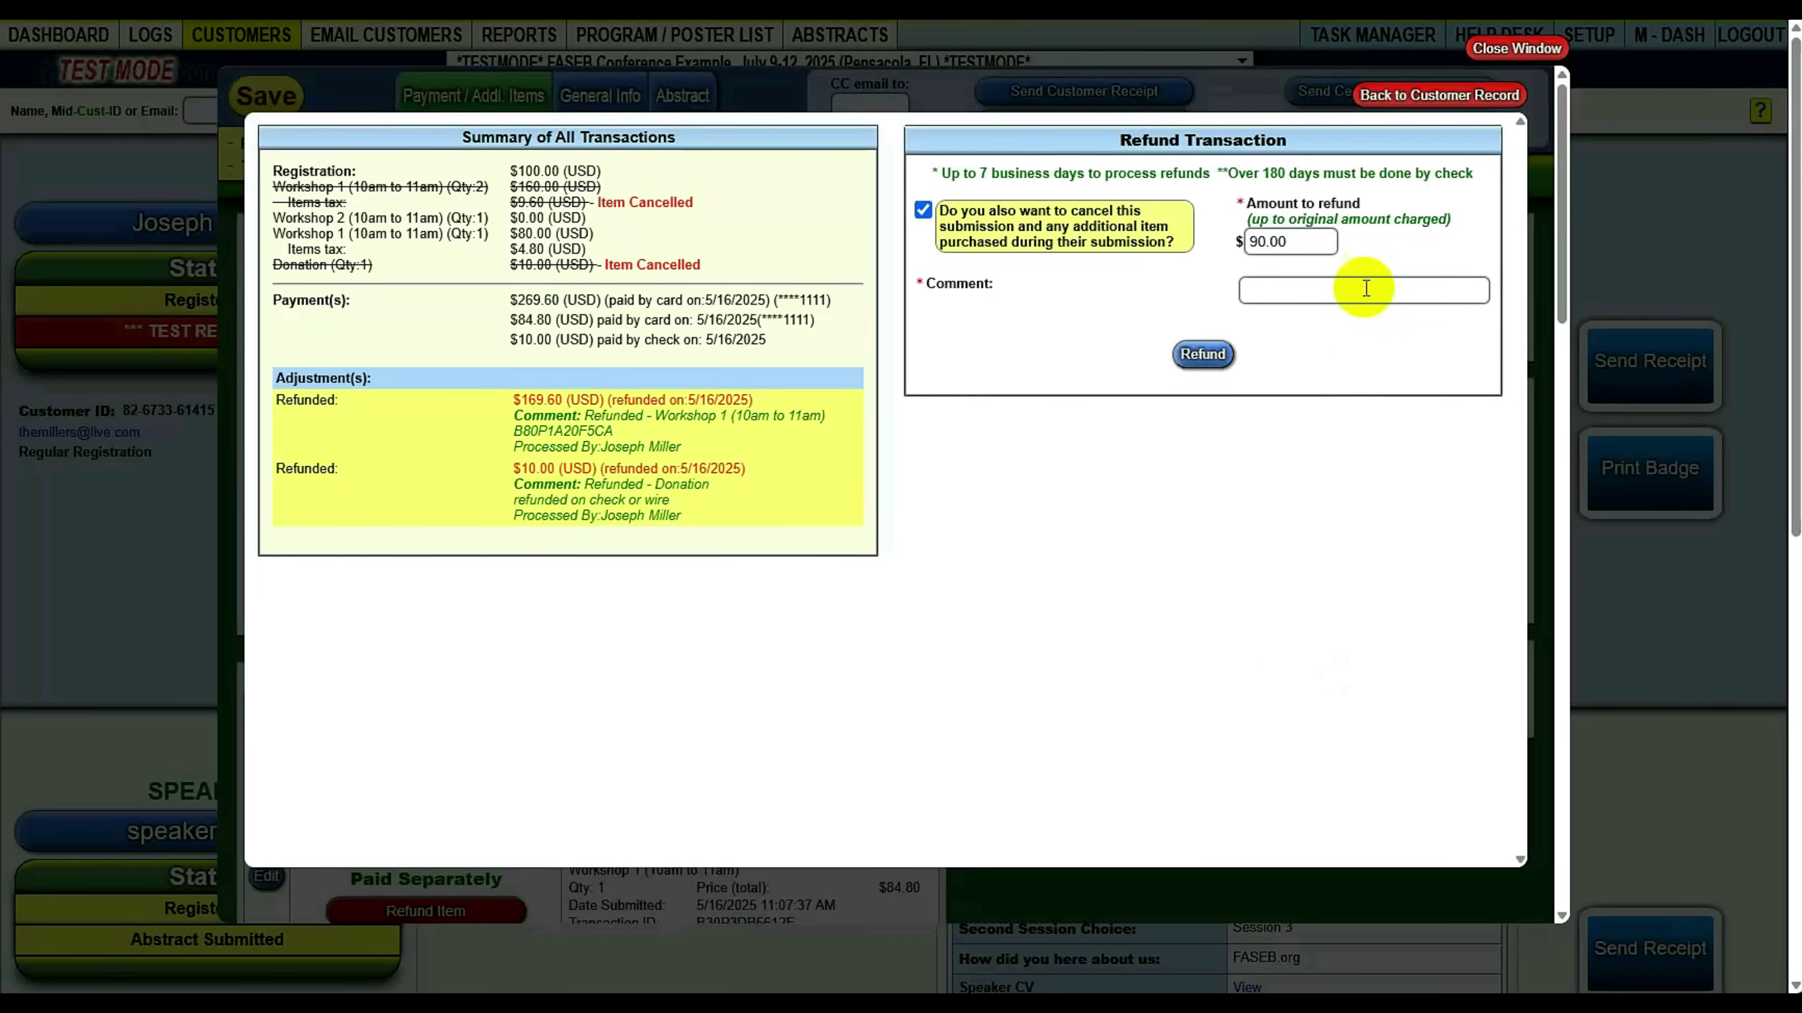
click(1323, 293)
click(1290, 240)
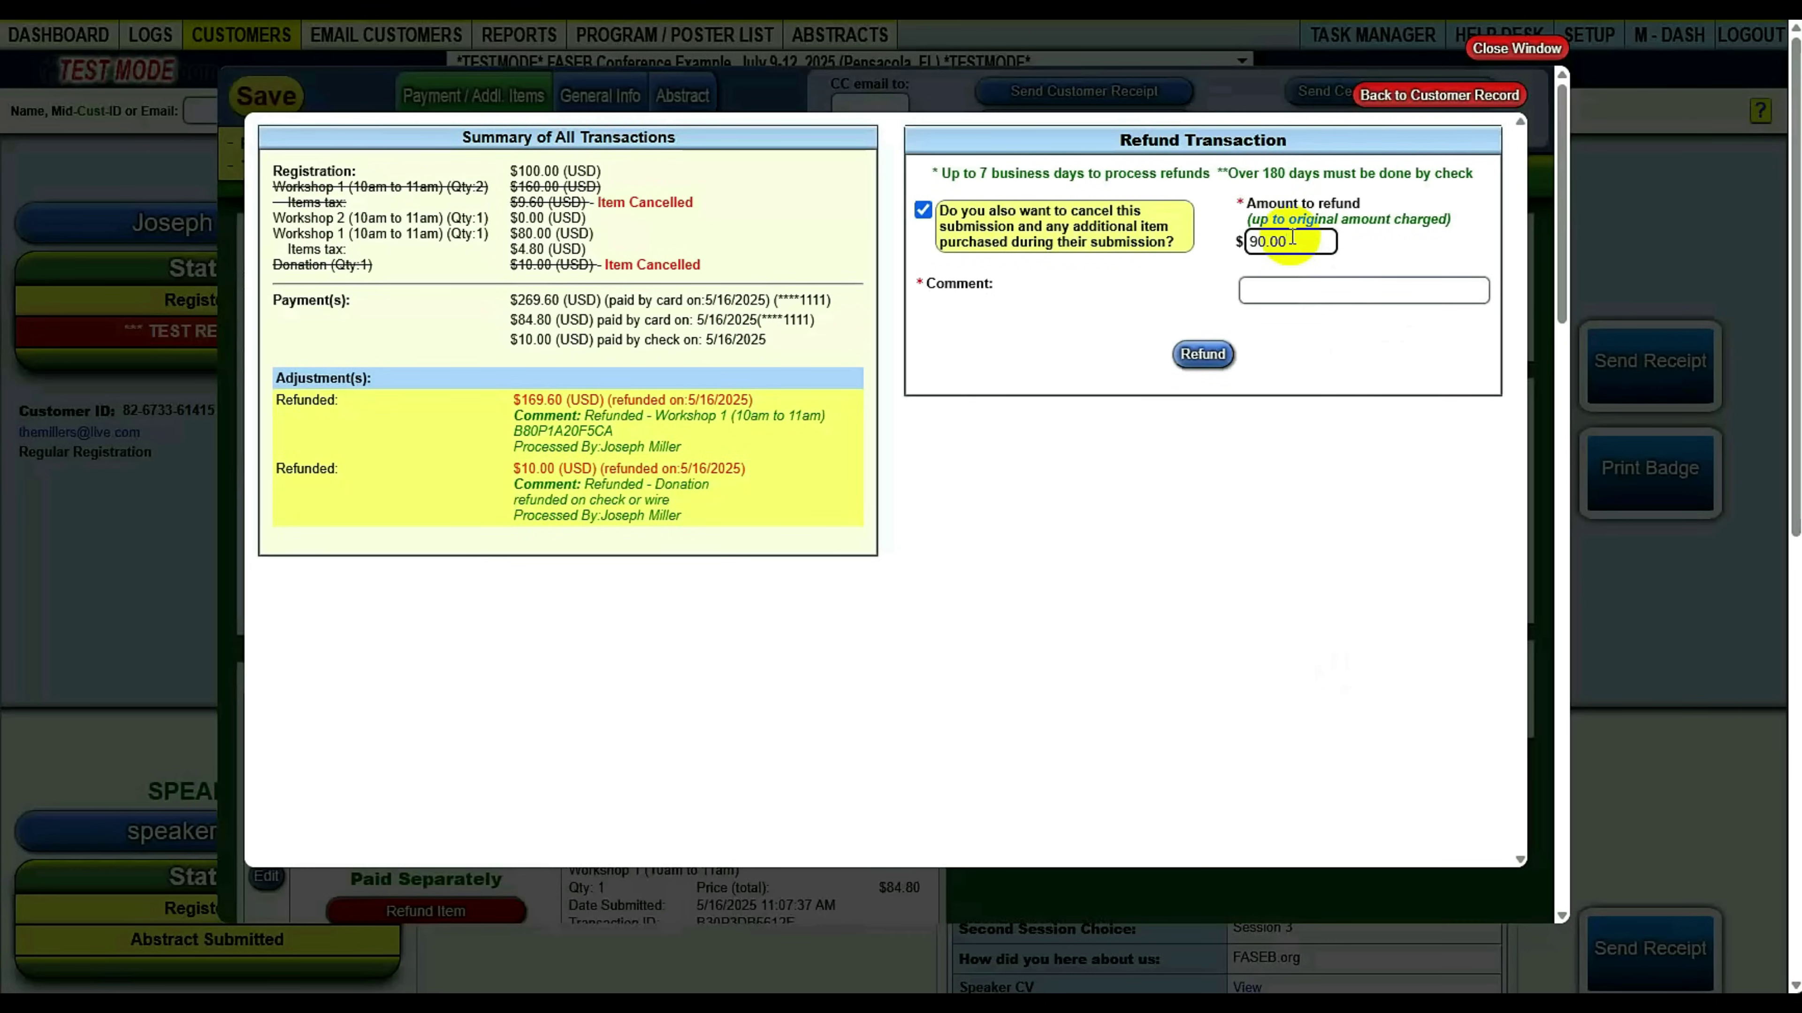
click(1200, 355)
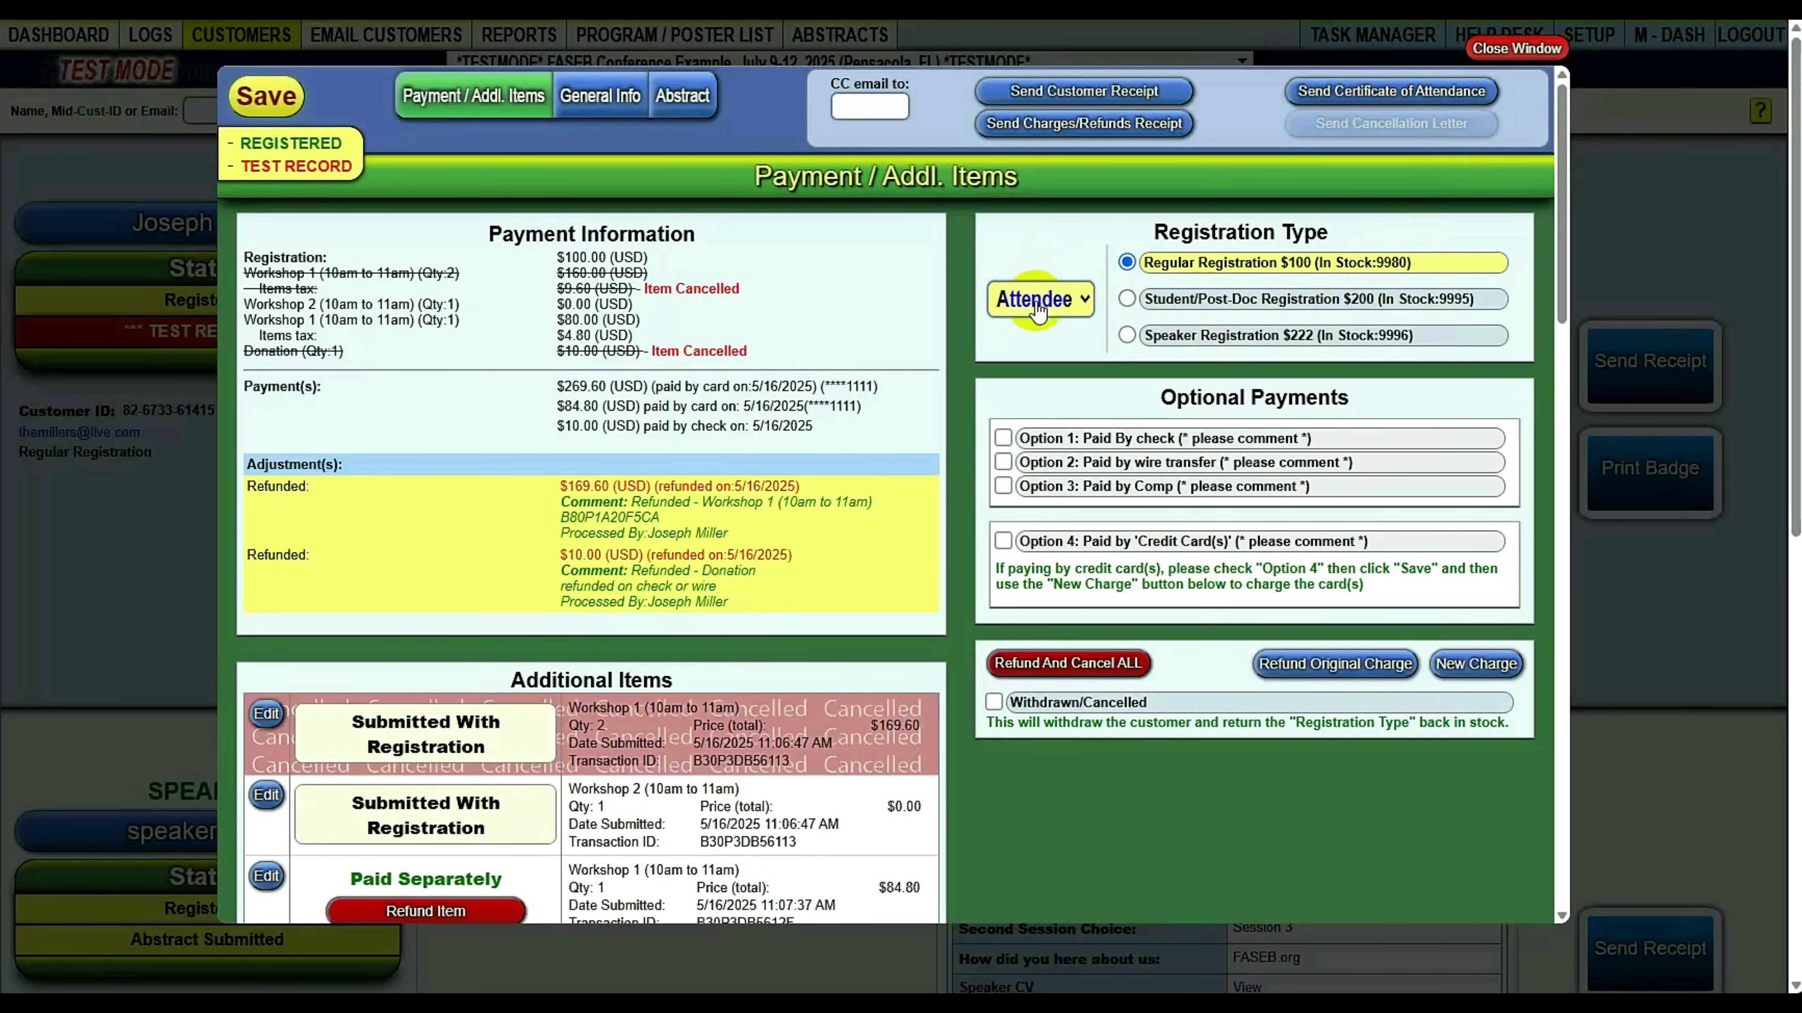
Check the attendee's General Info and send a certificate of attendance
scroll(816, 498, down, 15)
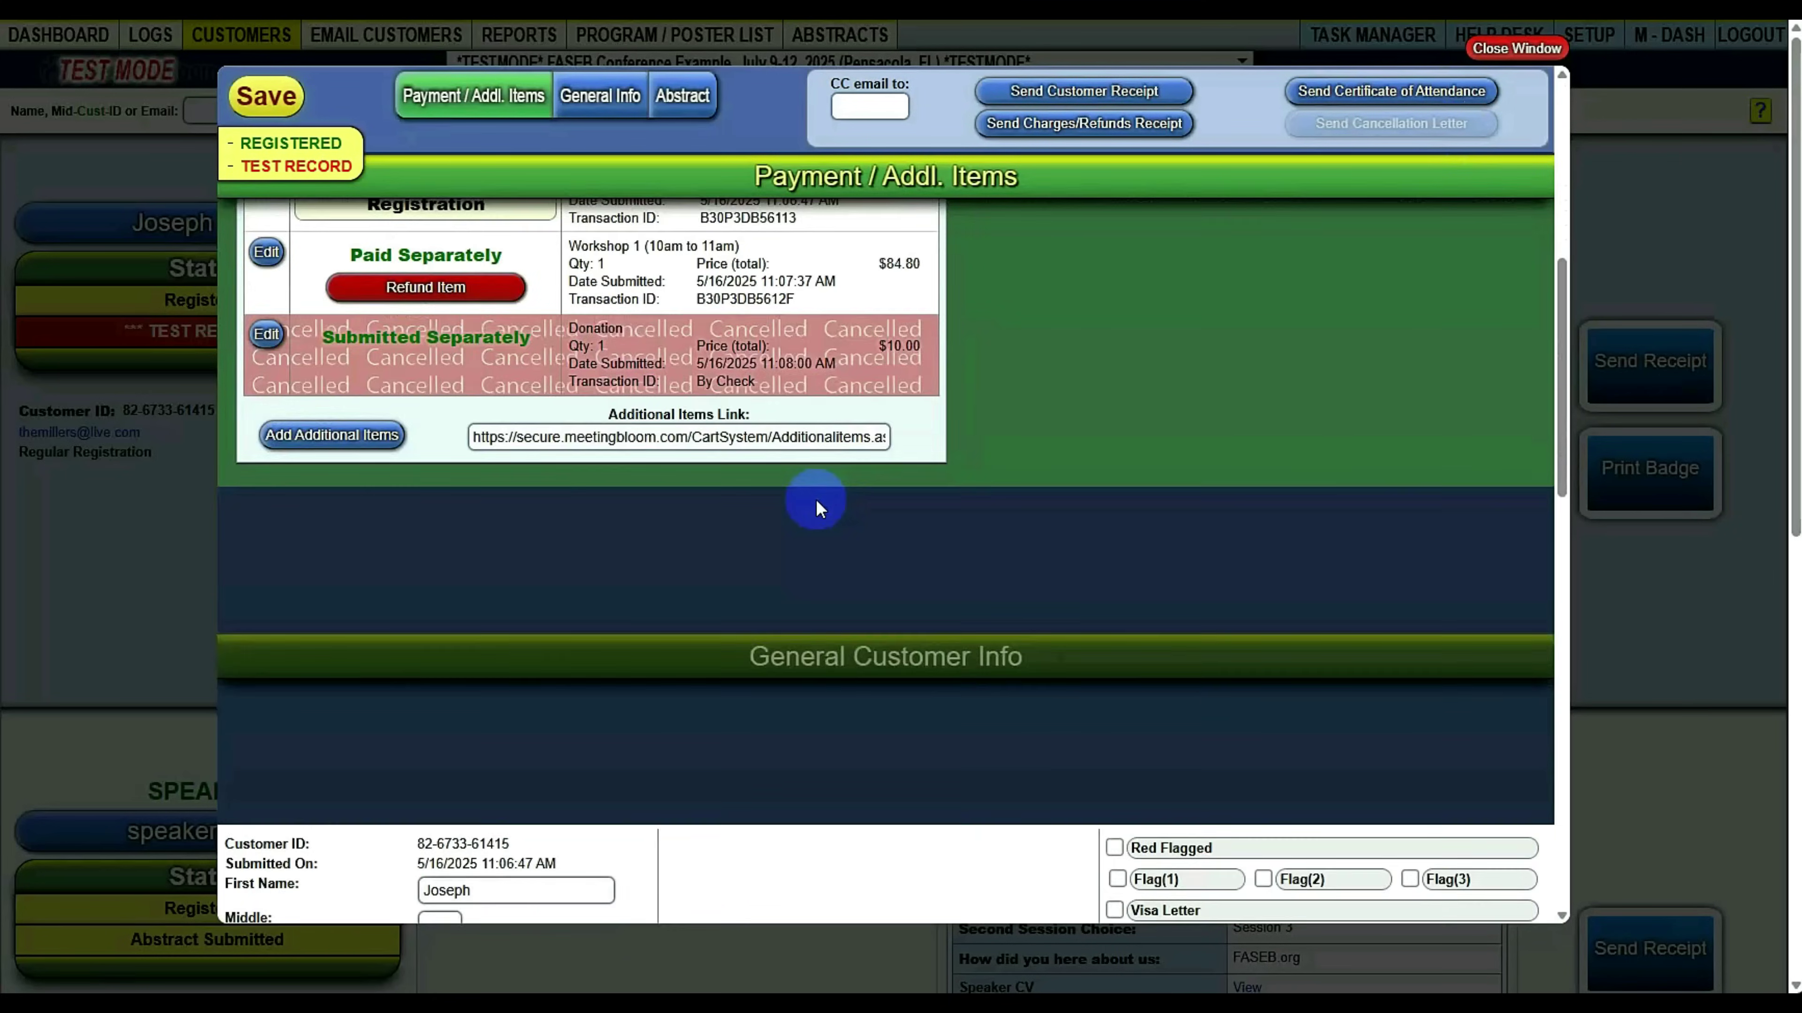
scroll(816, 499, down, 4)
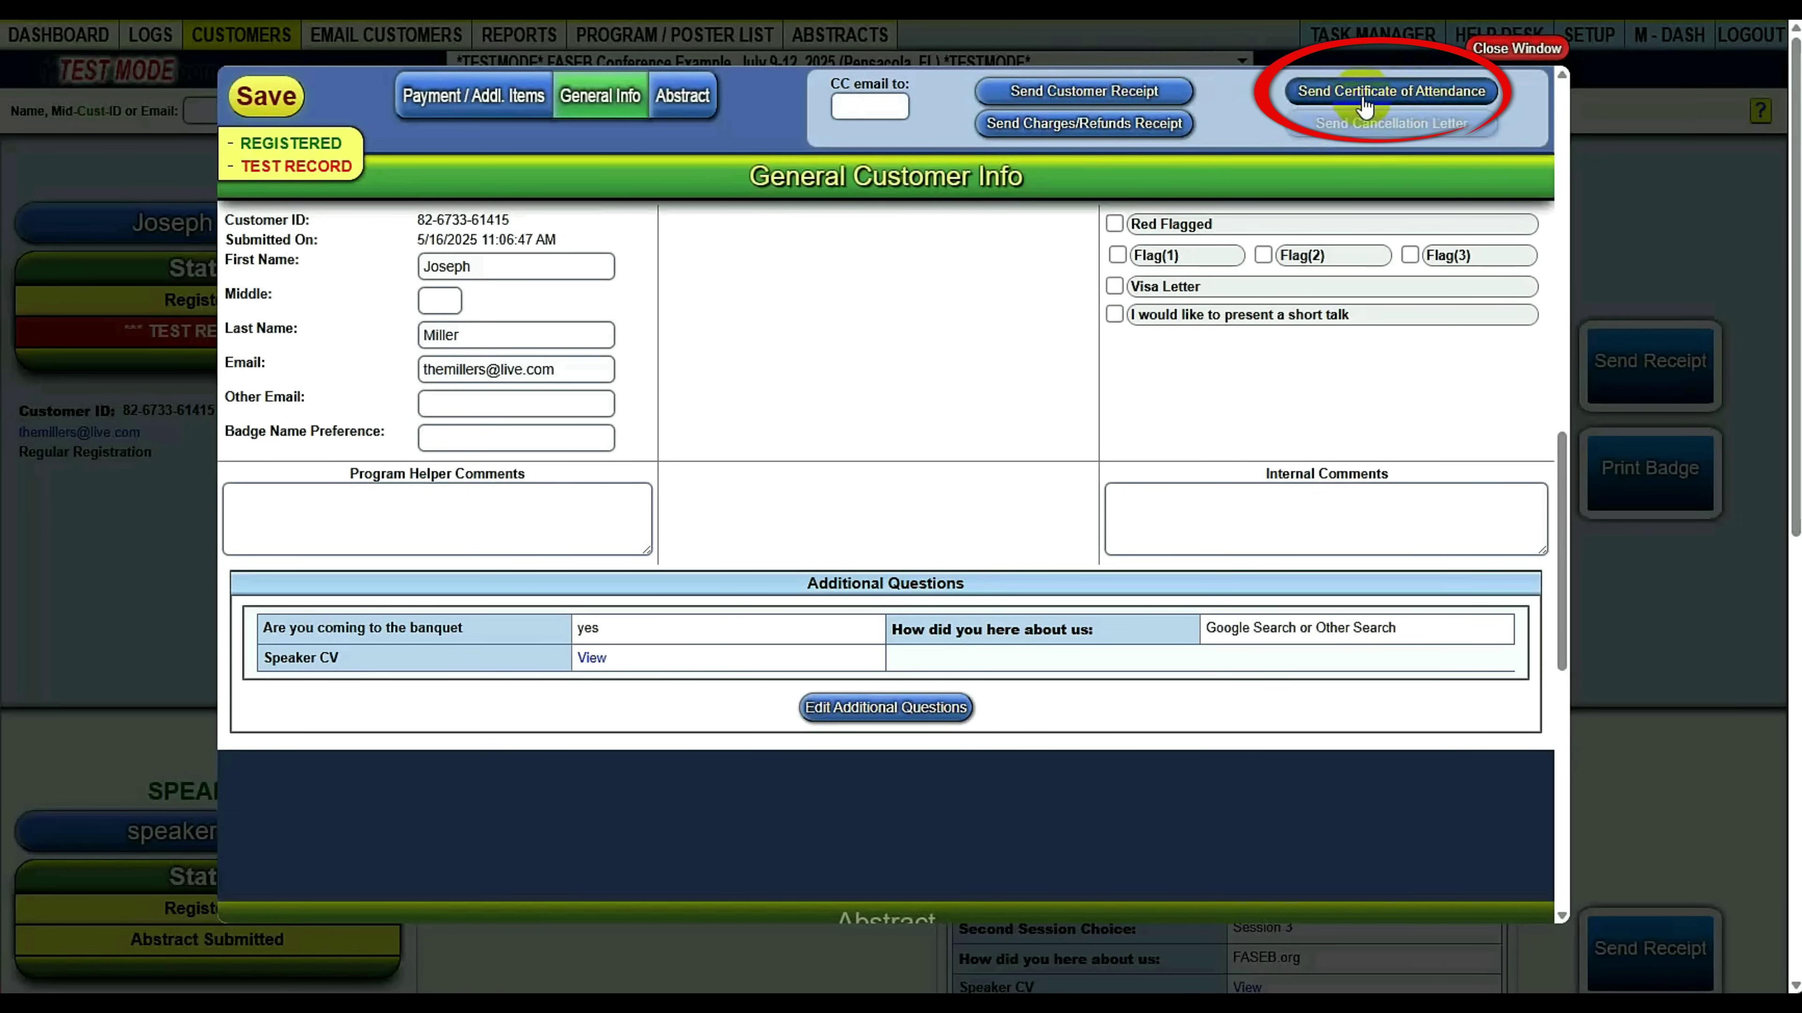
click(1397, 99)
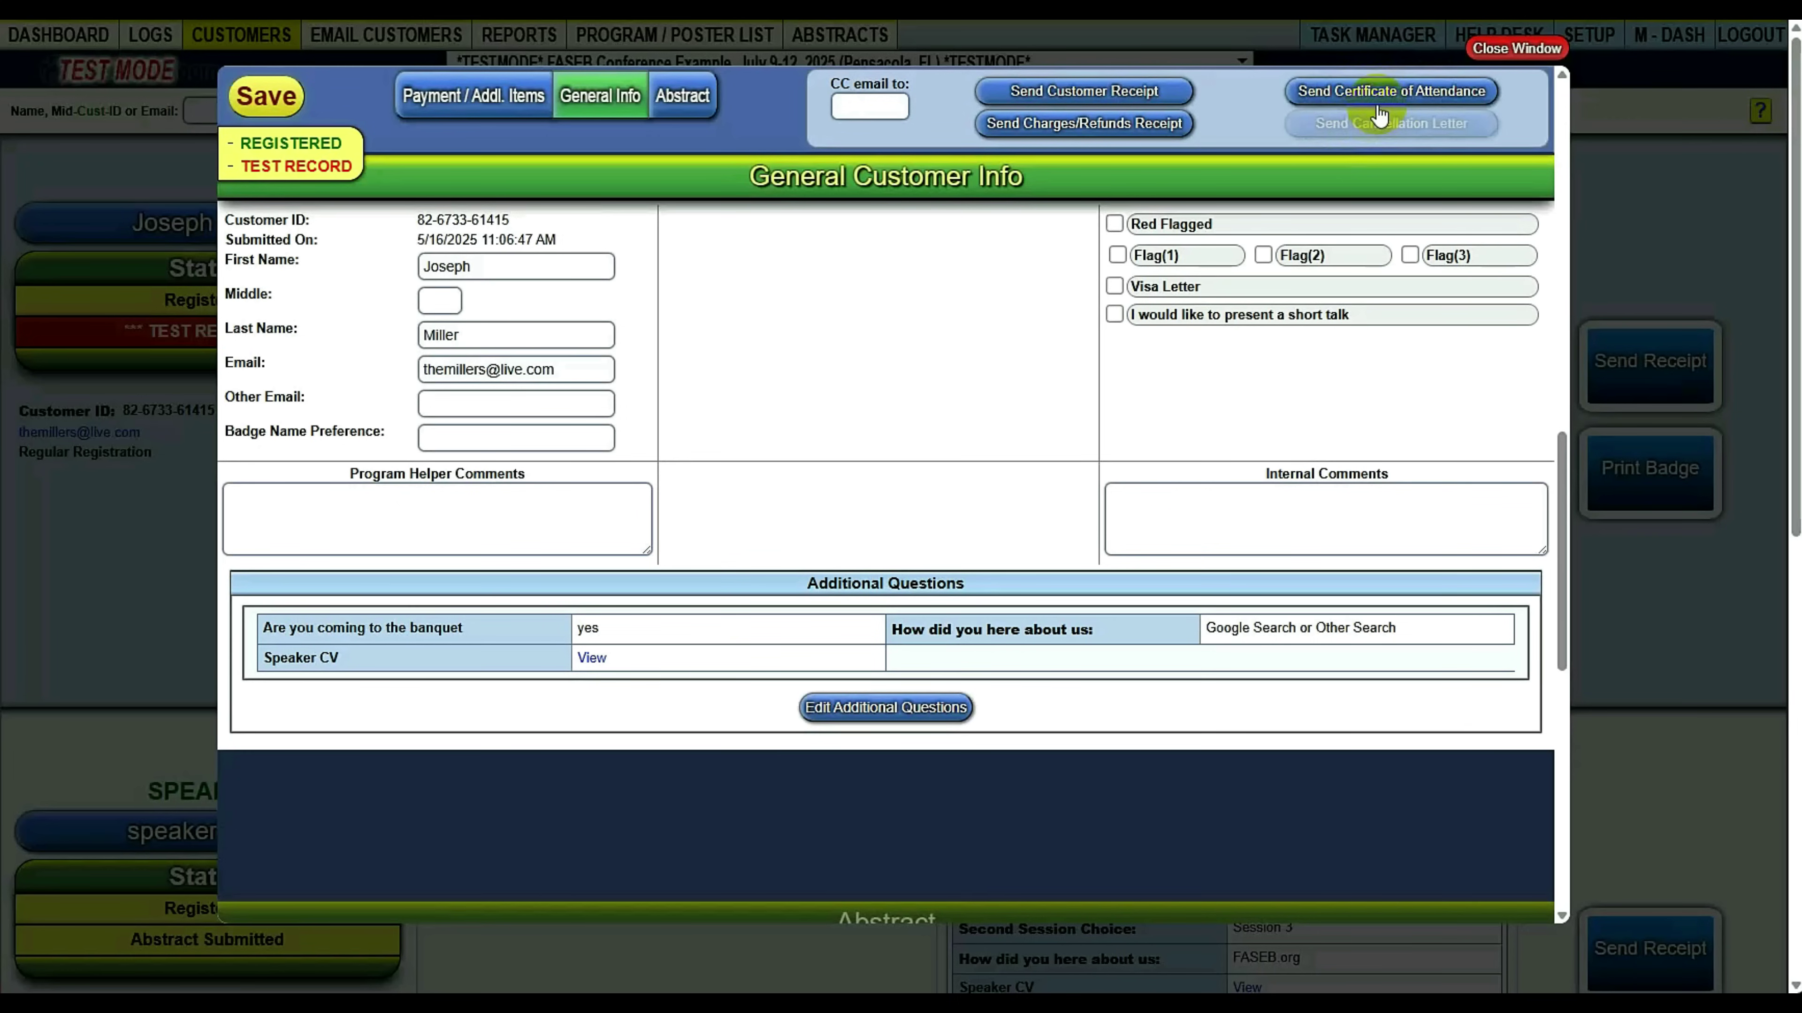
click(1332, 92)
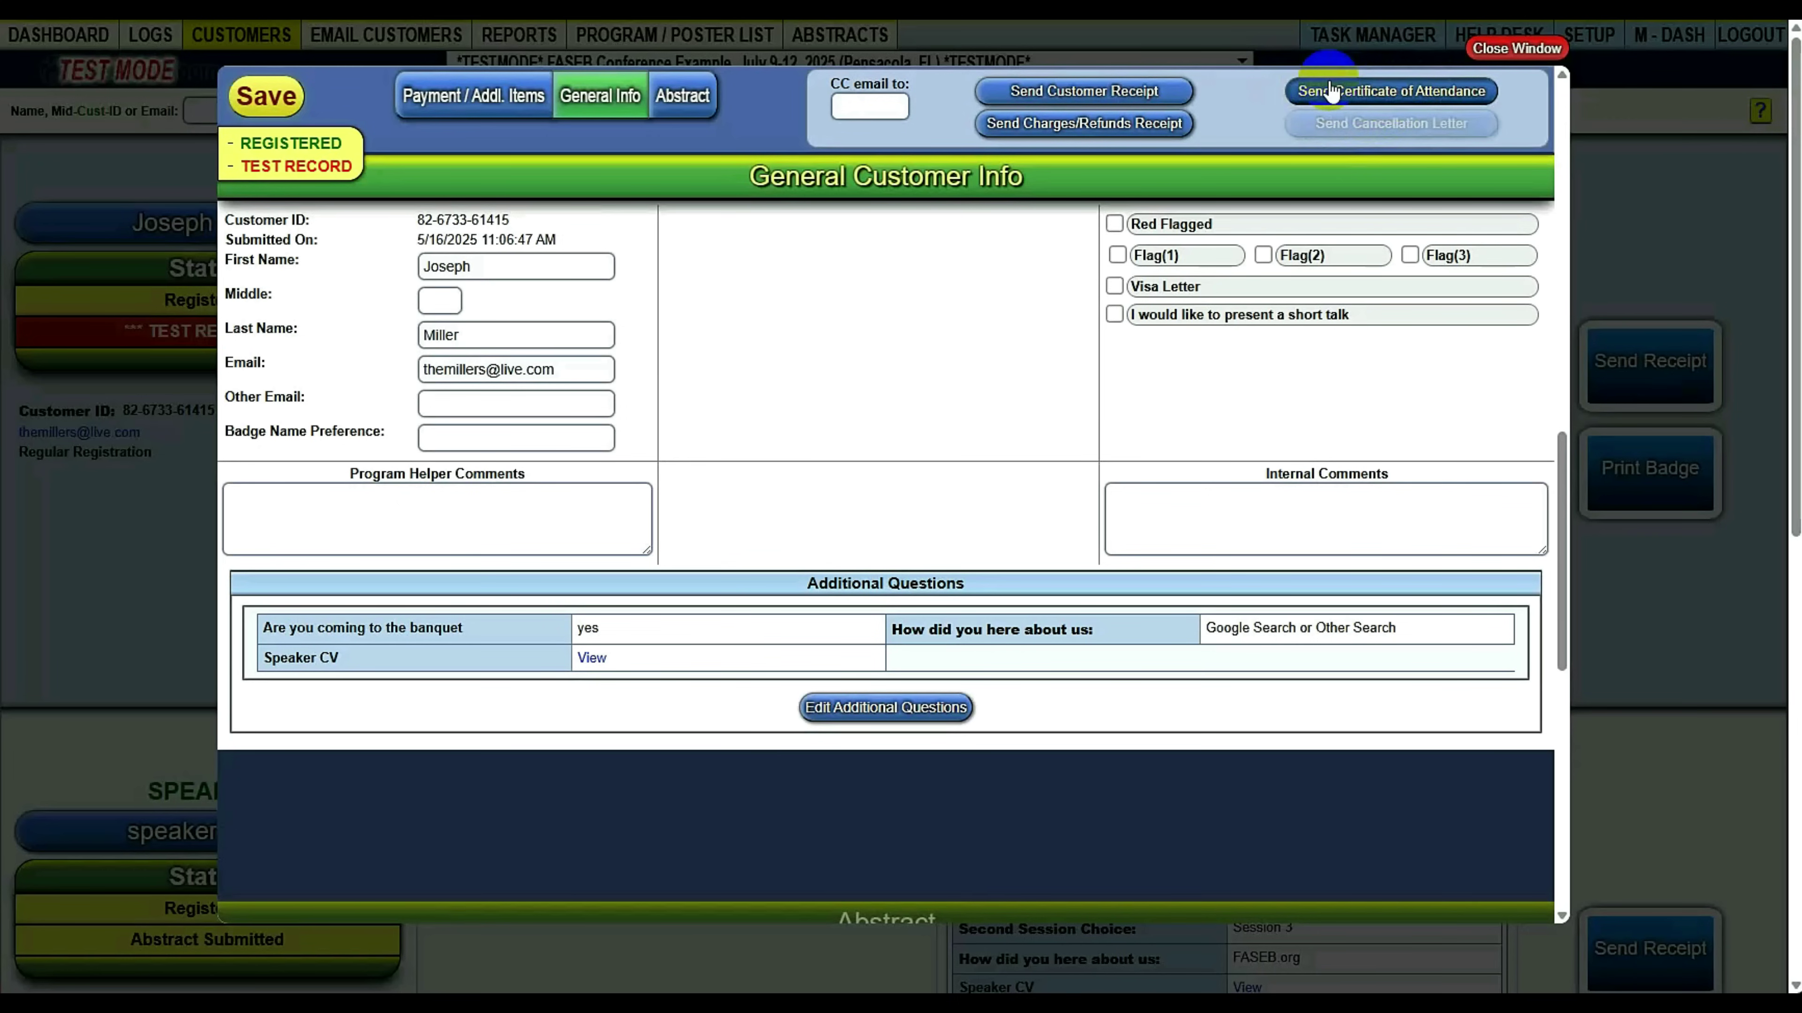
Go to Email Customers and try the Rejected Abstracts filter with its email template
click(1519, 48)
click(348, 36)
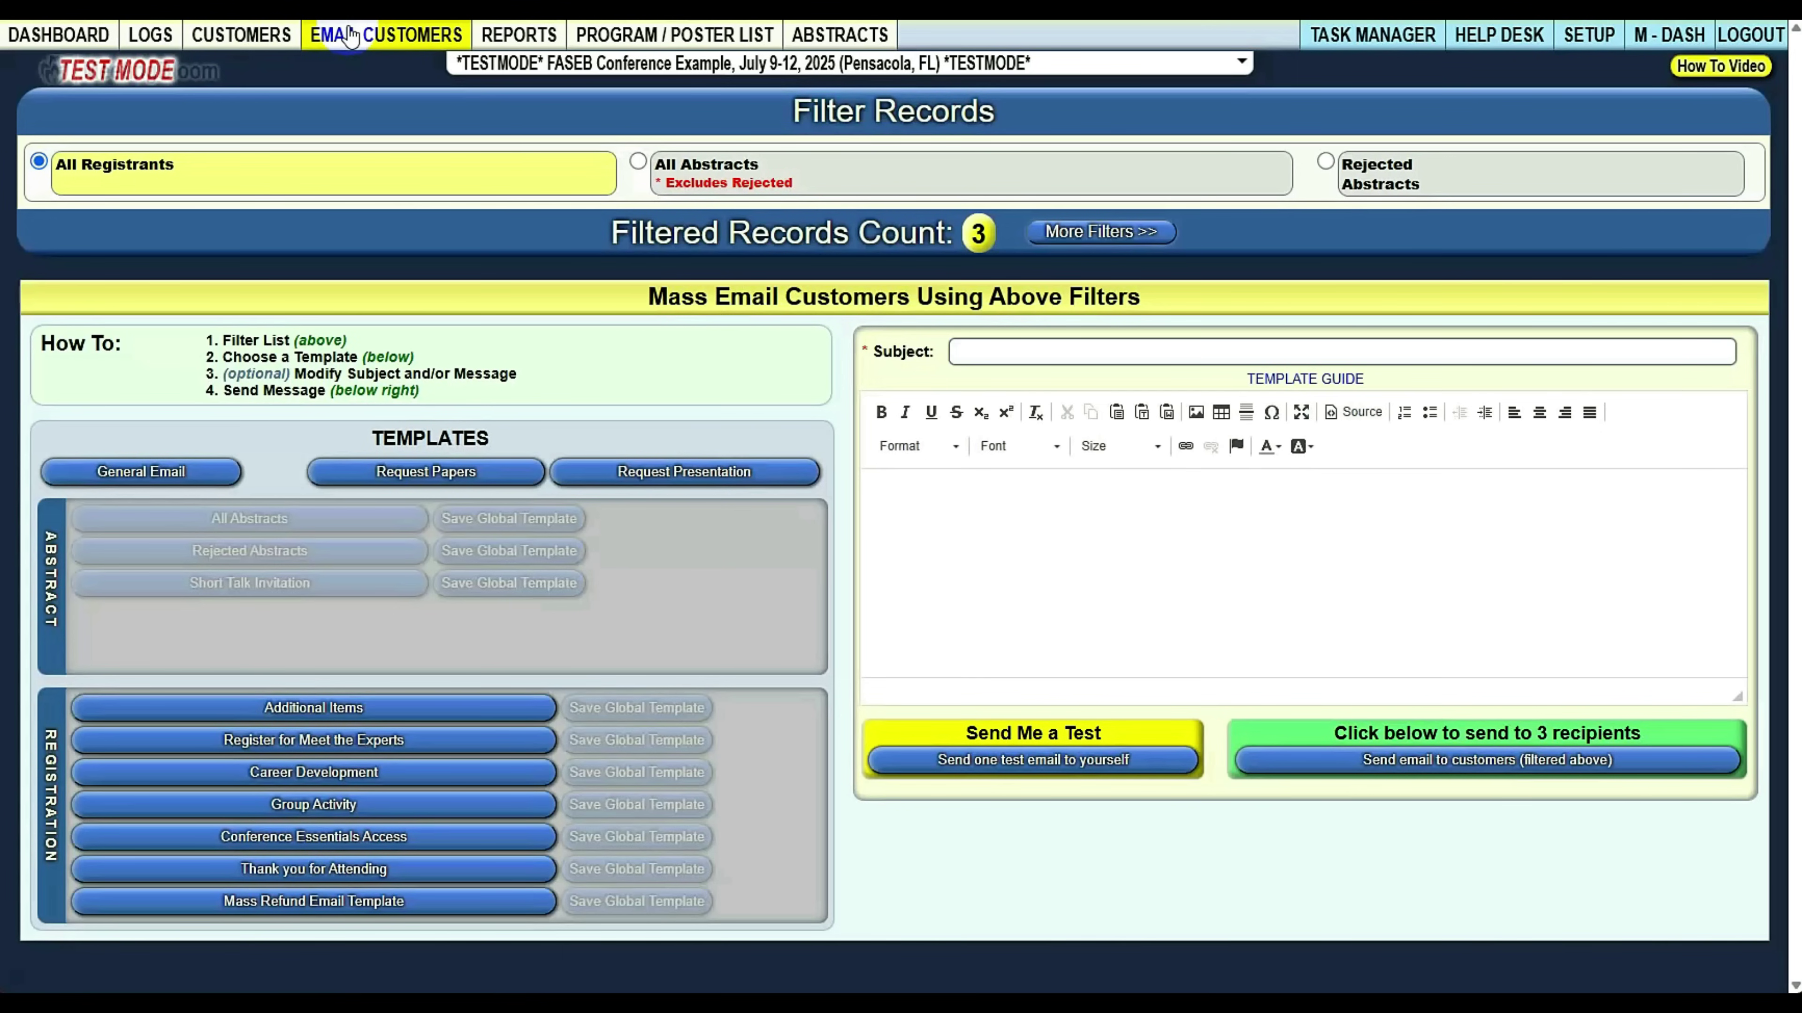
click(695, 164)
click(1365, 186)
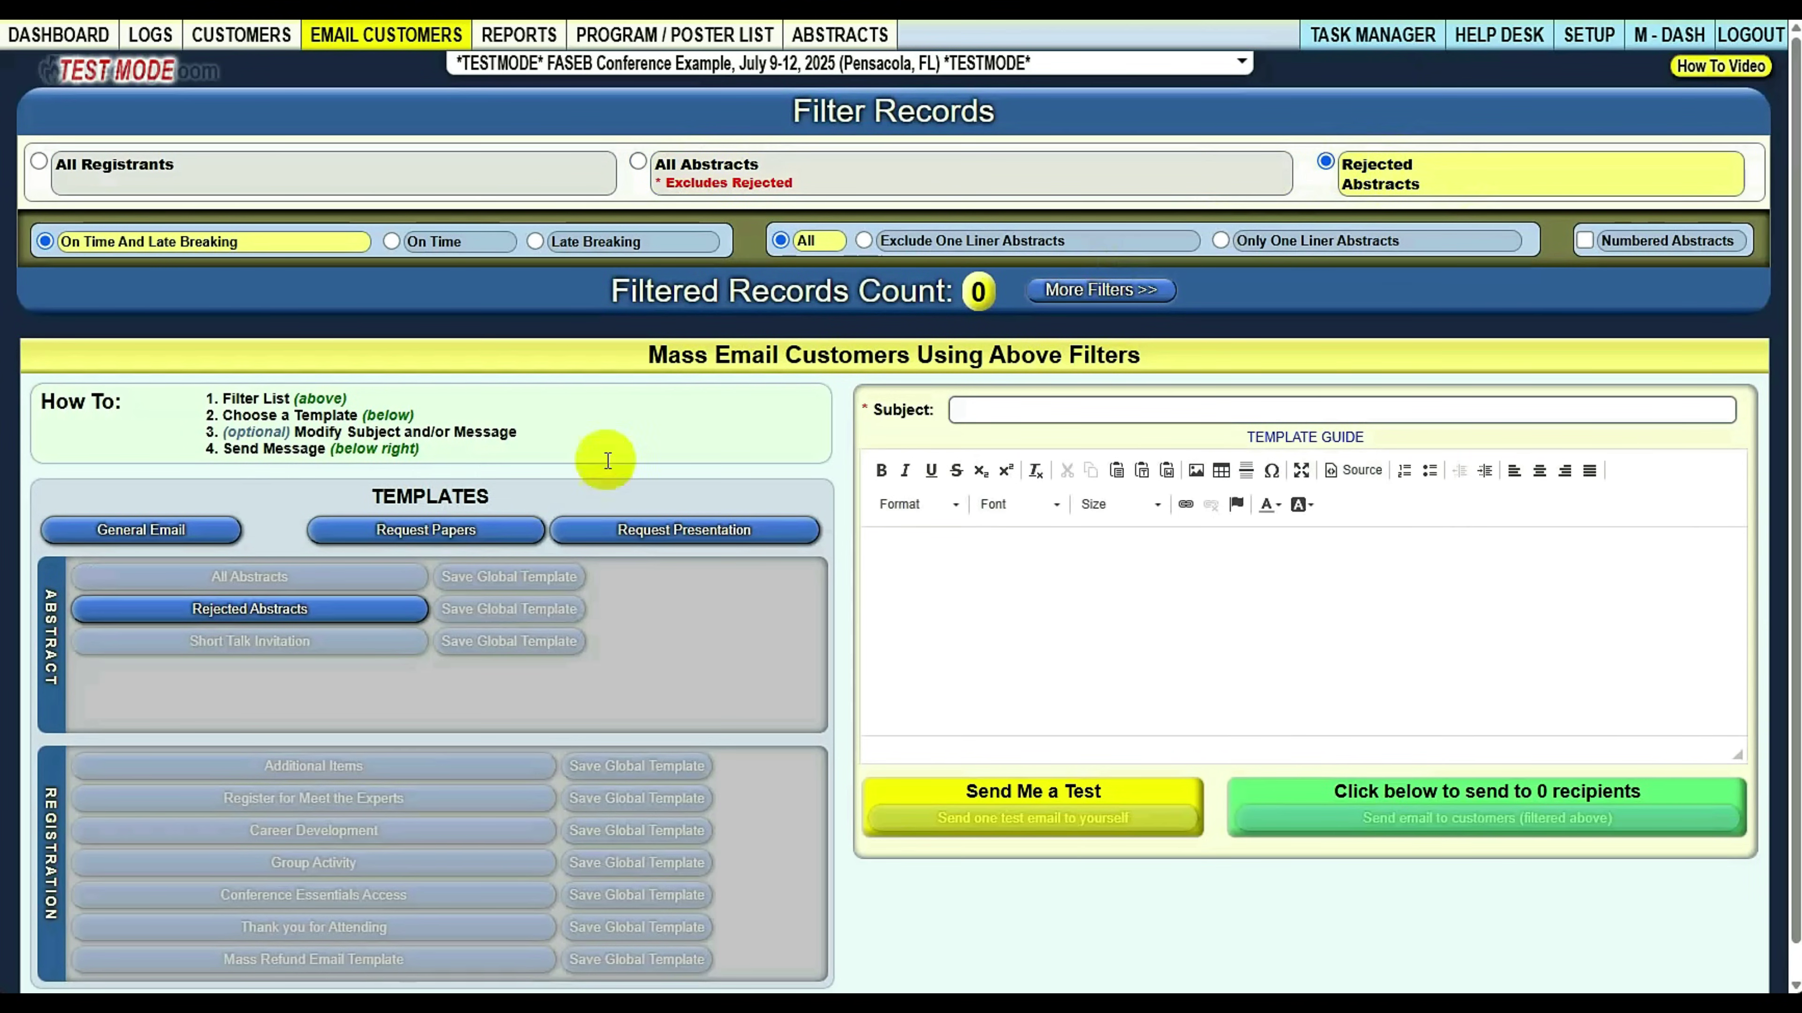
click(215, 619)
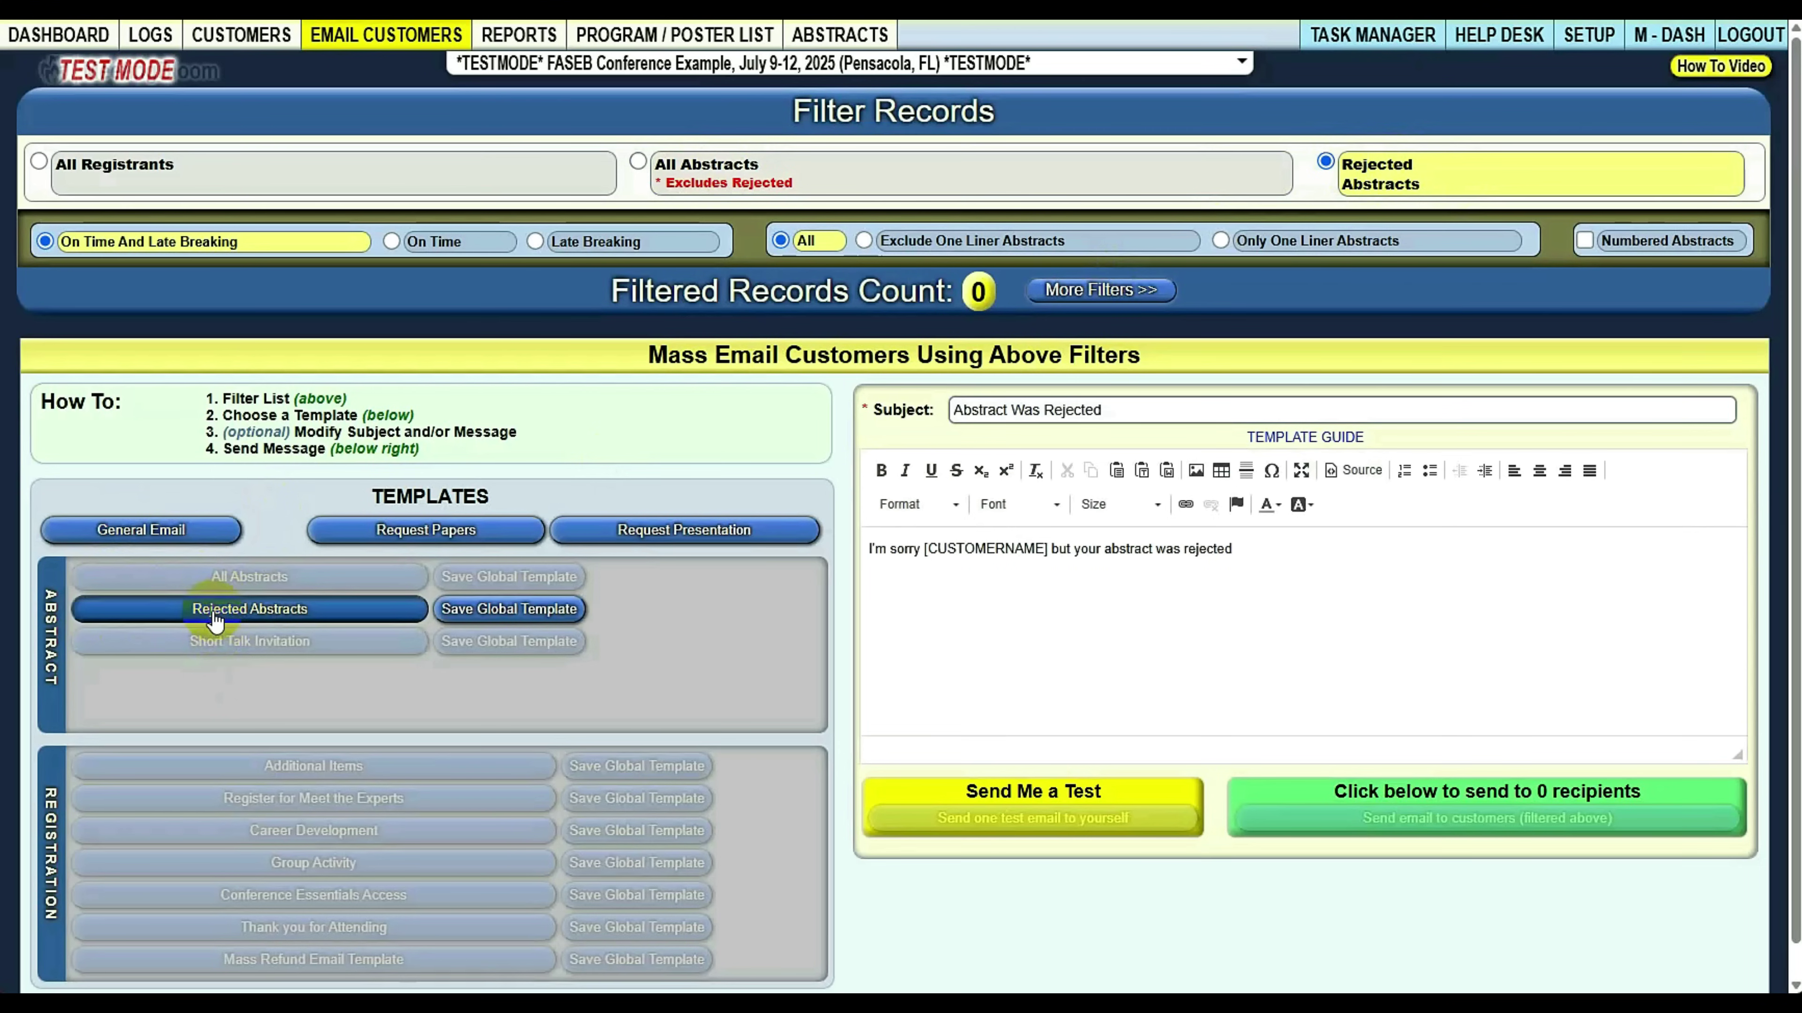
click(1249, 592)
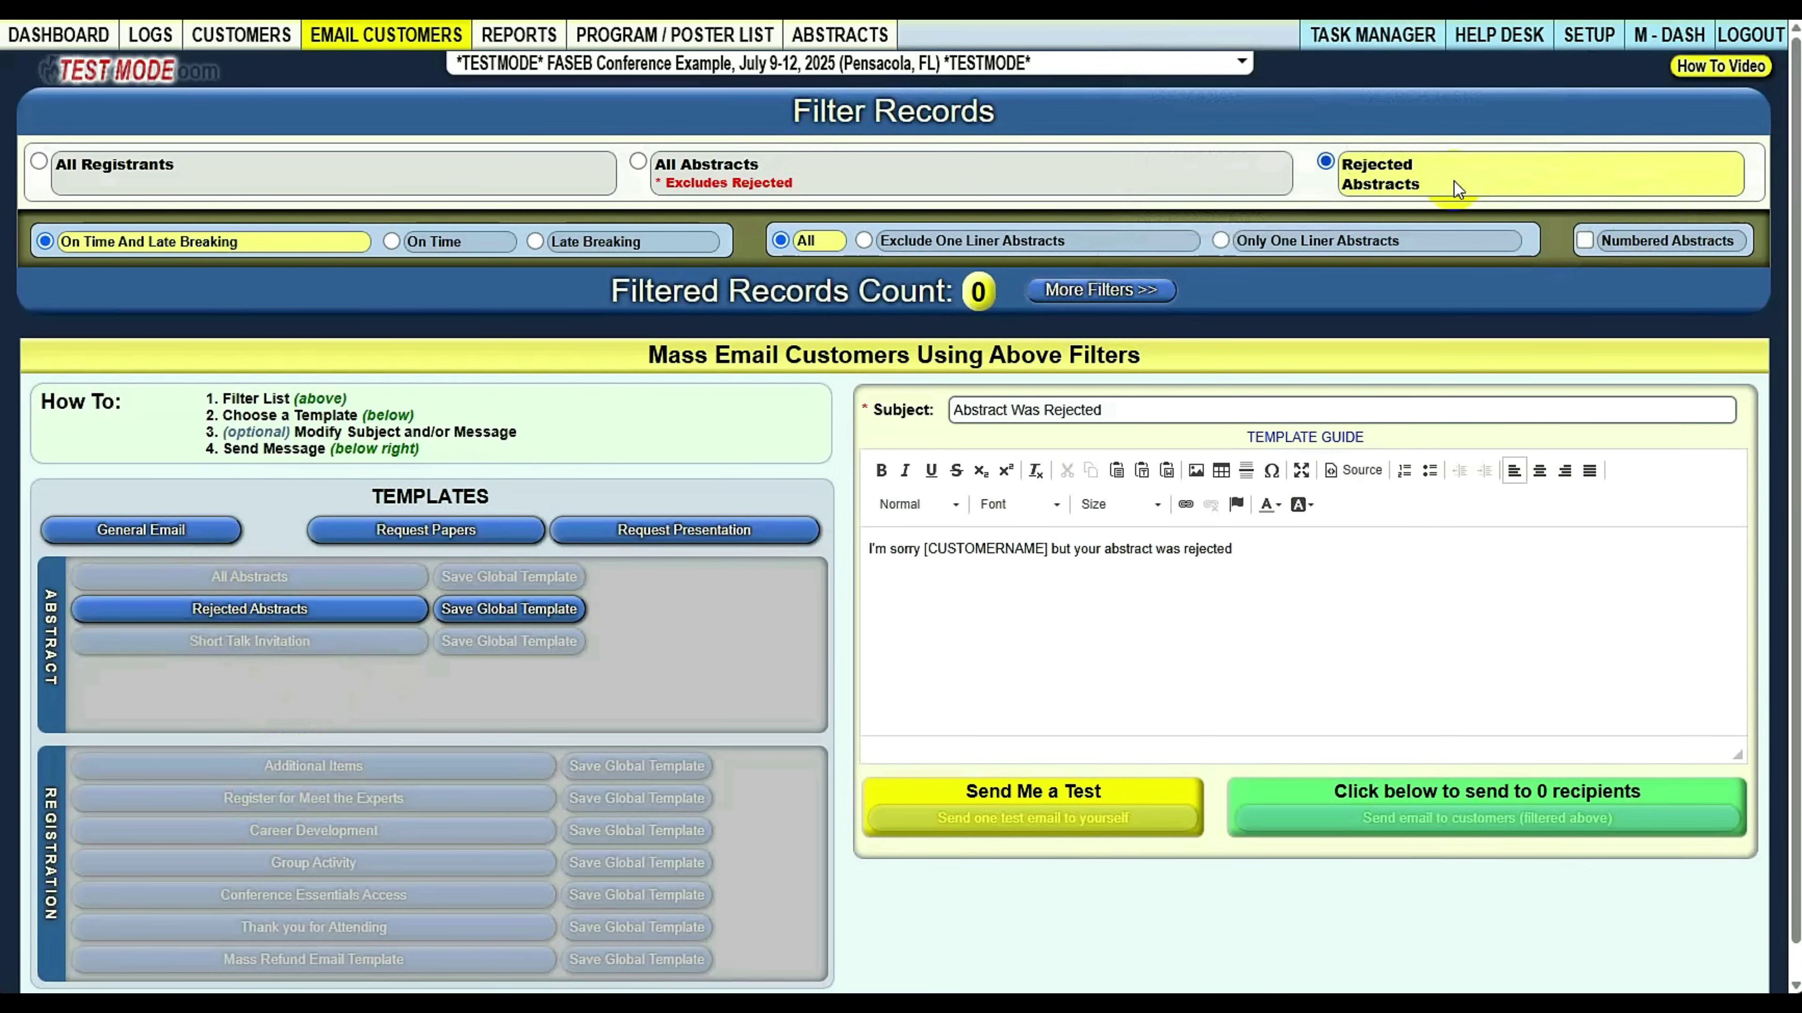
click(273, 612)
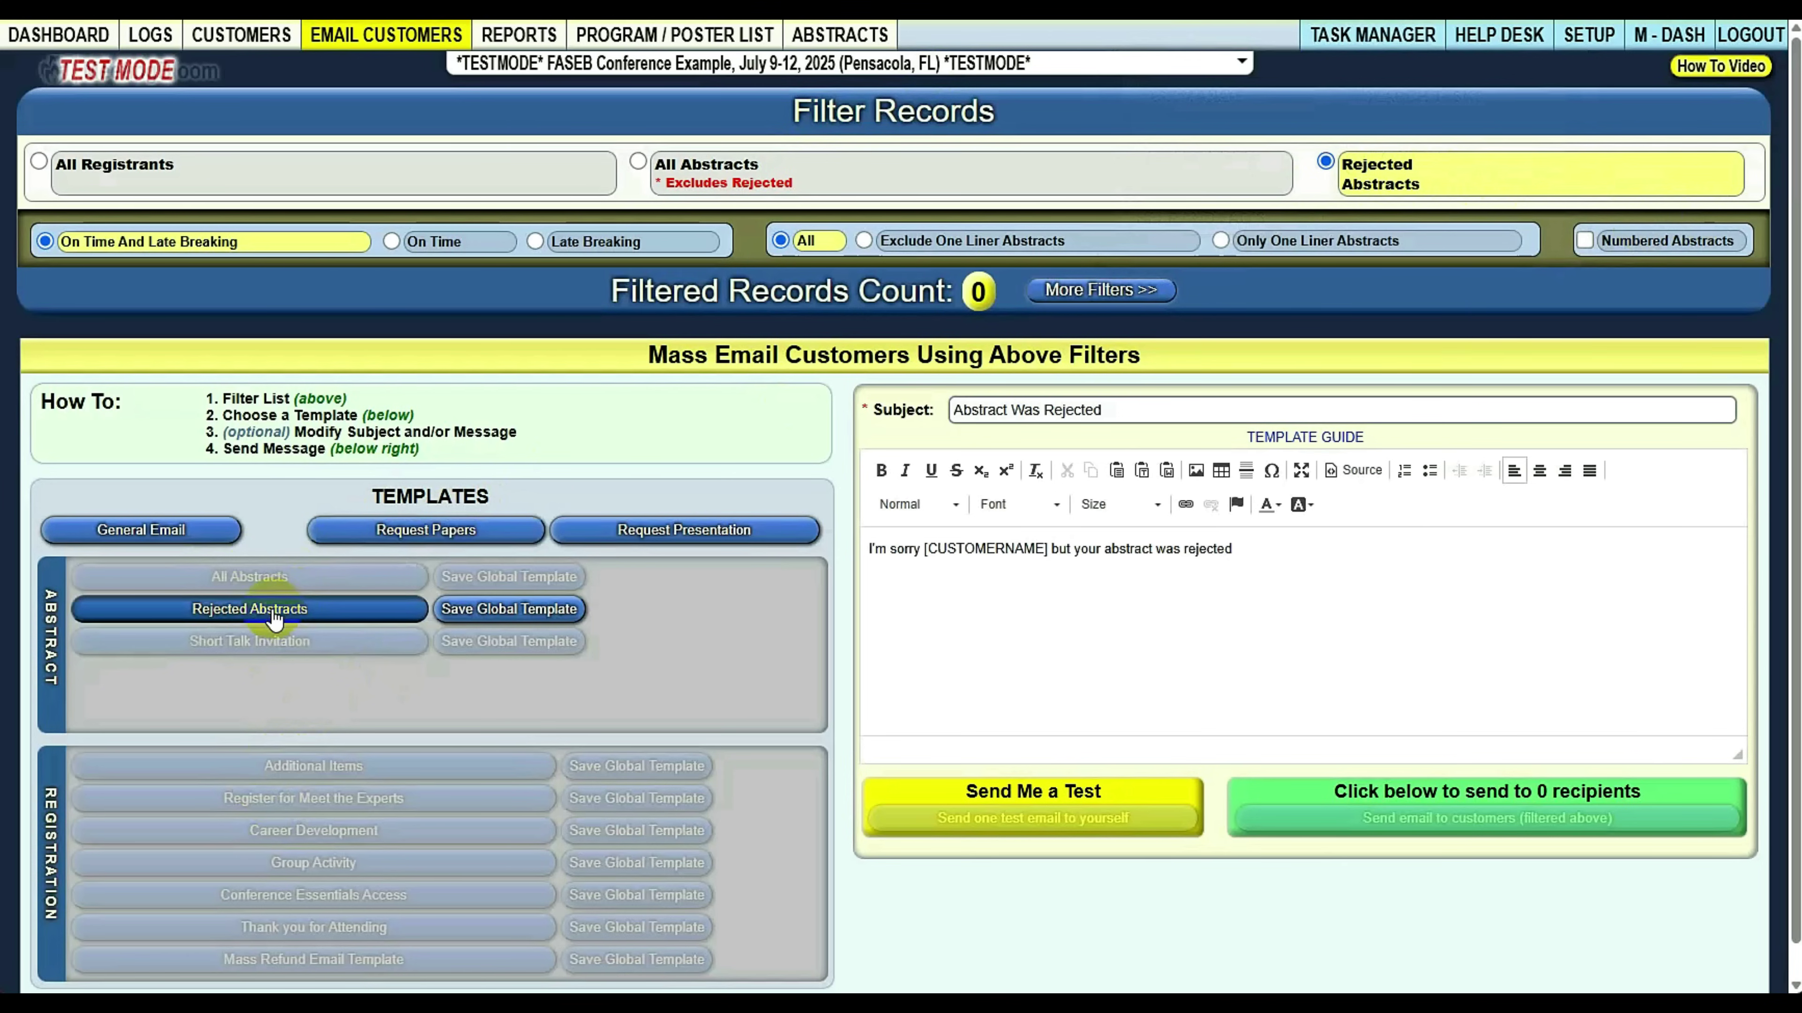
Try All Abstracts, then address All Registrants with the Register for Meet the Experts template
click(745, 166)
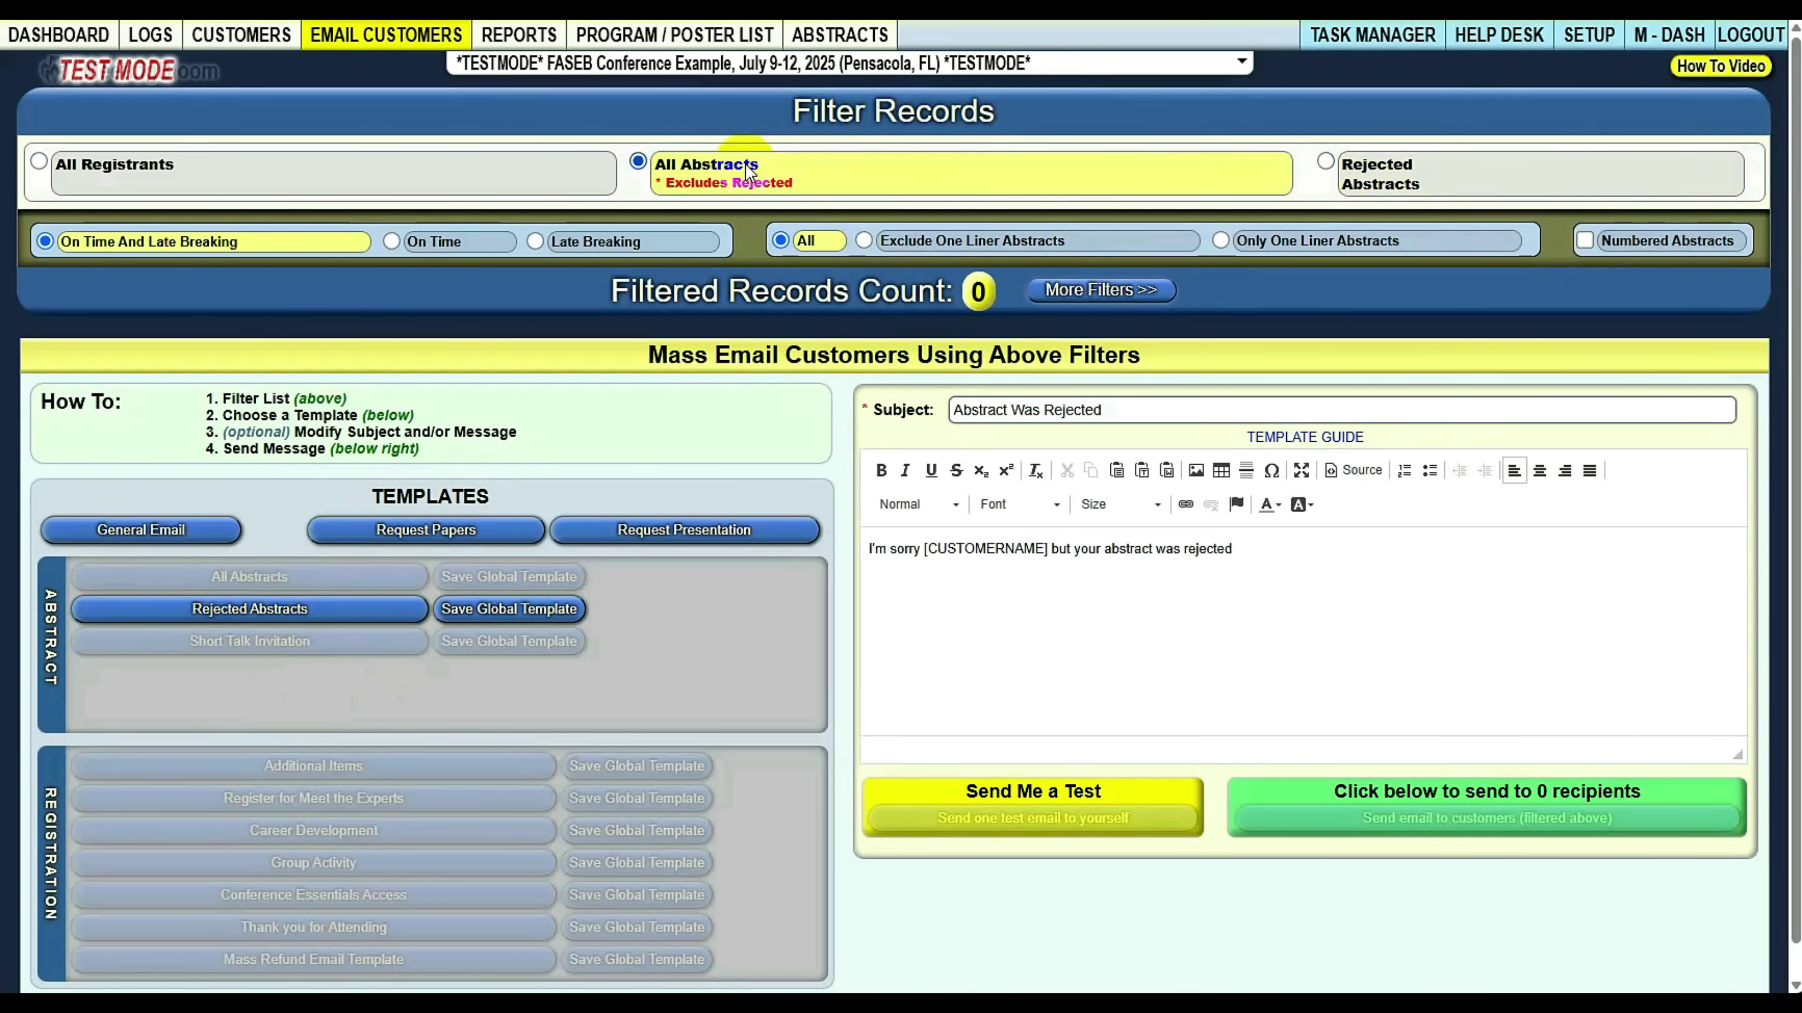
click(223, 589)
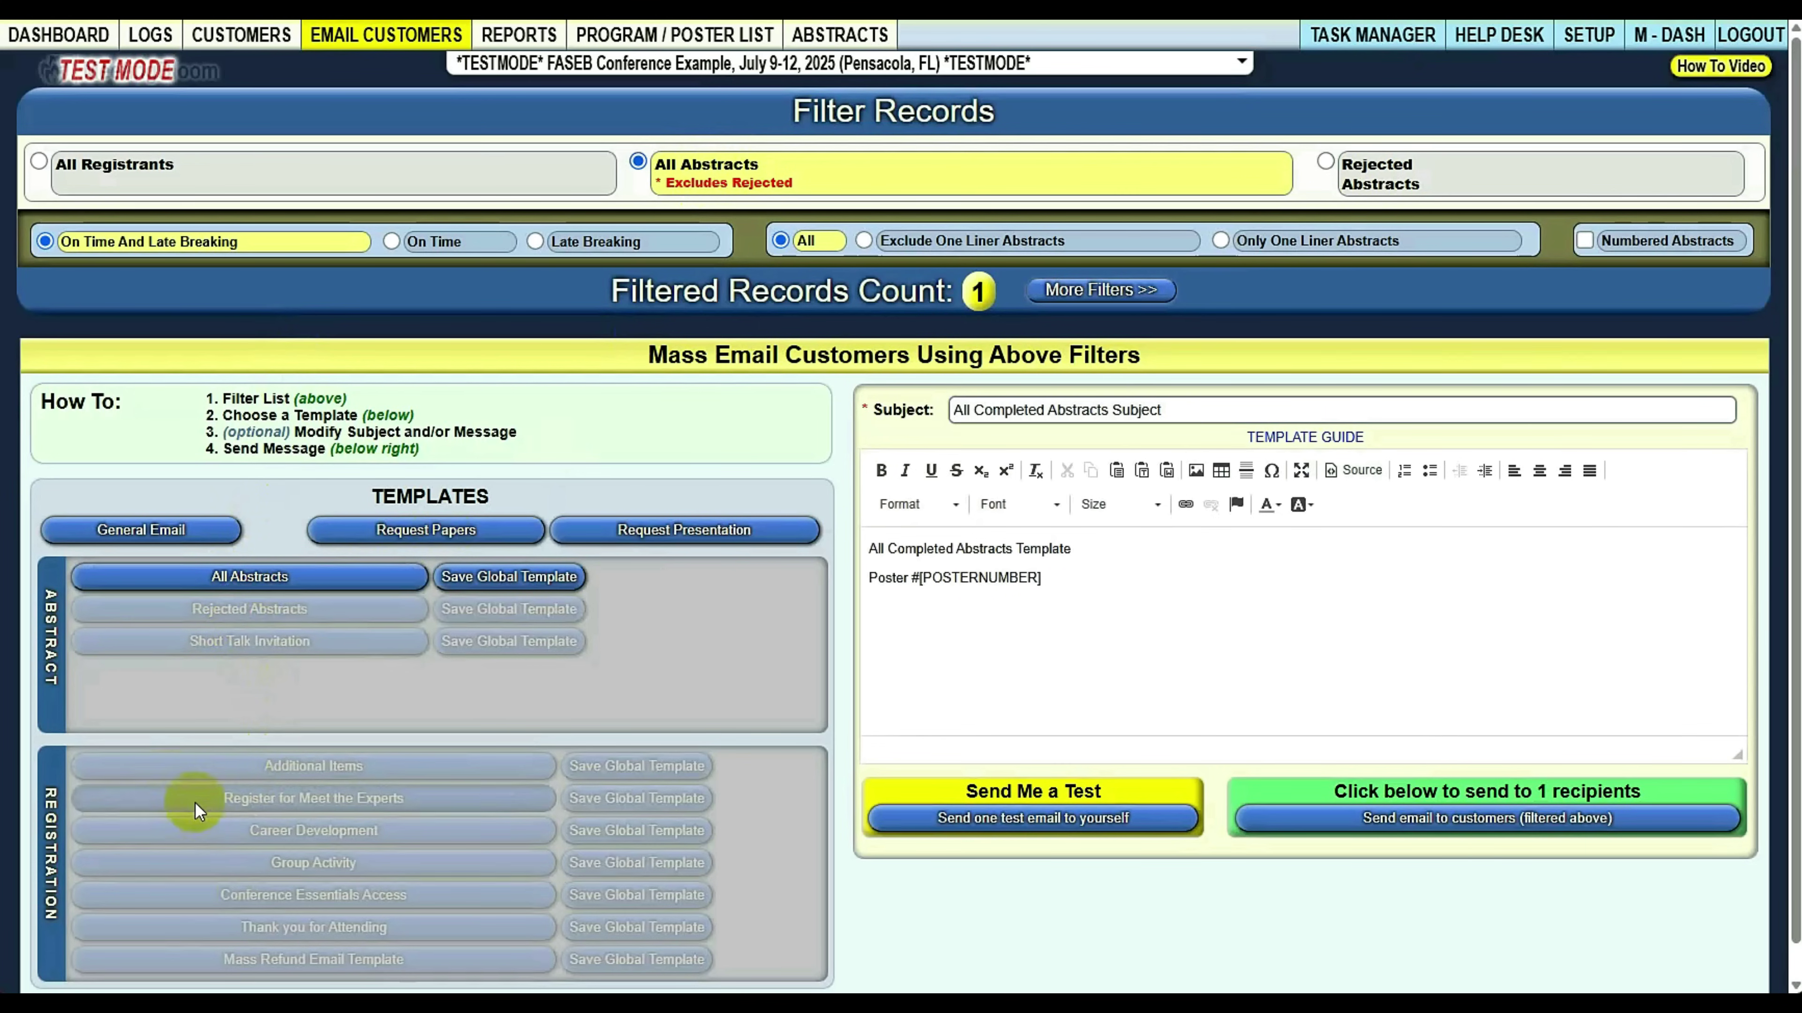
click(135, 166)
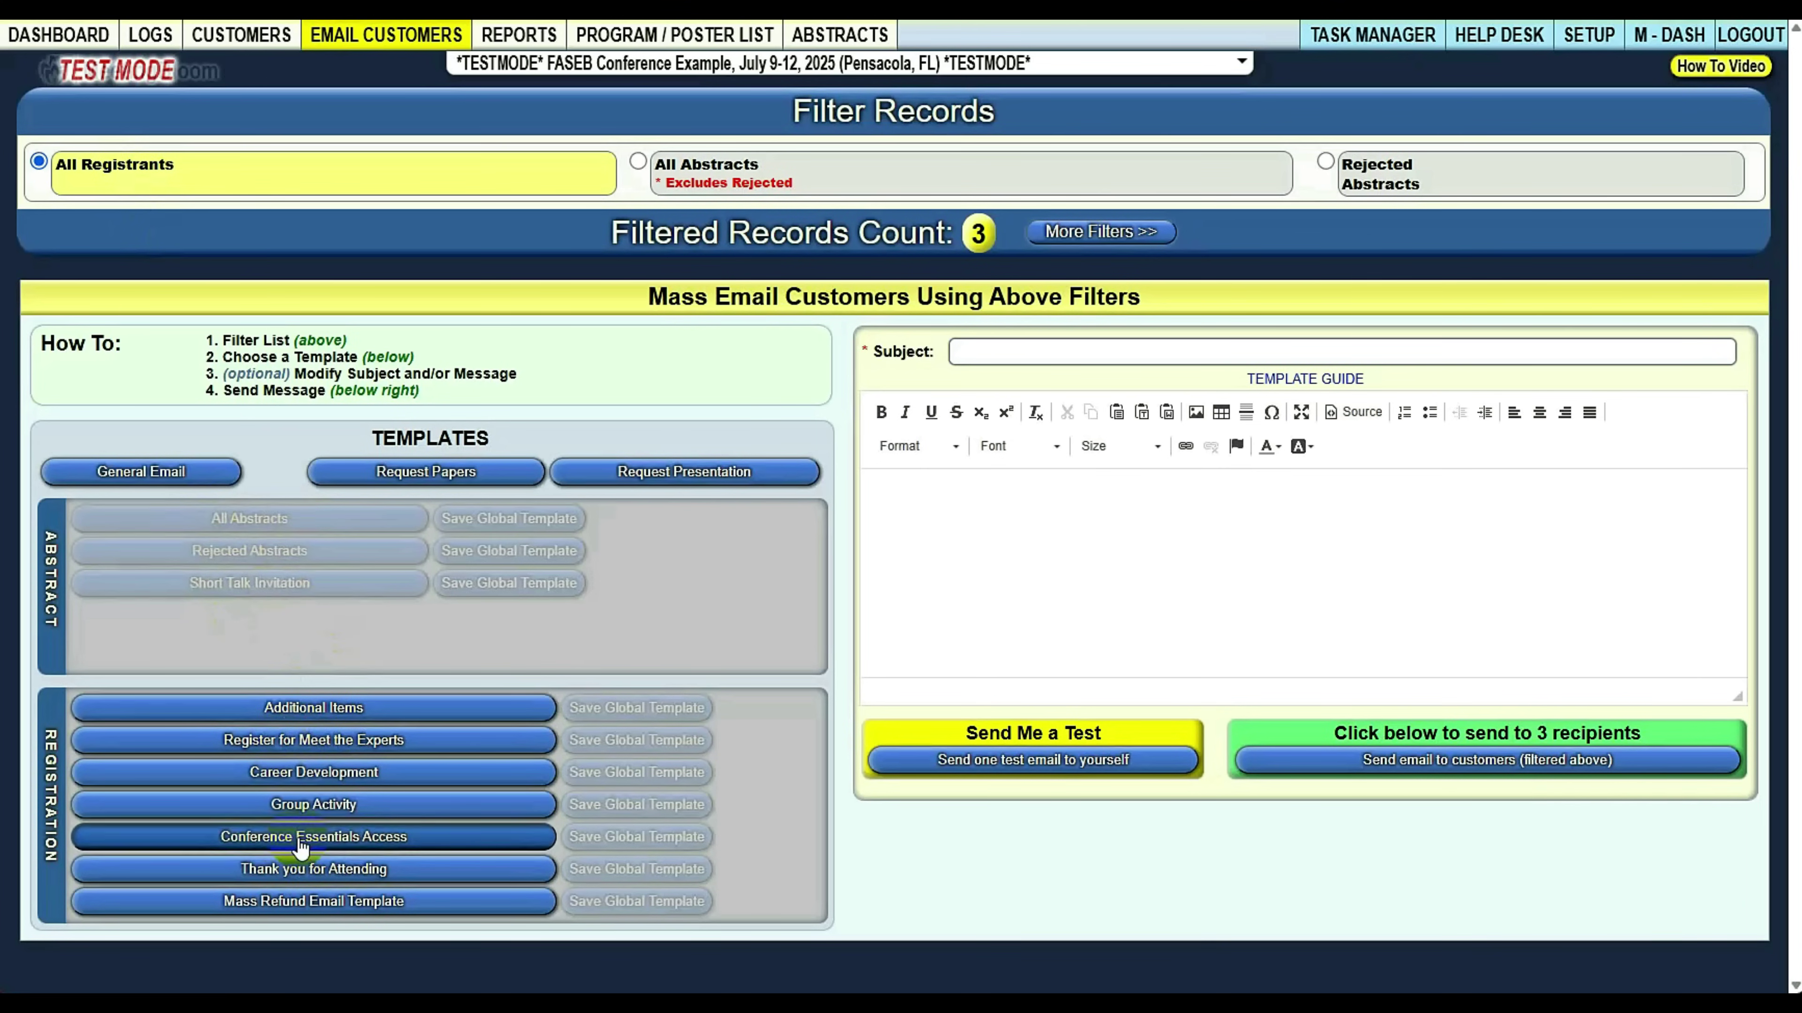
click(320, 809)
click(320, 709)
click(320, 745)
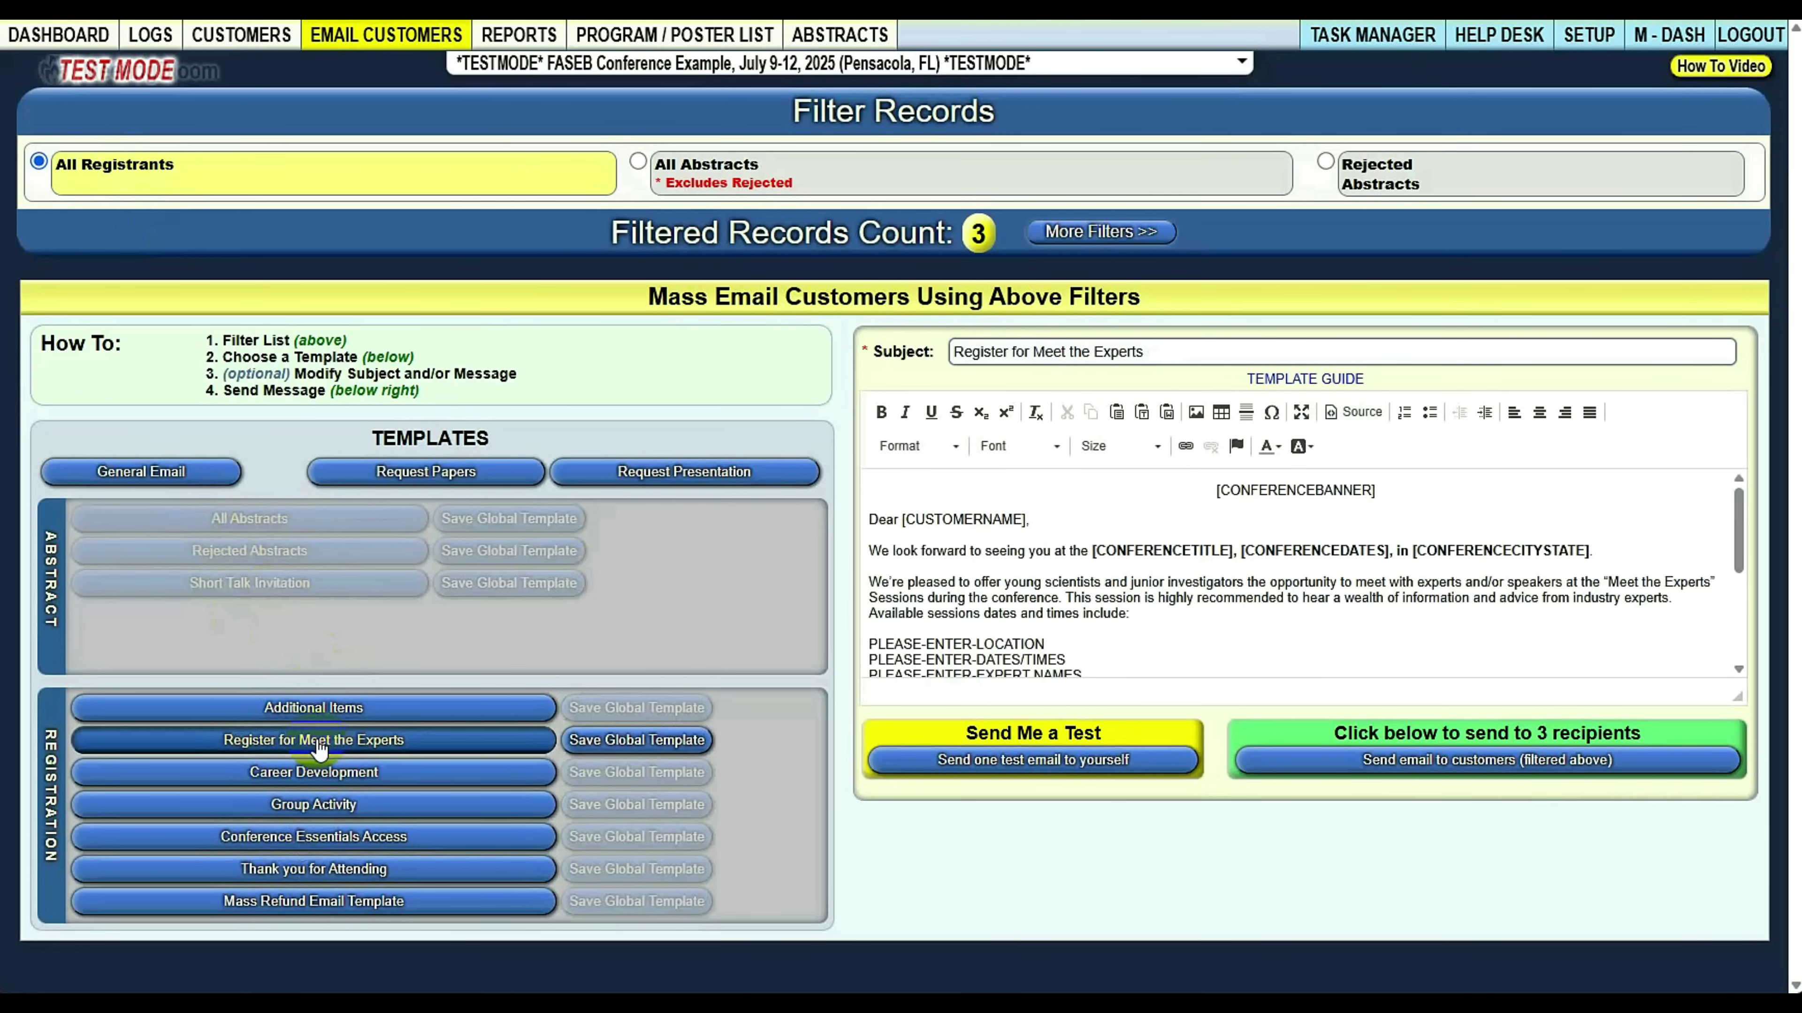
mouse_move(519, 35)
click(485, 96)
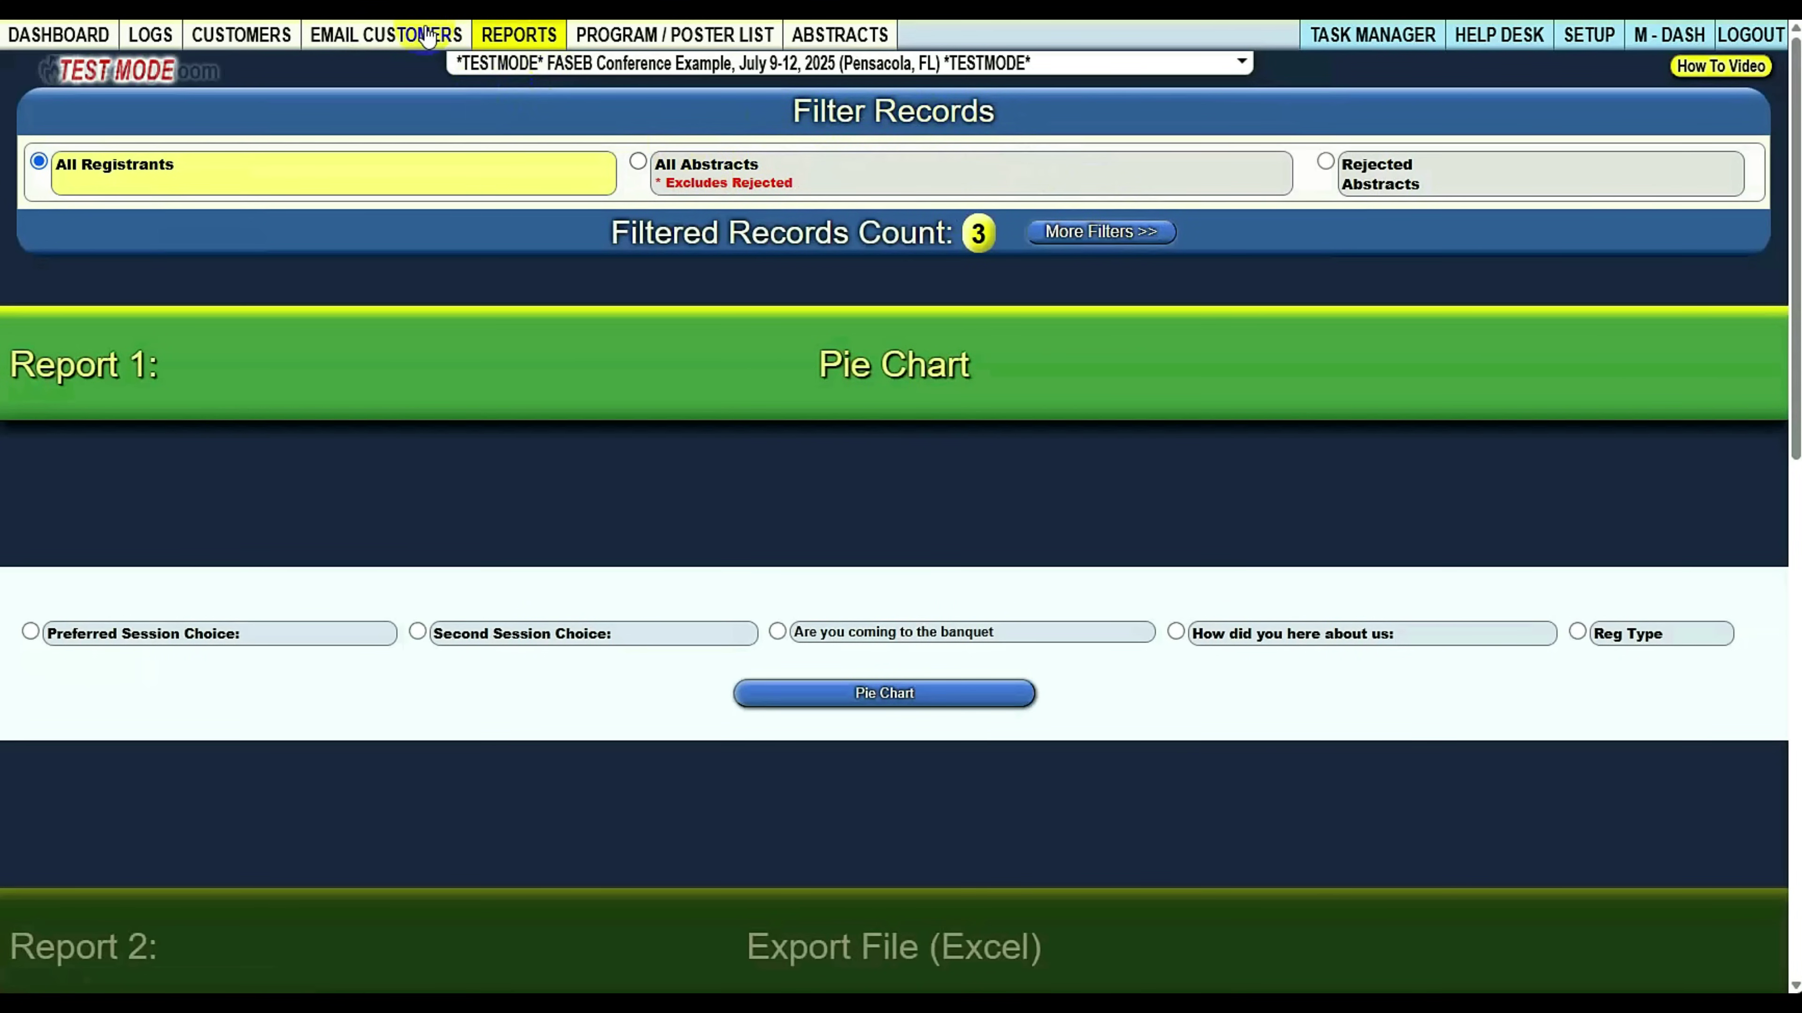
Filter Conference Reports records to All Abstracts (count 1) and reveal More Filters
mouse_move(534, 42)
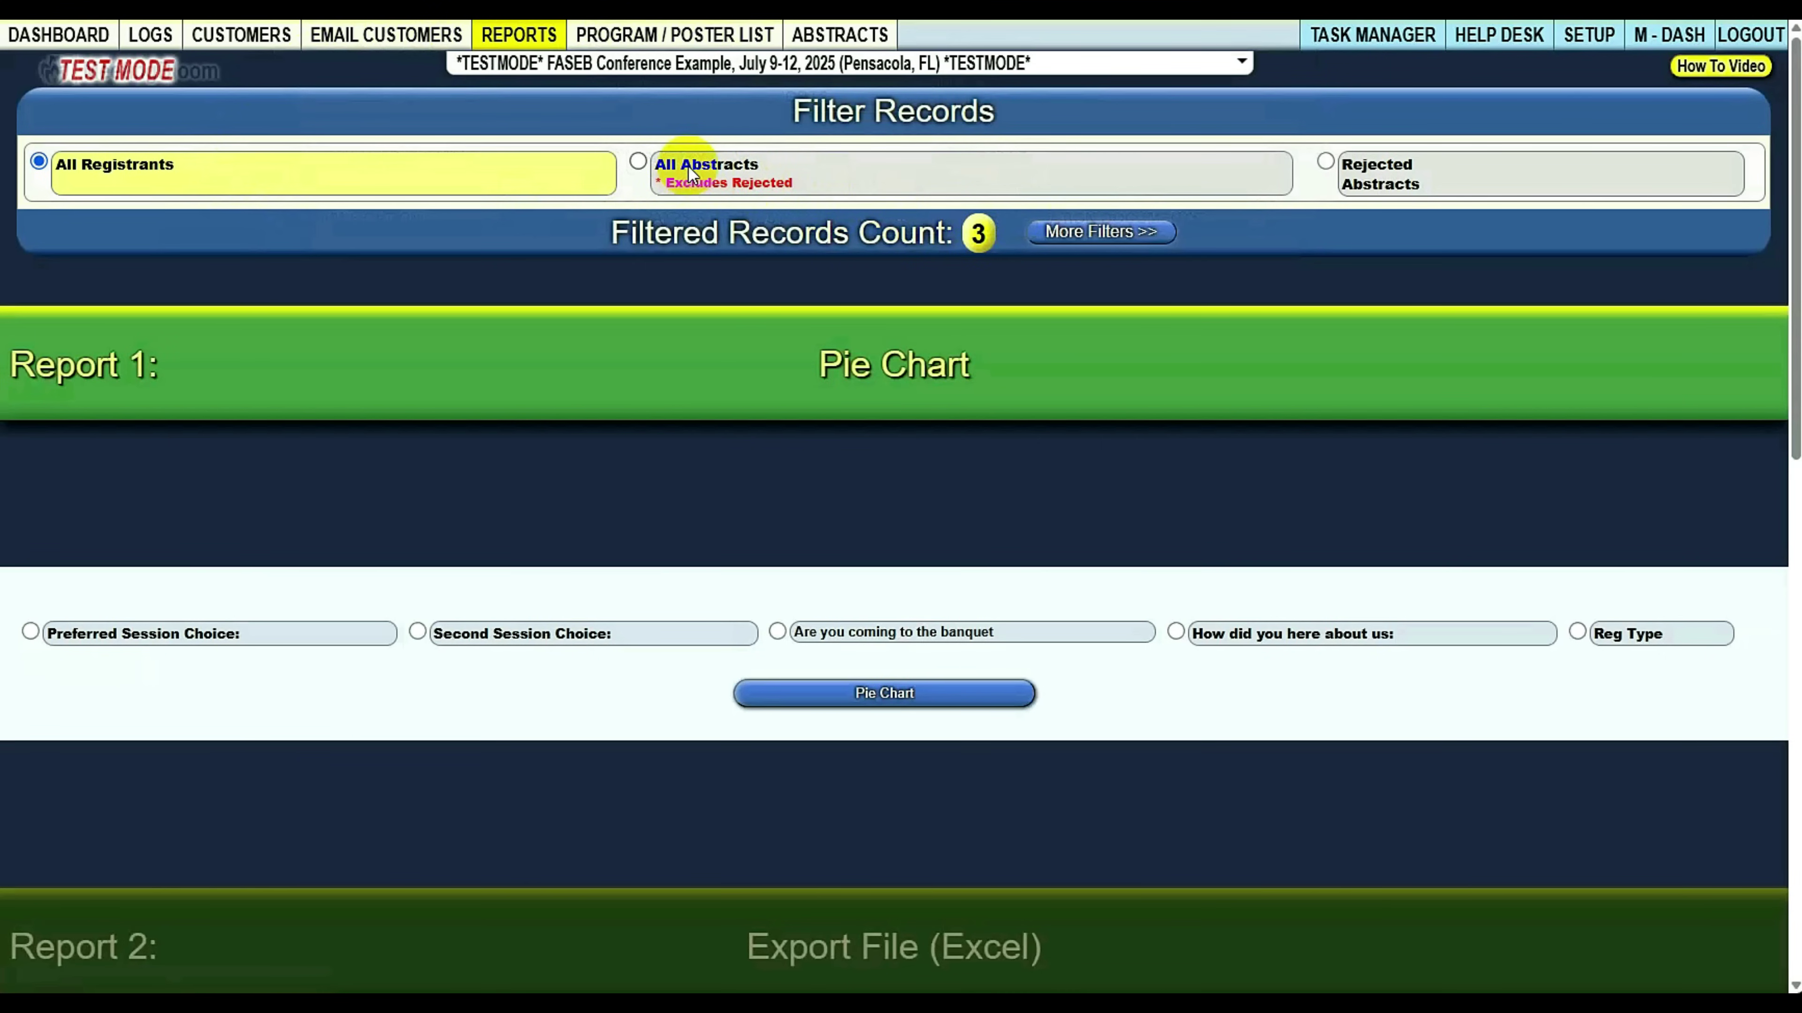
click(688, 172)
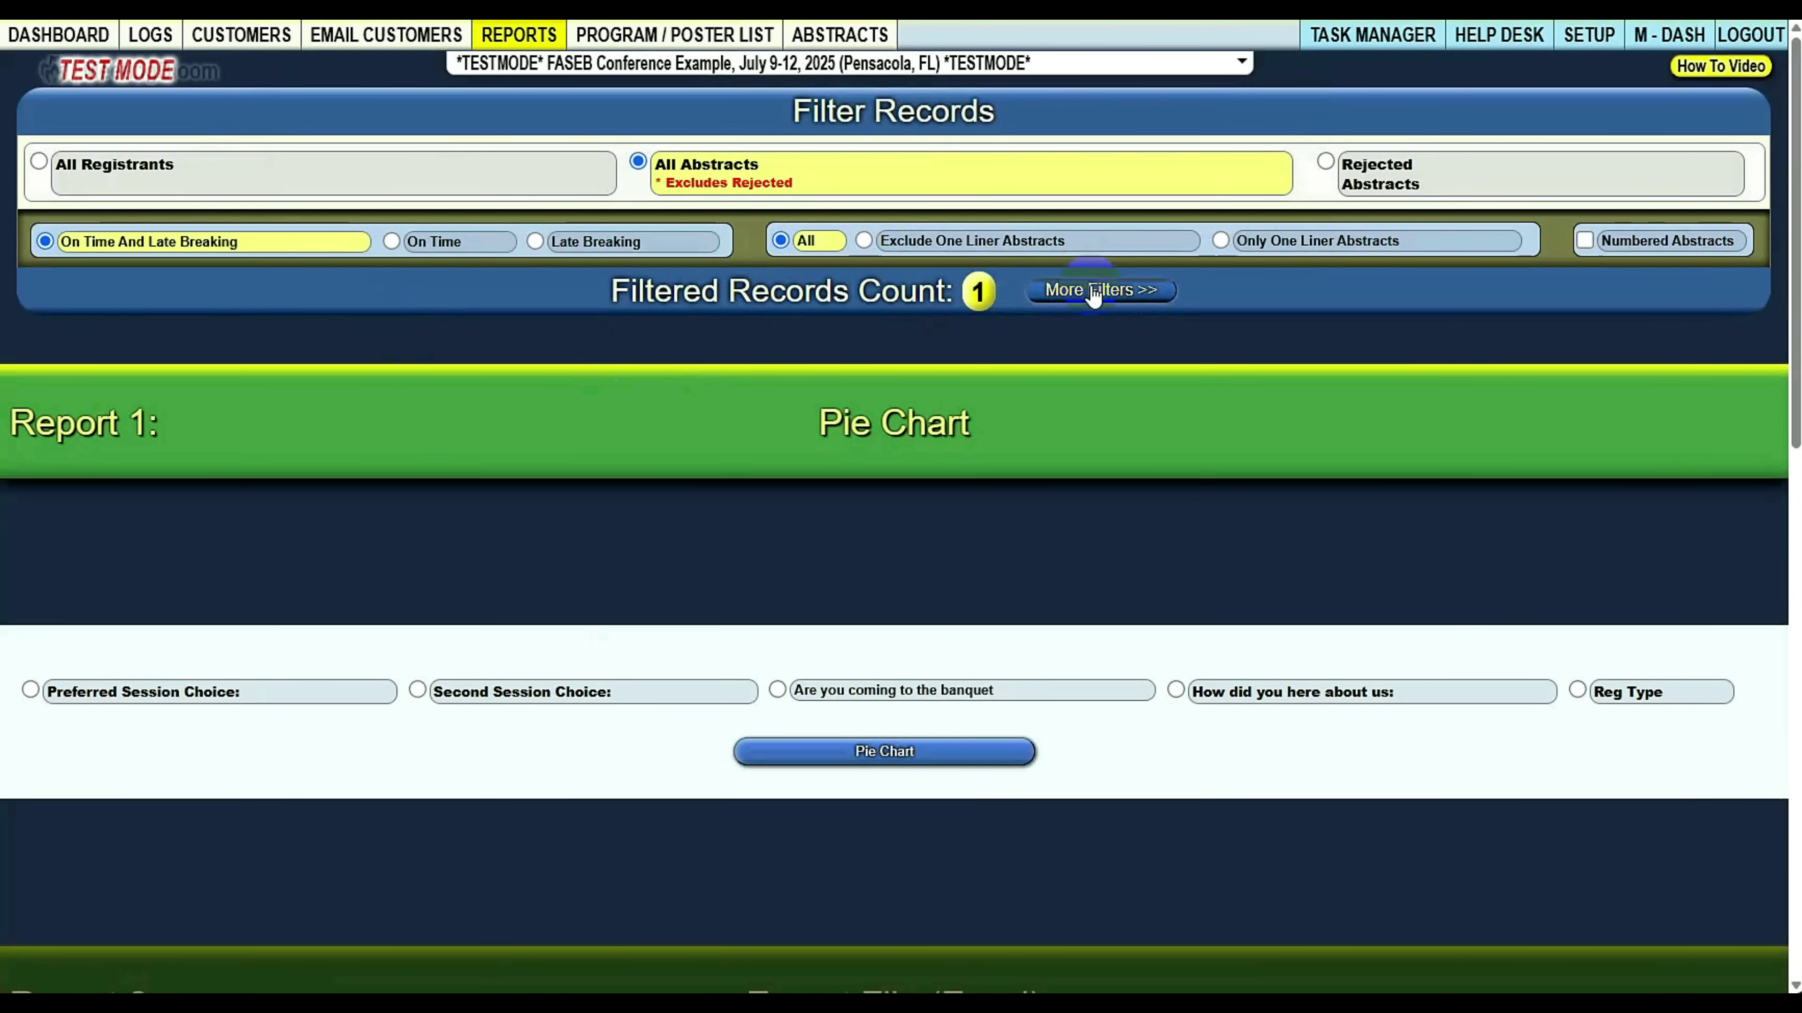
click(1093, 297)
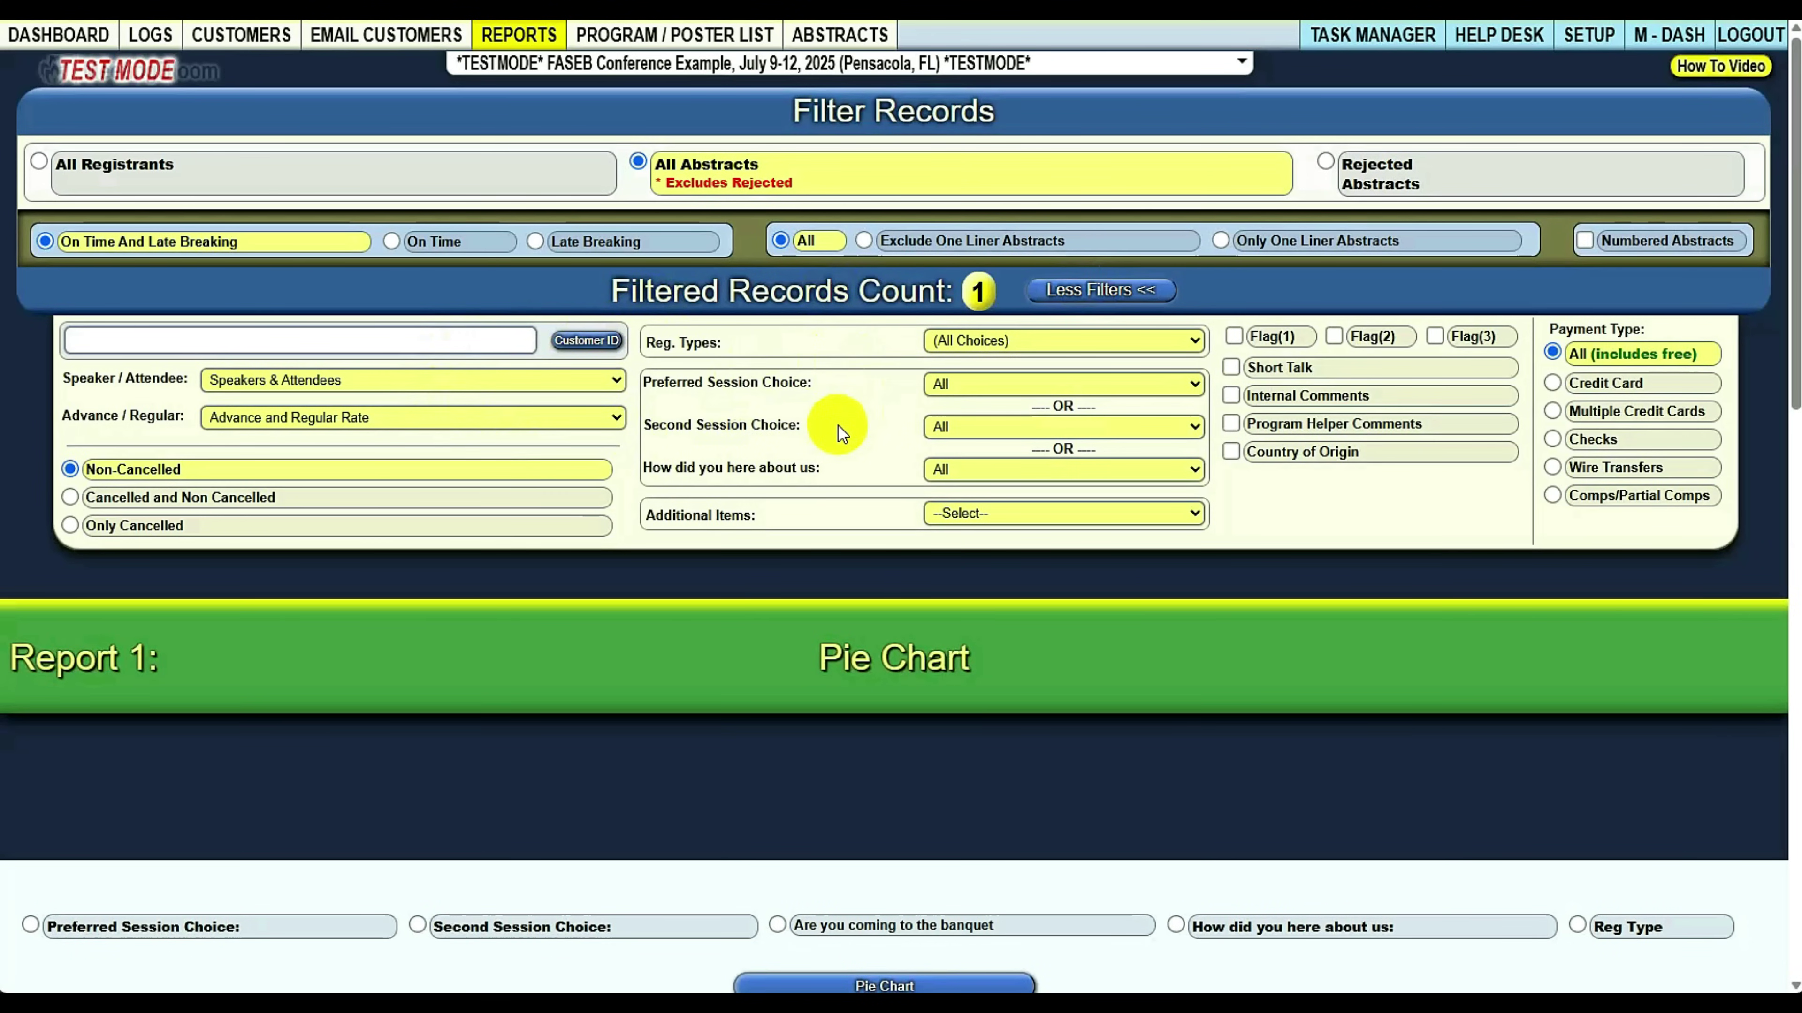
drag(680, 383, 789, 387)
click(789, 387)
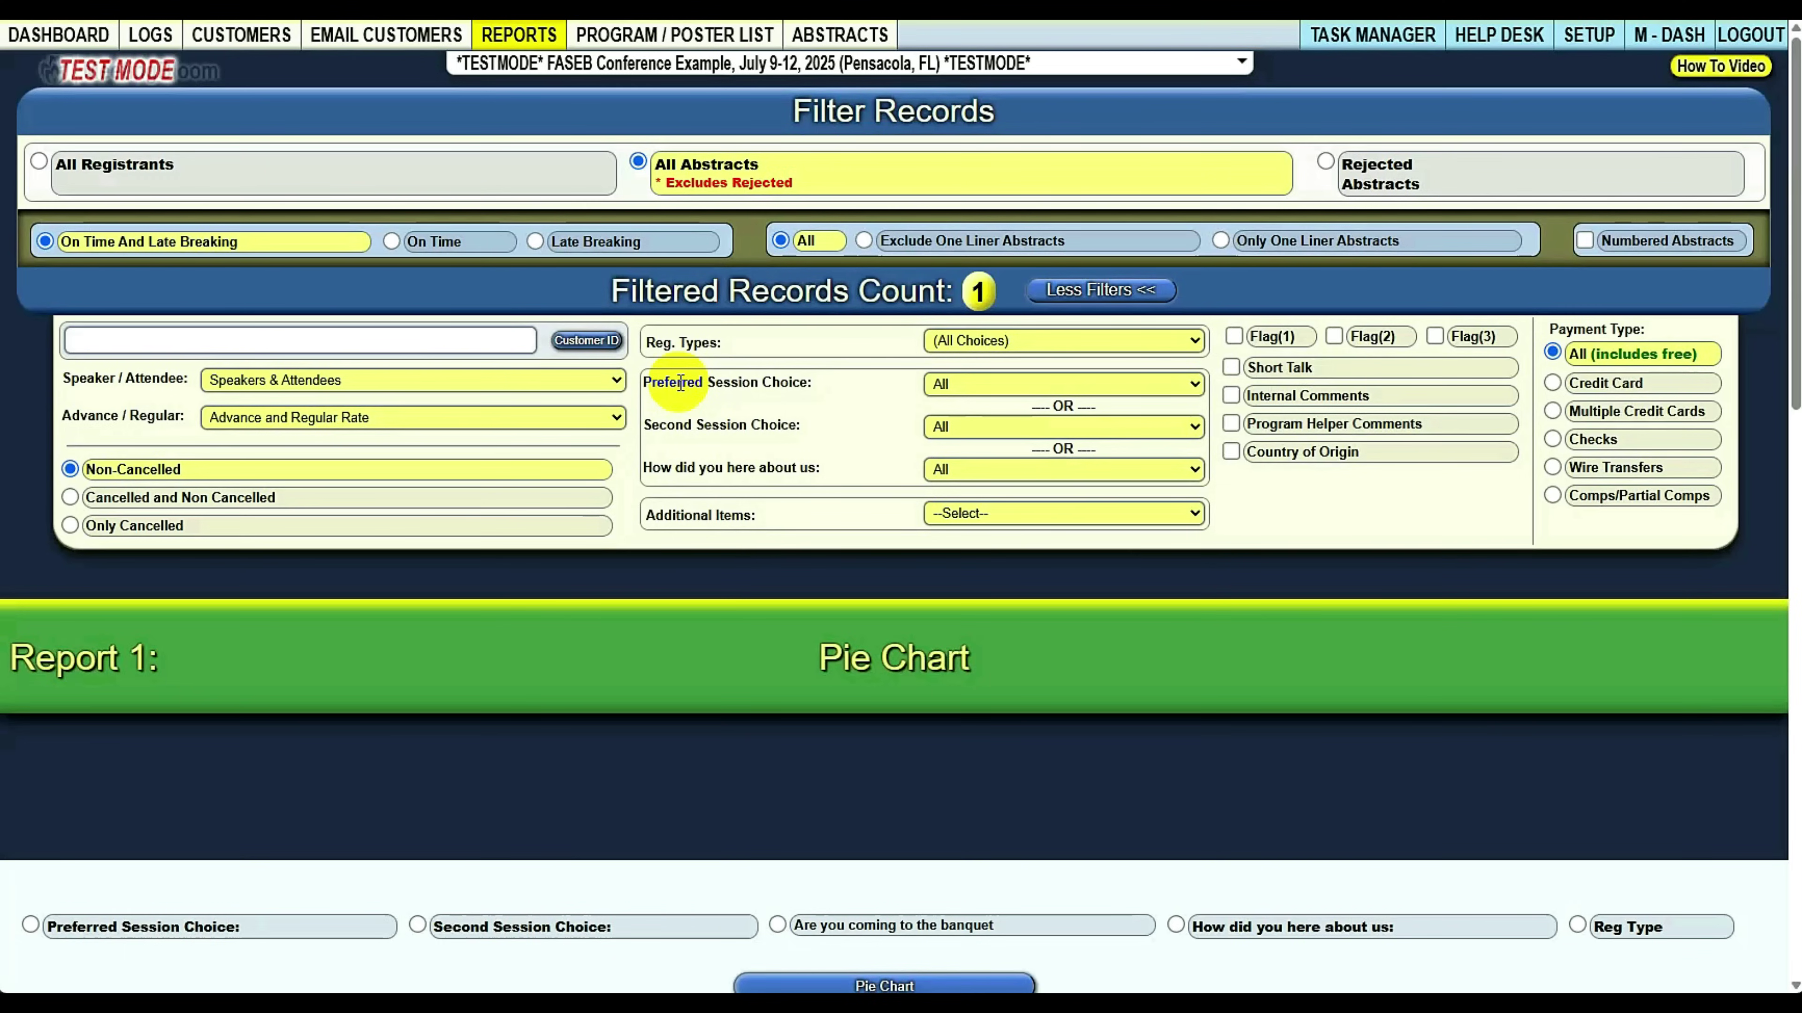
mouse_move(512, 46)
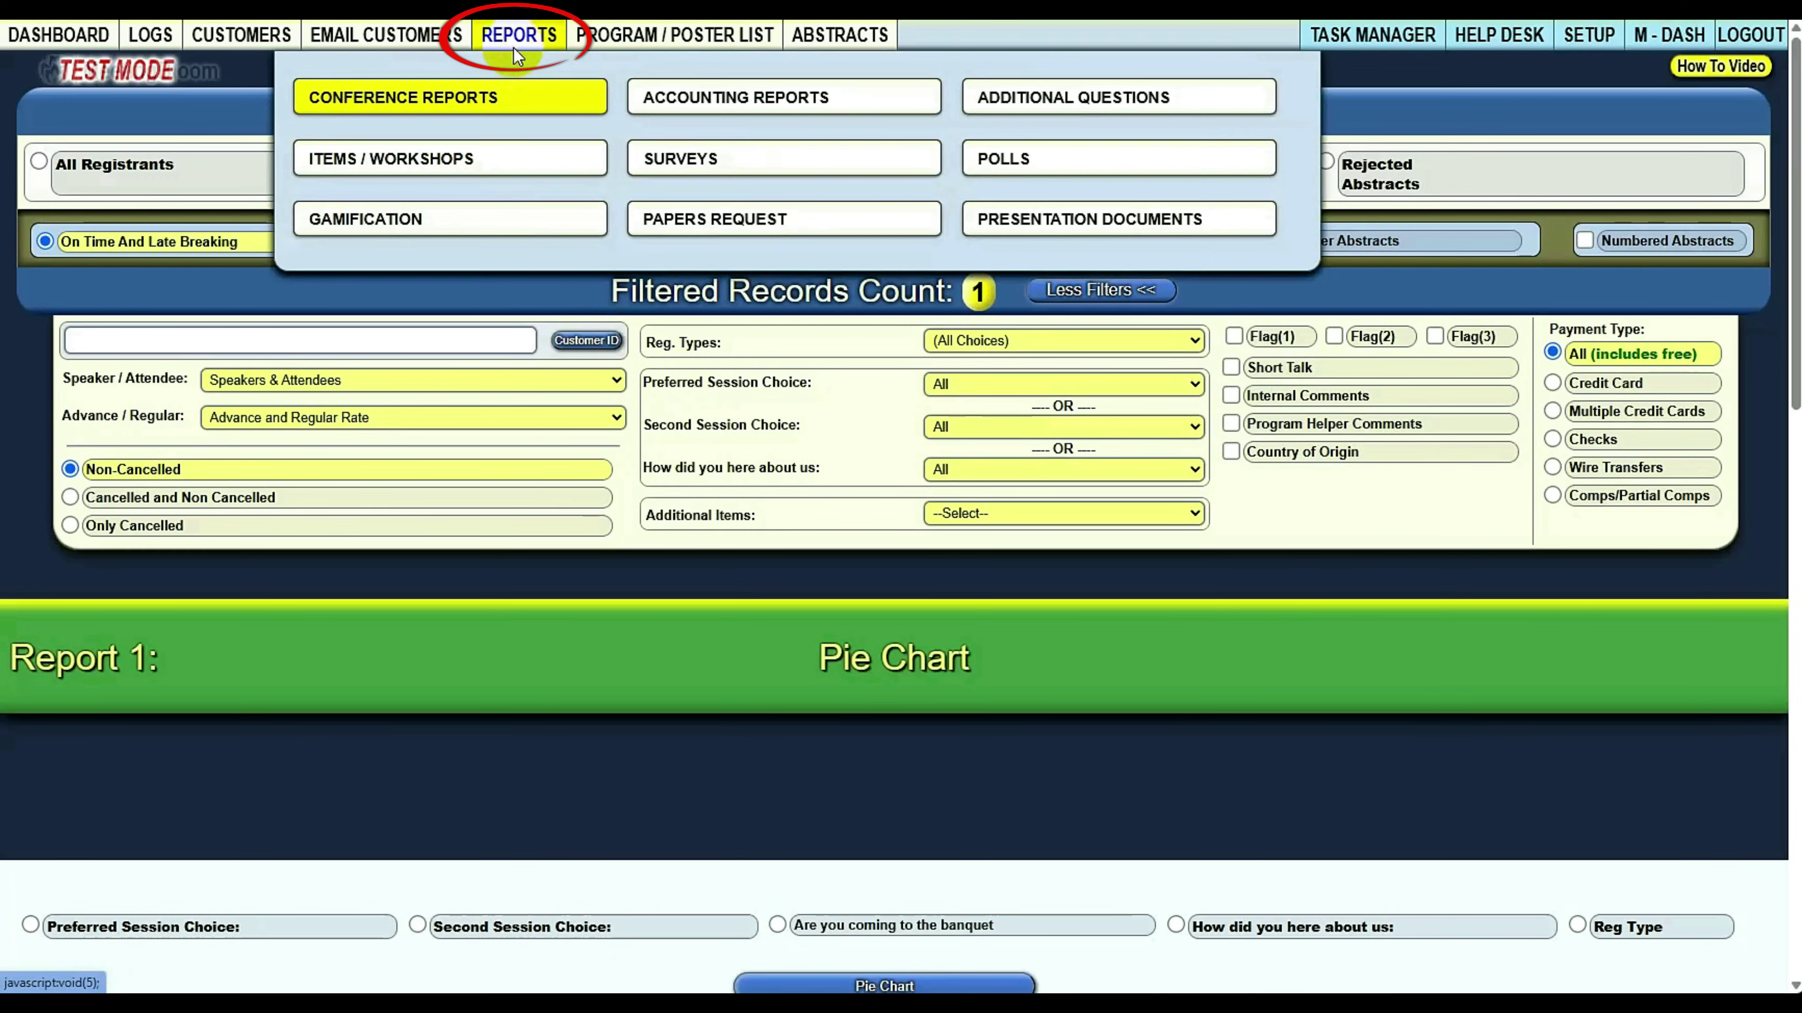
click(679, 100)
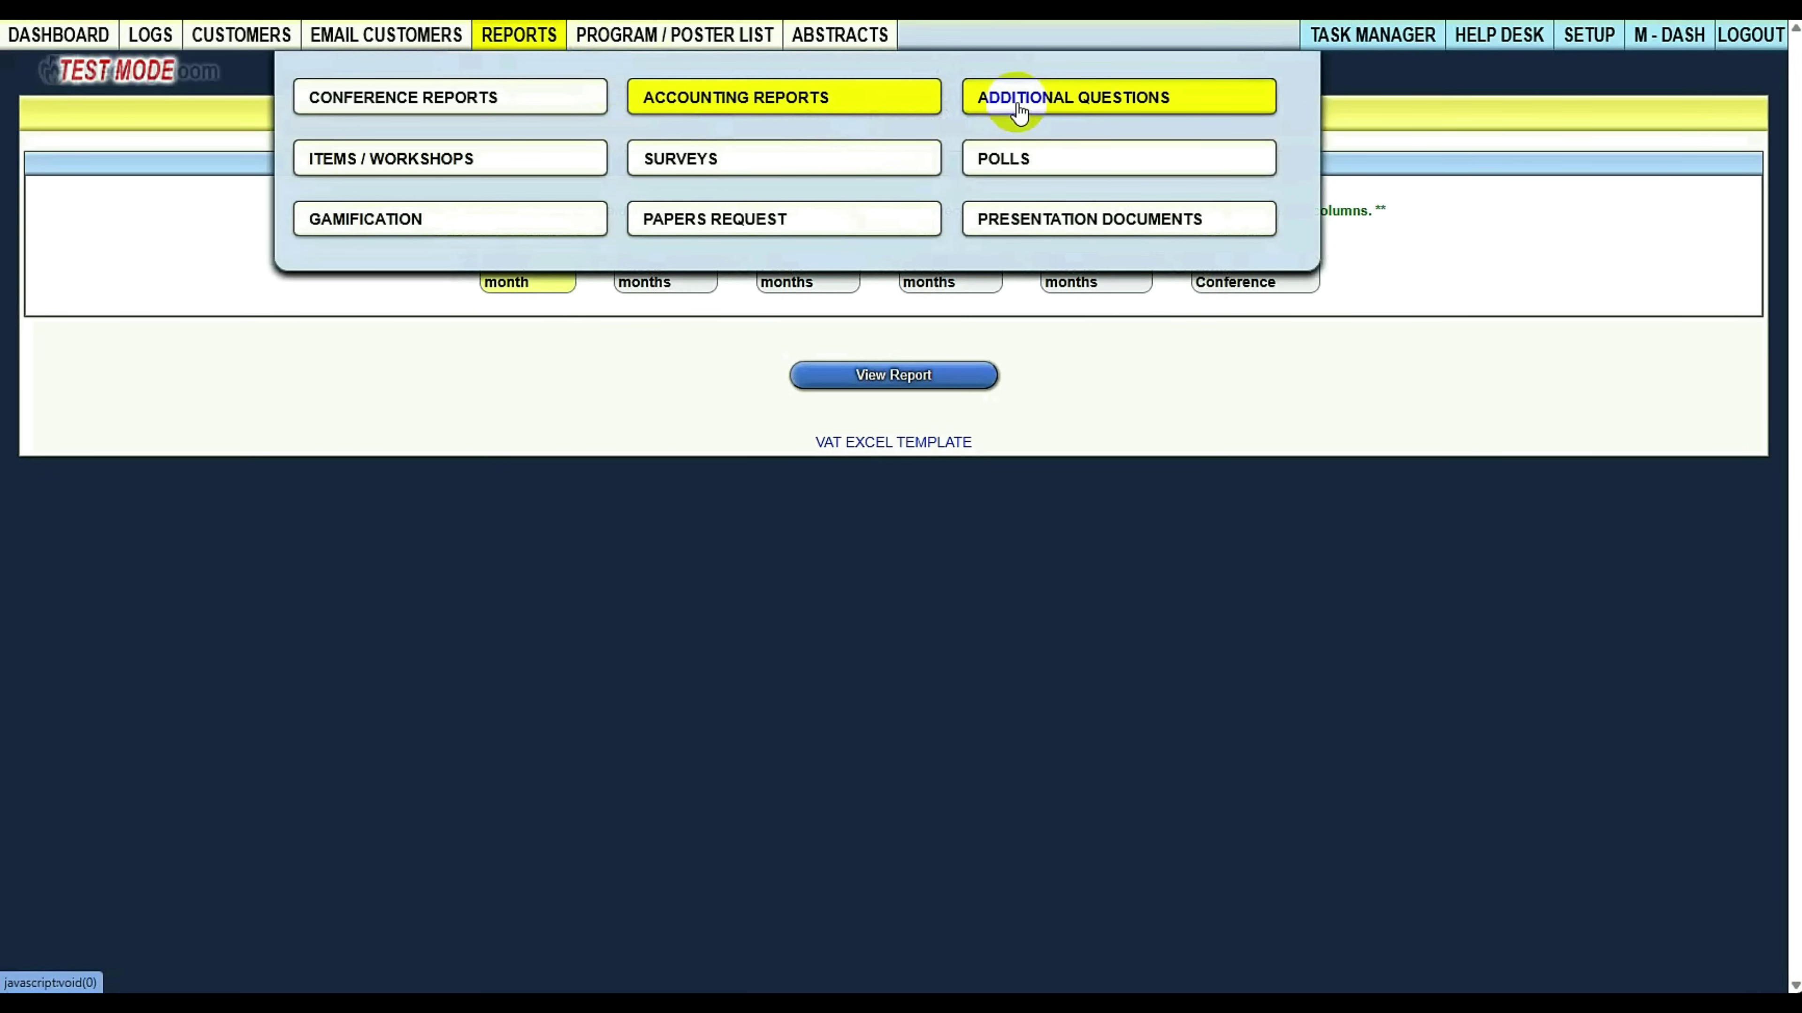
click(1019, 107)
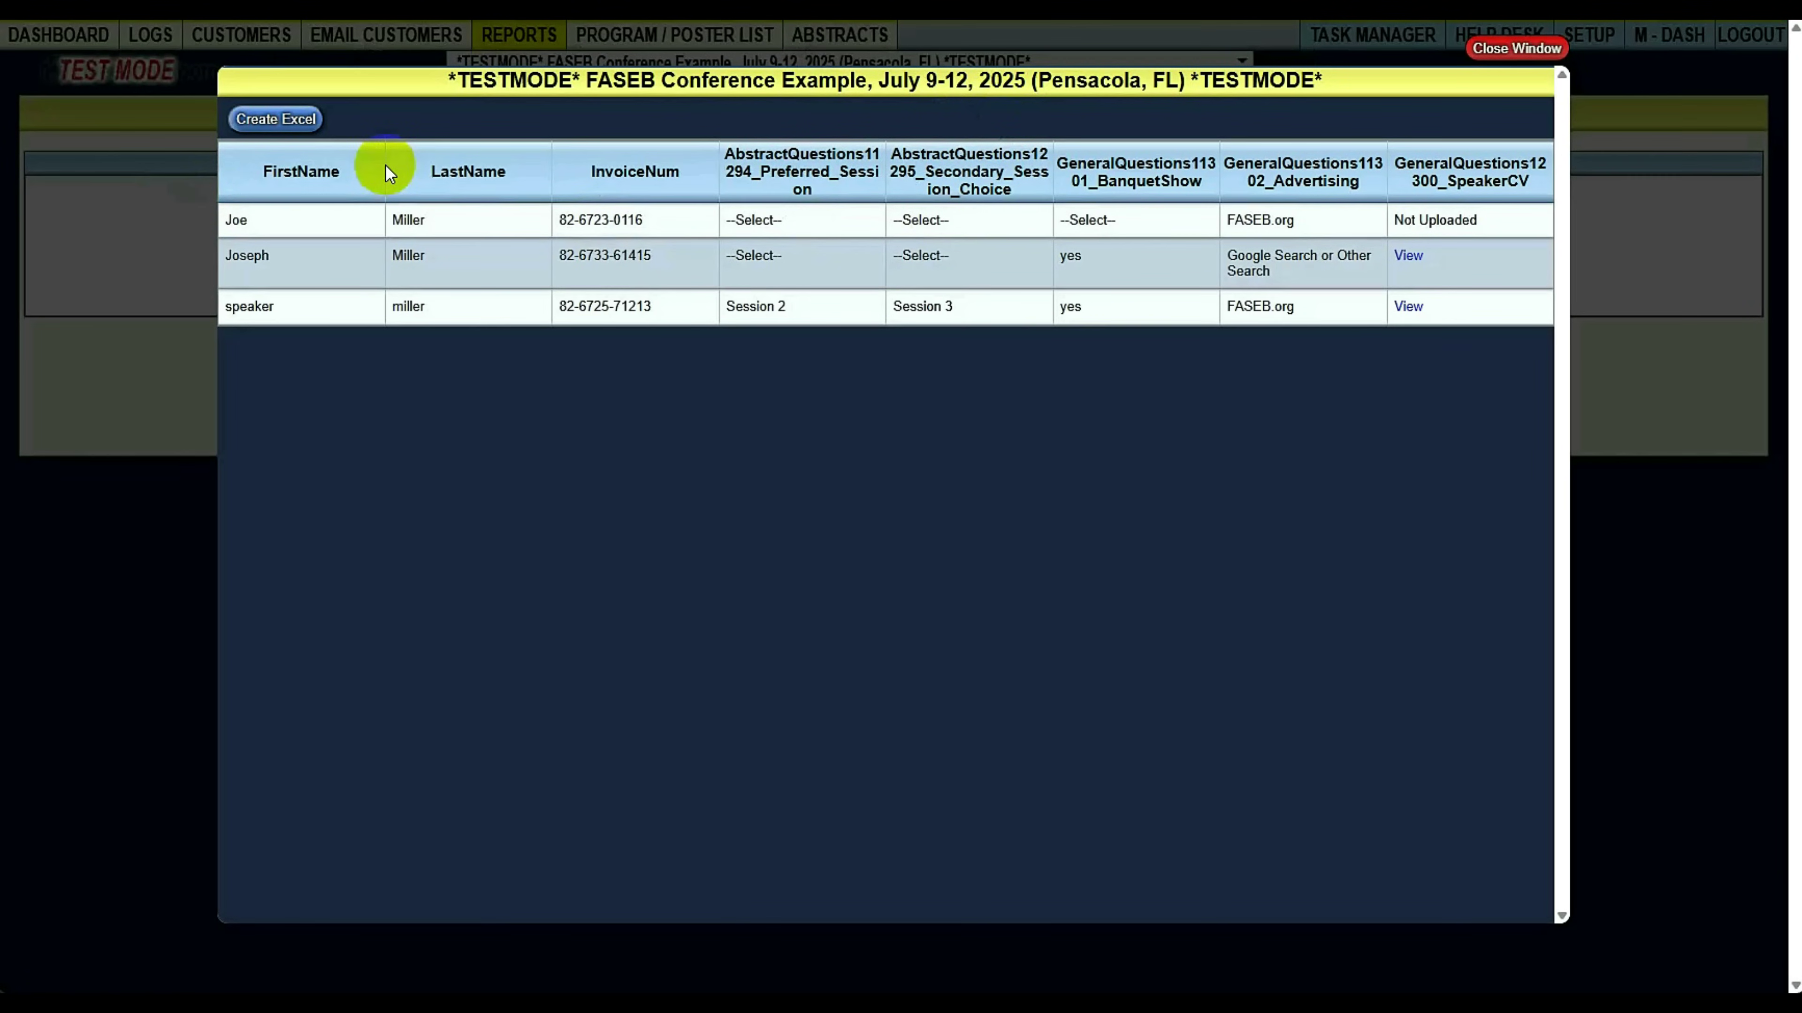
click(1516, 47)
mouse_move(529, 77)
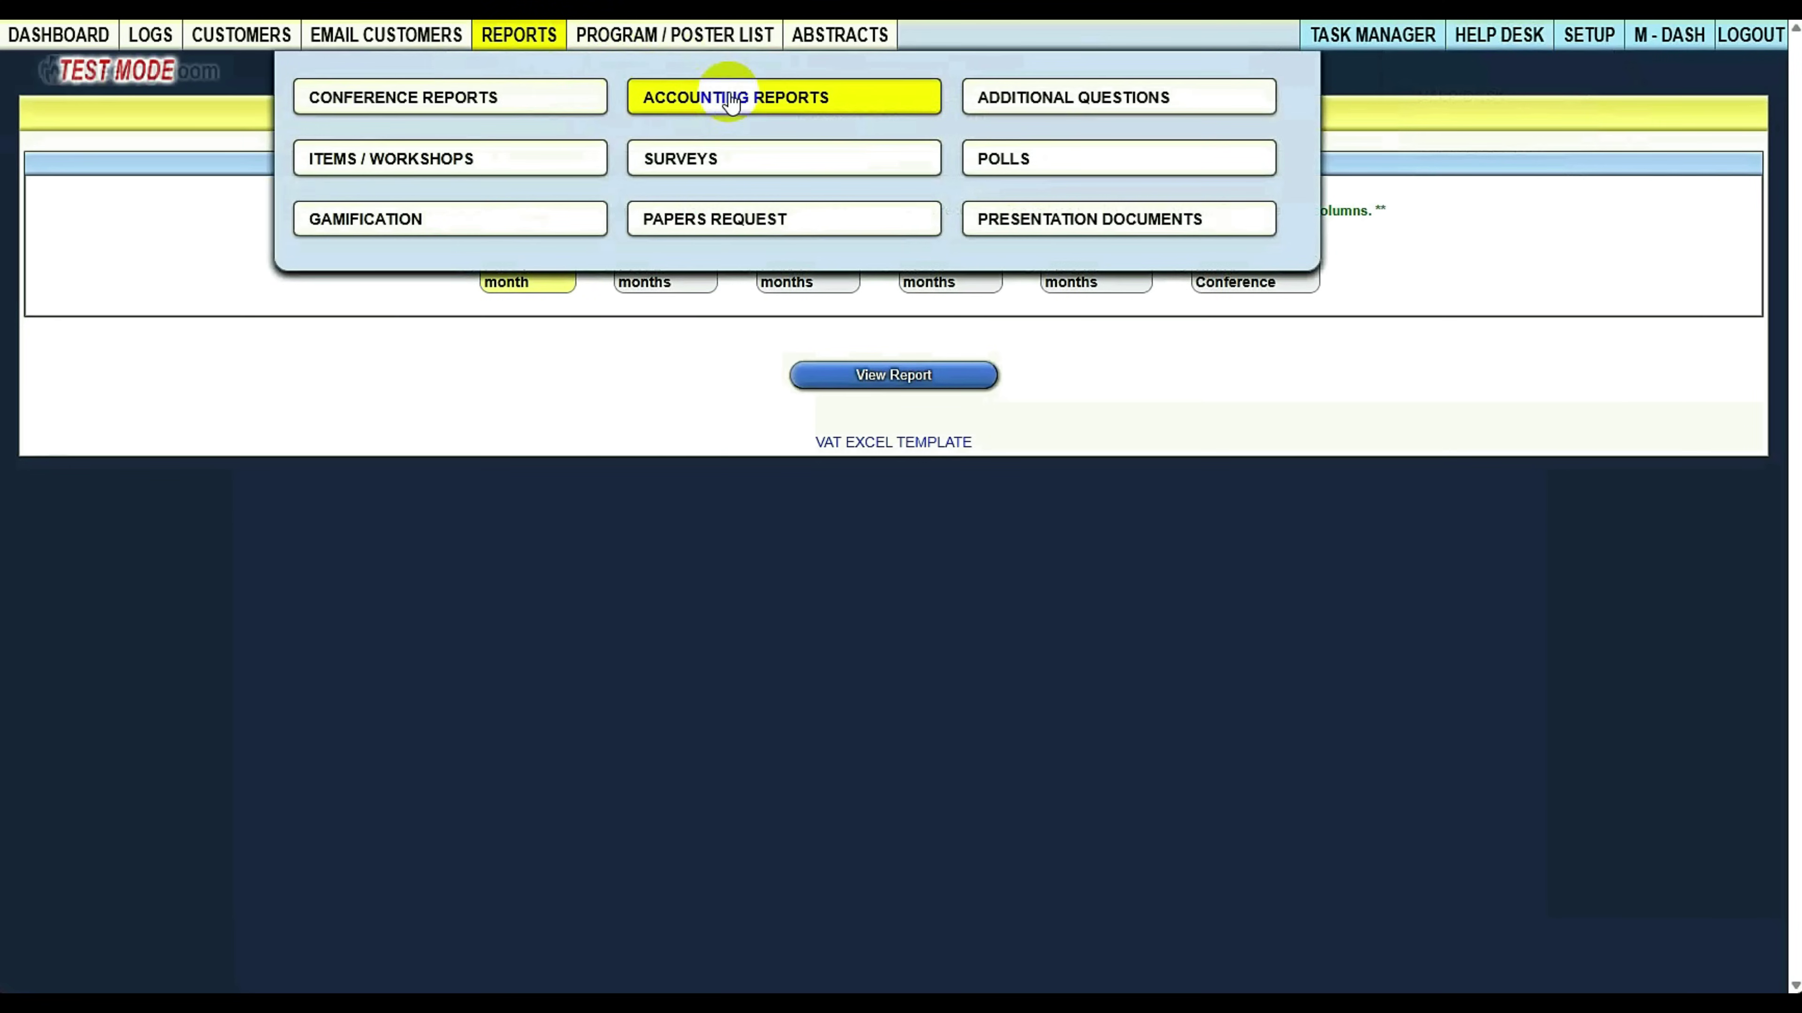
click(448, 100)
Generate a Second Session Choice pie chart, close it, and expand the Excel export report
scroll(514, 298, down, 3)
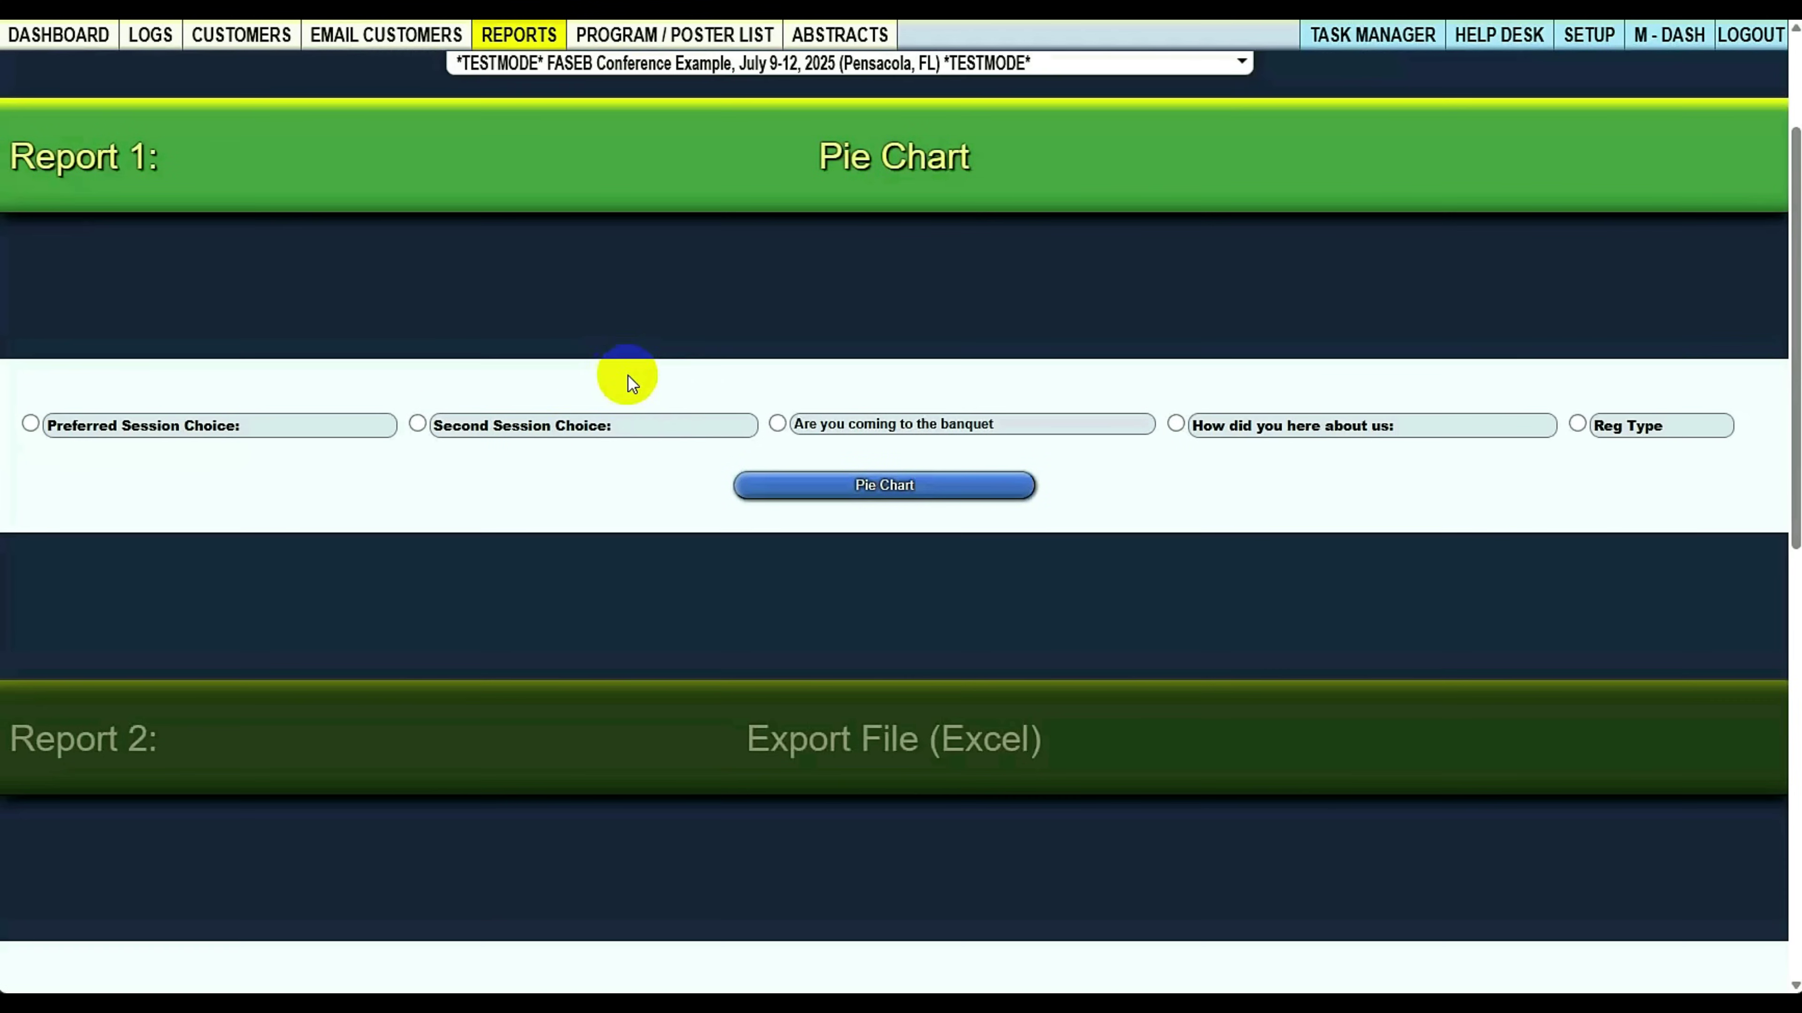
click(525, 425)
click(899, 496)
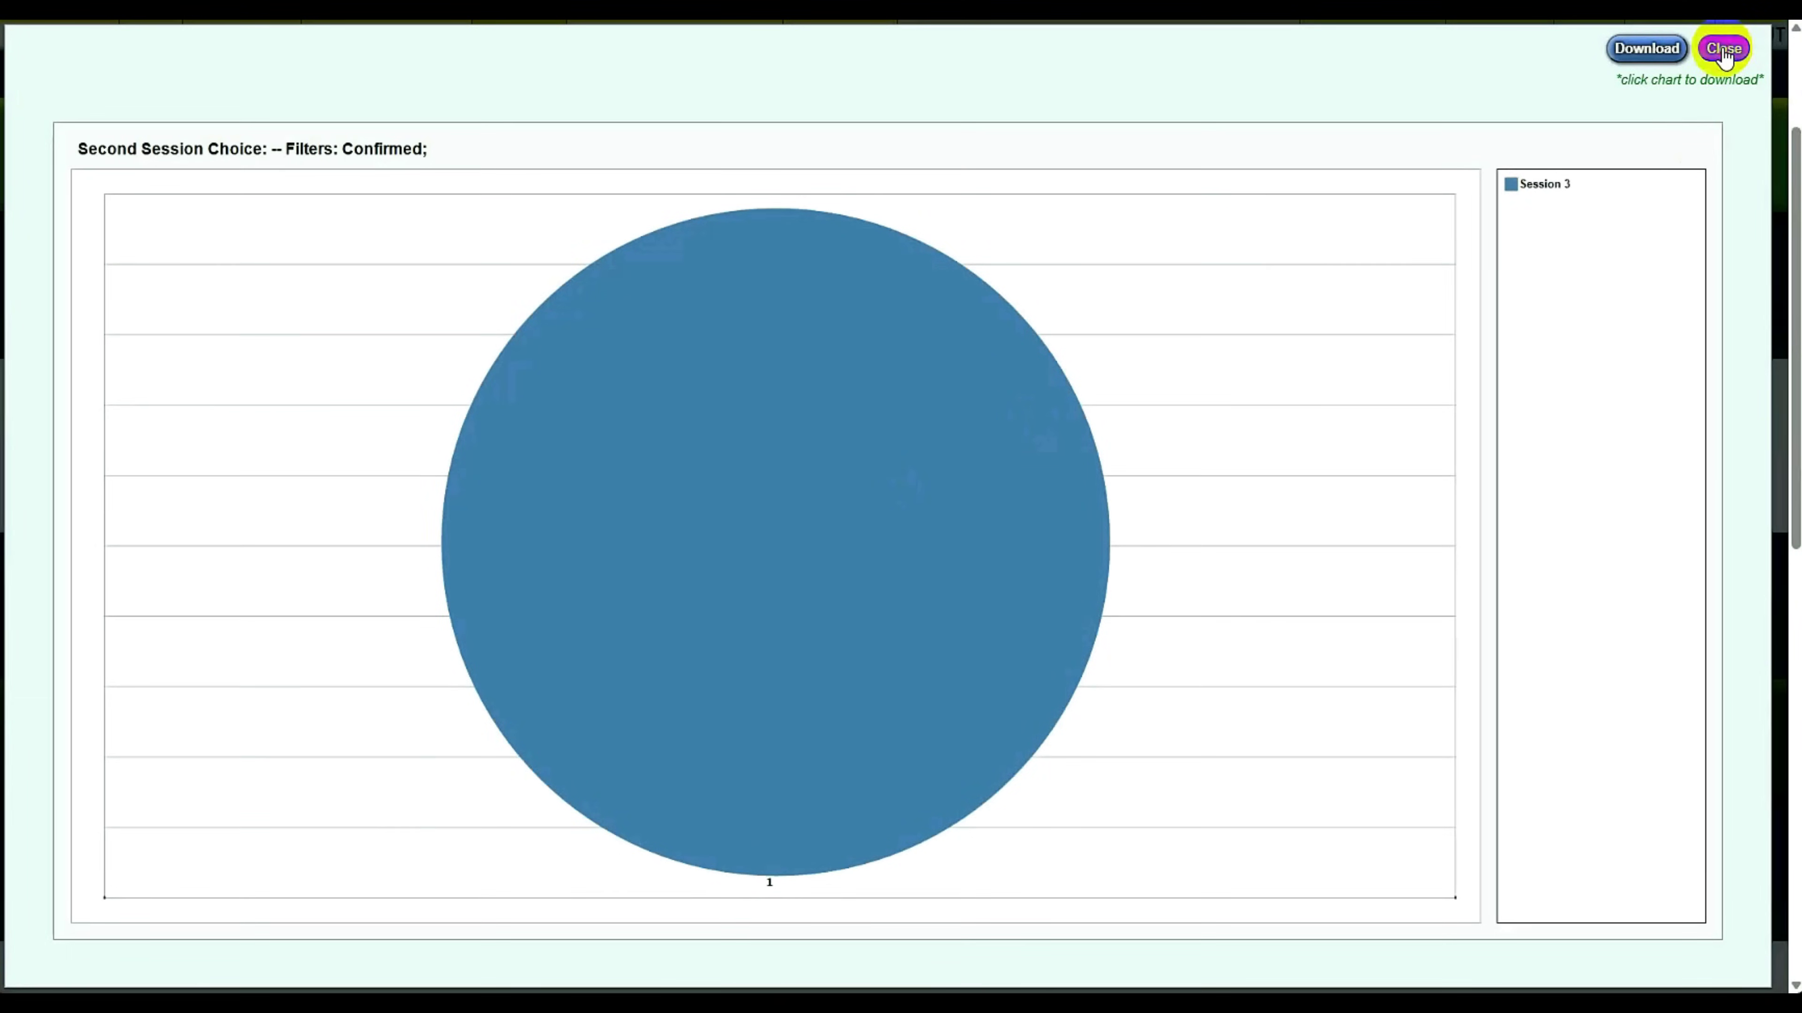
click(1724, 49)
scroll(354, 475, down, 3)
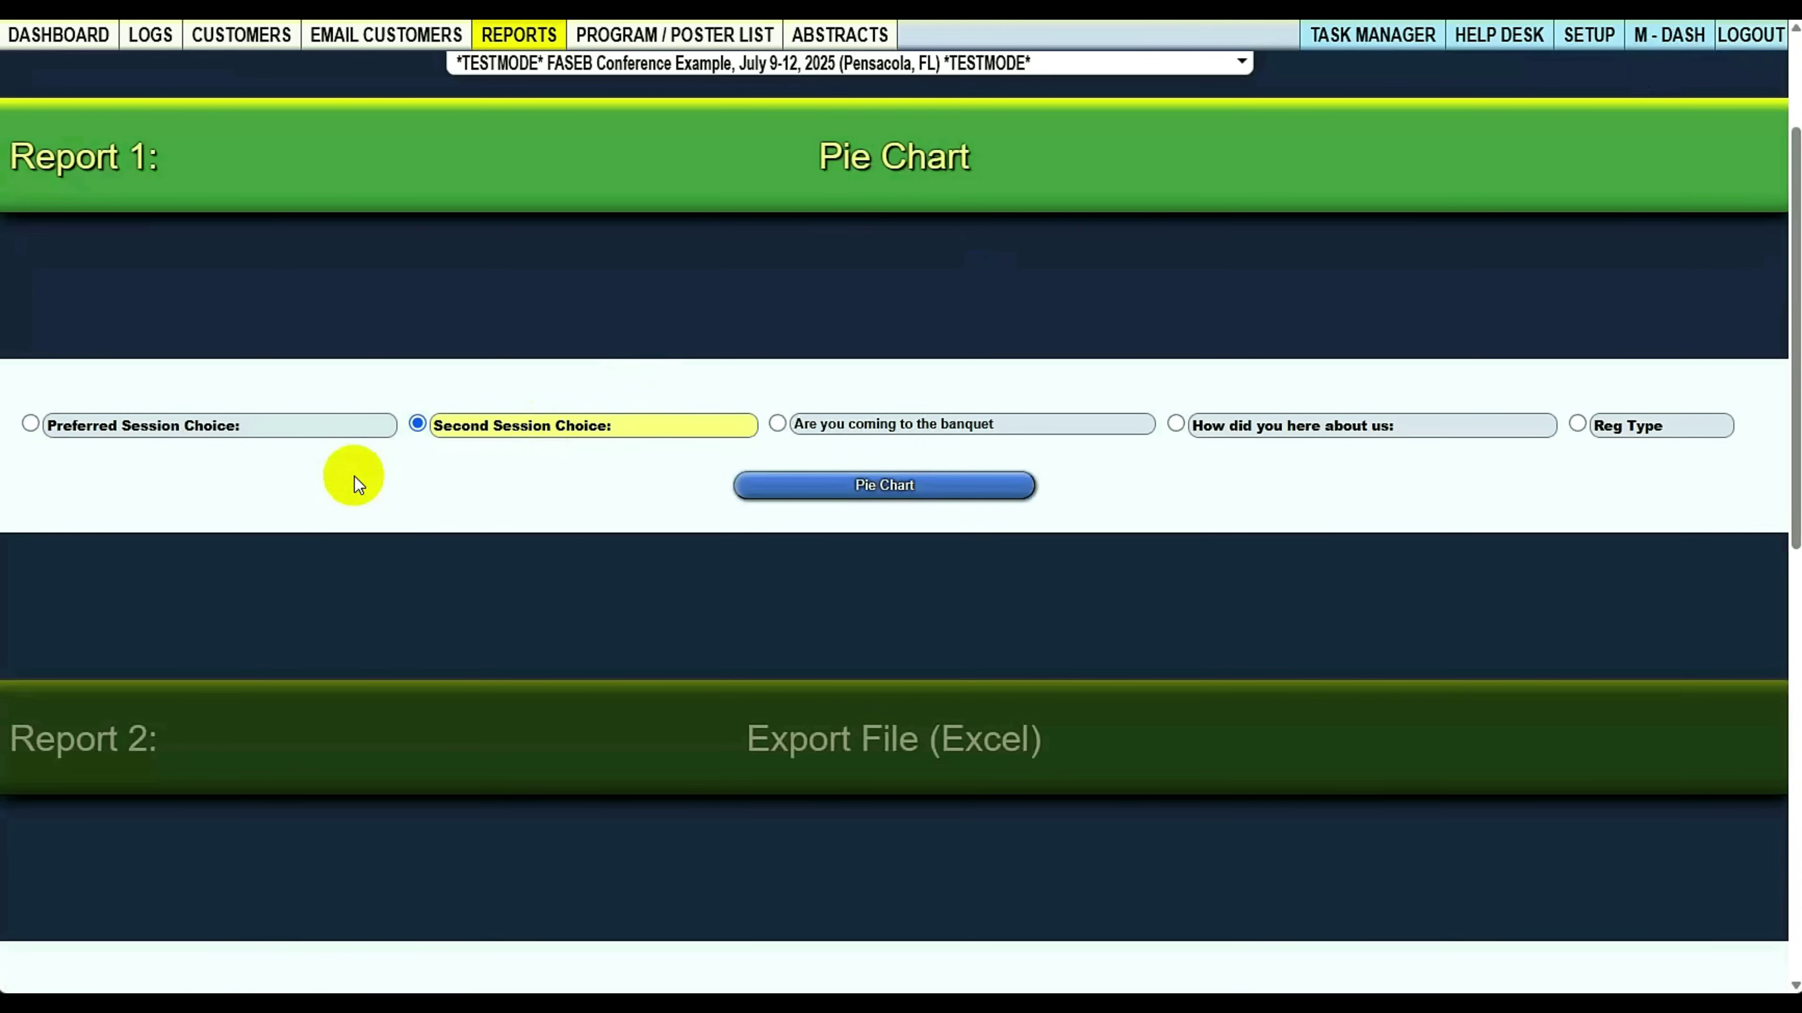
click(518, 420)
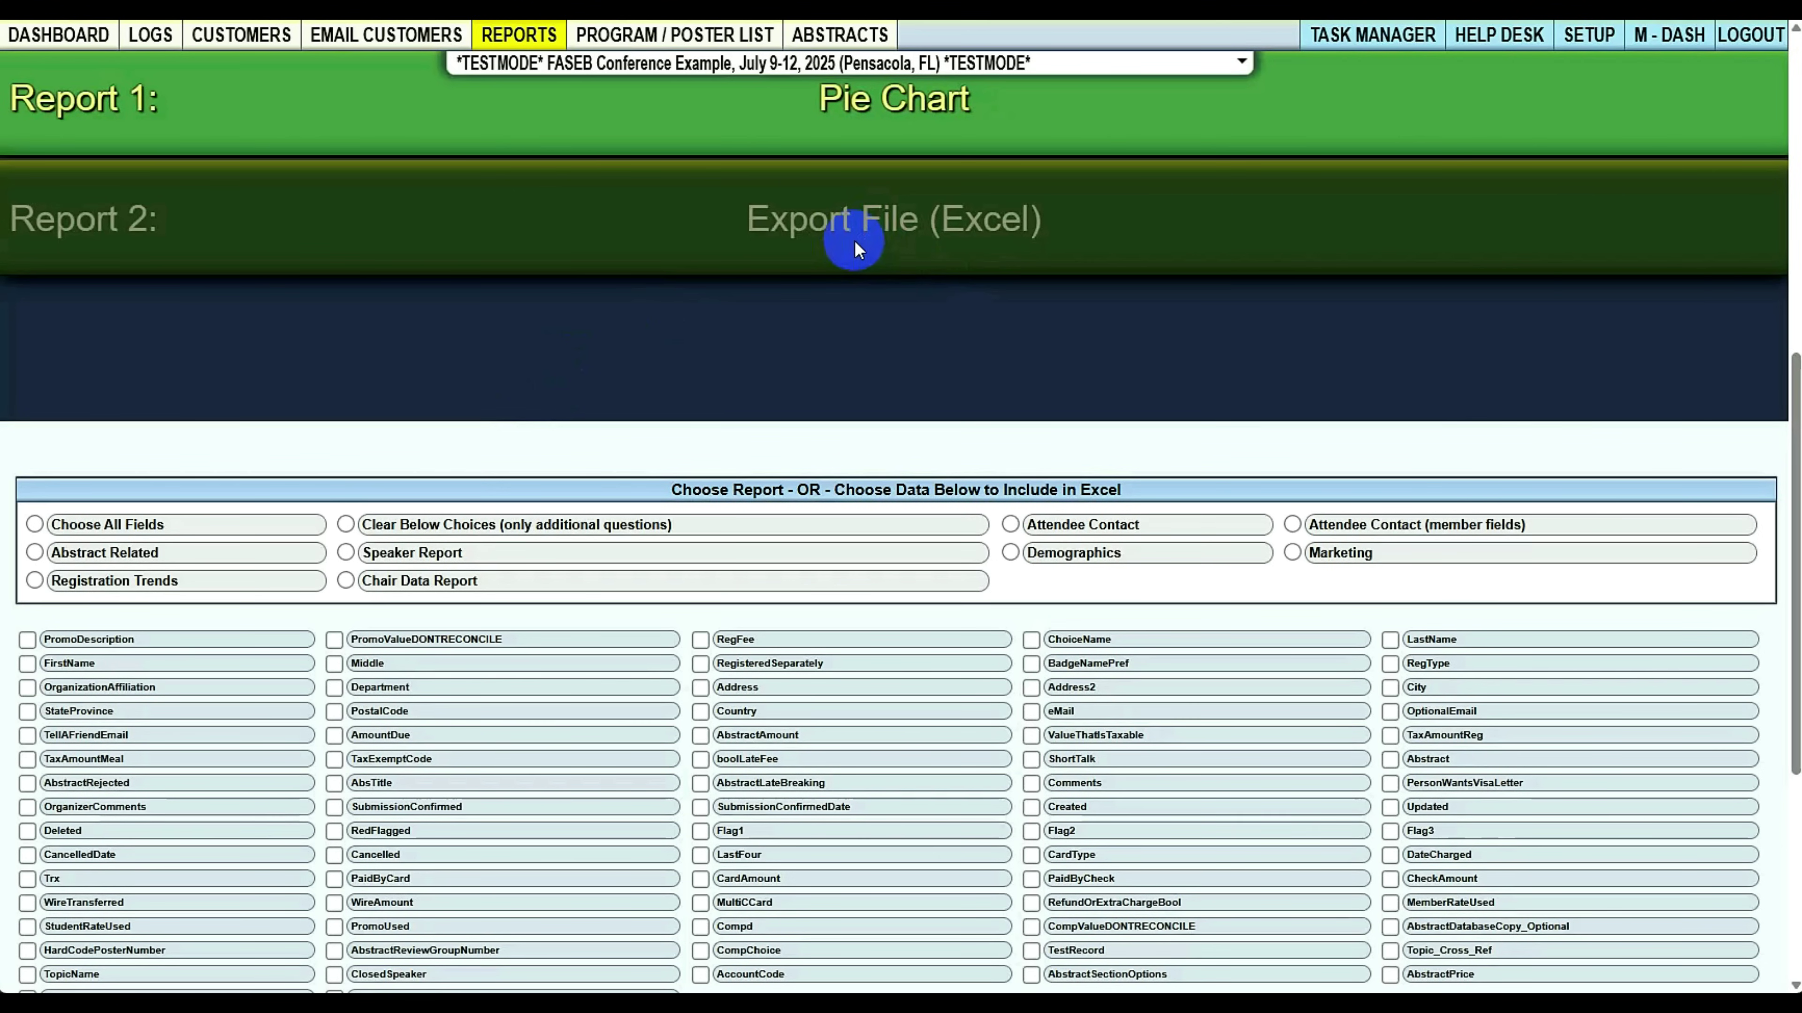
Preview the export with Choose All Fields and set the output to Create Excel File
scroll(837, 248, down, 1)
click(68, 407)
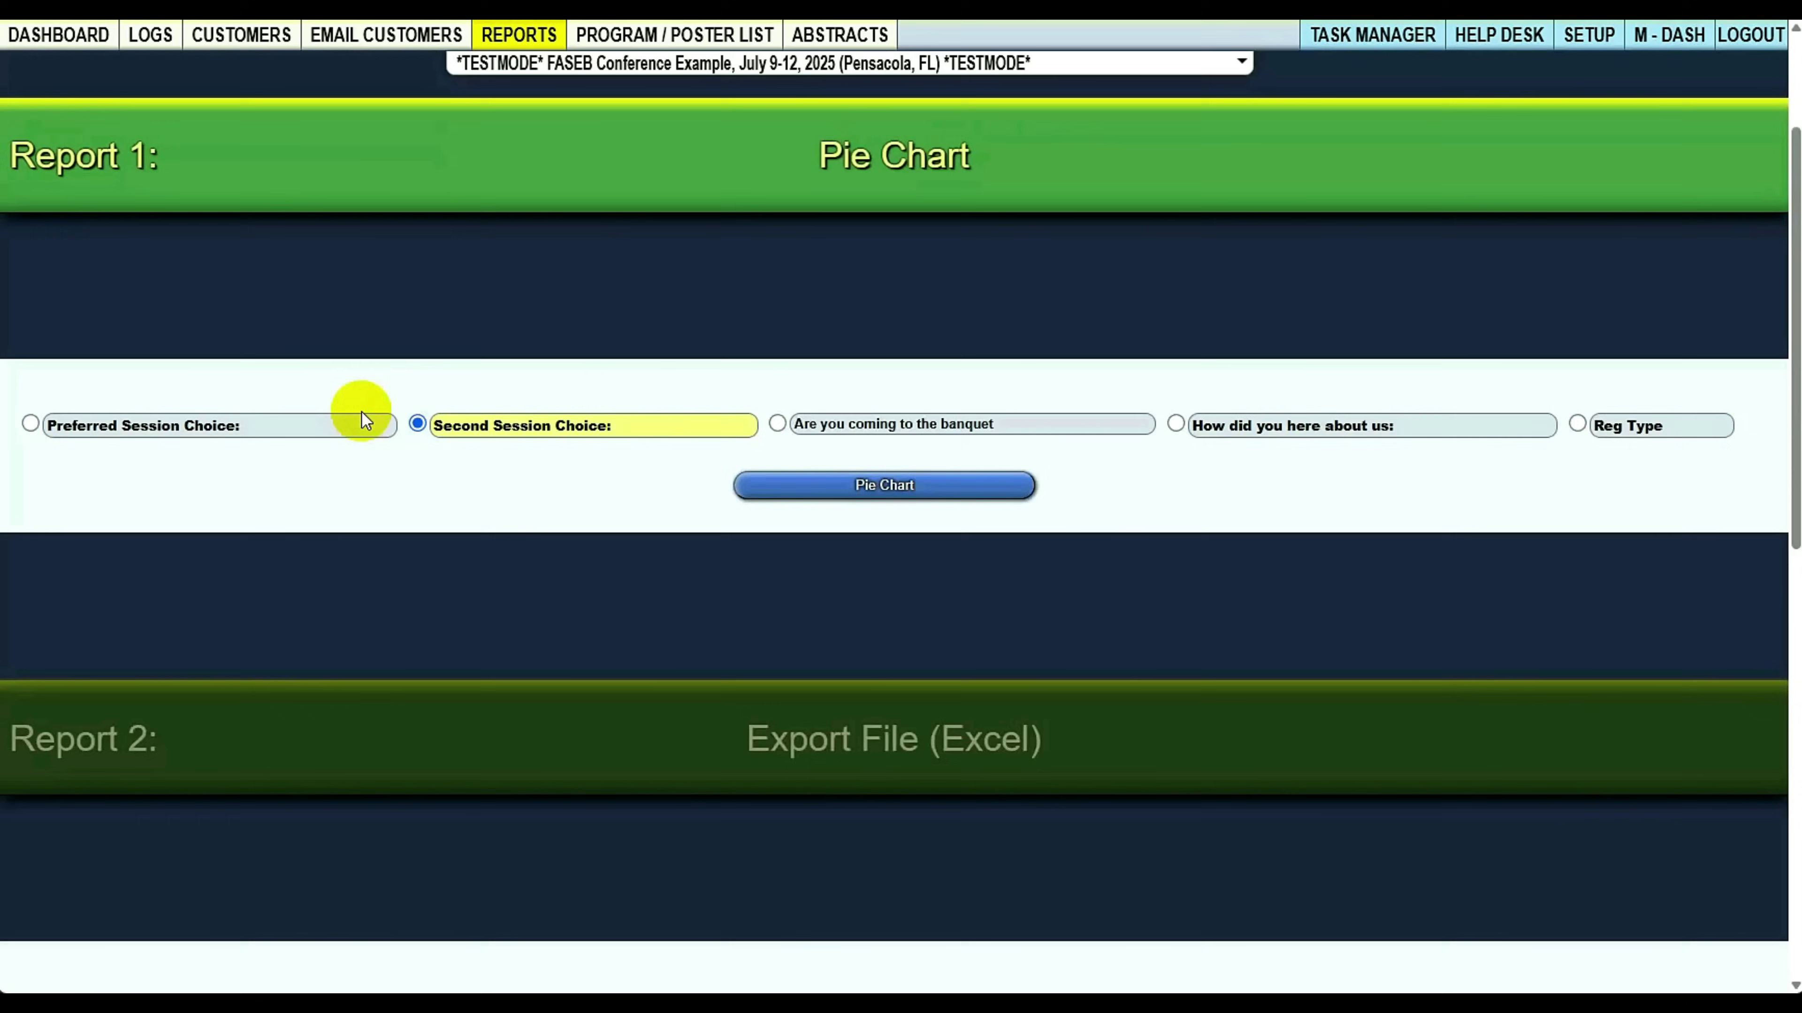
scroll(361, 411, up, 3)
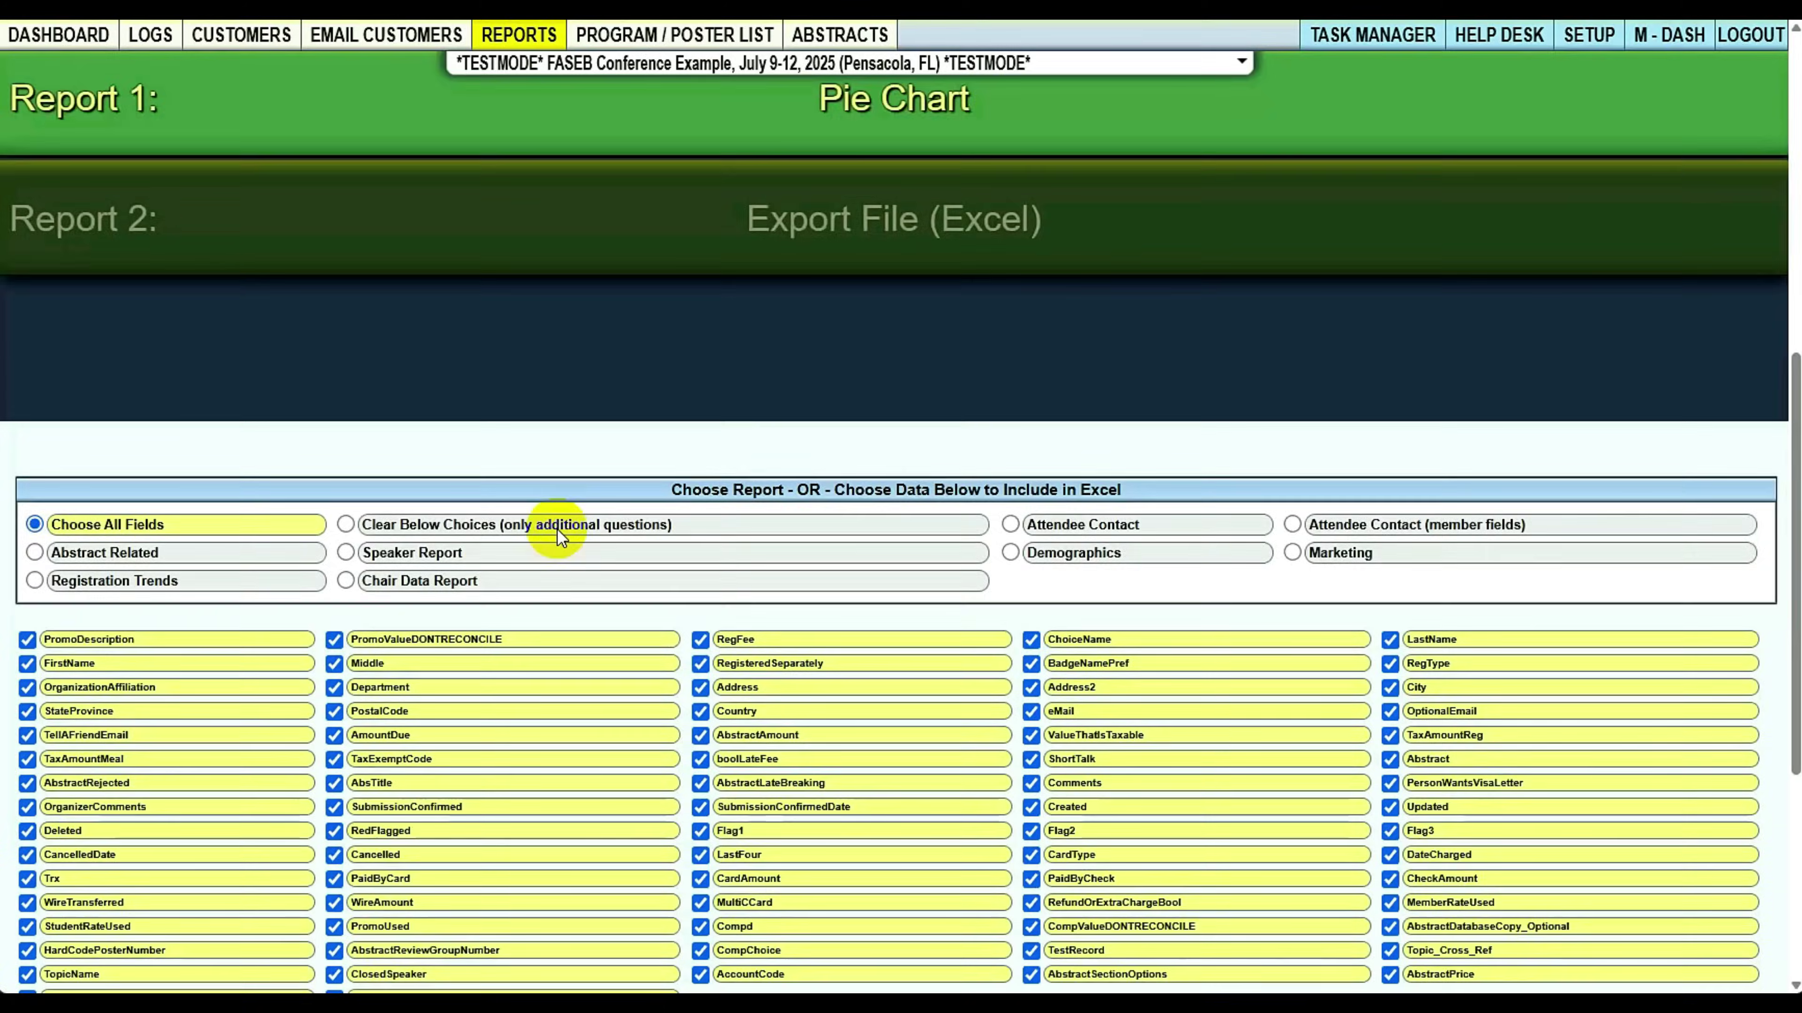
scroll(559, 533, down, 5)
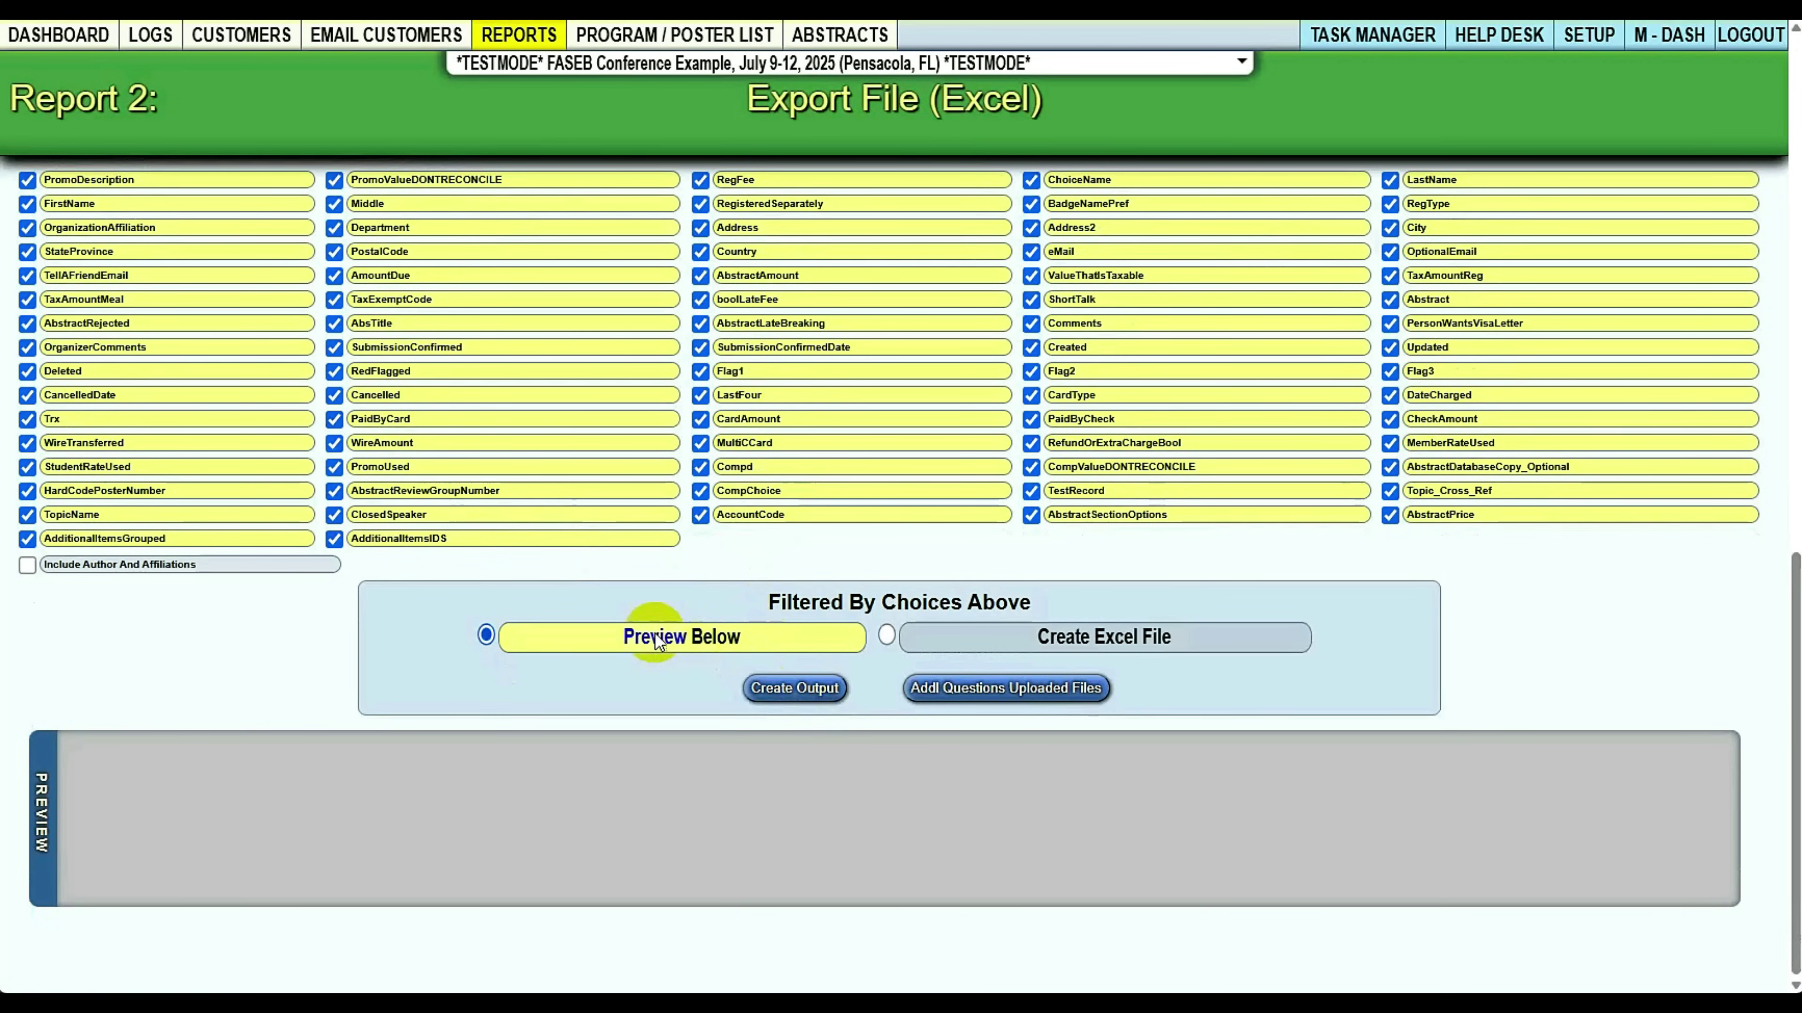
click(766, 698)
scroll(767, 697, down, 1)
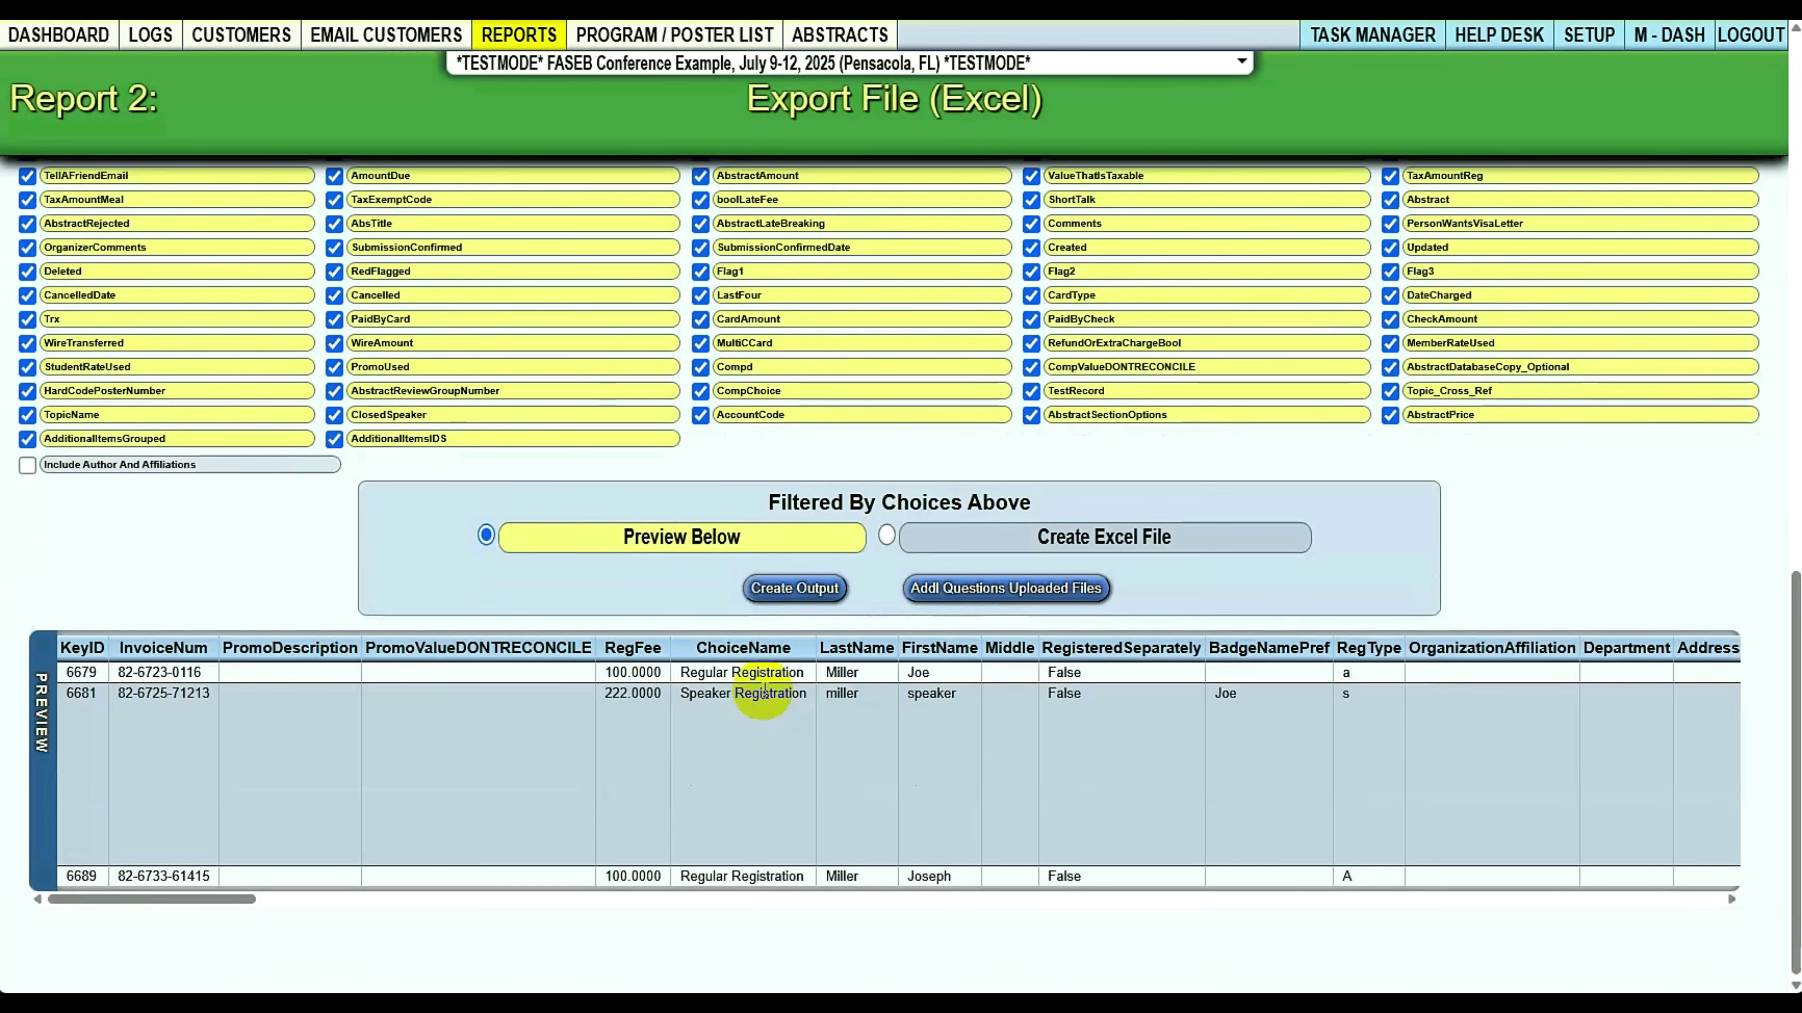
drag(145, 900, 96, 902)
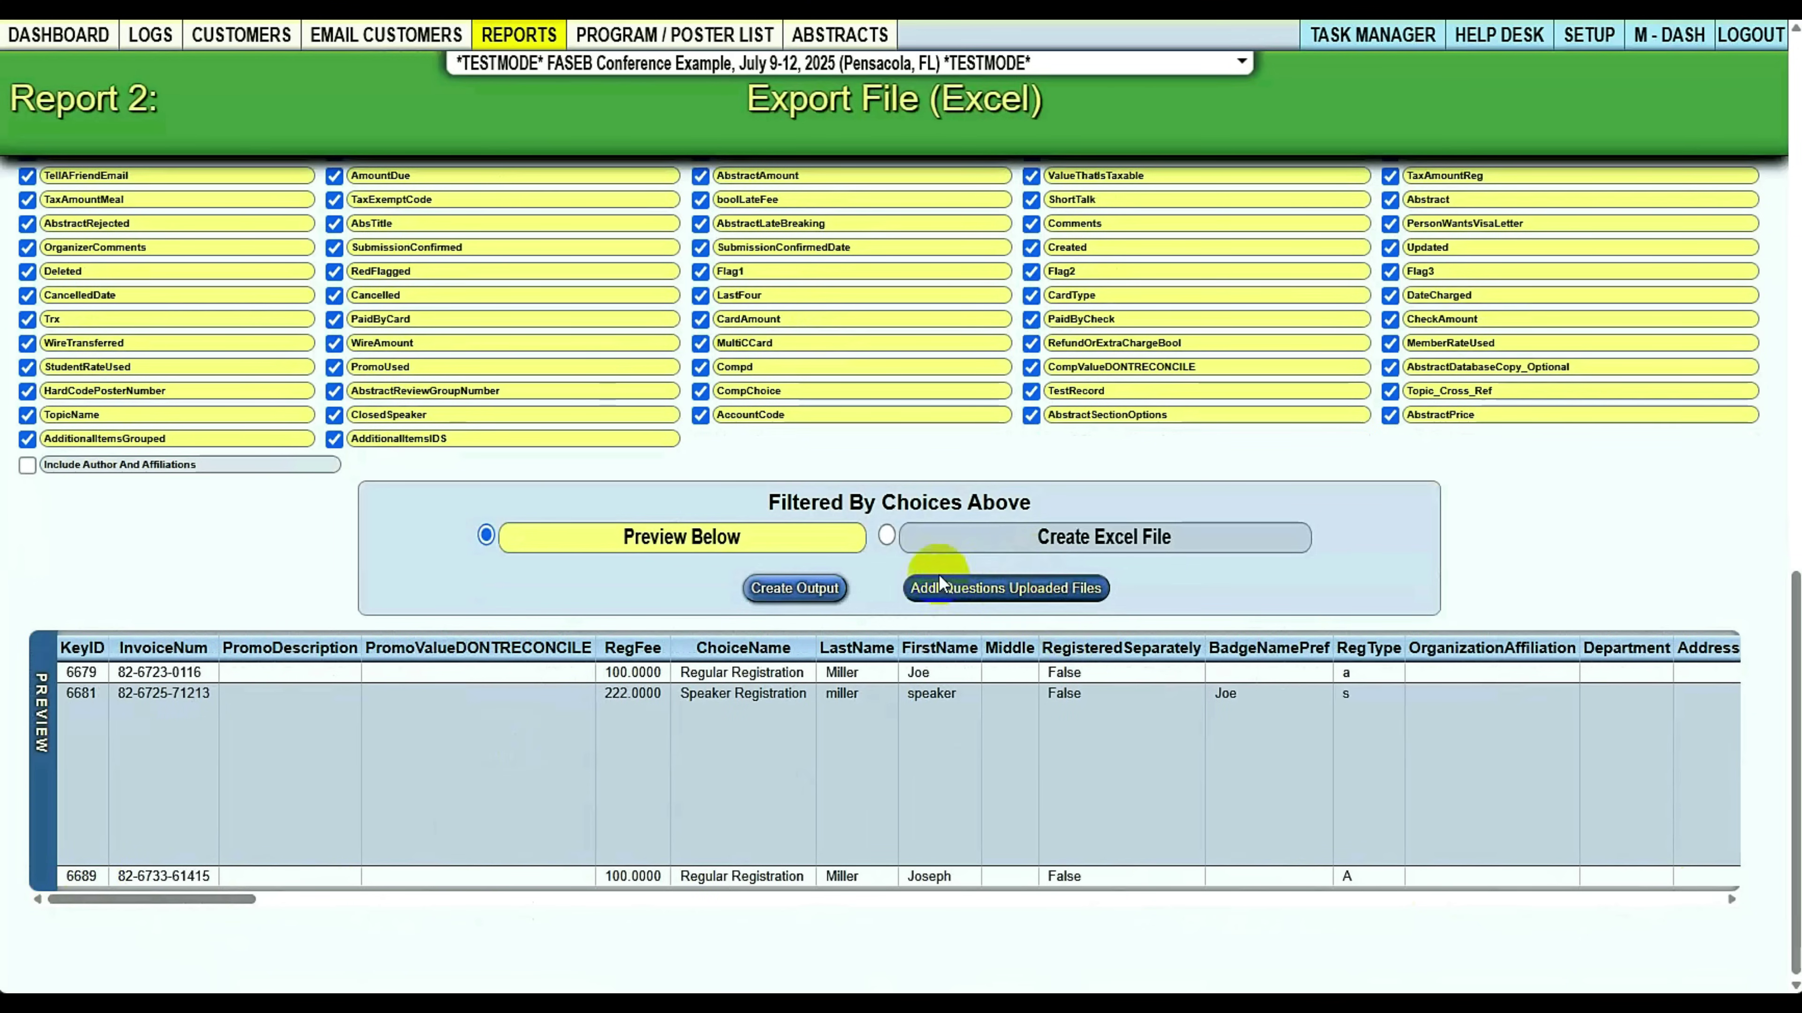
click(922, 538)
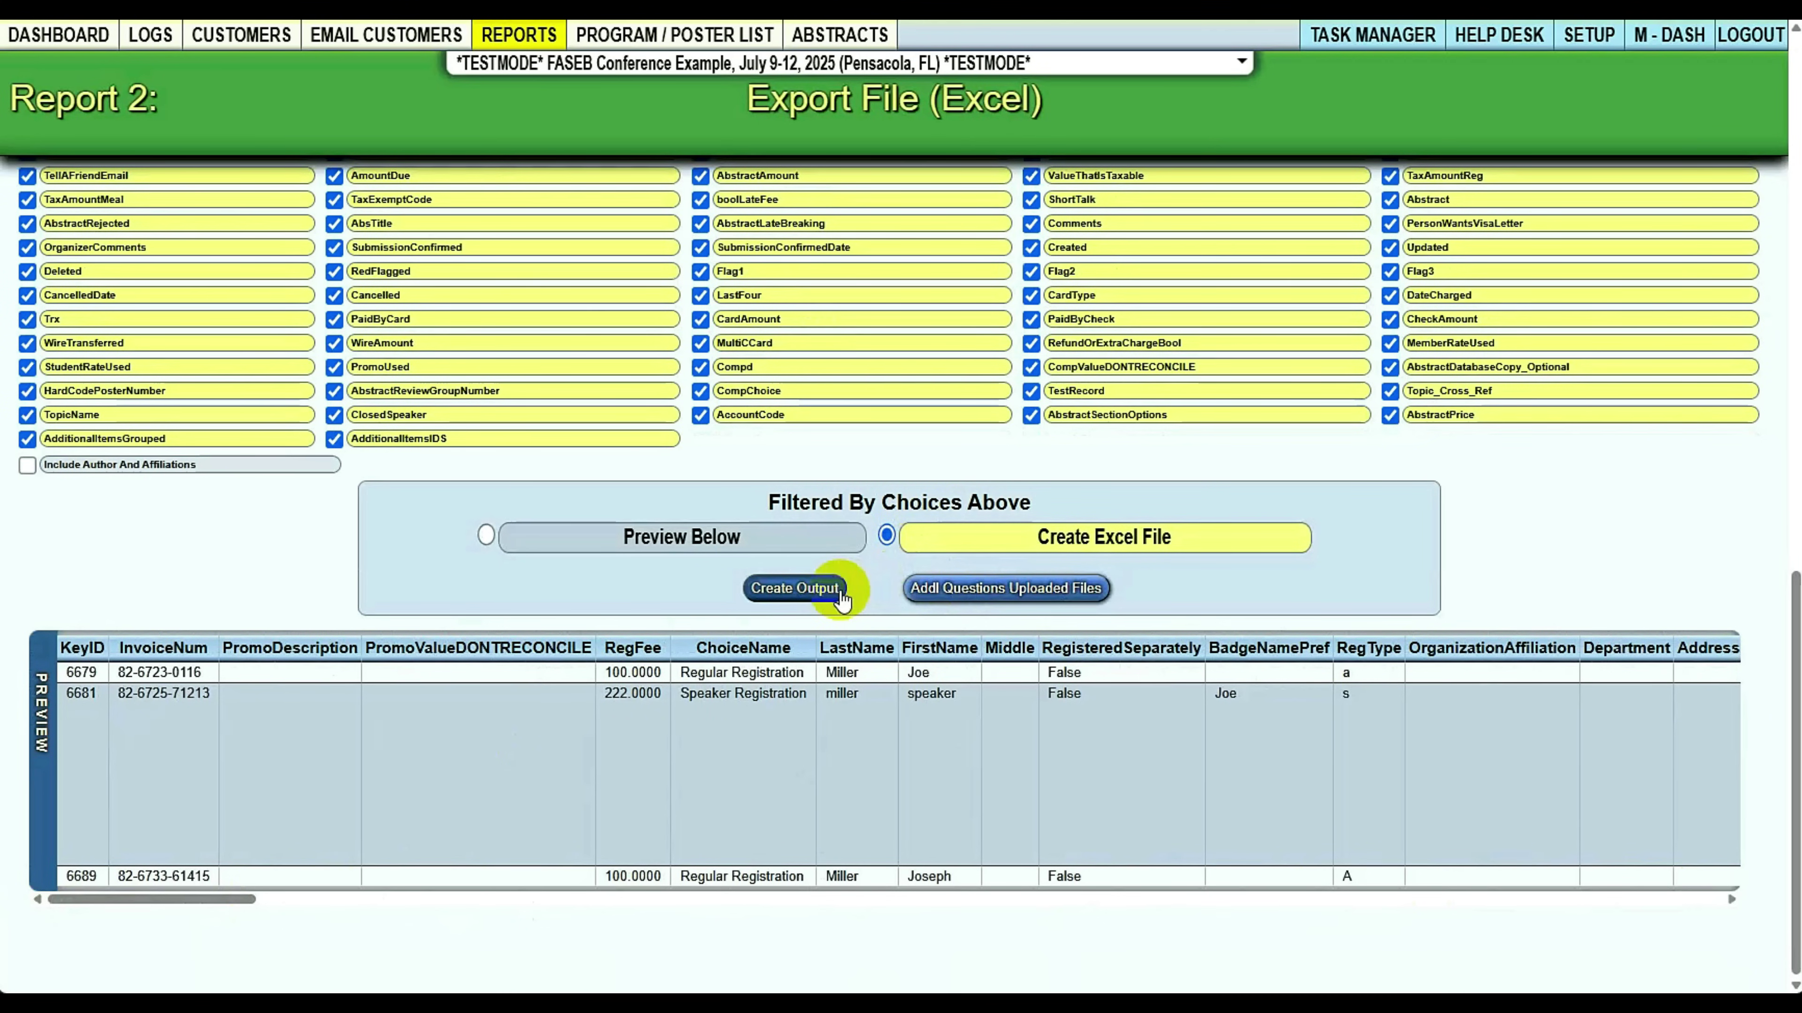
click(624, 37)
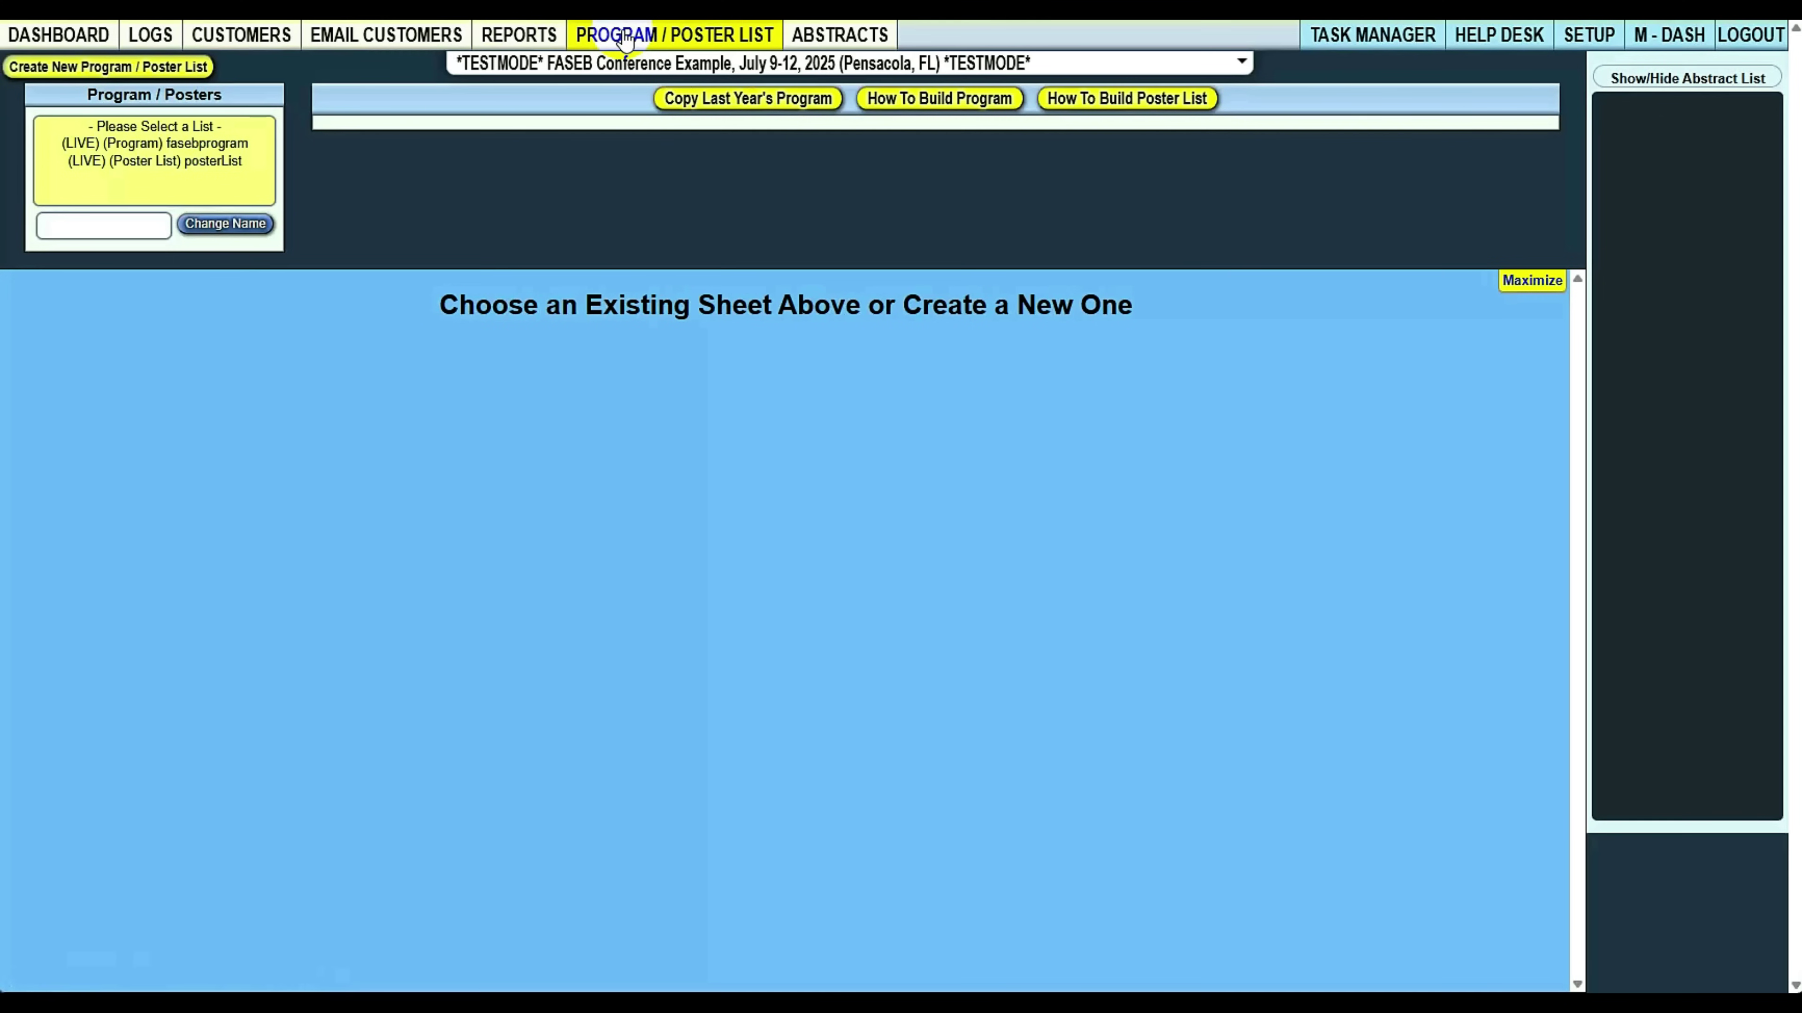
Load fasebprogram, preview it to the right, and toggle the Welcome Reception details
click(197, 145)
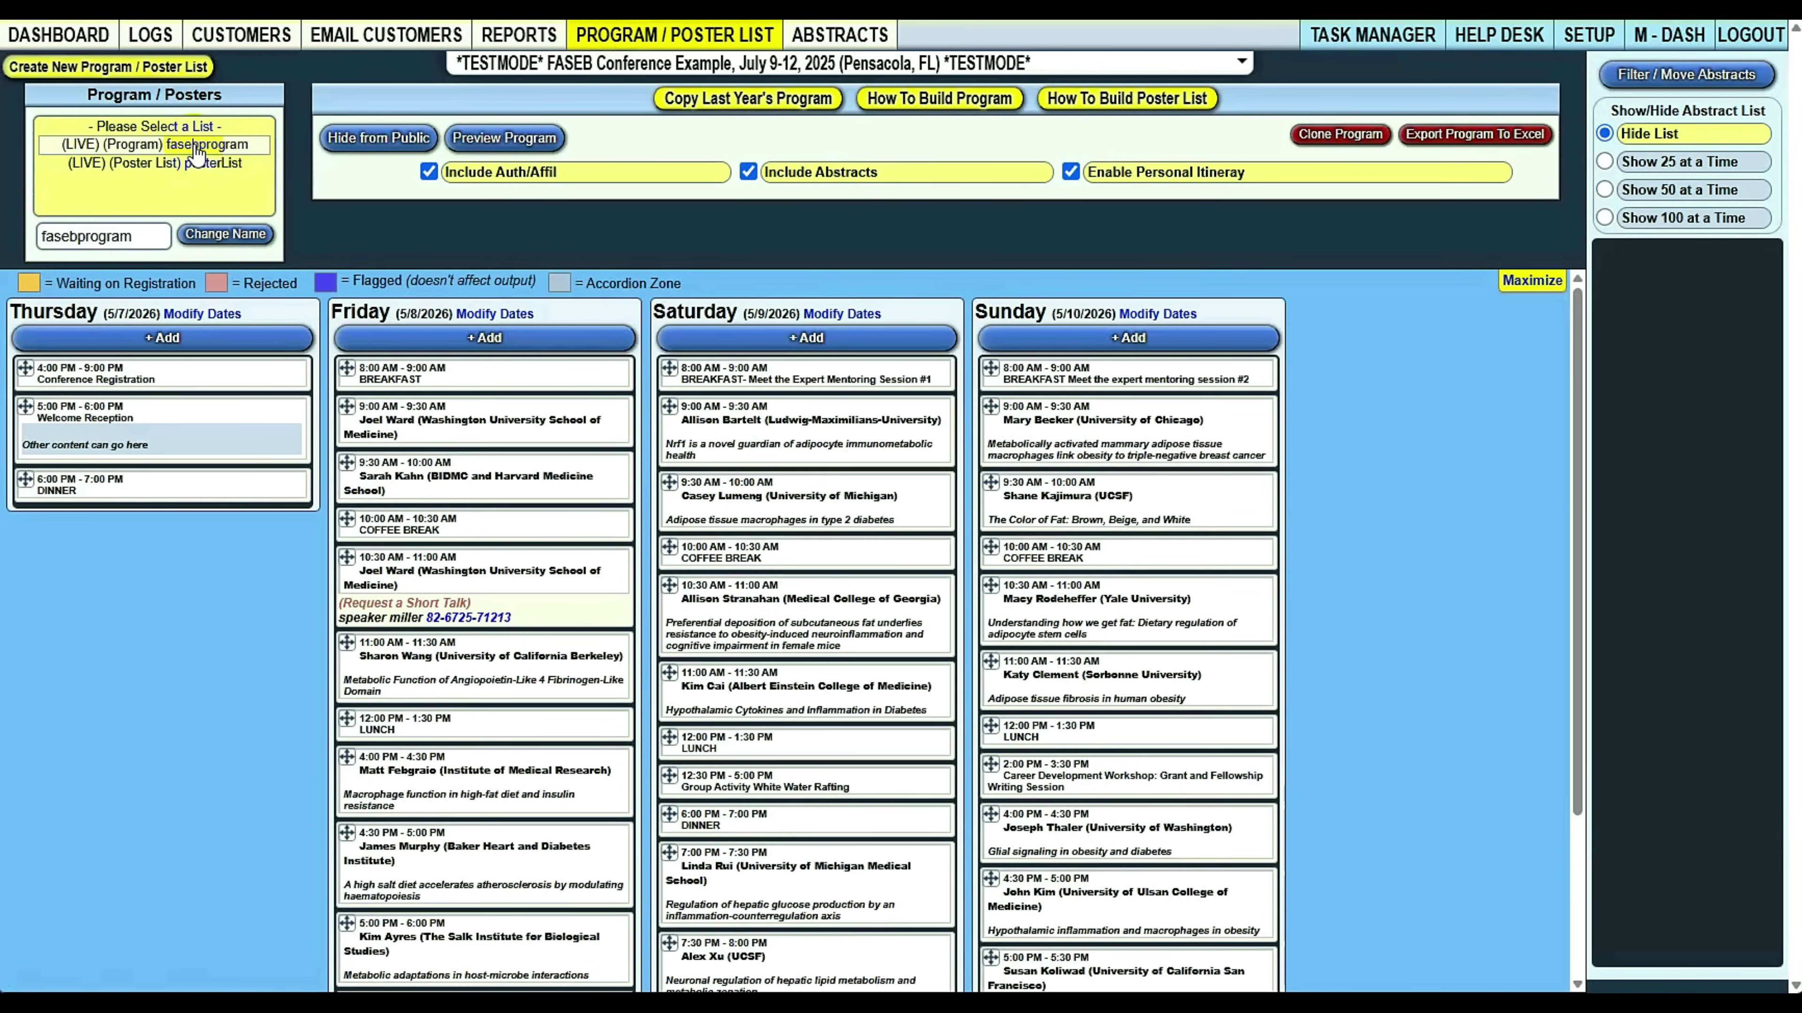
click(499, 142)
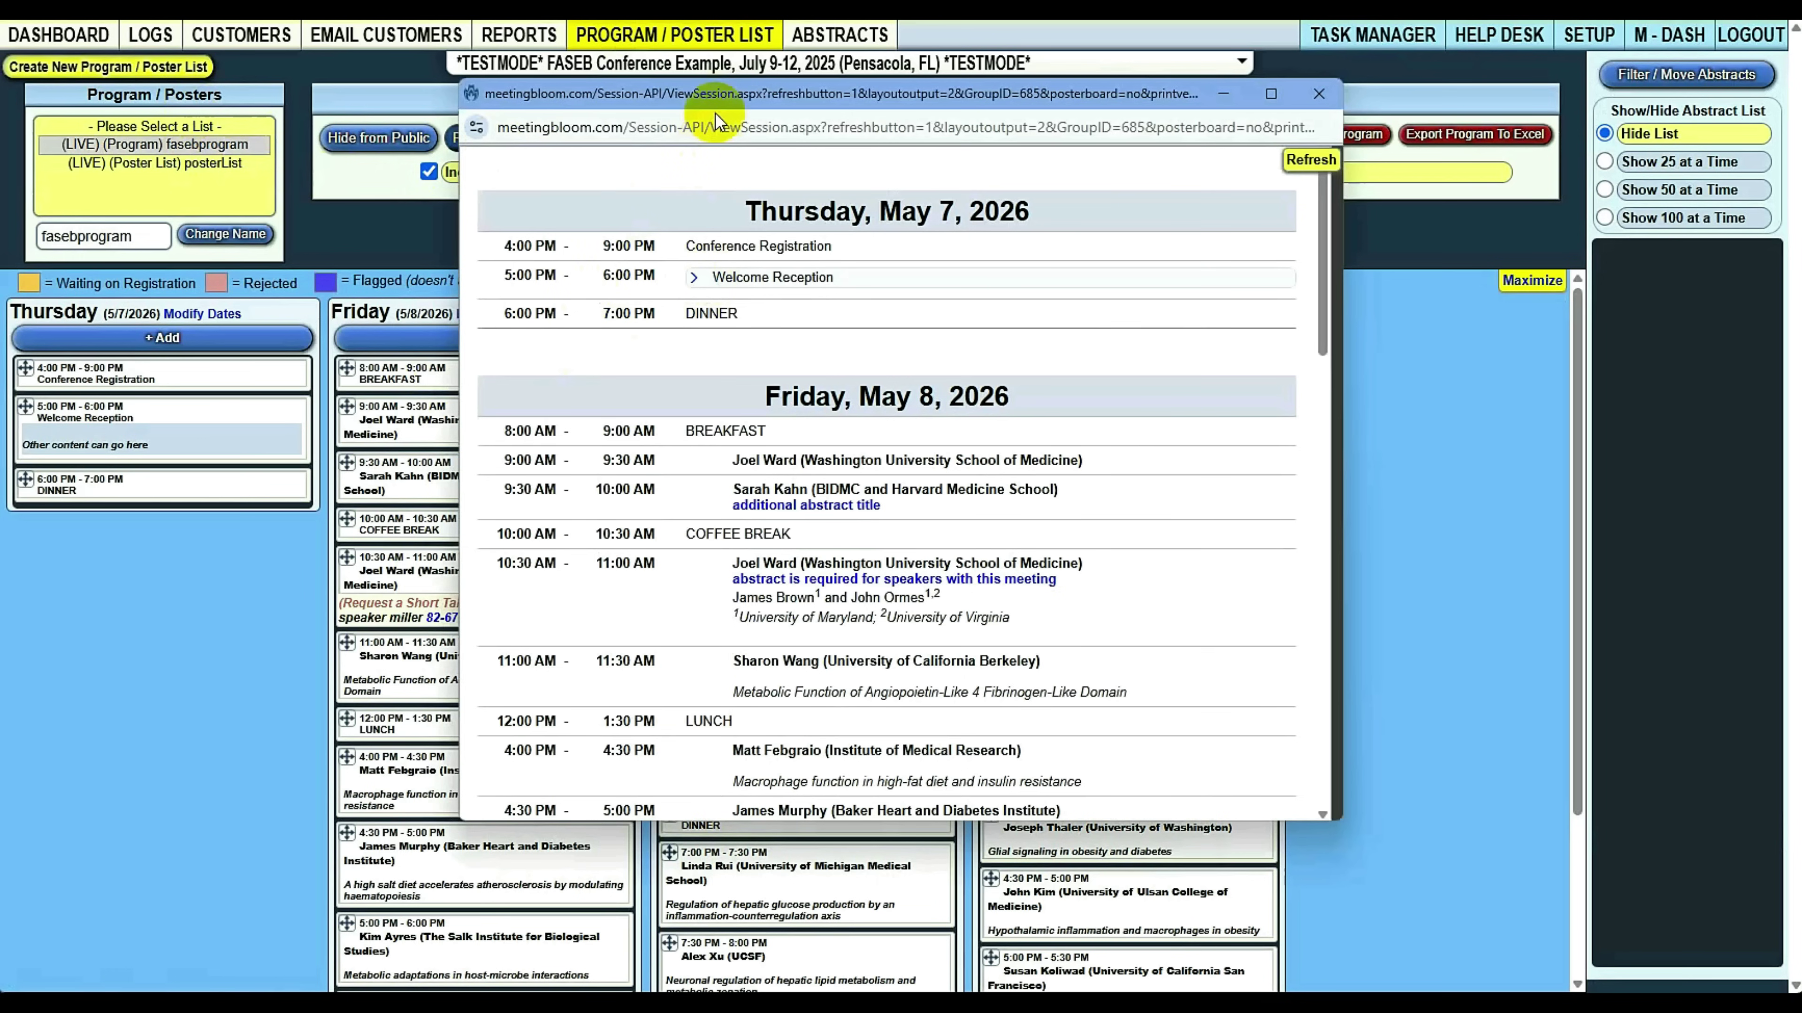
drag(716, 103, 1121, 100)
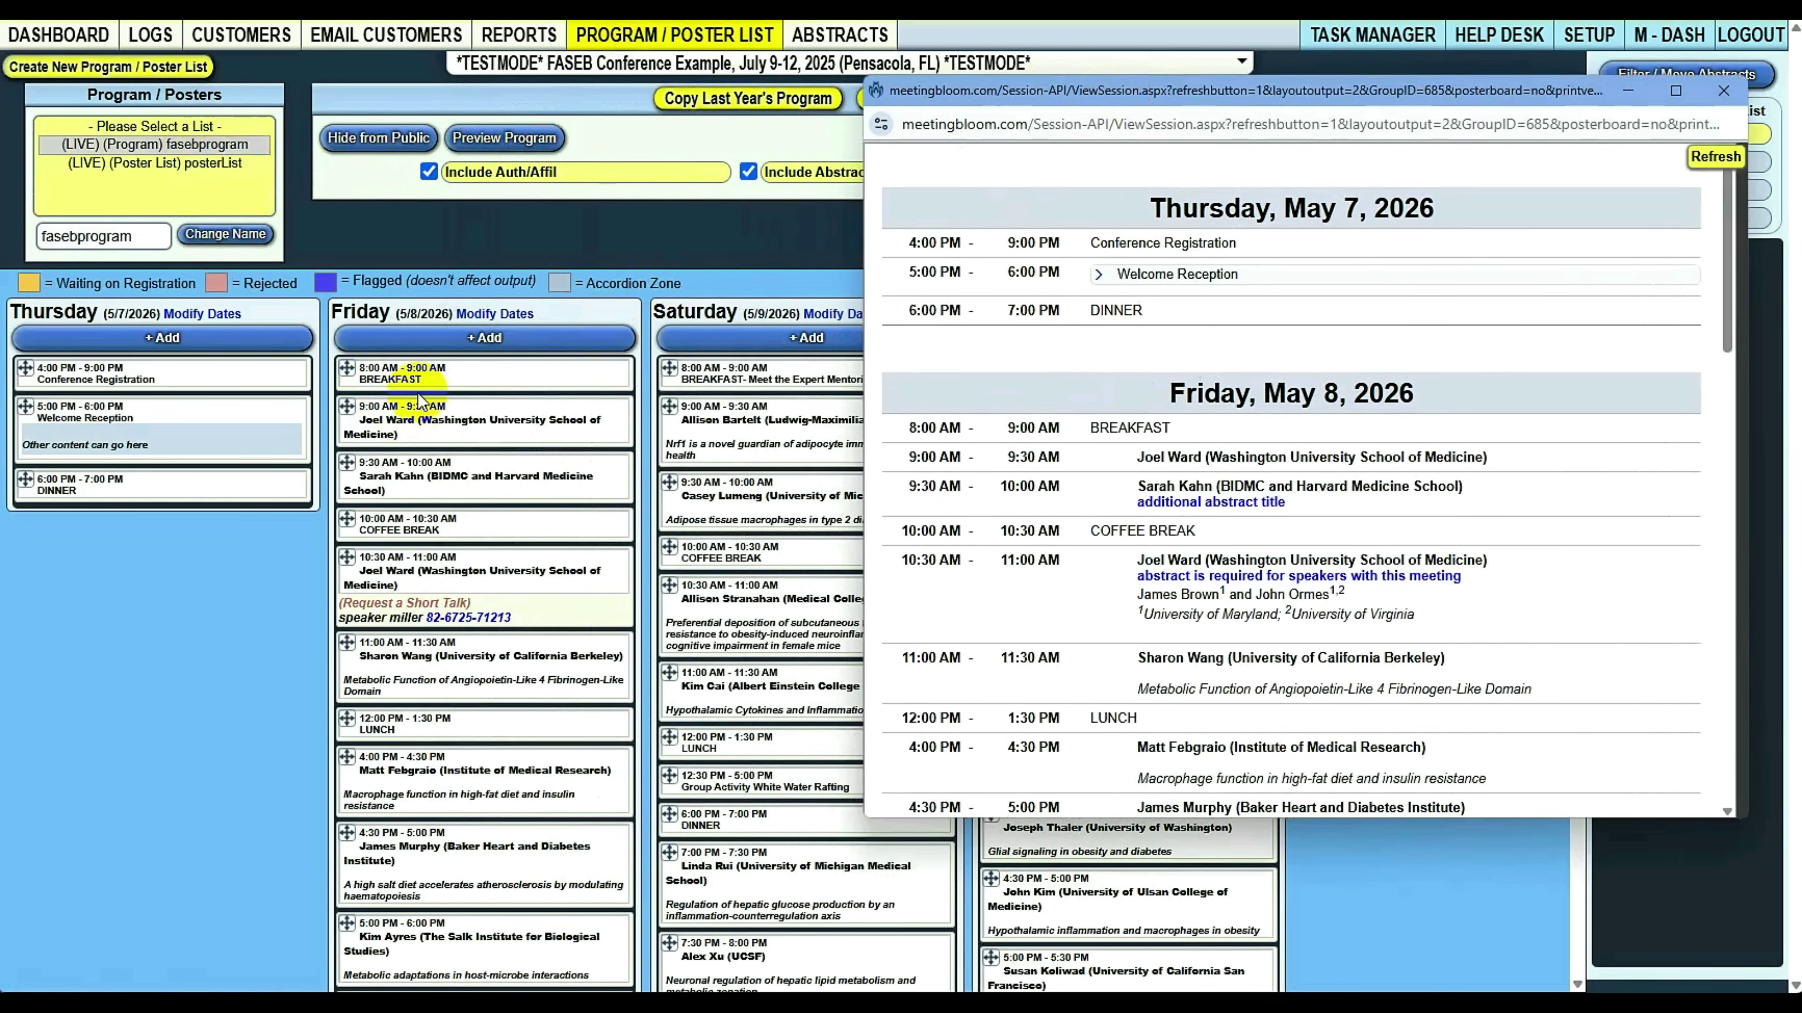
click(97, 379)
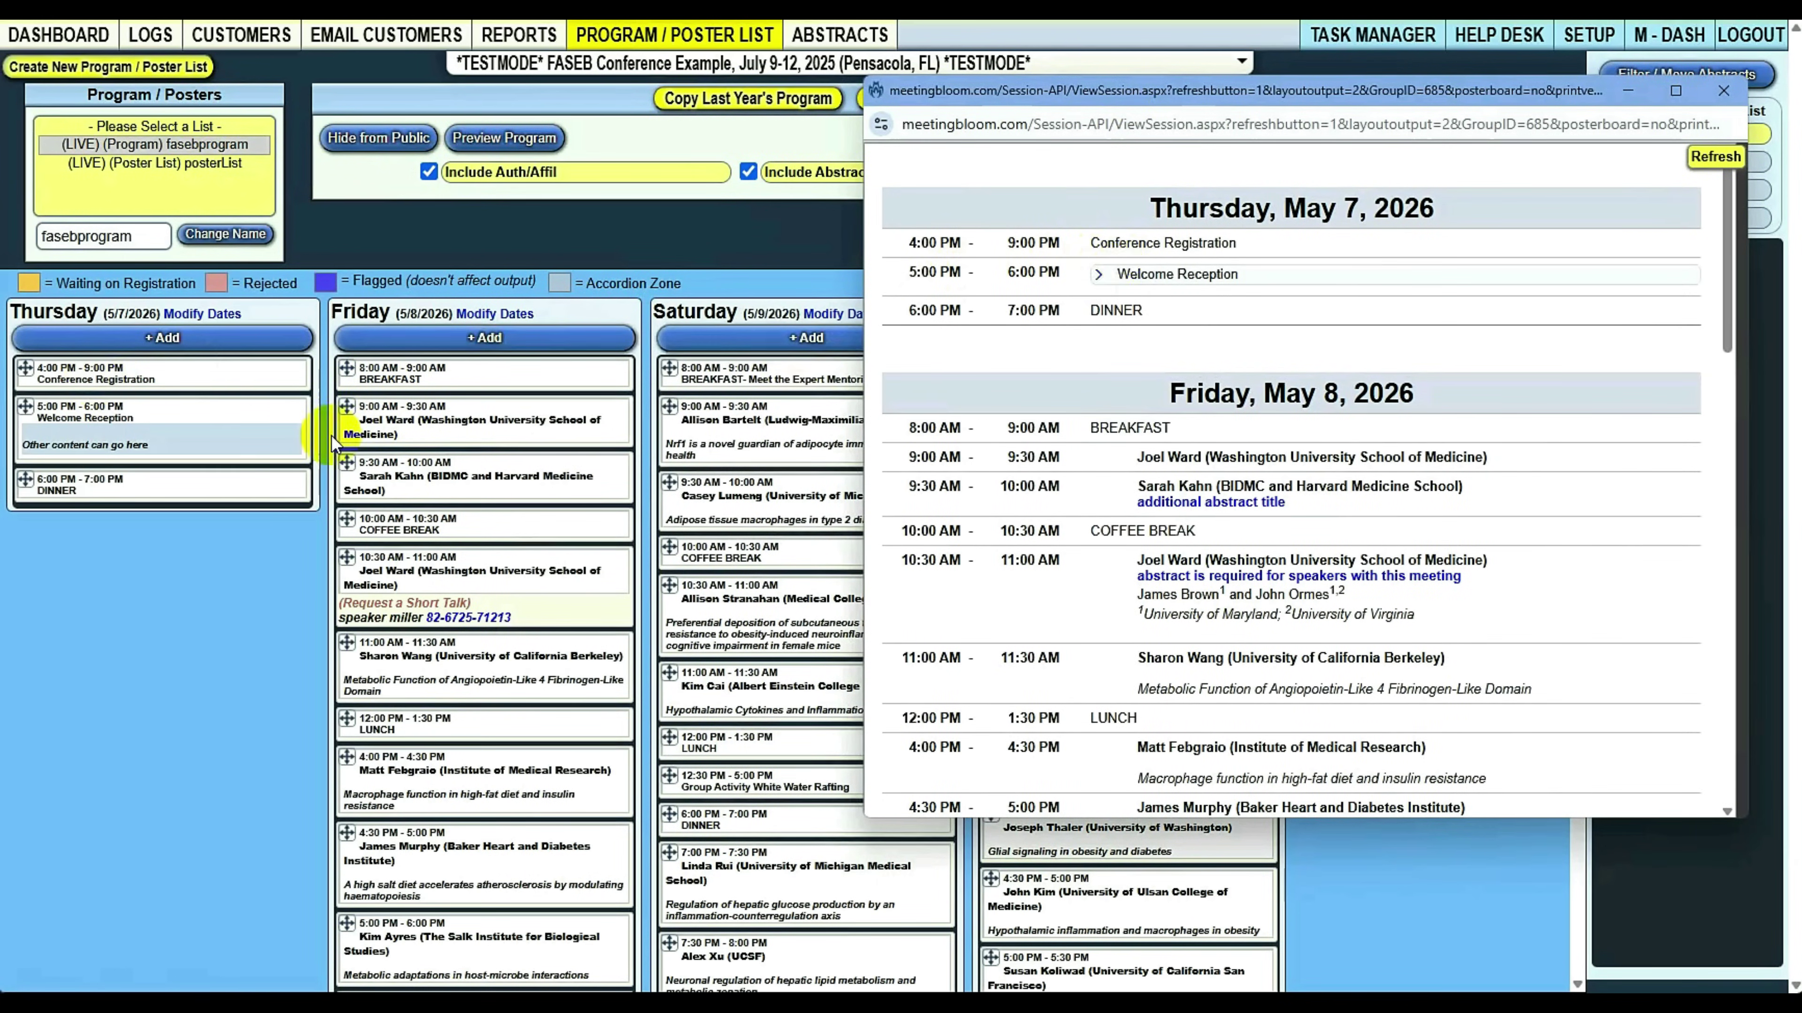
click(1164, 284)
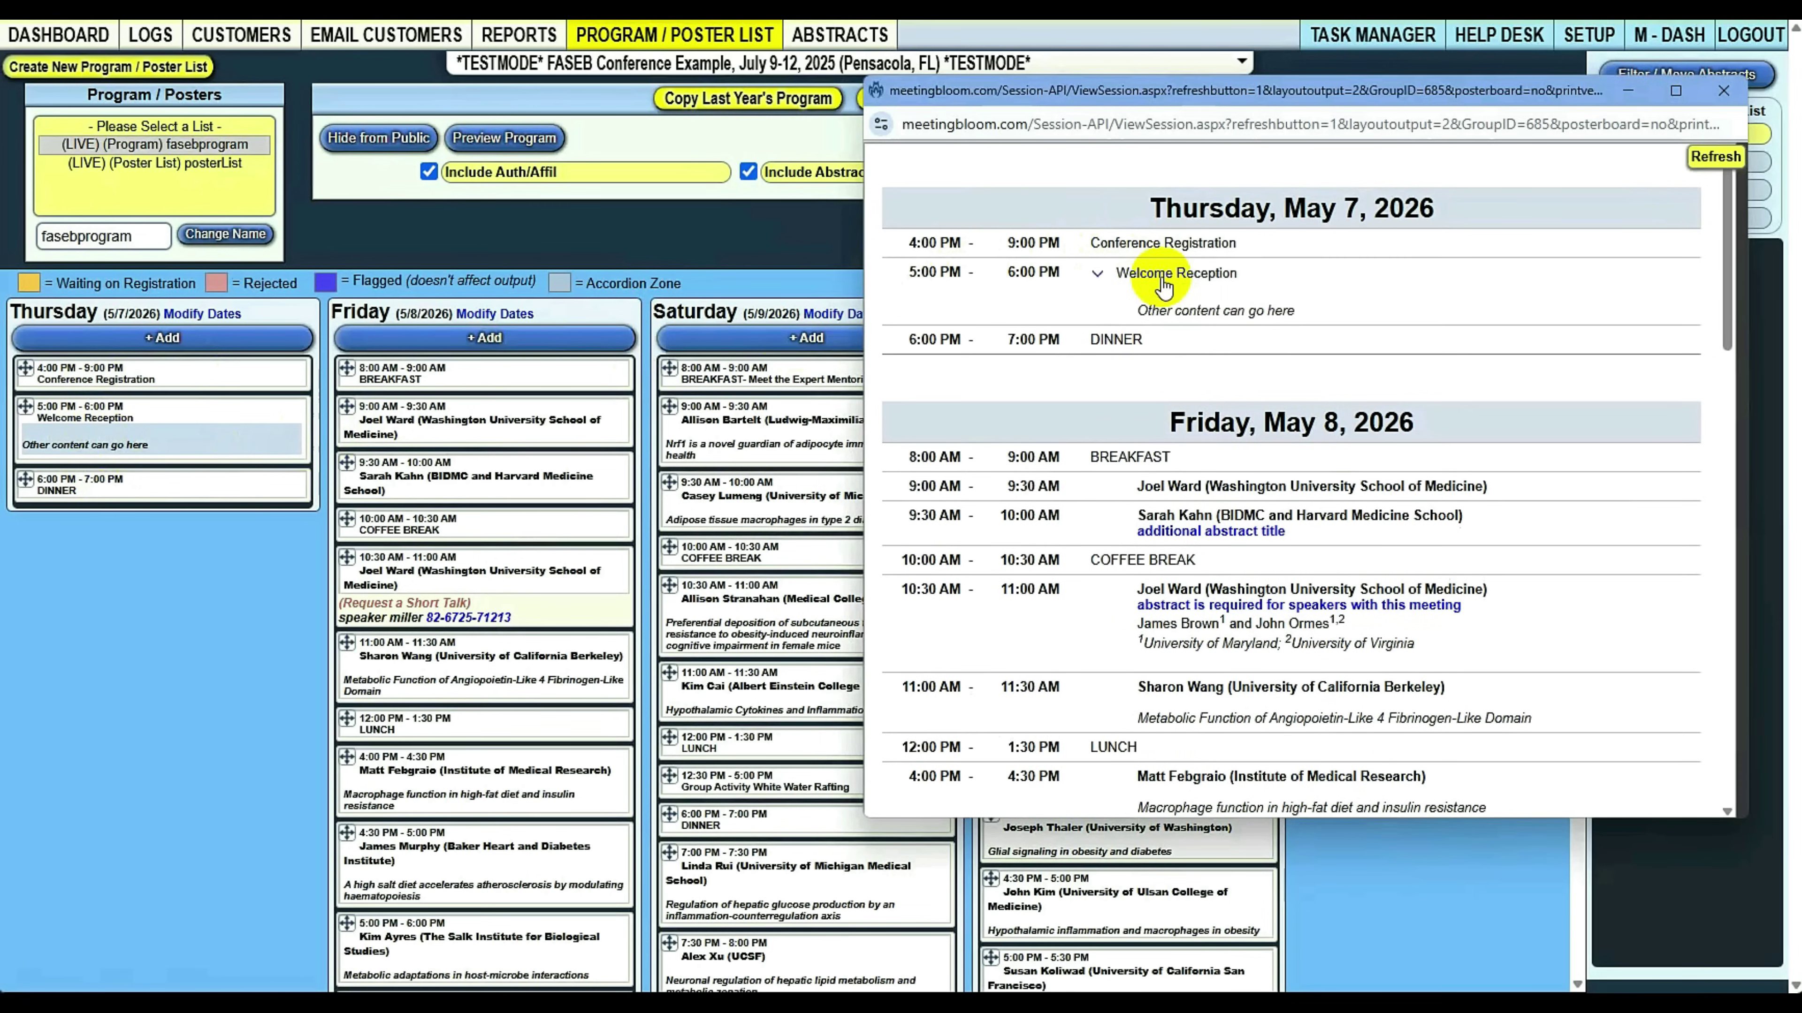
click(1161, 282)
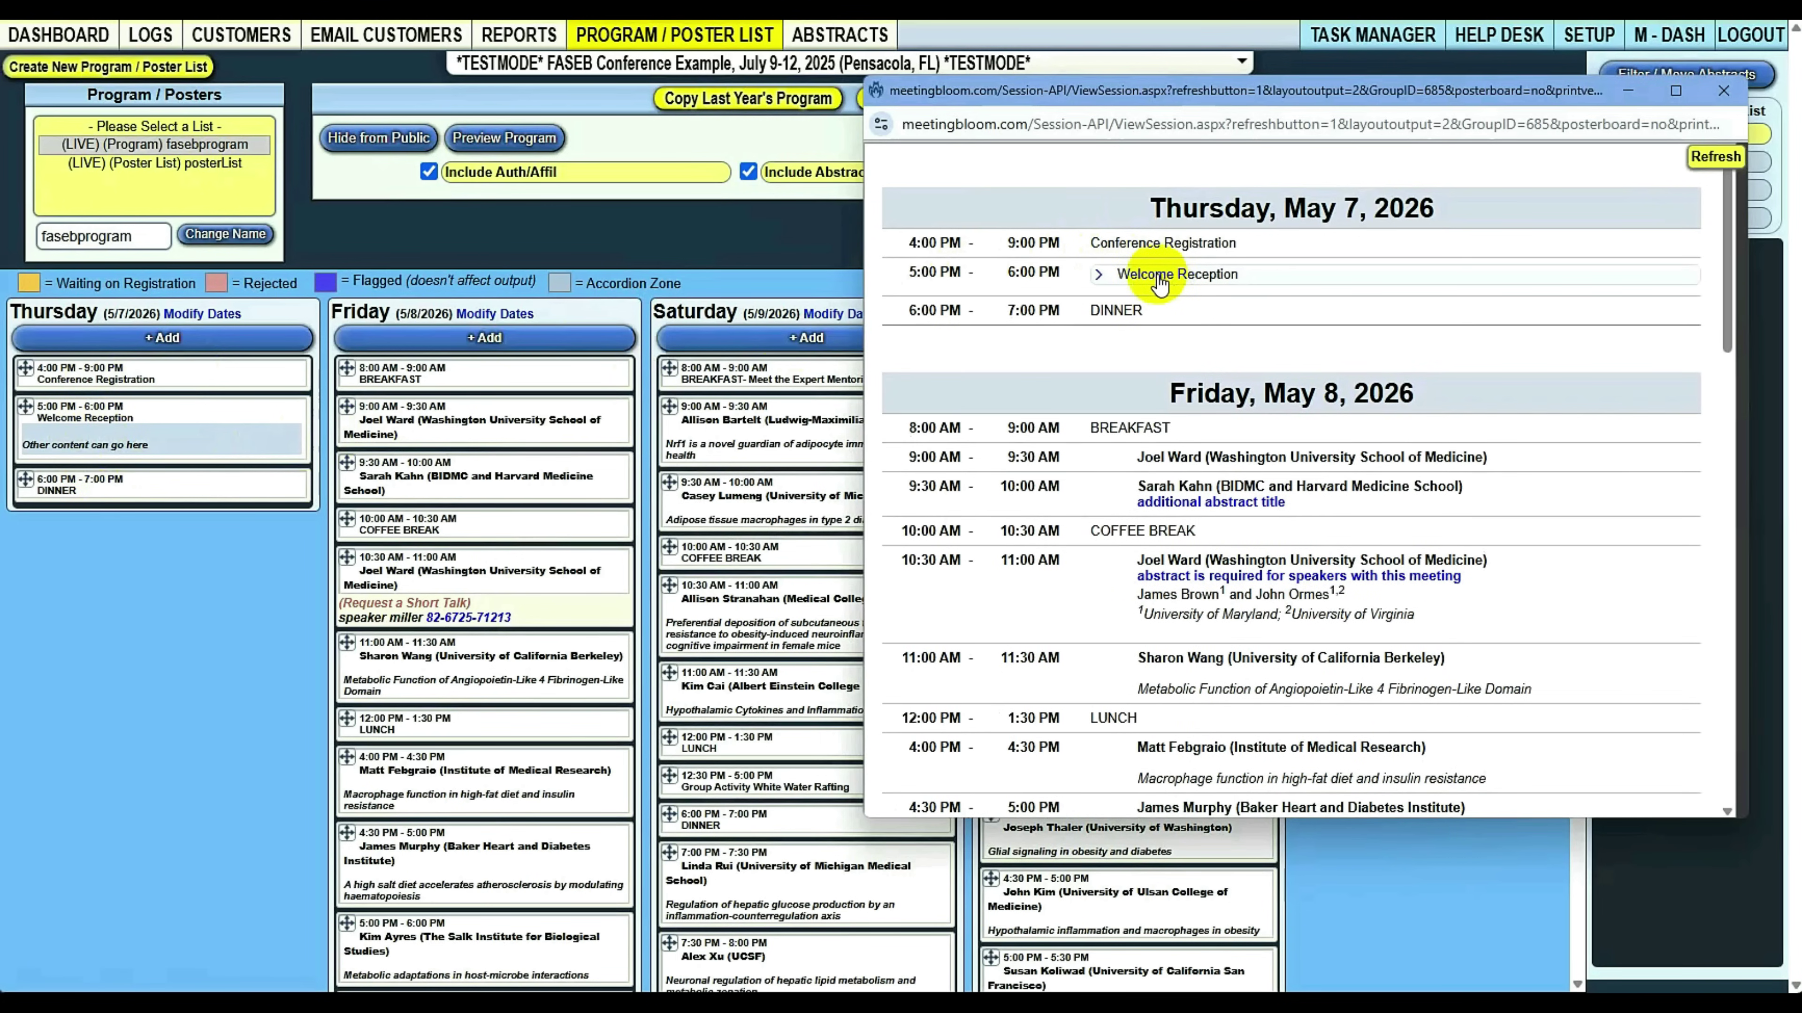
Review the Welcome Reception's main and offset content text and close the editor unchanged
click(79, 412)
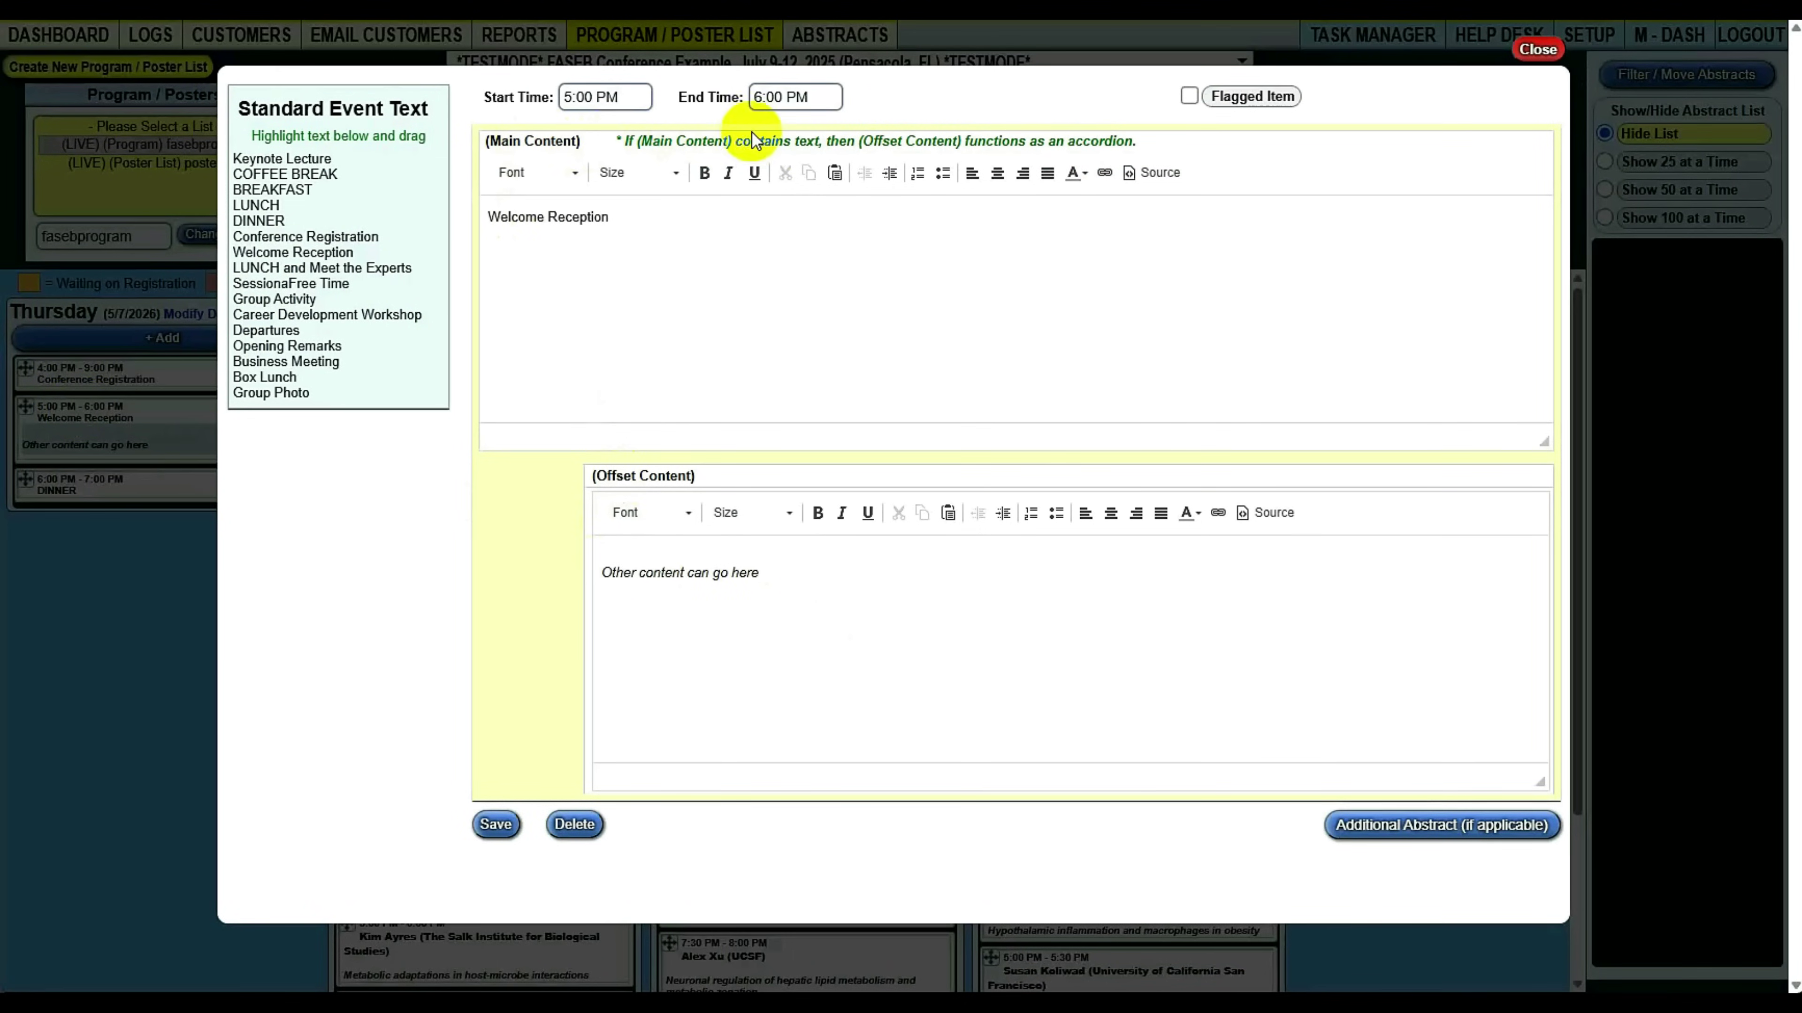
drag(684, 213, 486, 220)
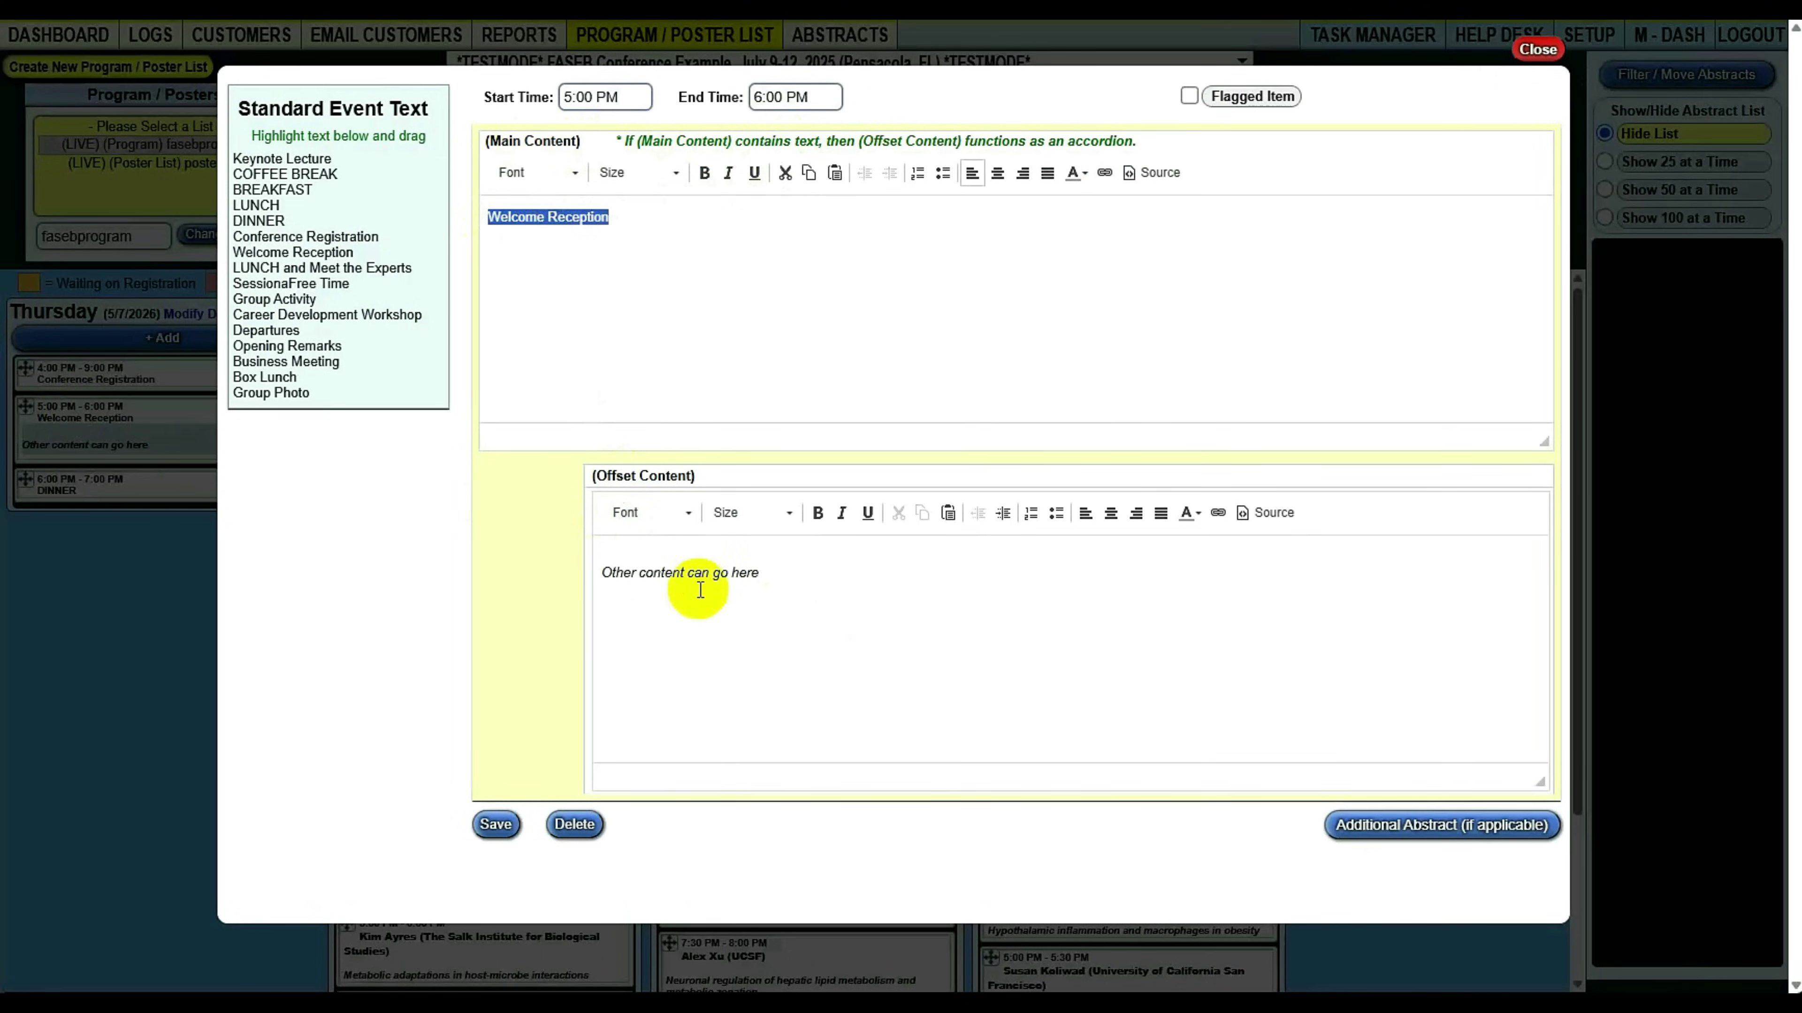
drag(718, 573, 595, 573)
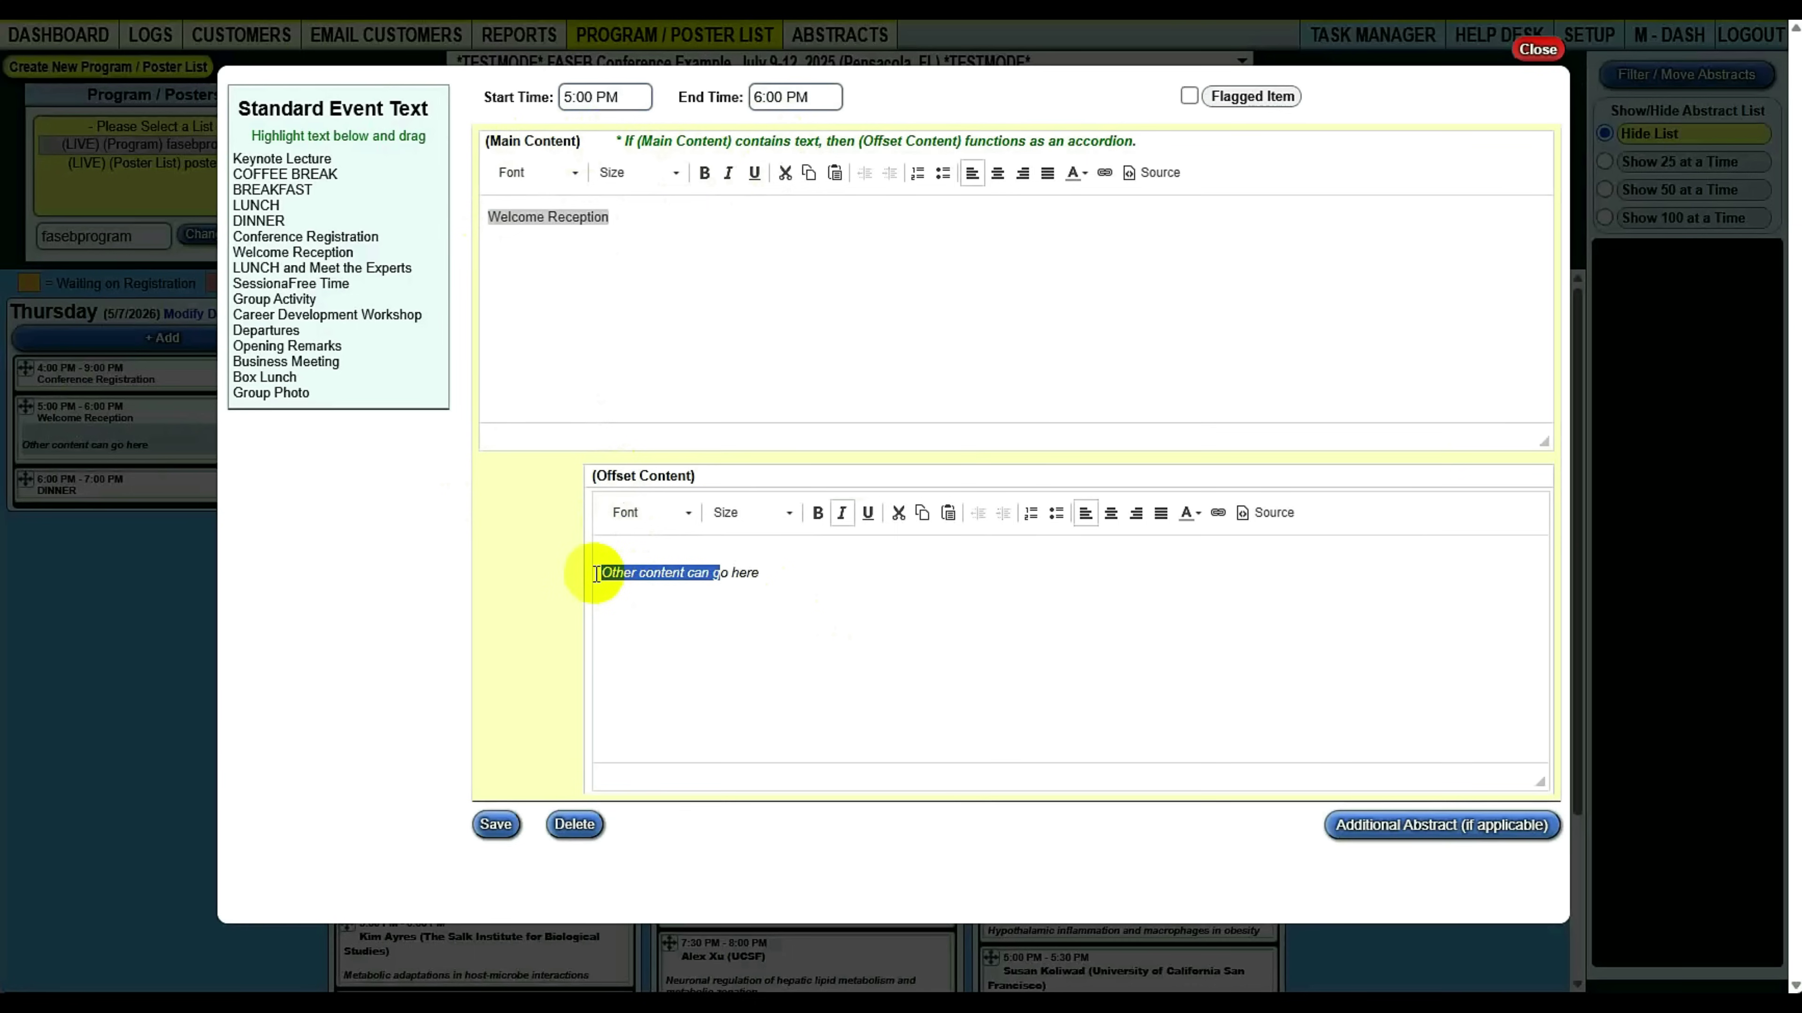
click(1536, 50)
Reopen the program preview, then open and close a new Thursday event form without adding
click(561, 142)
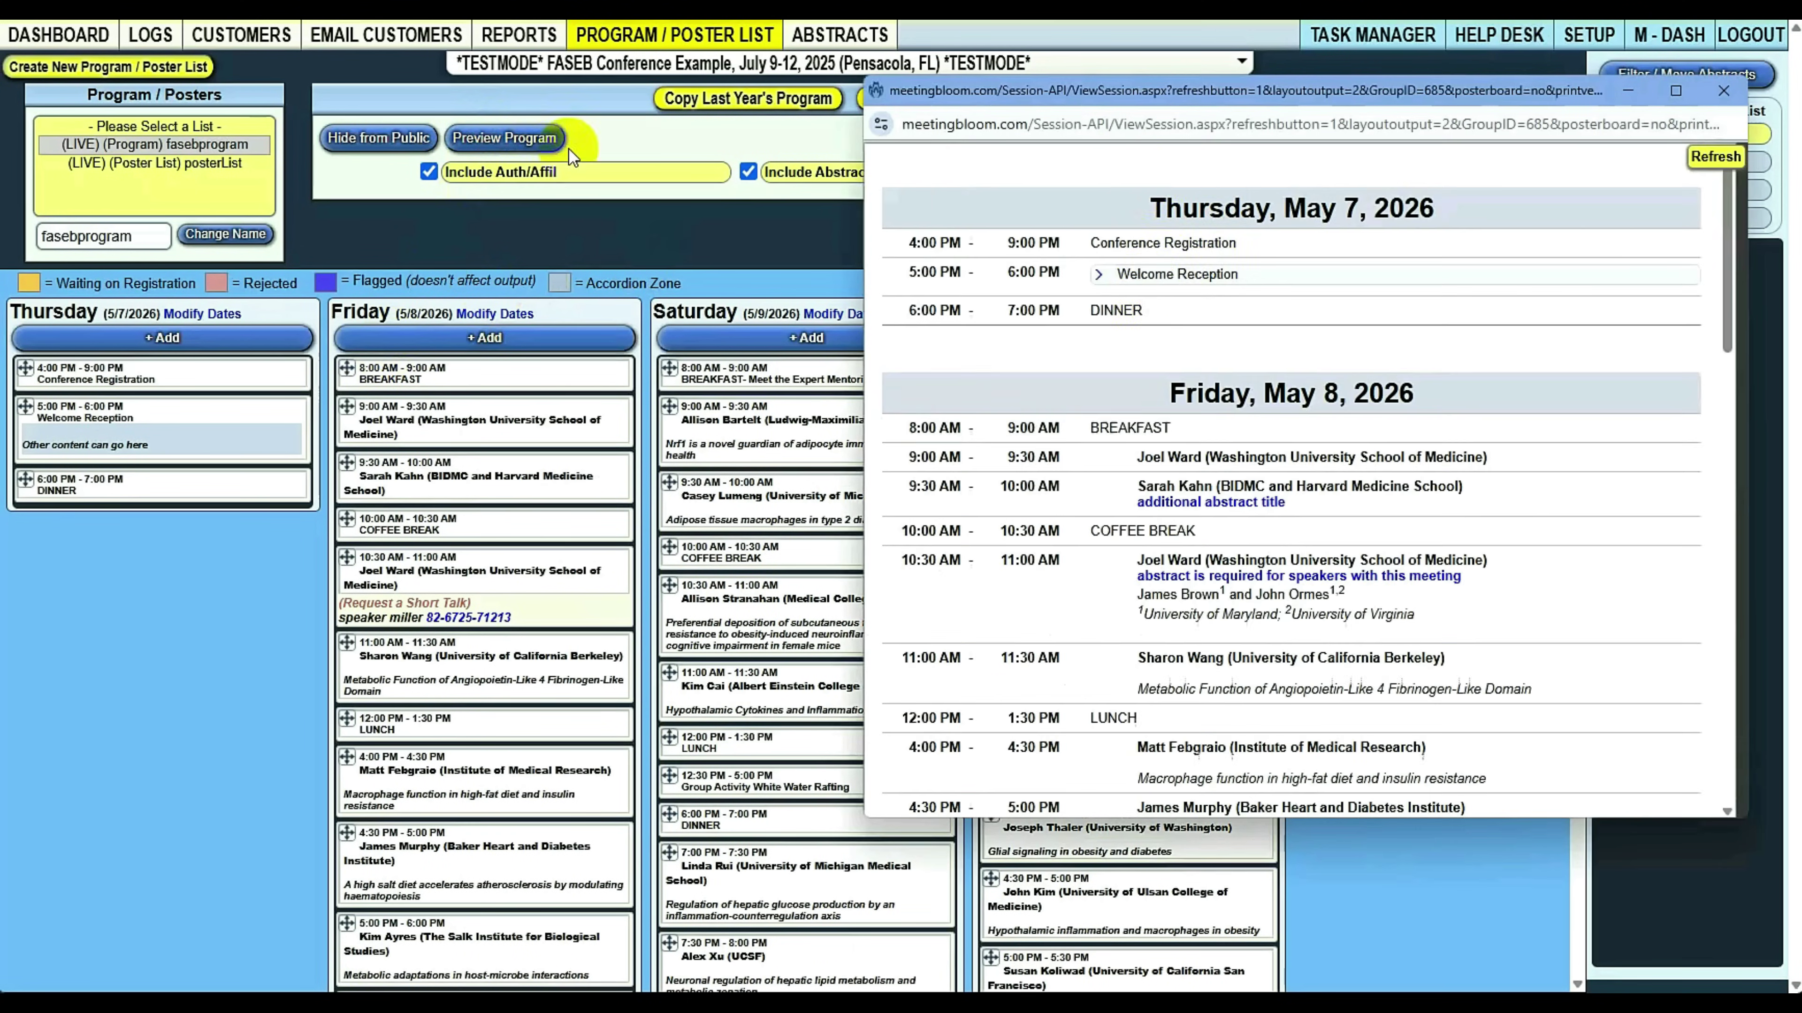
click(1141, 277)
click(1142, 280)
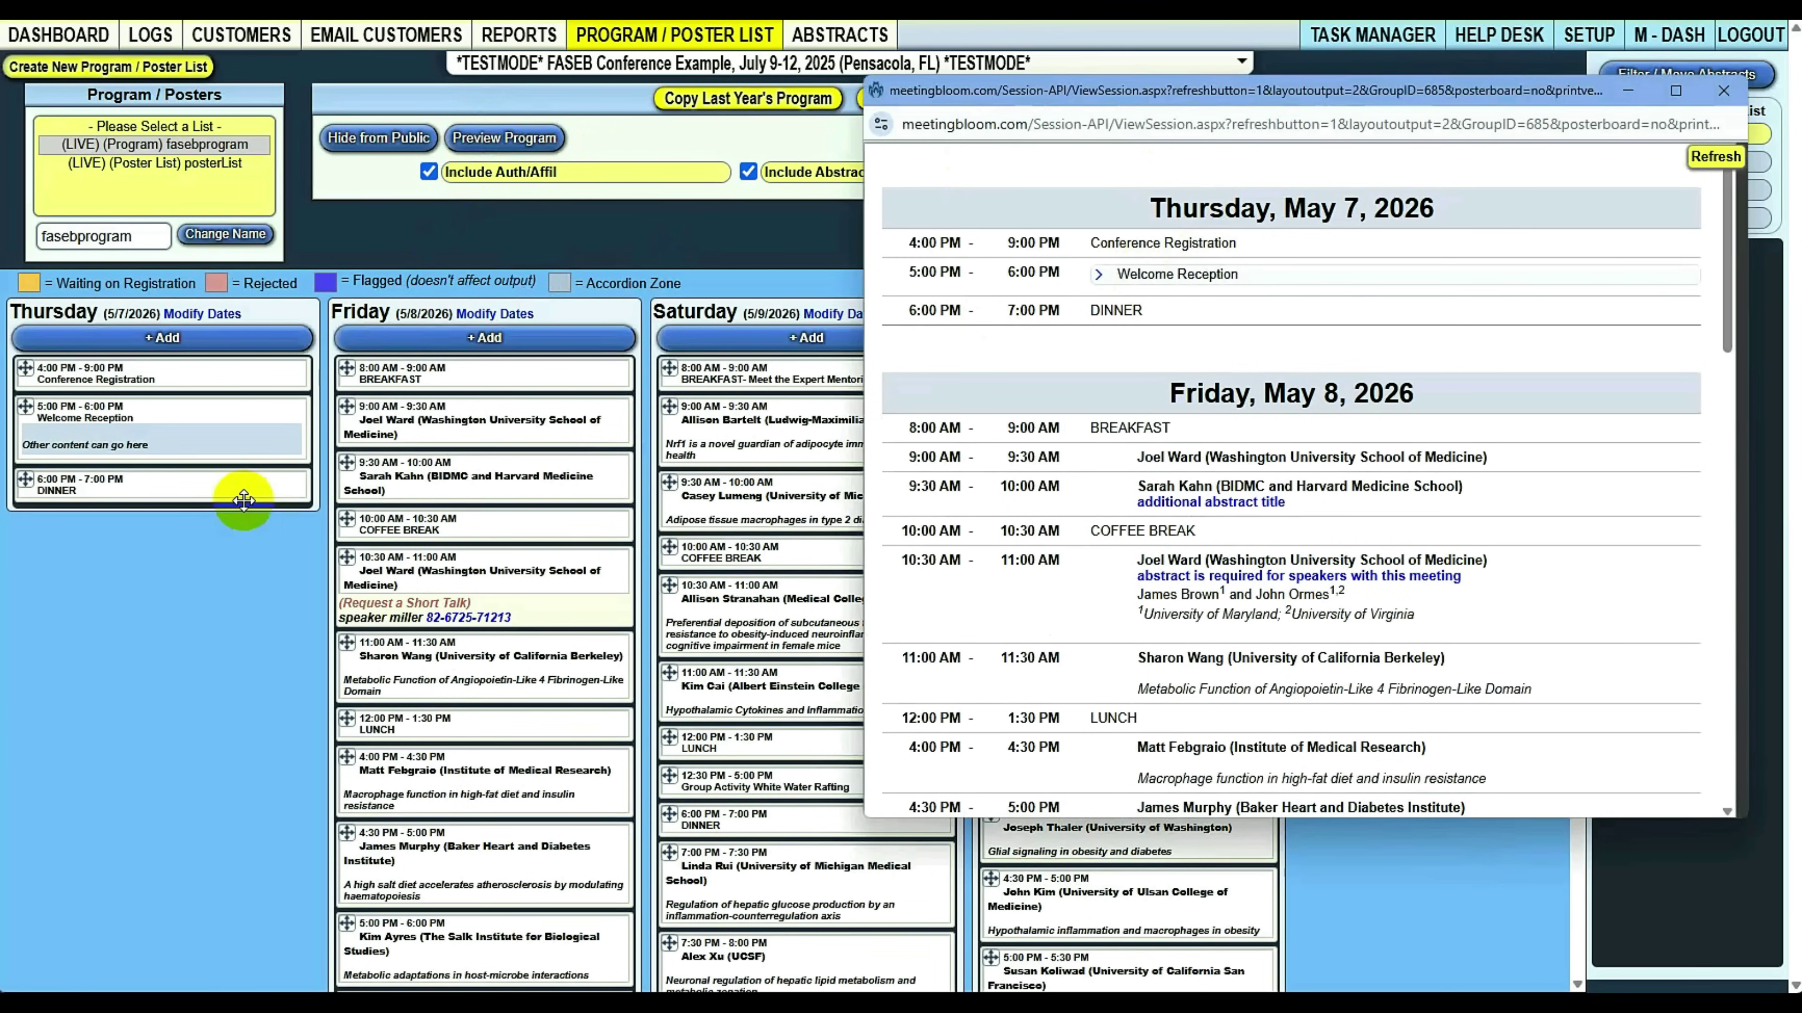
click(140, 347)
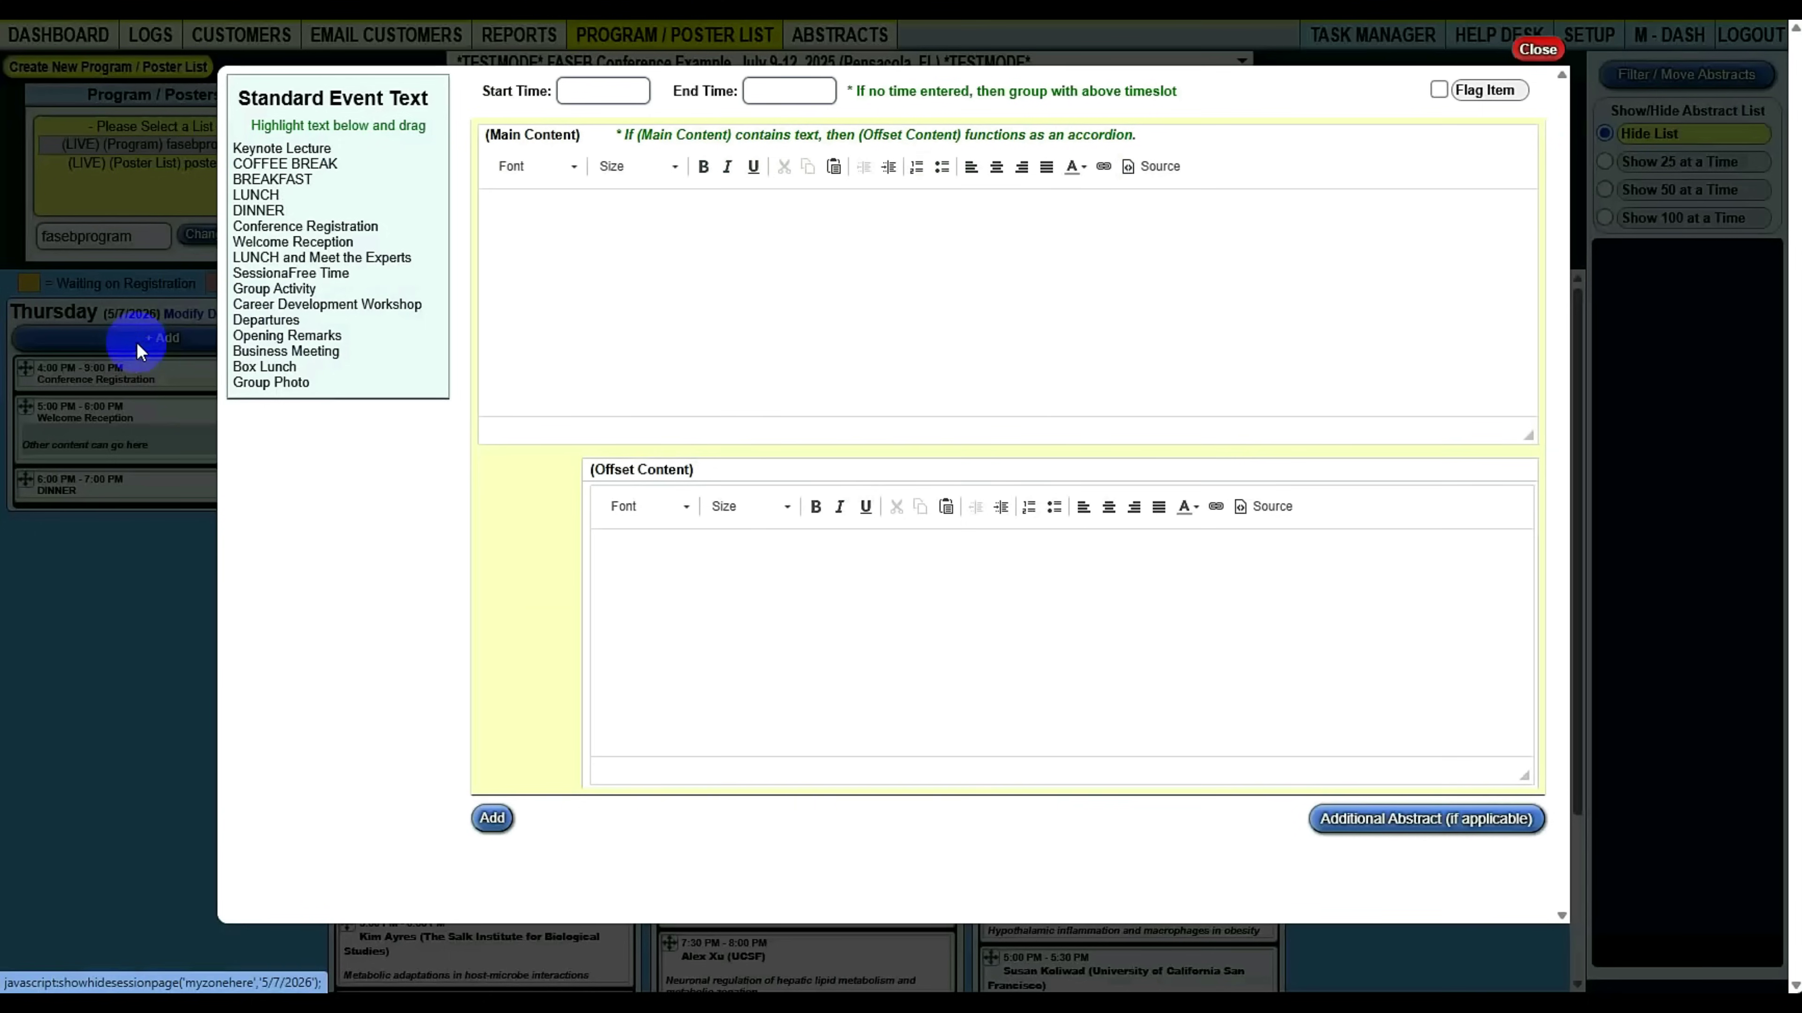
click(771, 245)
click(690, 651)
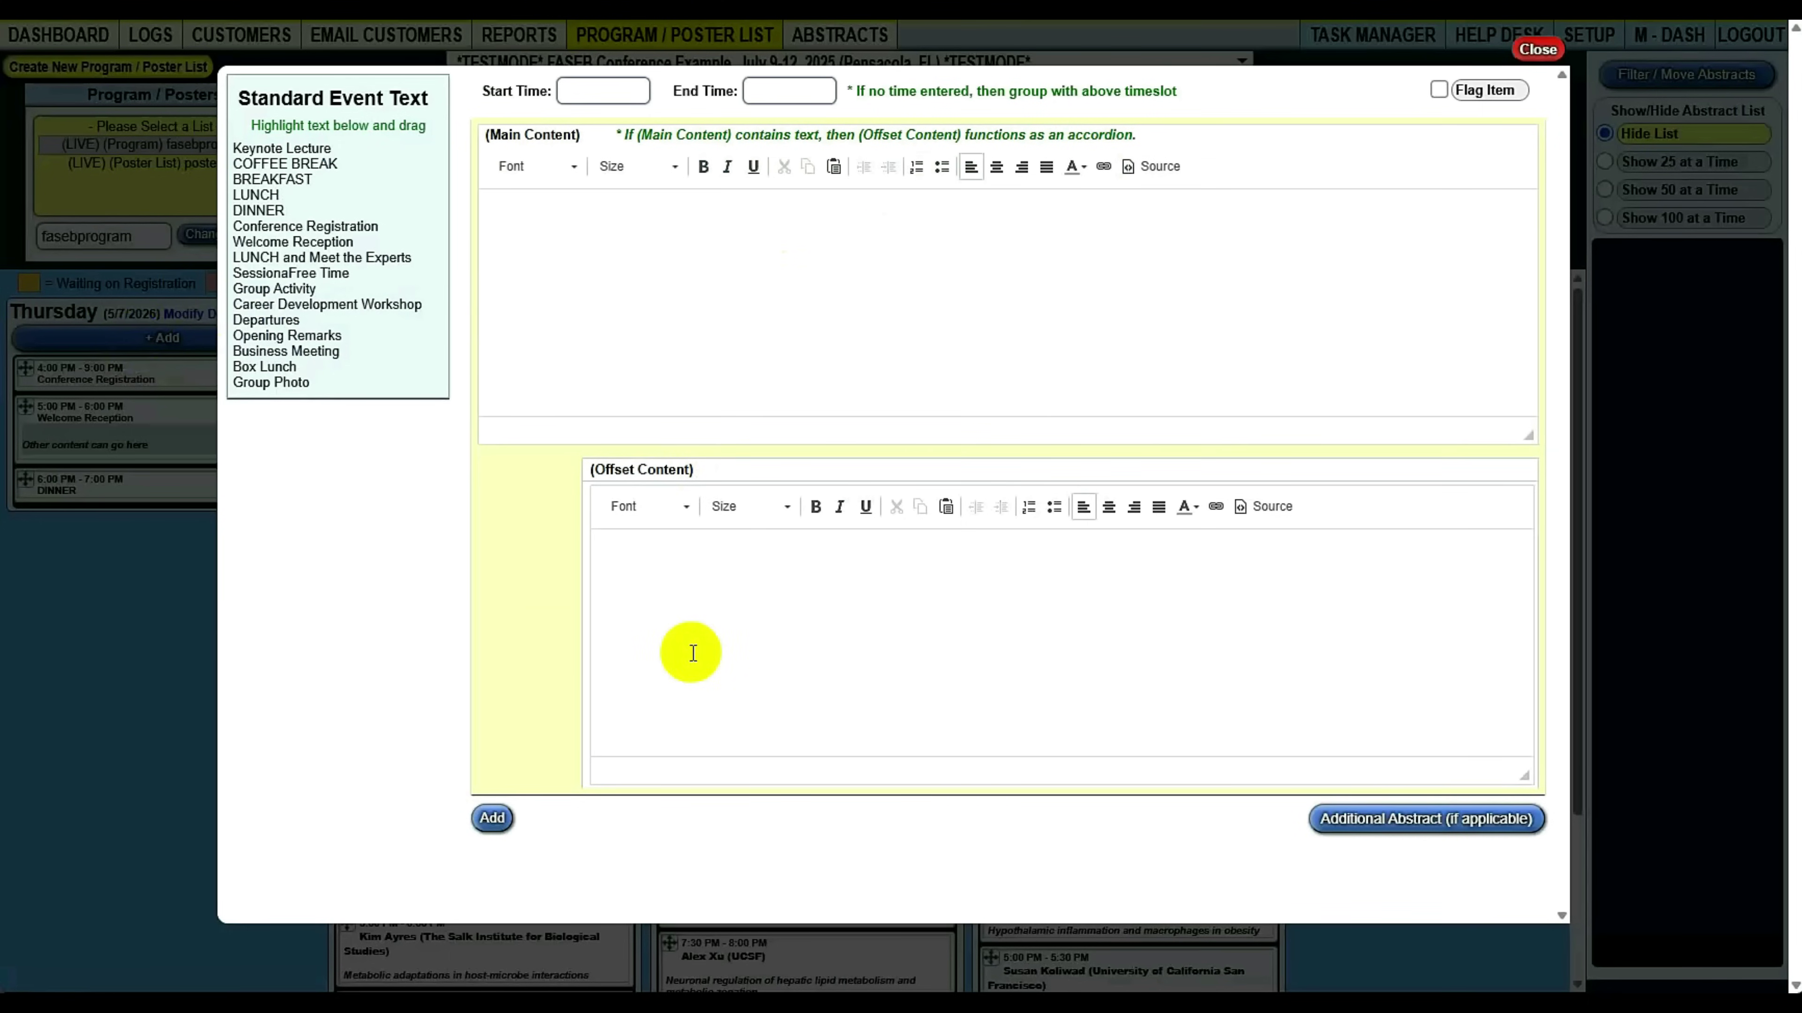
click(1535, 48)
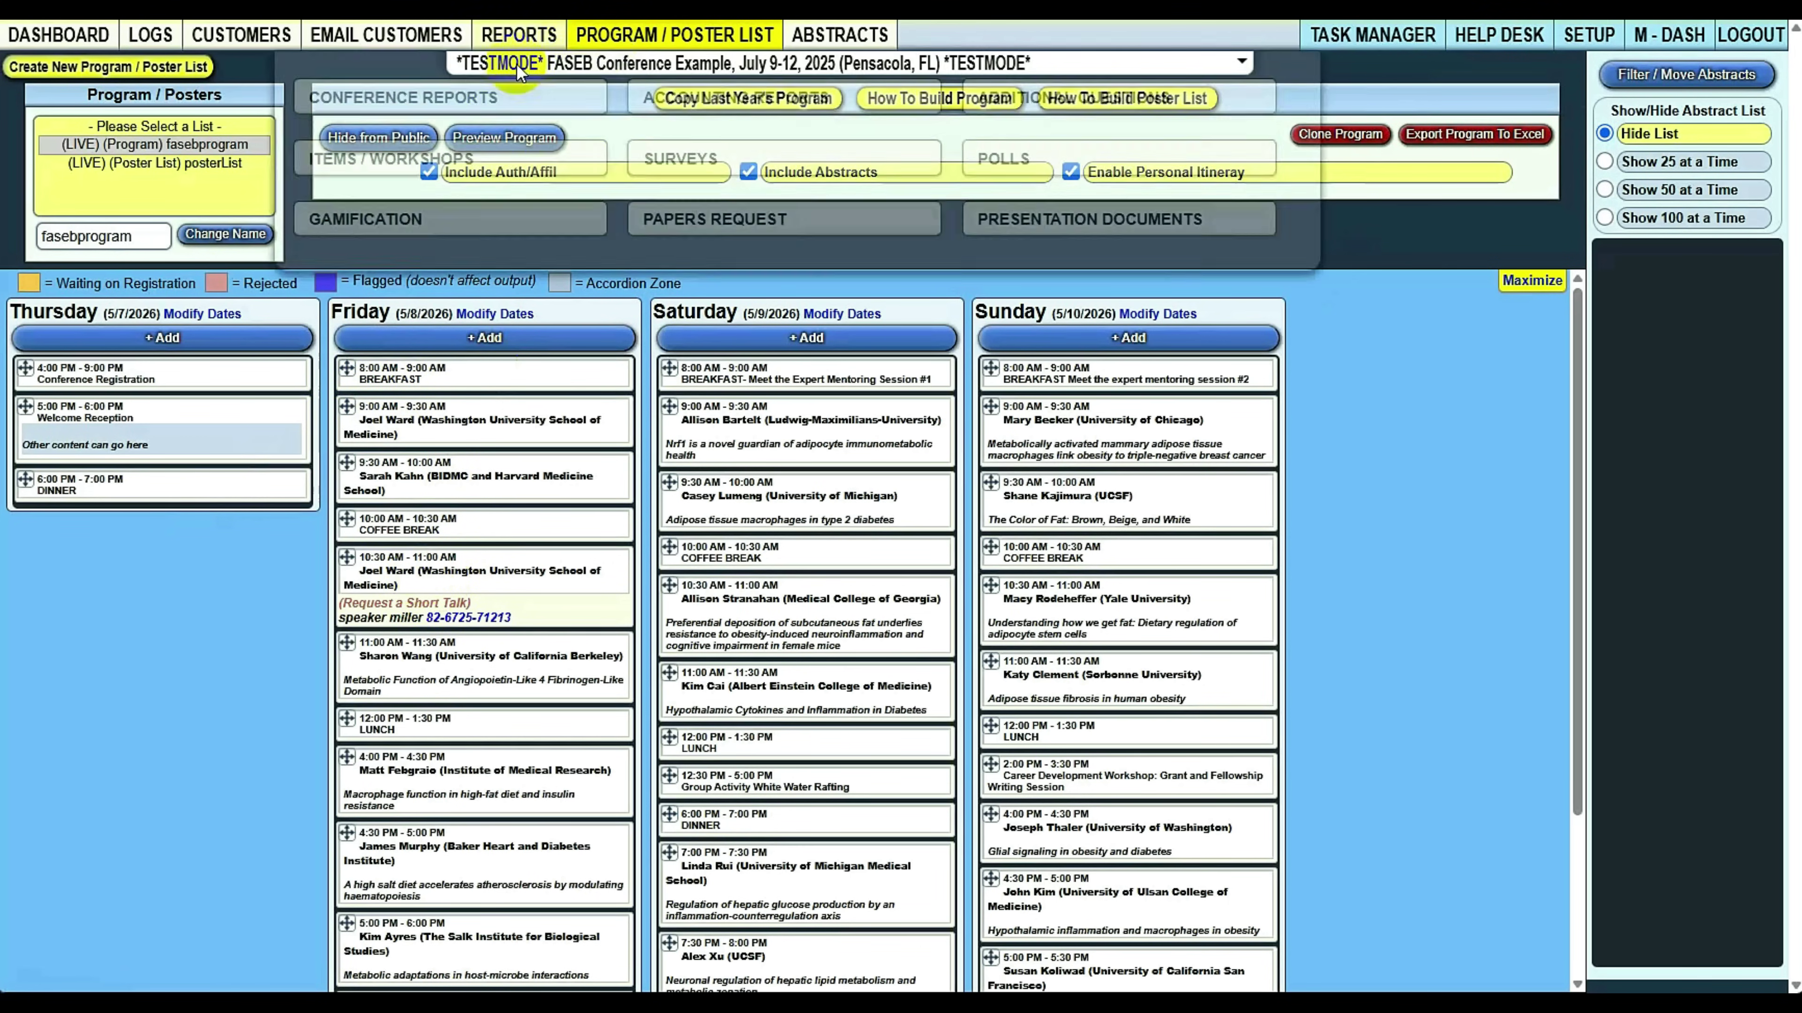
click(476, 139)
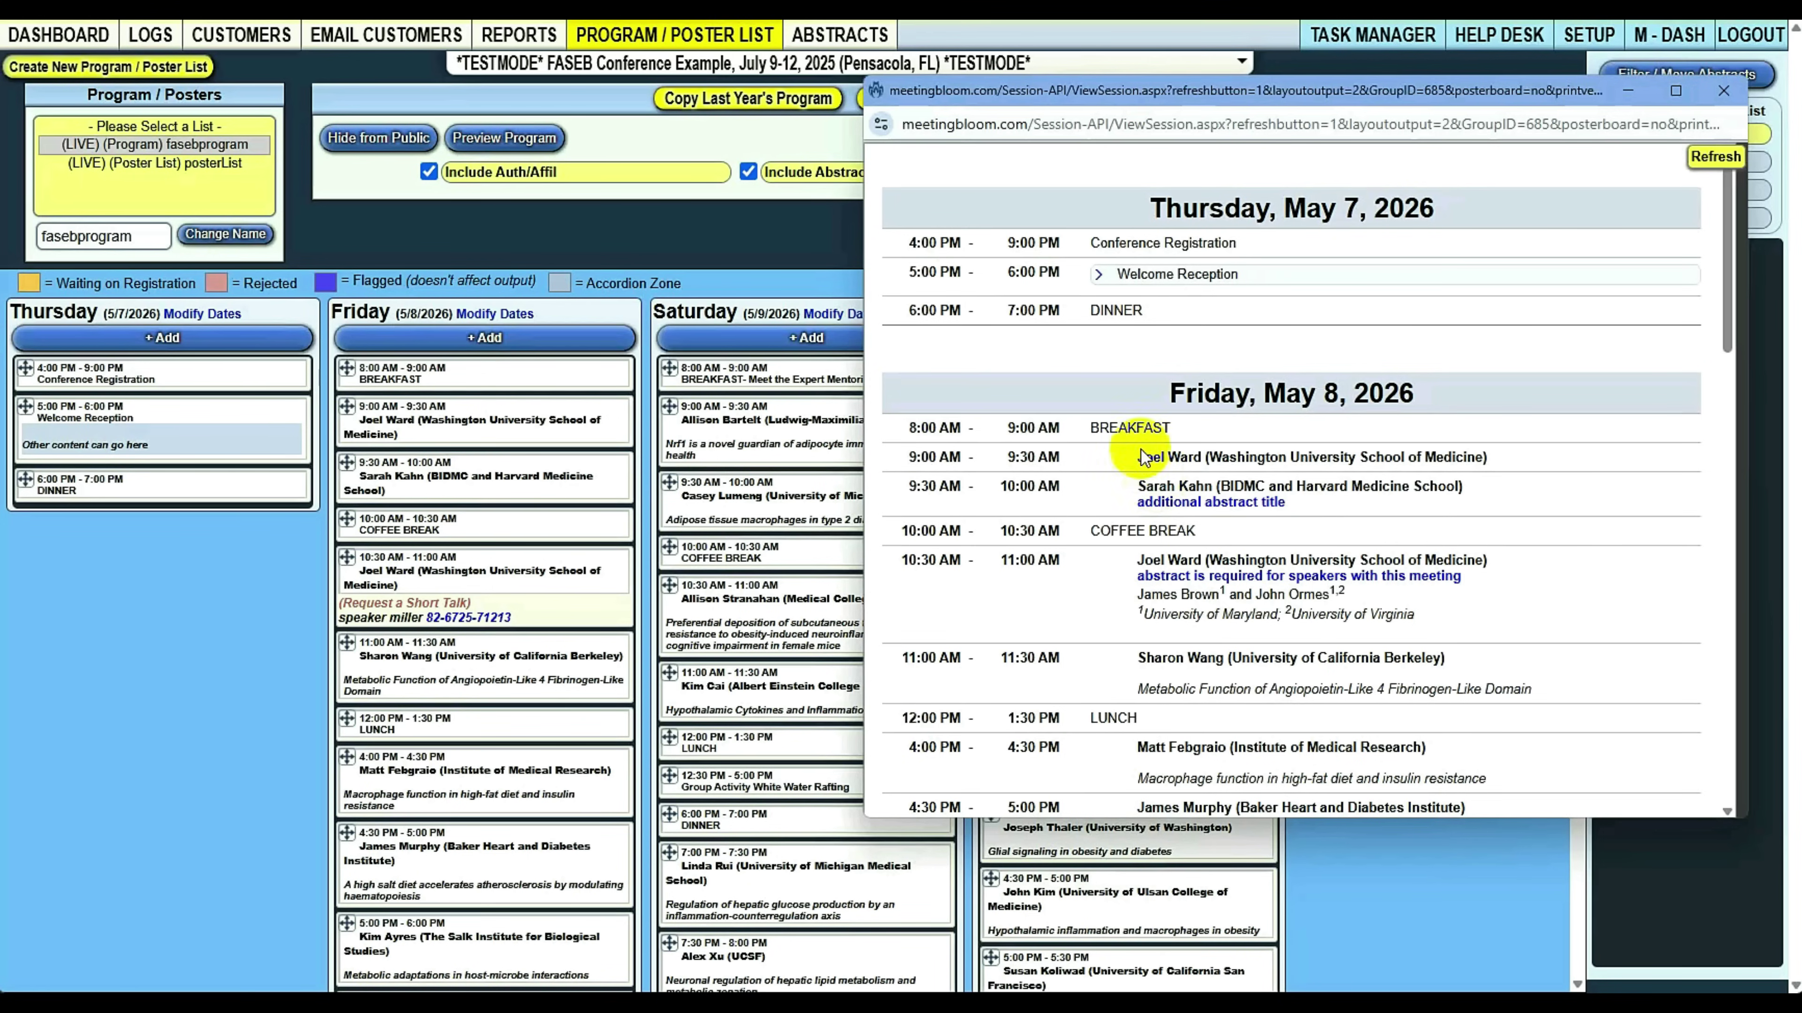
In Customers, keep the FASEB Conference Example selected as the event
click(241, 34)
click(592, 63)
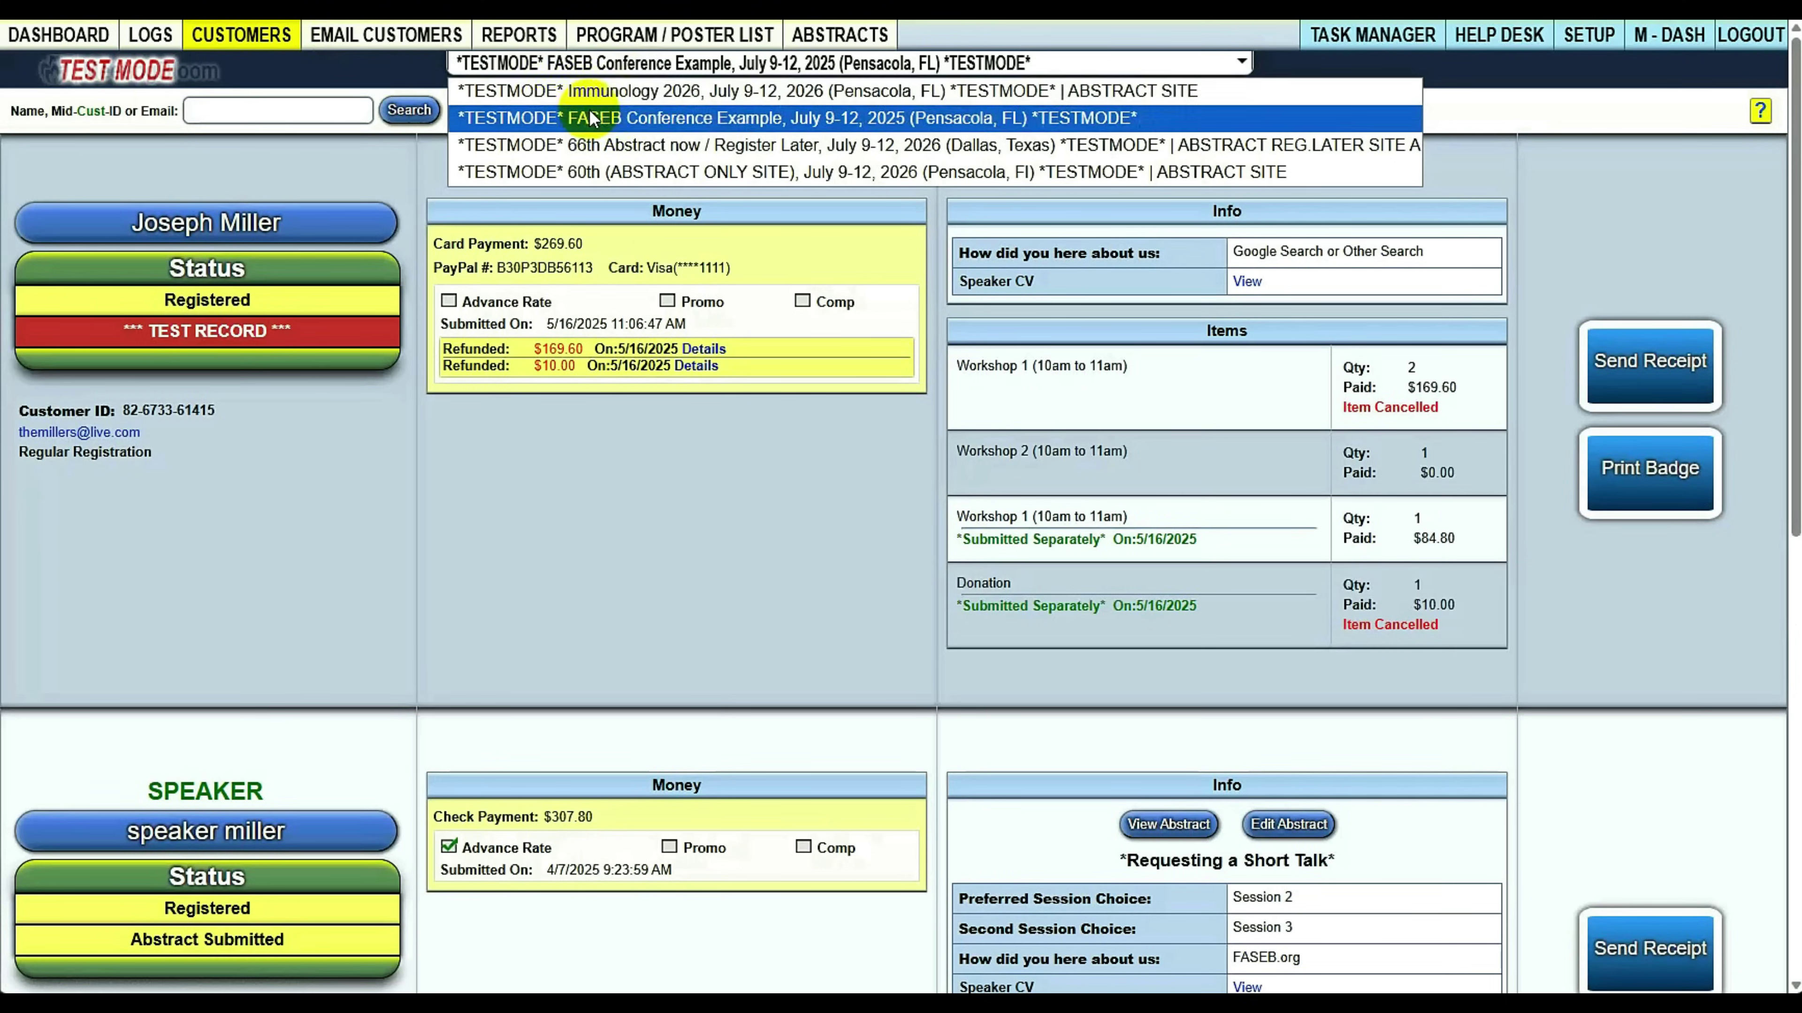
double_click(168, 410)
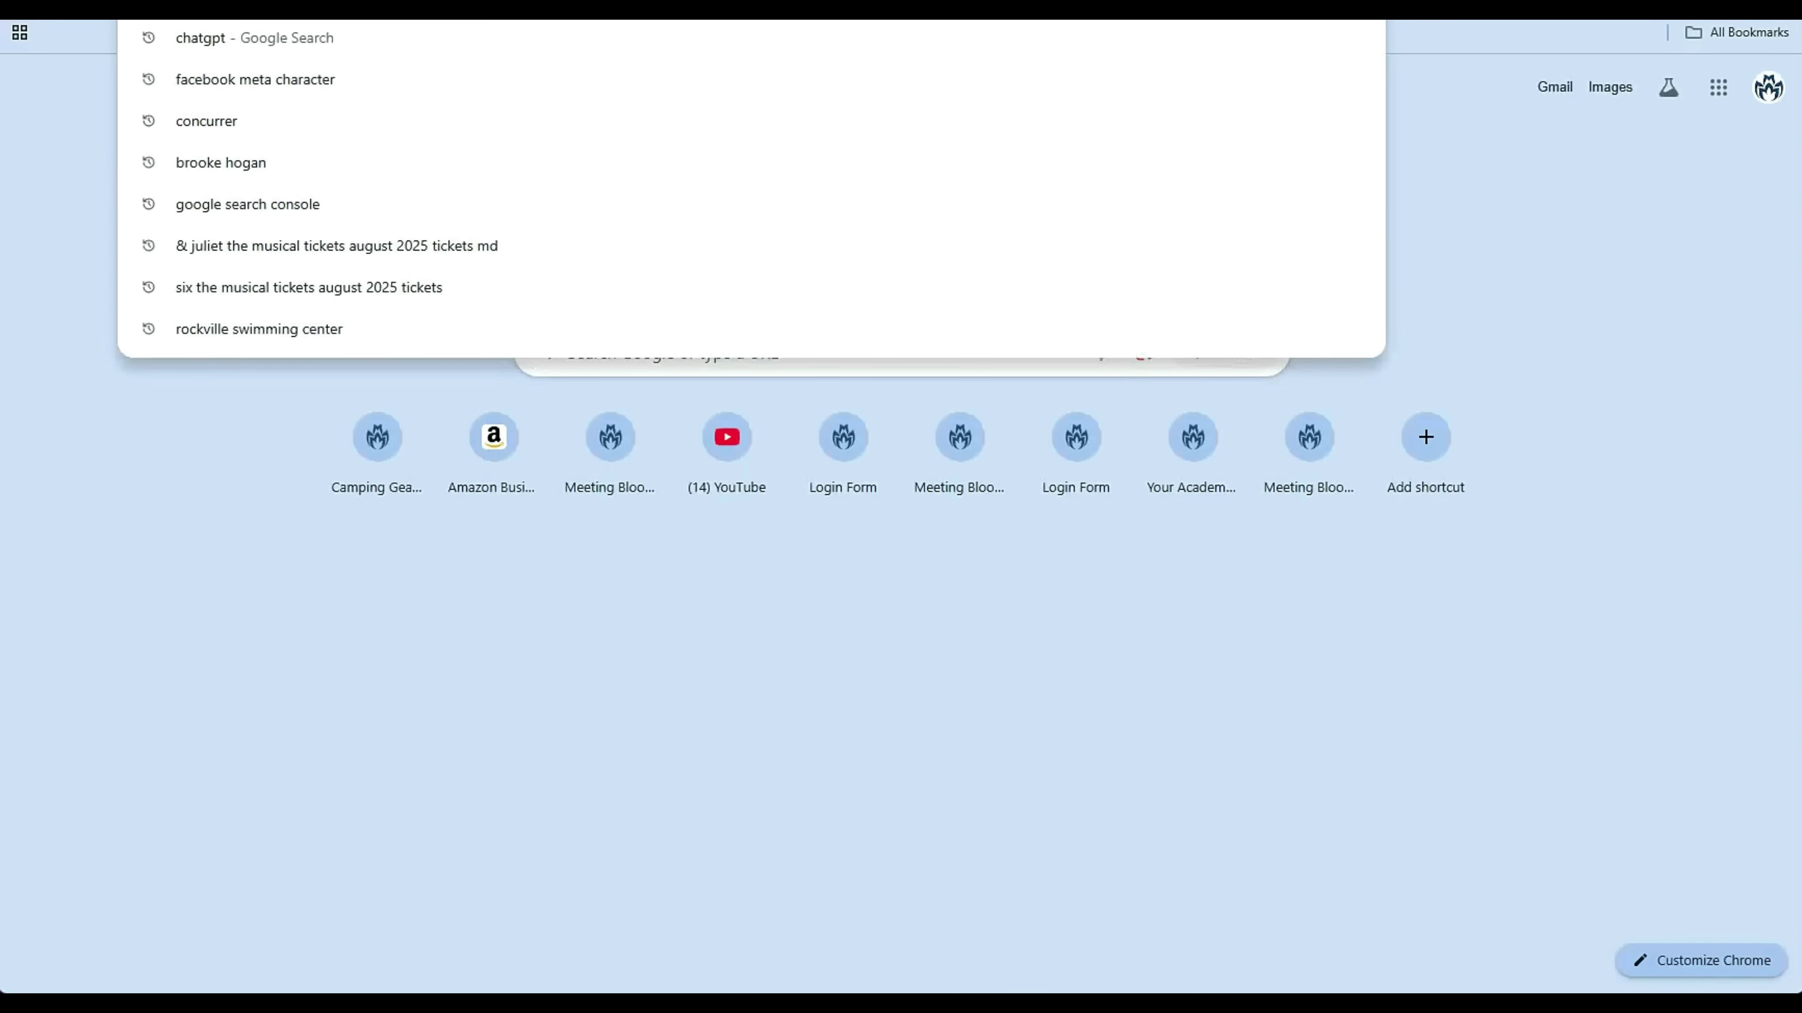
Open the event website's Program page and scroll through its sessions to the Macrophage function talk
text(we)
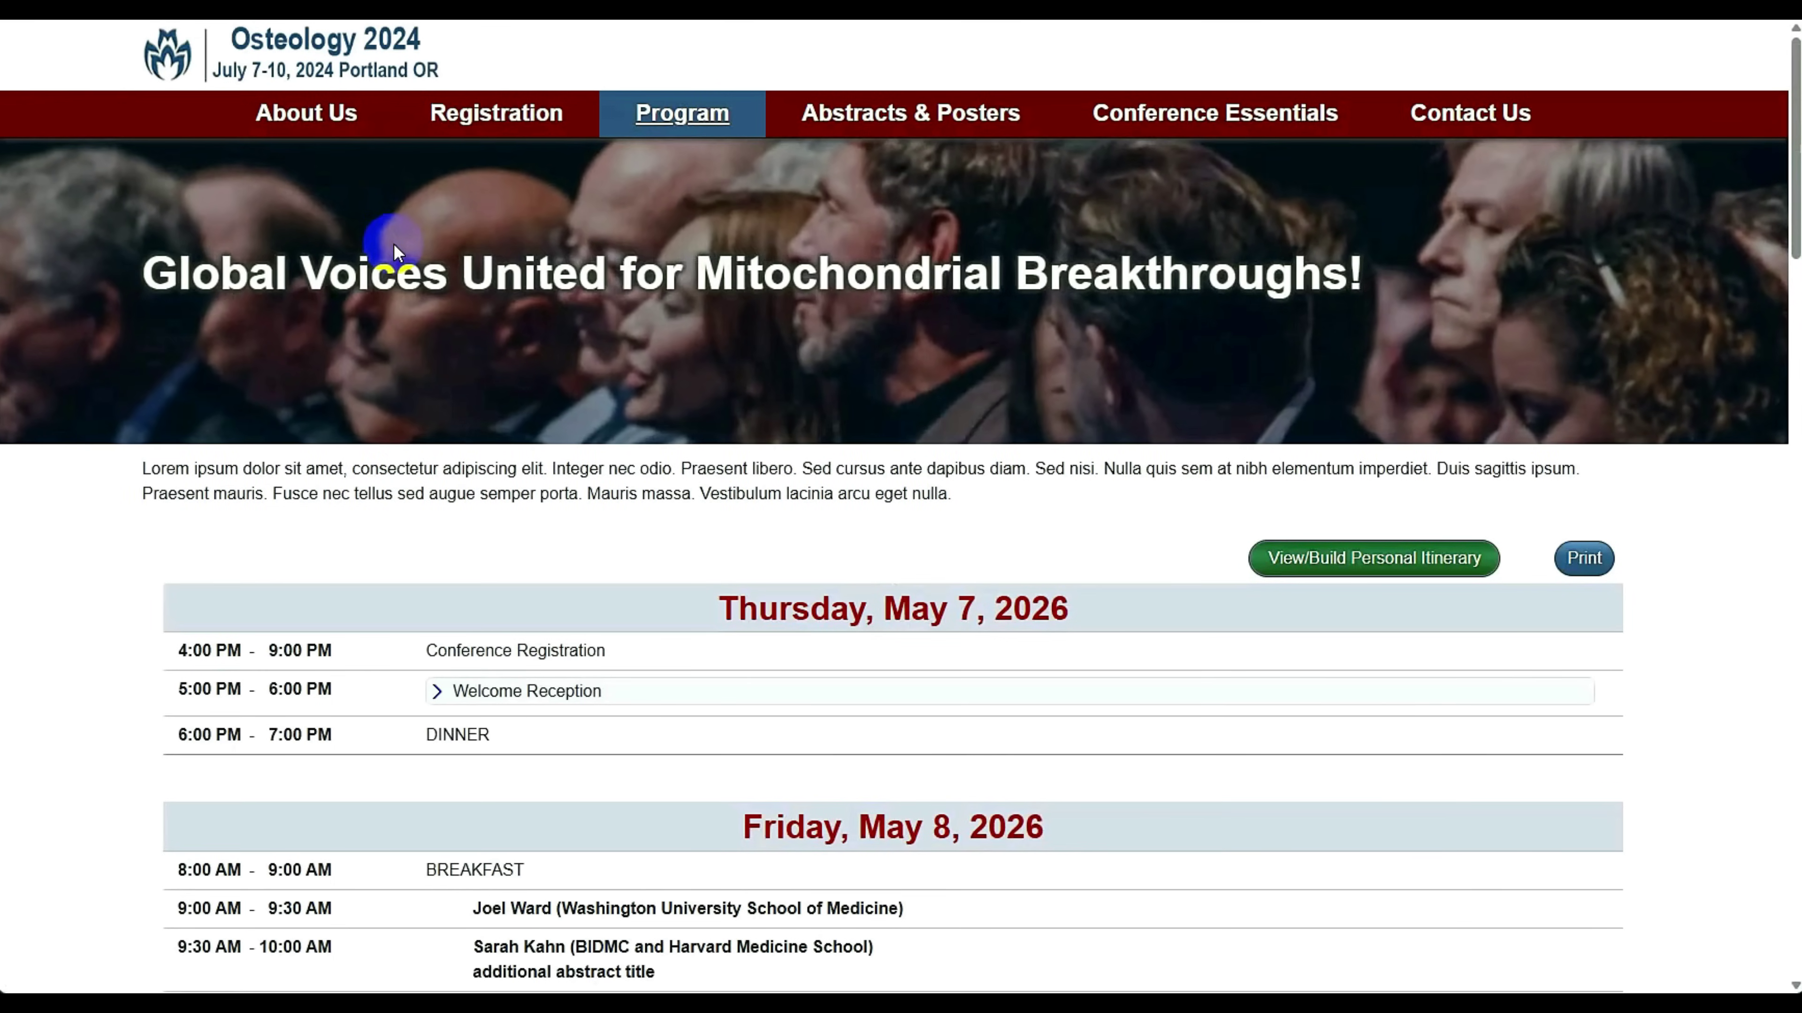
click(314, 42)
mouse_move(320, 115)
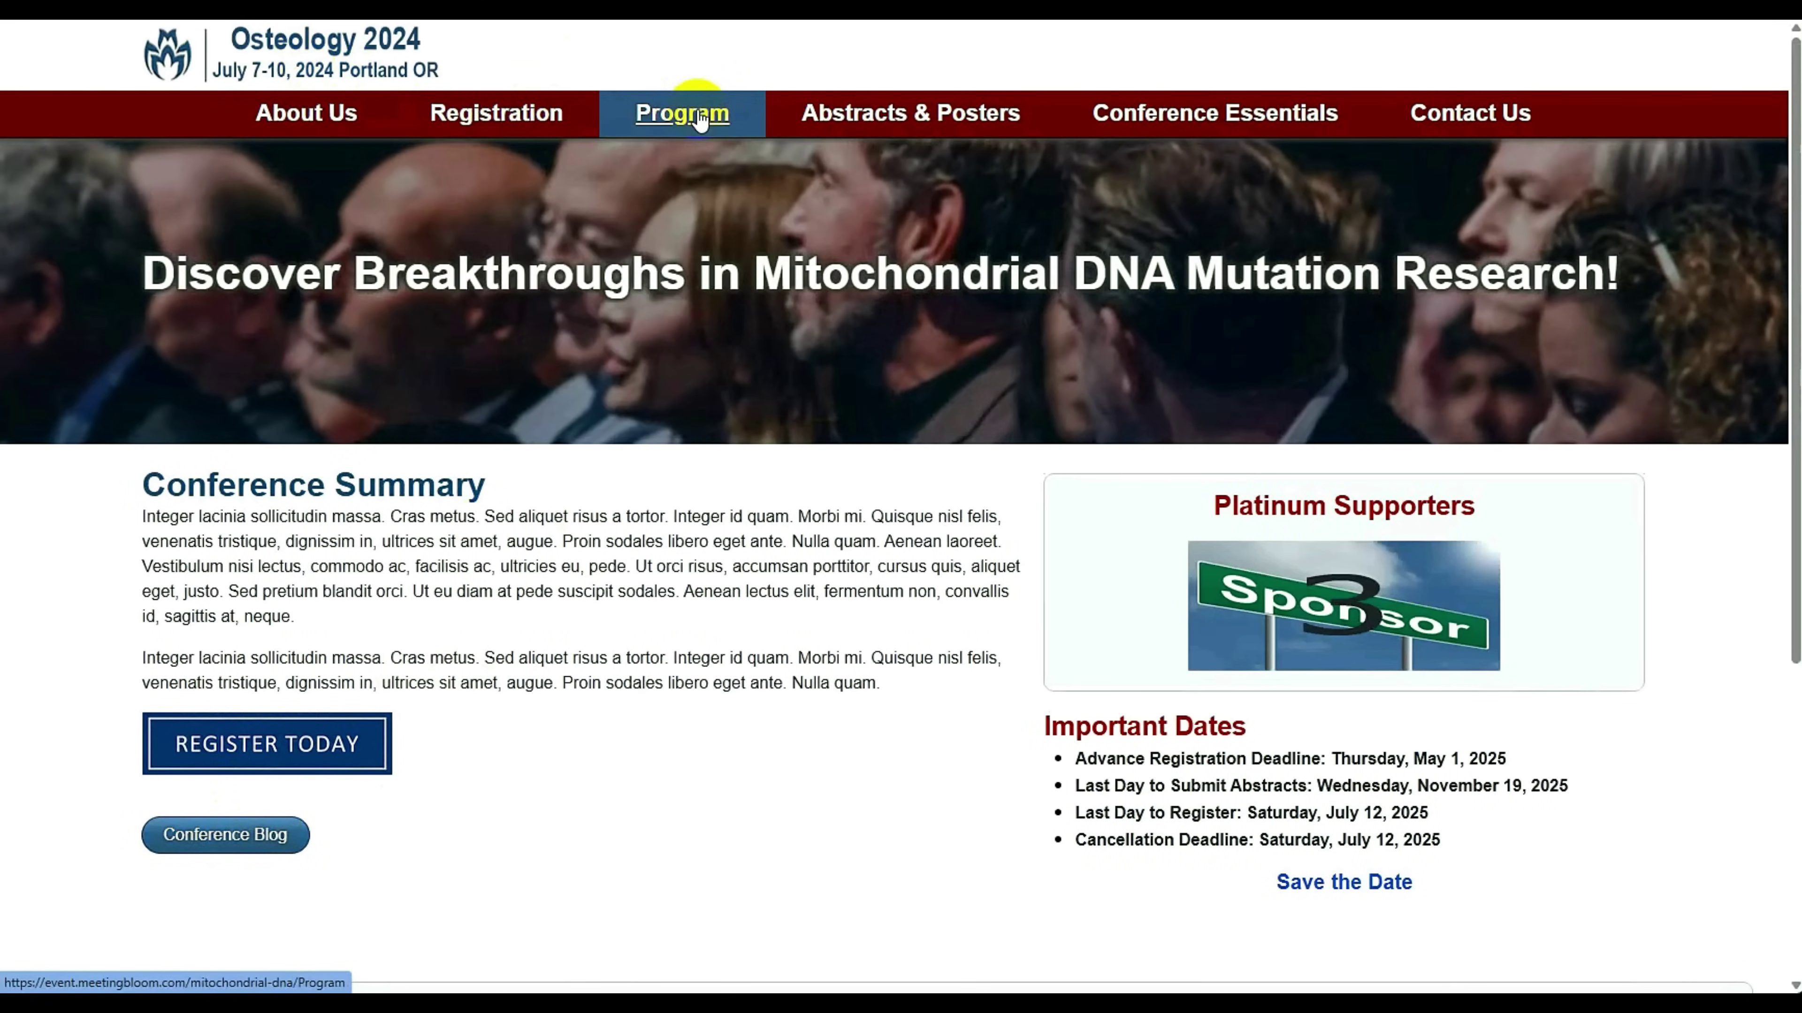
click(695, 115)
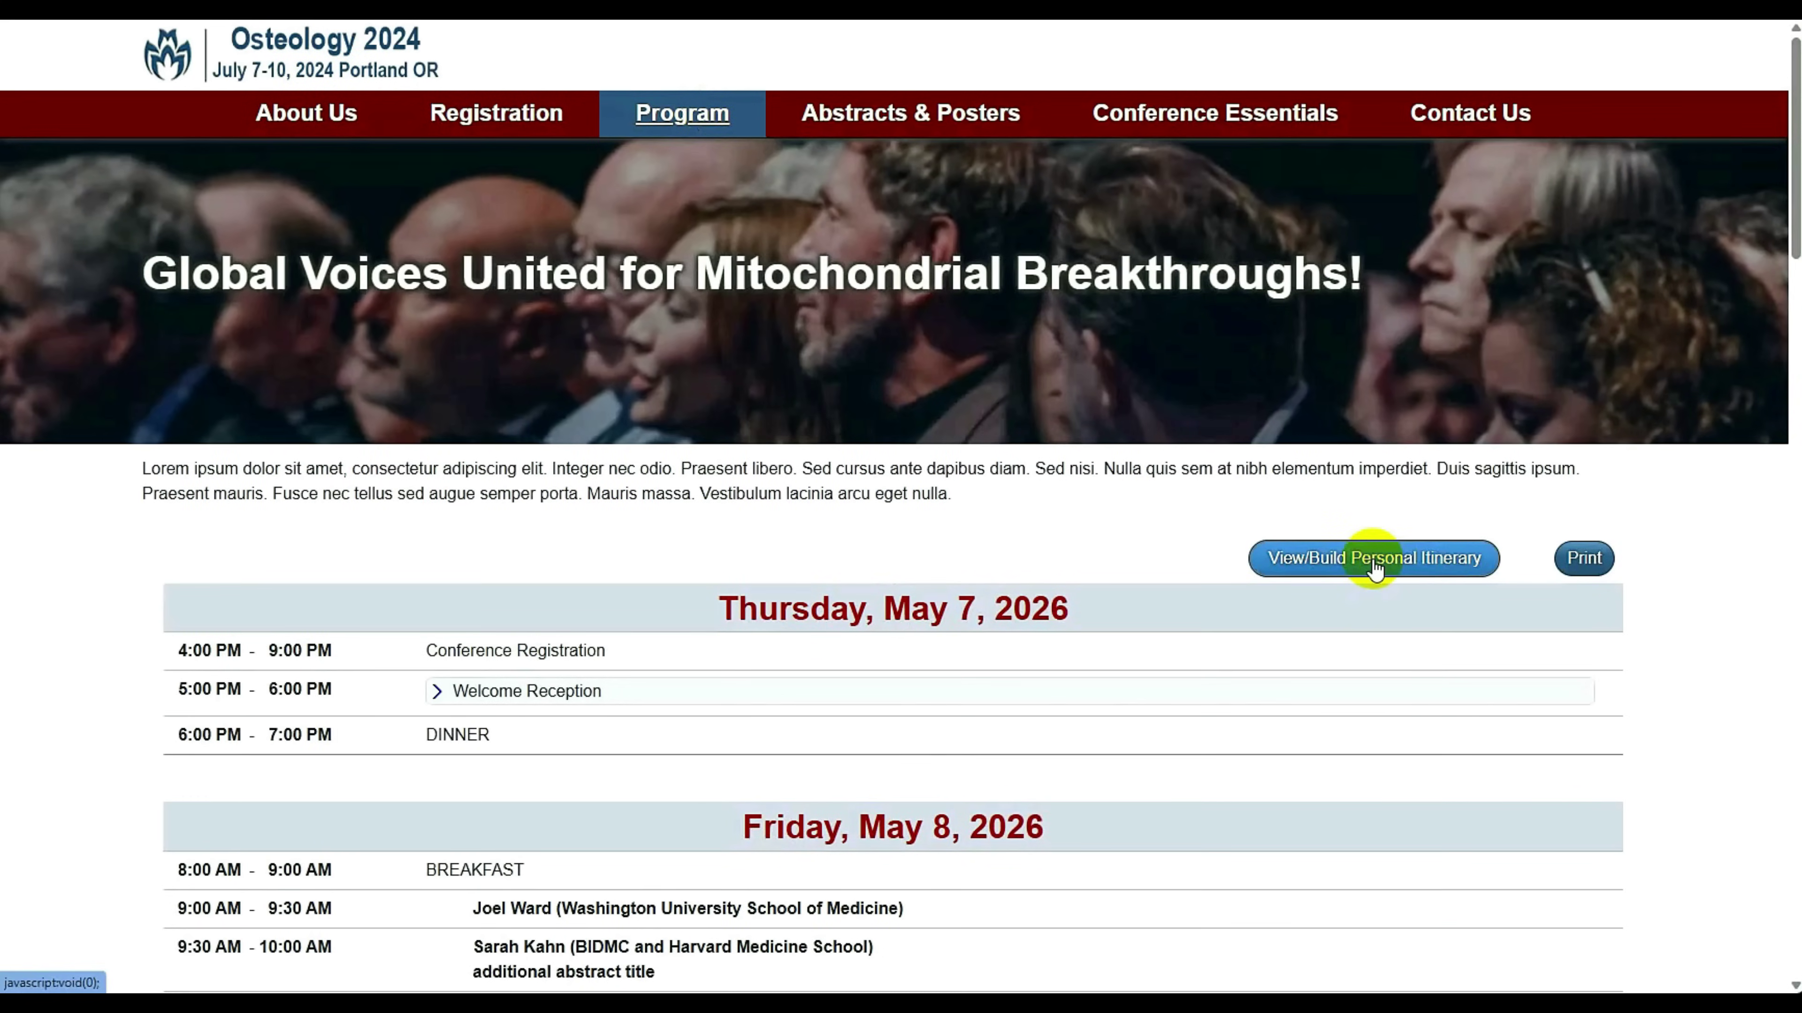
scroll(1374, 566, down, 15)
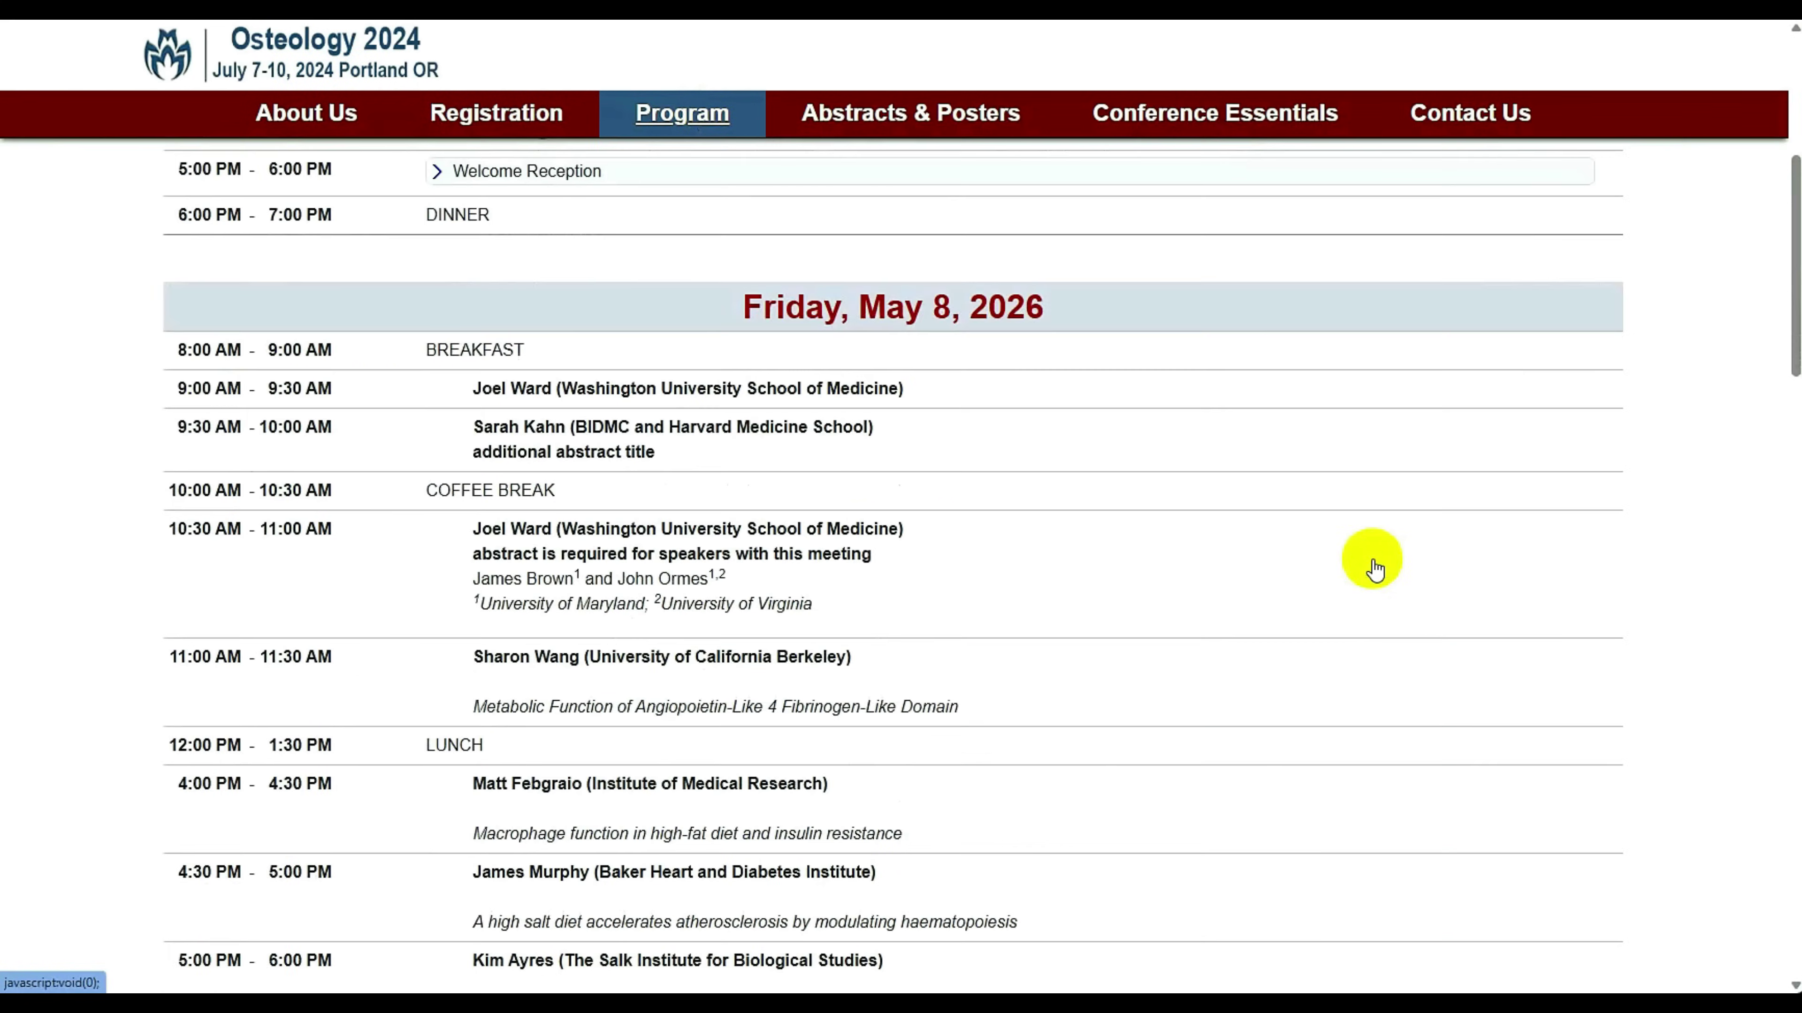
scroll(1372, 560, up, 15)
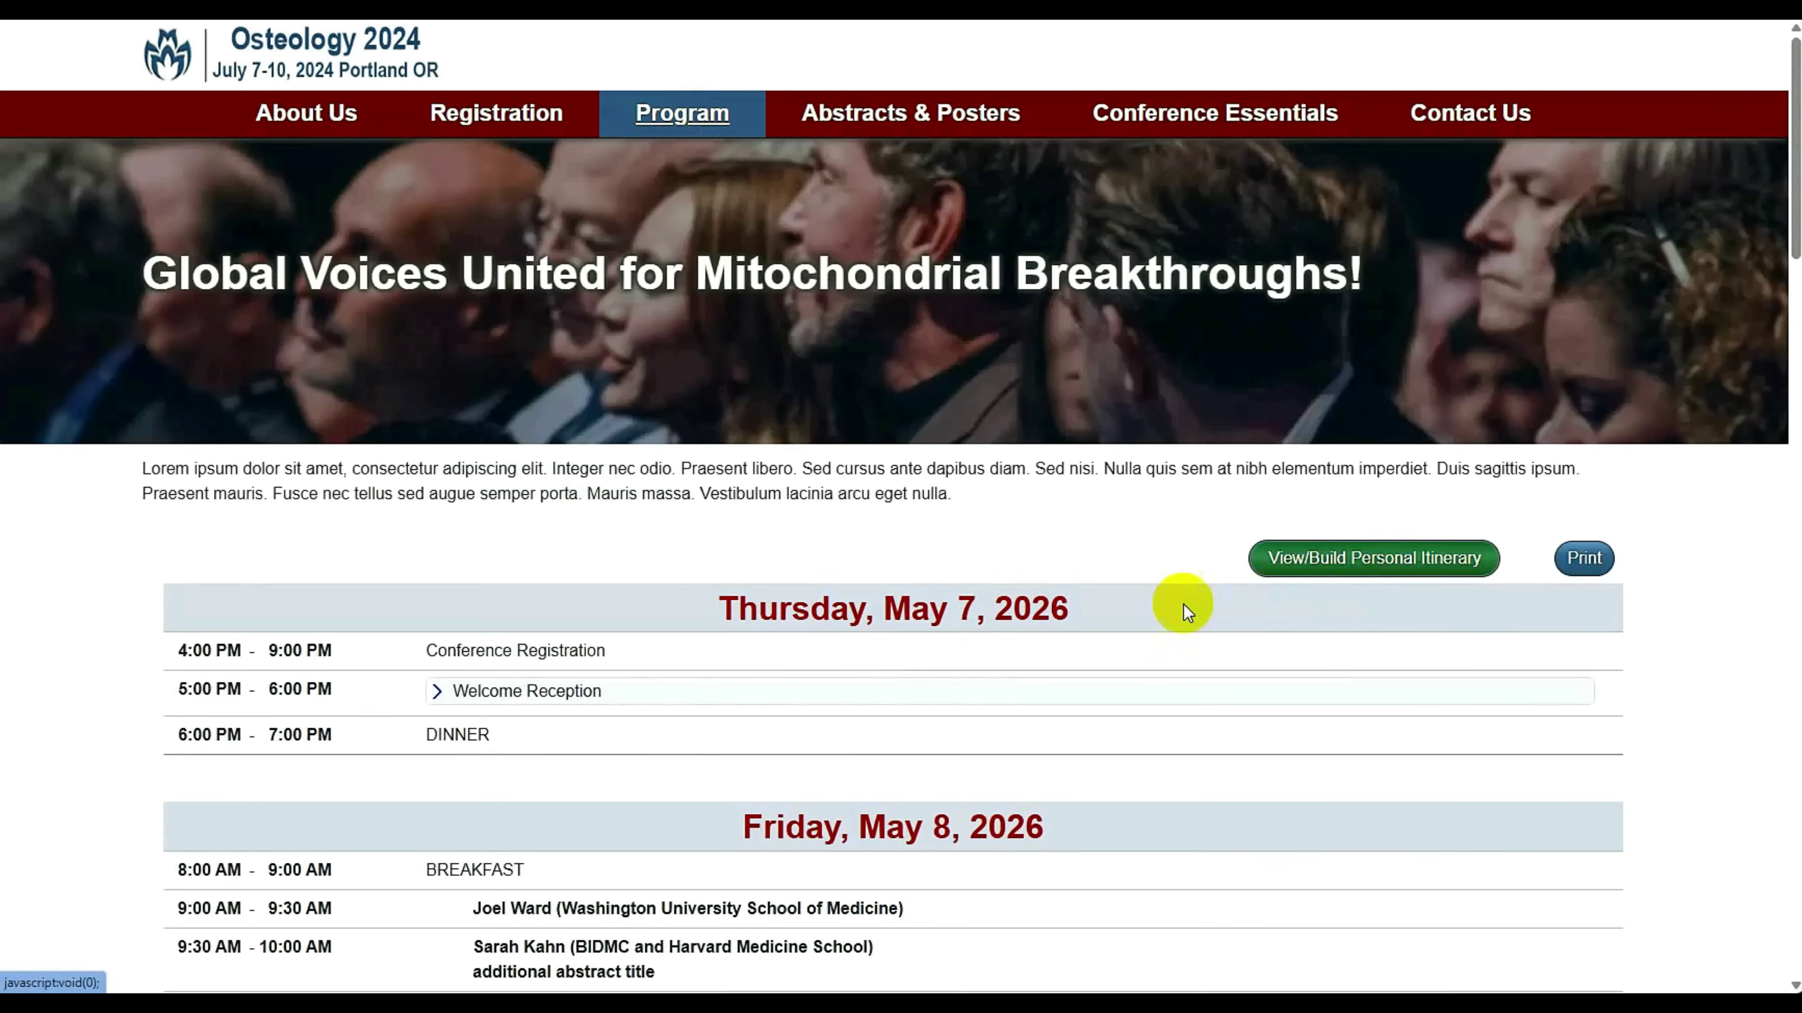
scroll(1178, 603, down, 6)
scroll(607, 706, down, 6)
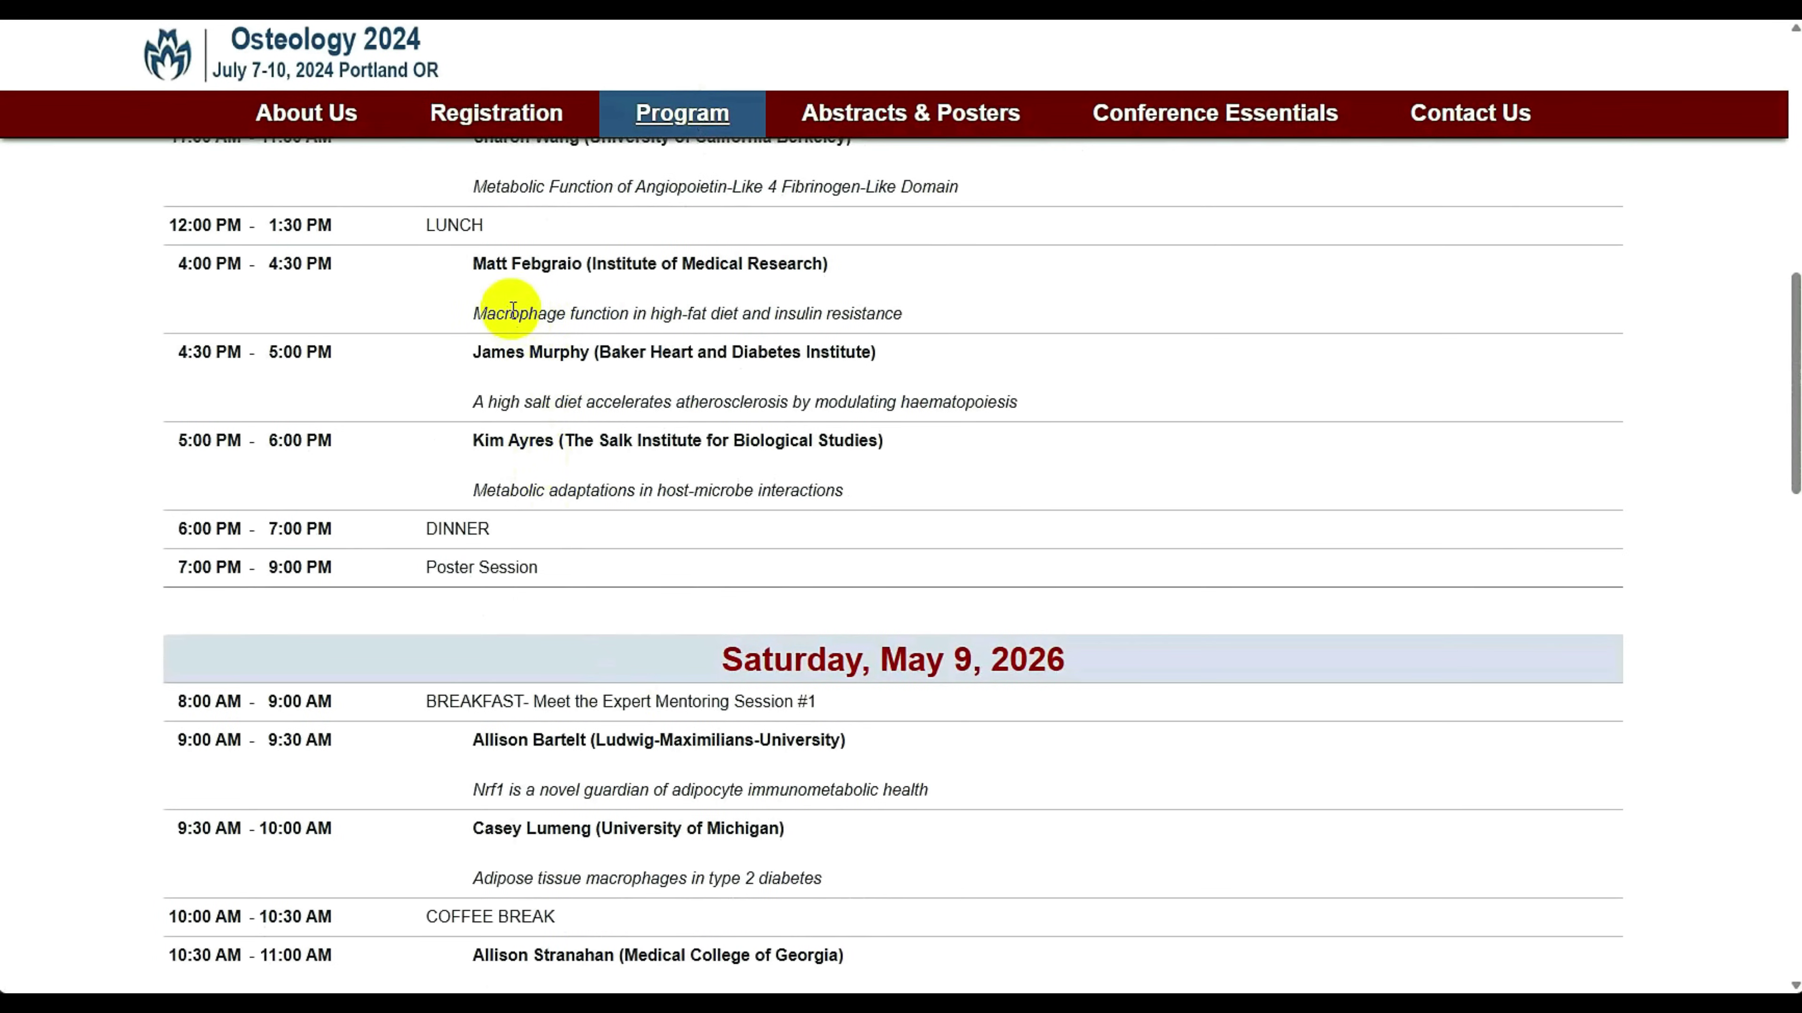
drag(513, 310, 647, 313)
Log in to the personal itinerary with the customer ID and look over the Welcome Reception and Dinner notes
click(525, 398)
scroll(859, 396, up, 15)
click(1314, 558)
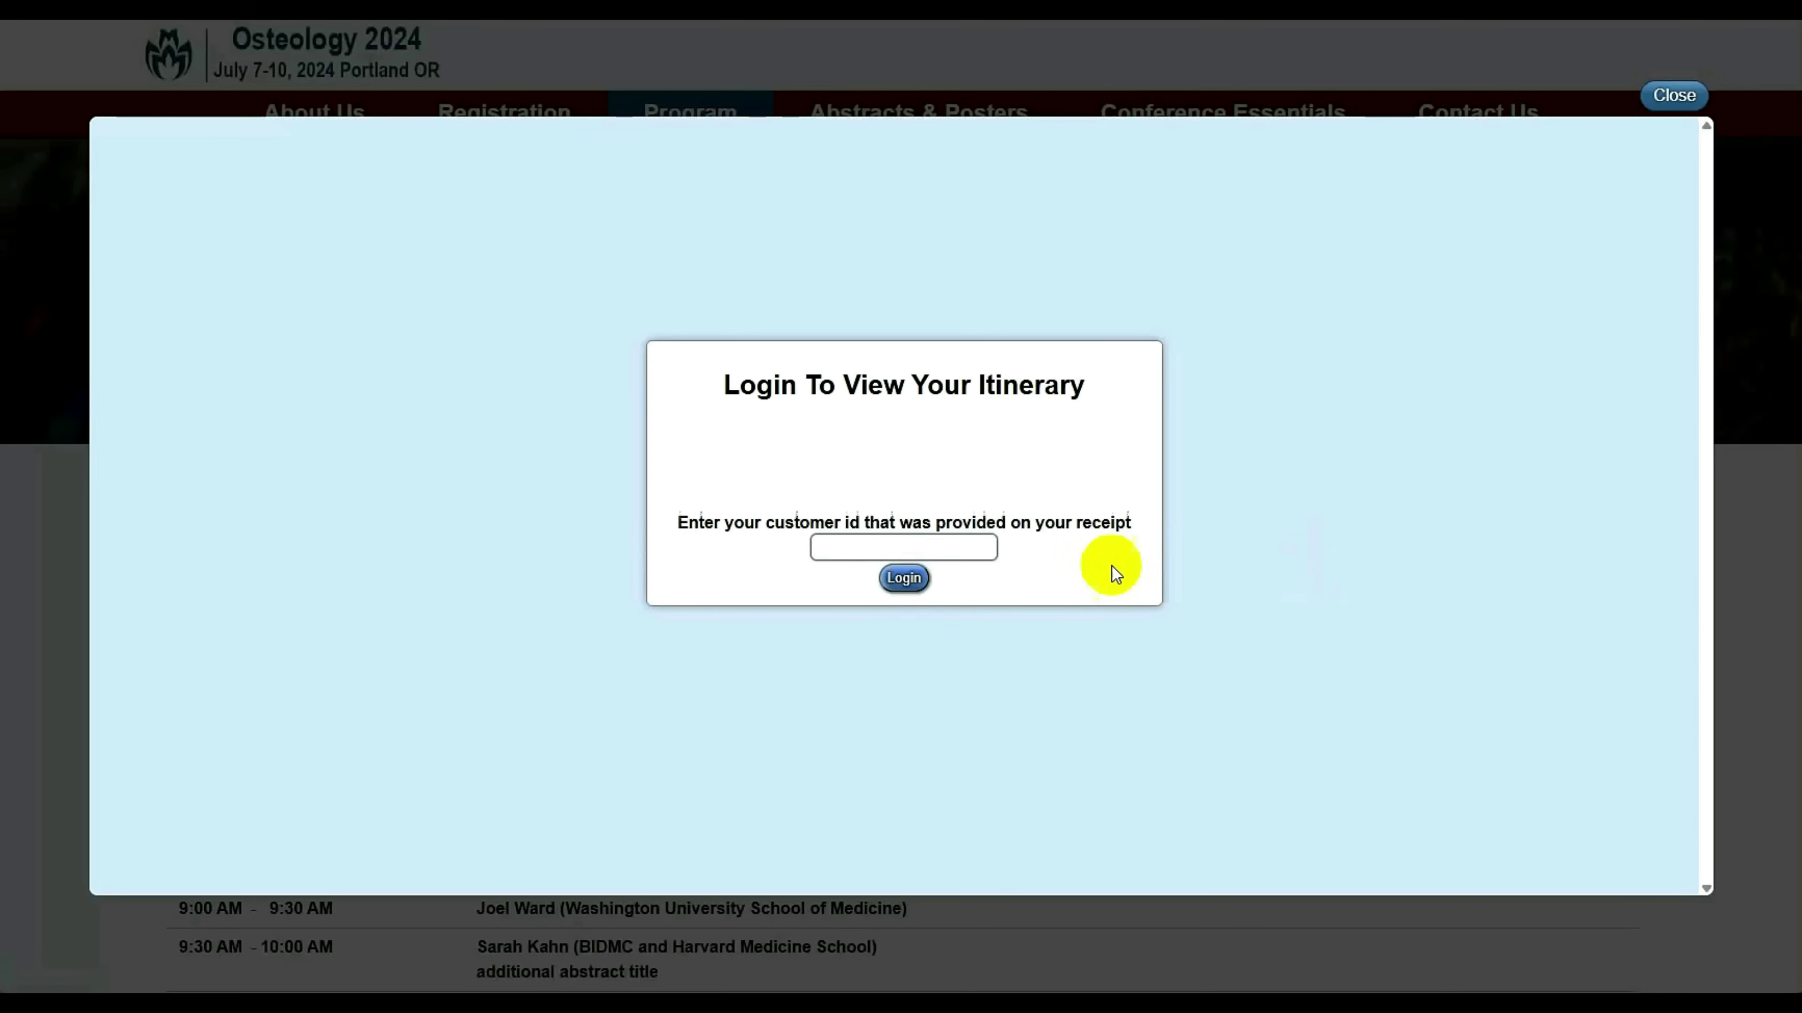
click(780, 454)
click(845, 541)
click(908, 590)
click(904, 577)
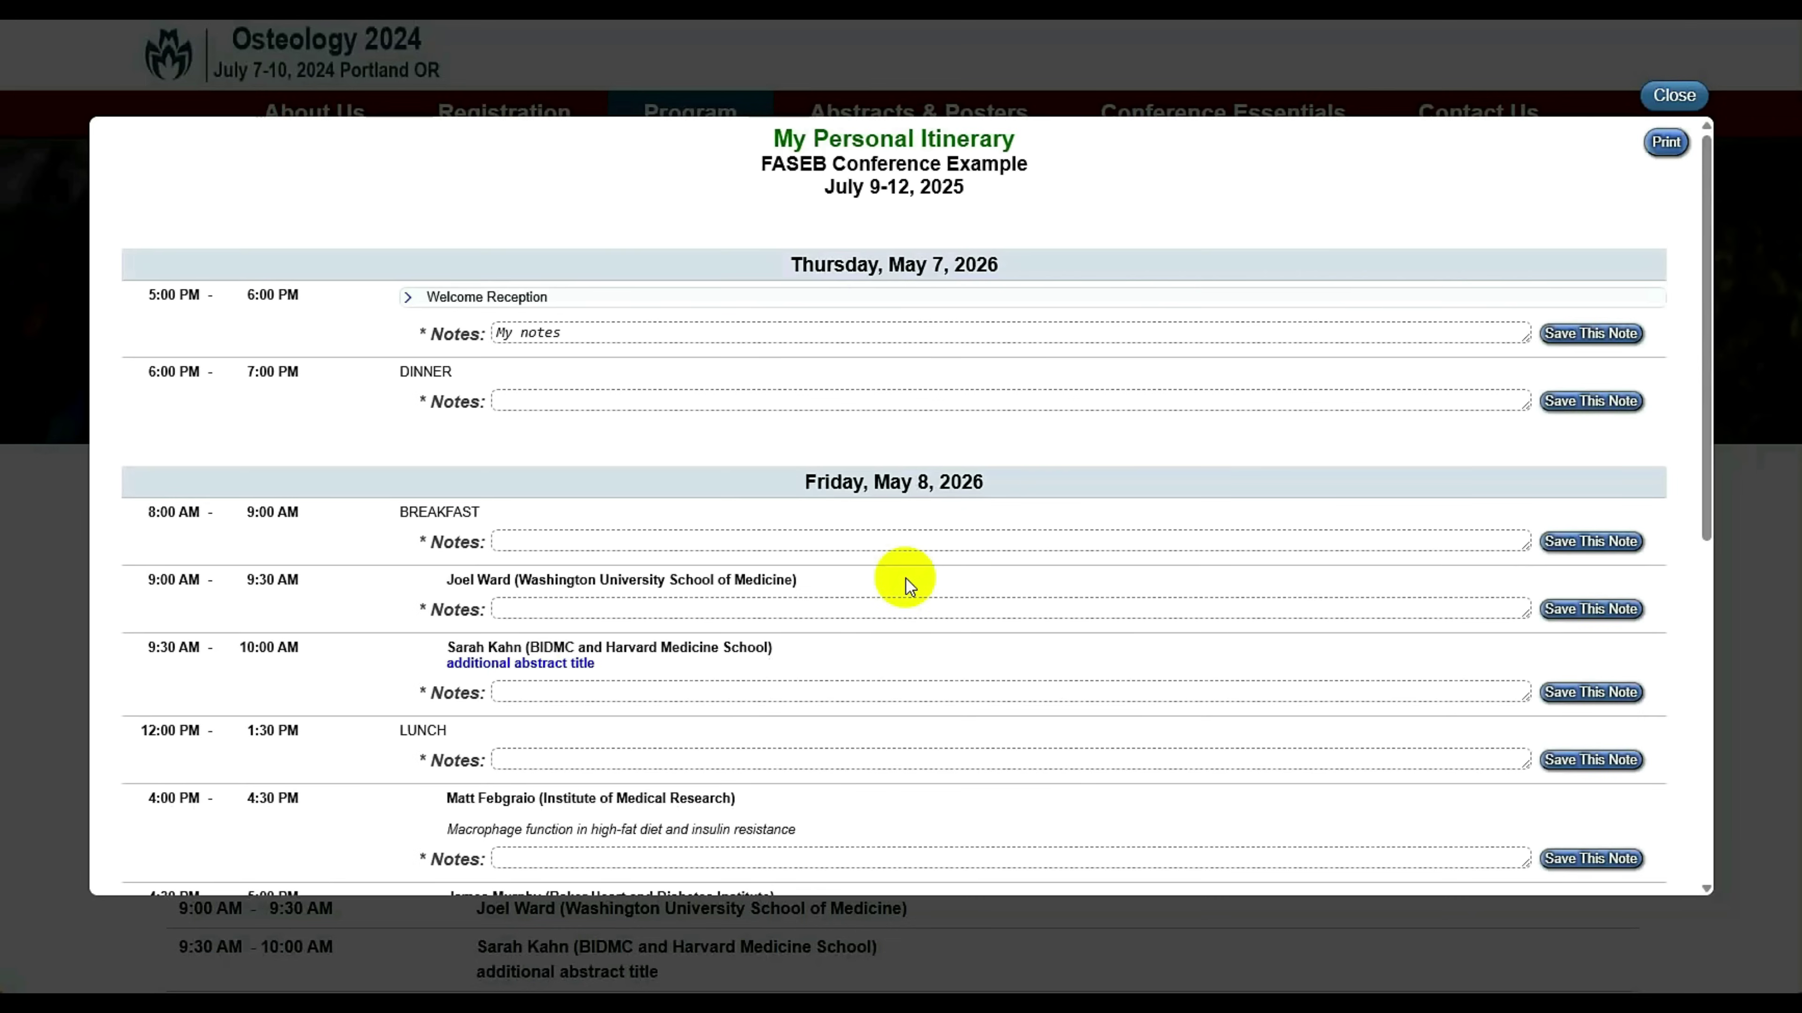
click(590, 333)
click(528, 401)
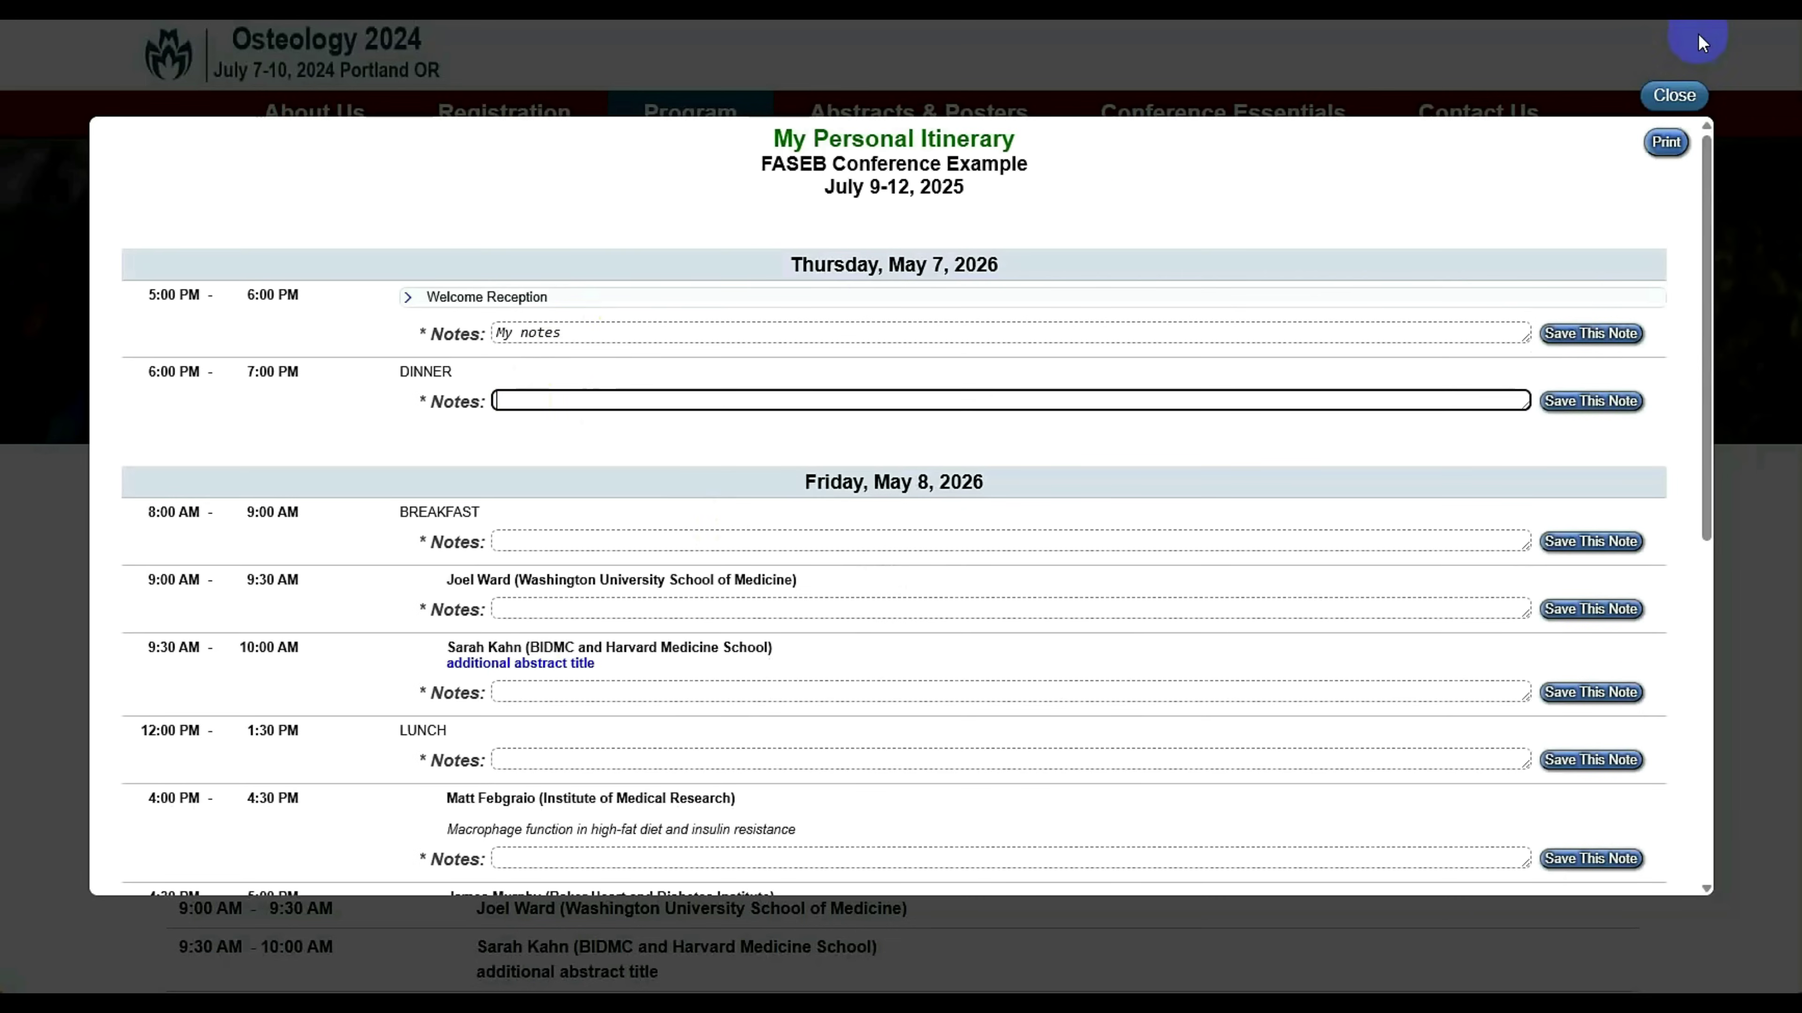
click(1658, 94)
Add Conference Registration and the Friday Coffee Break to the itinerary
scroll(1144, 400, down, 4)
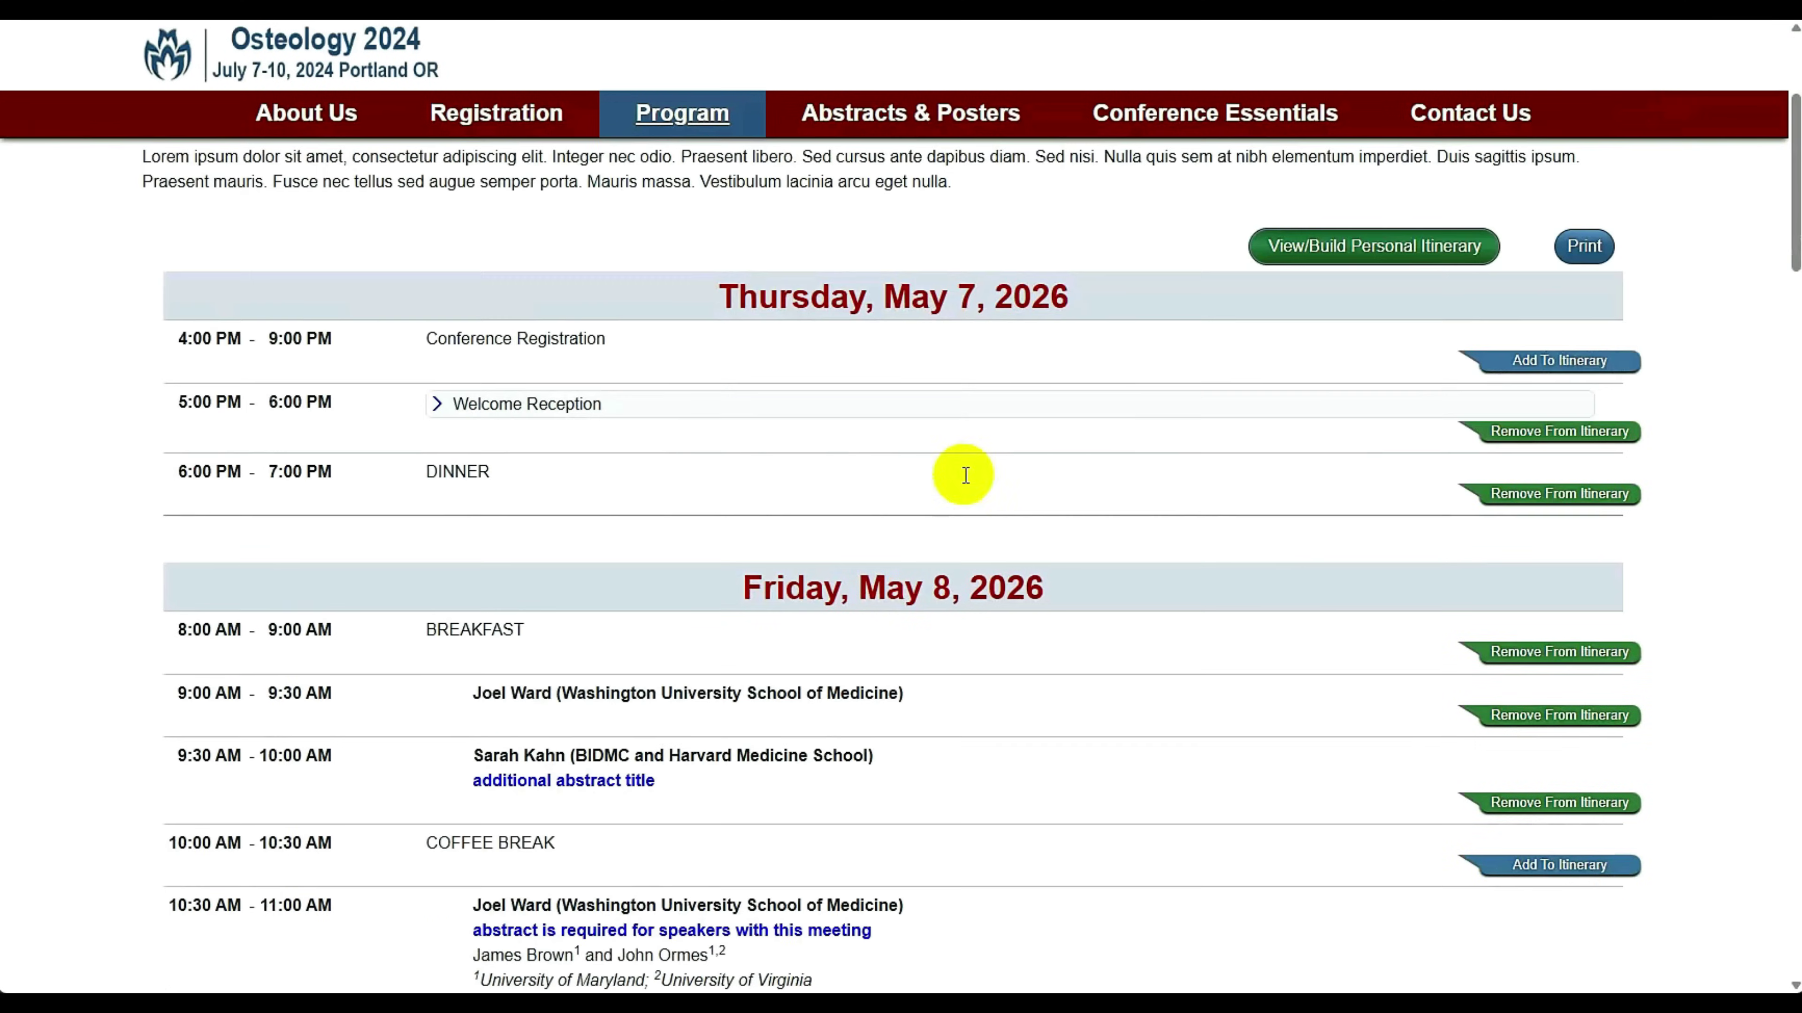
click(1521, 364)
click(1520, 863)
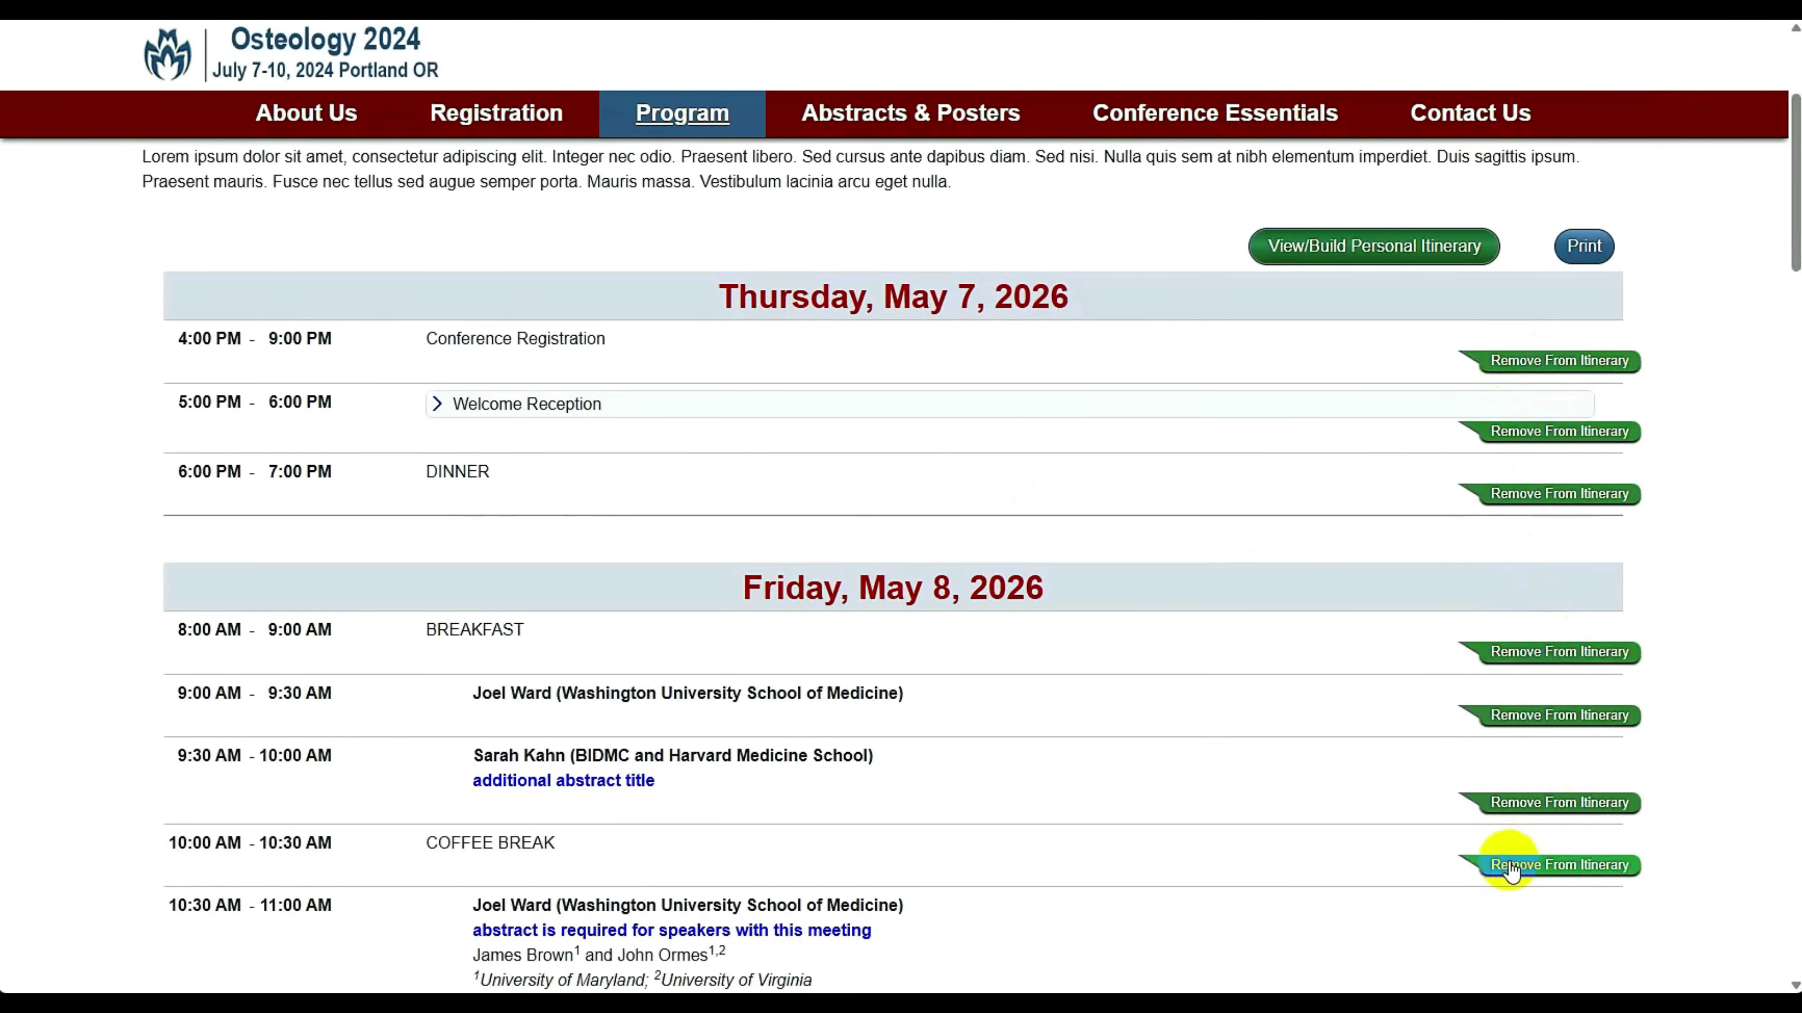
drag(471, 843, 554, 844)
In the itinerary, save a Coffee Break note saying you want to talk to a named attendee
click(1323, 245)
scroll(1263, 252, down, 3)
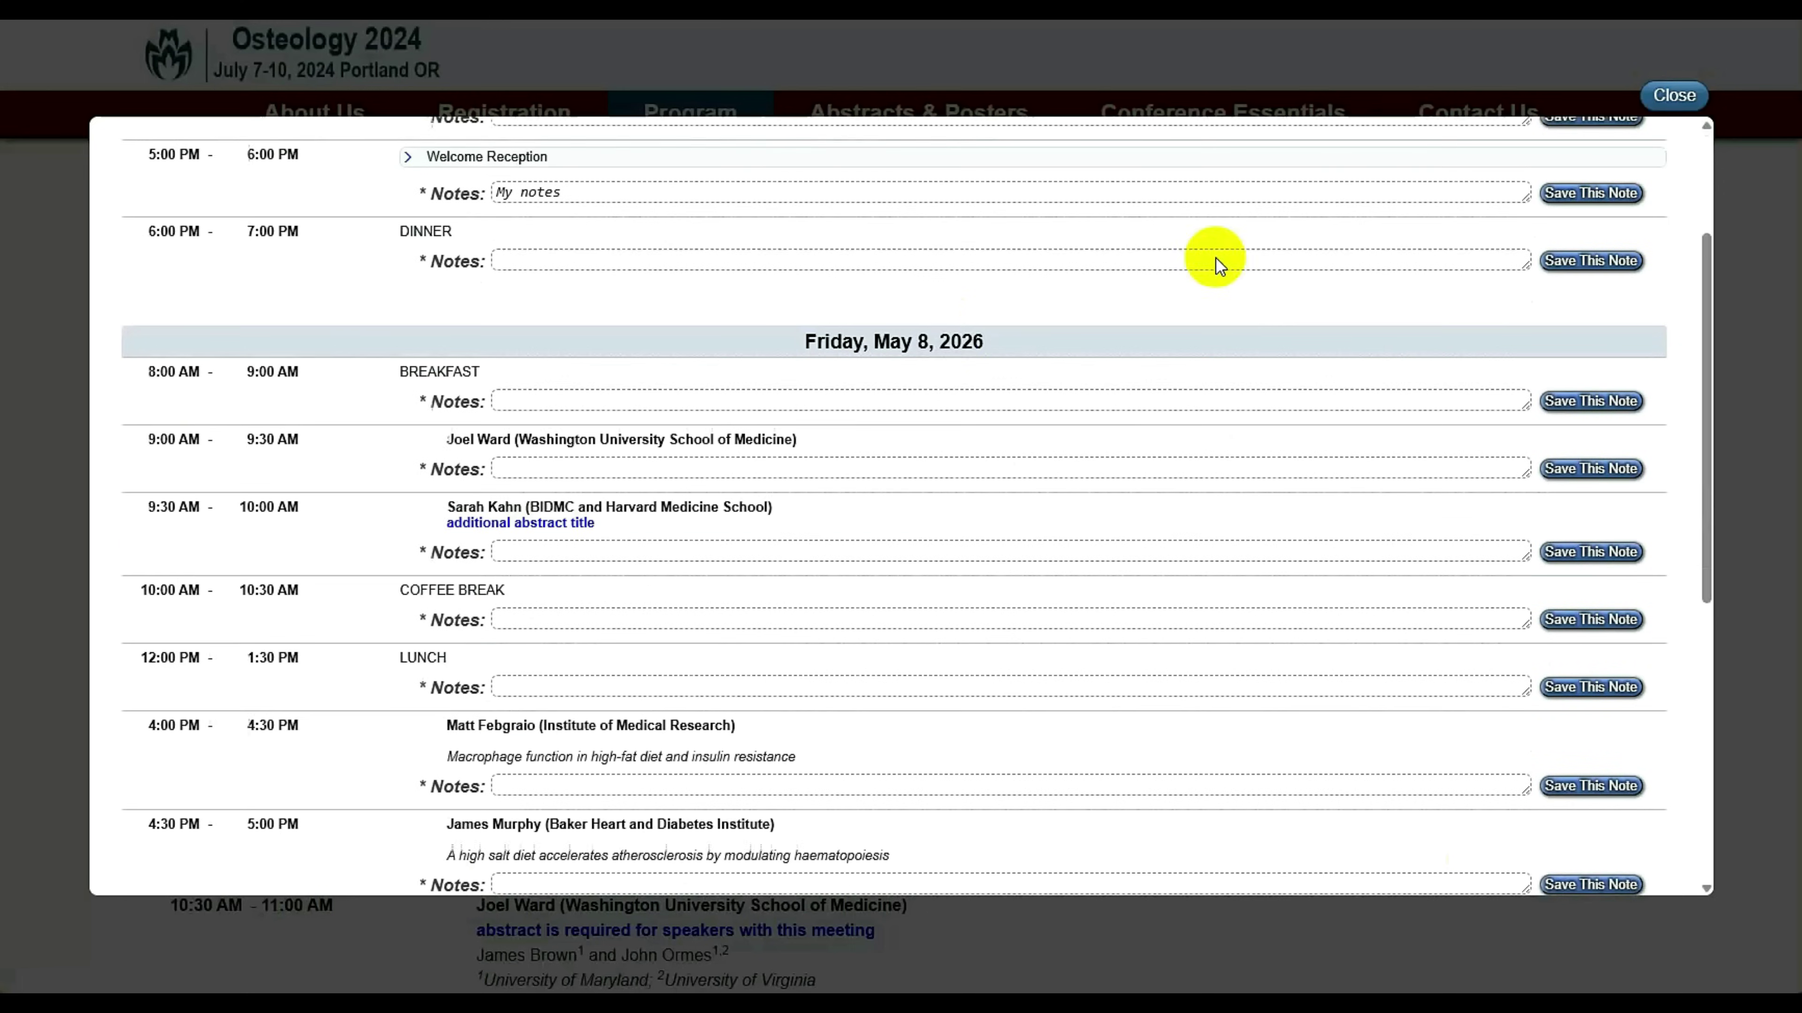
drag(400, 590, 506, 592)
click(528, 618)
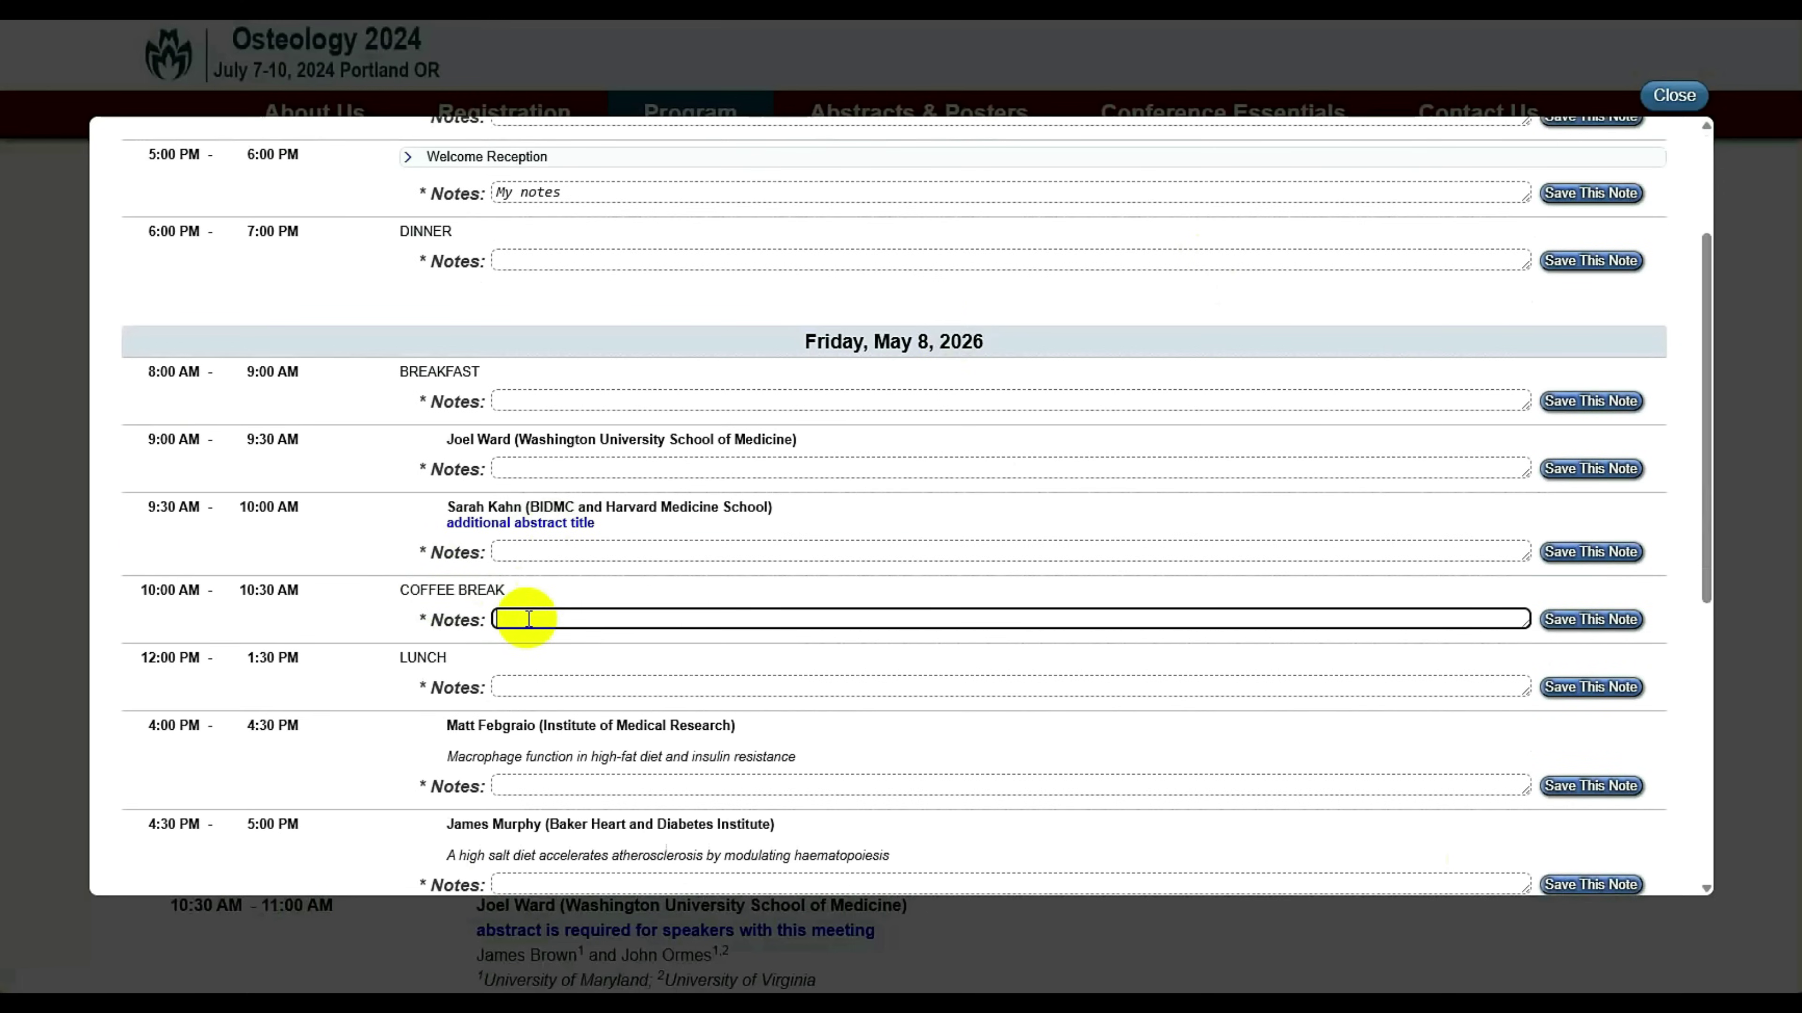
text(i want to talk to john)
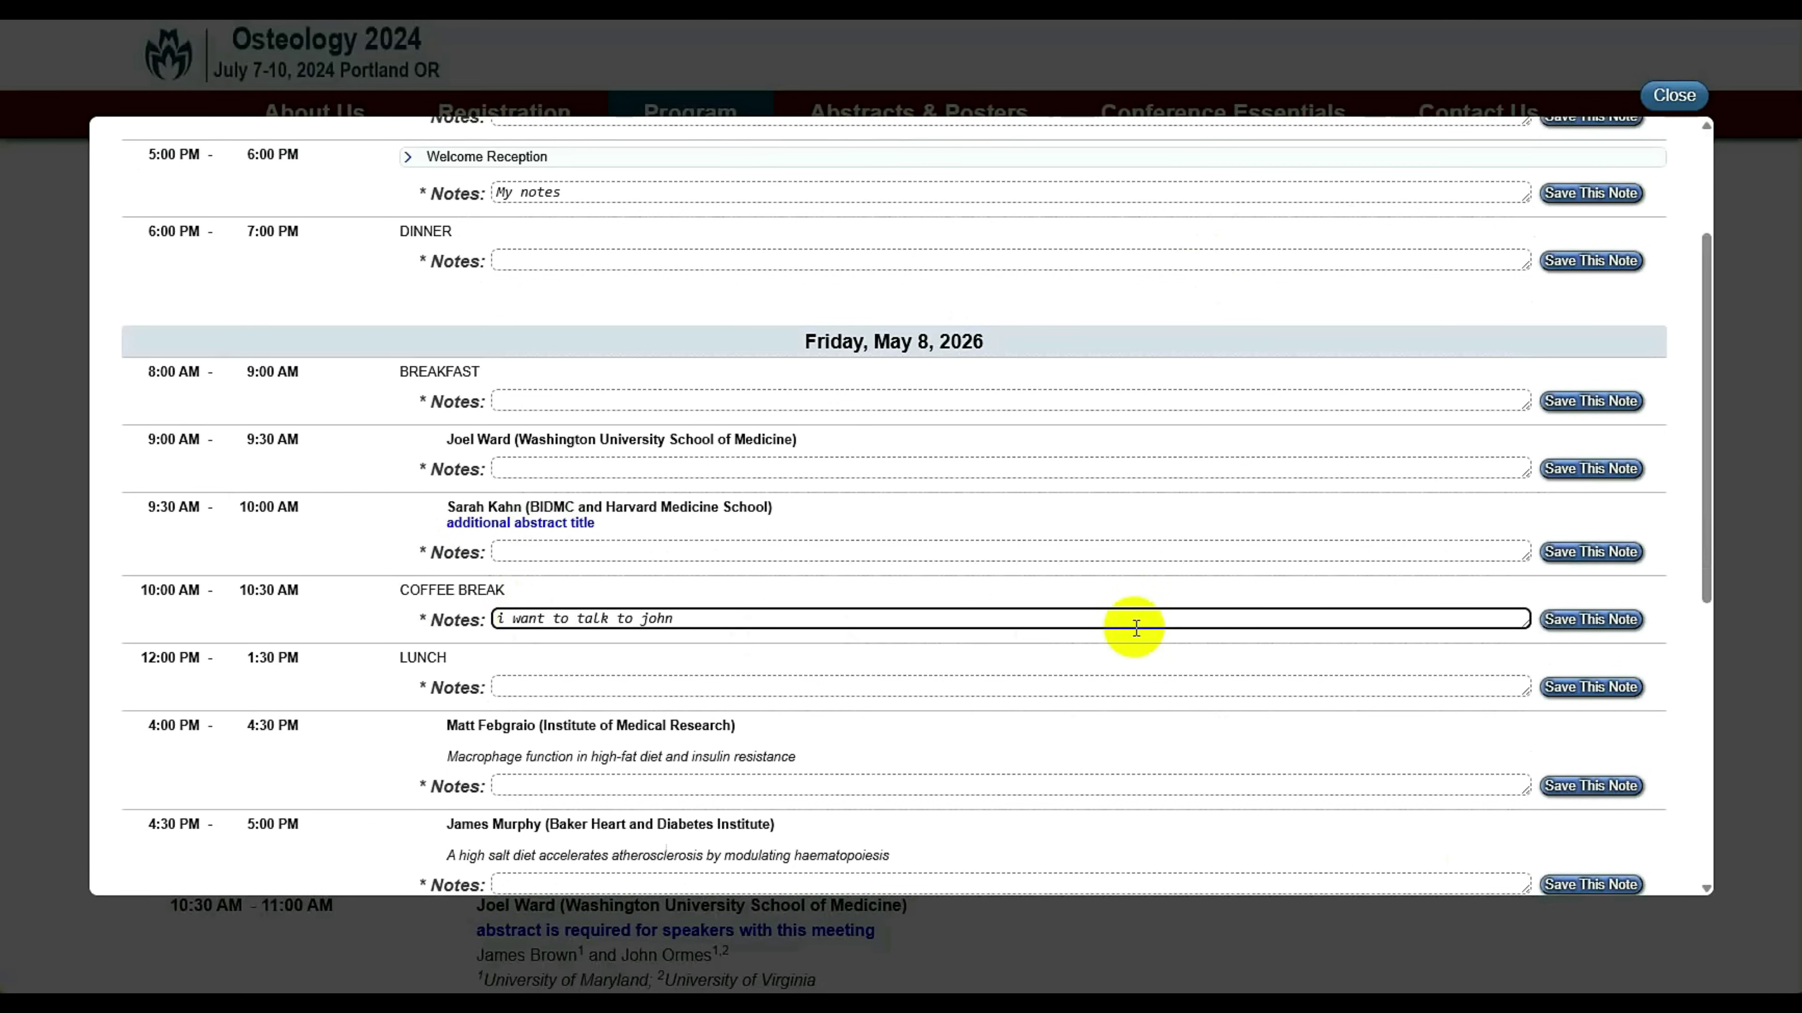
click(1598, 625)
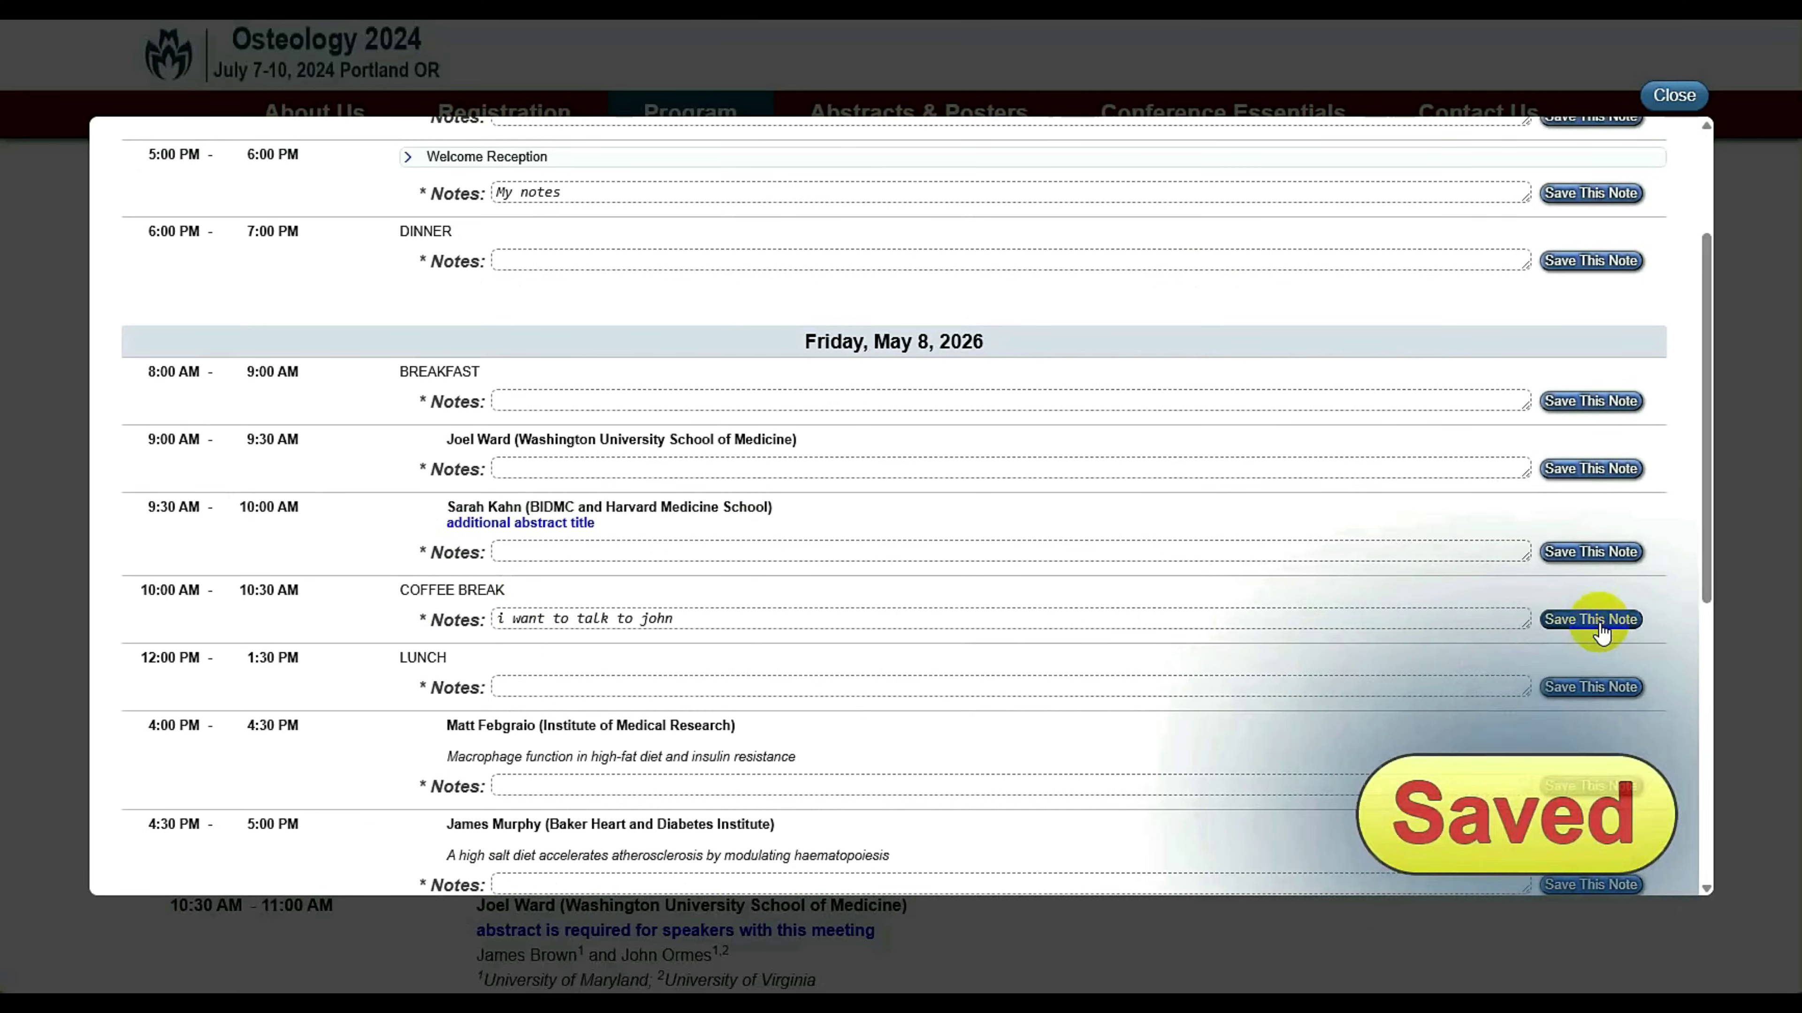
Read the additional abstract title abstract in its popup, then close it
scroll(1601, 631, up, 3)
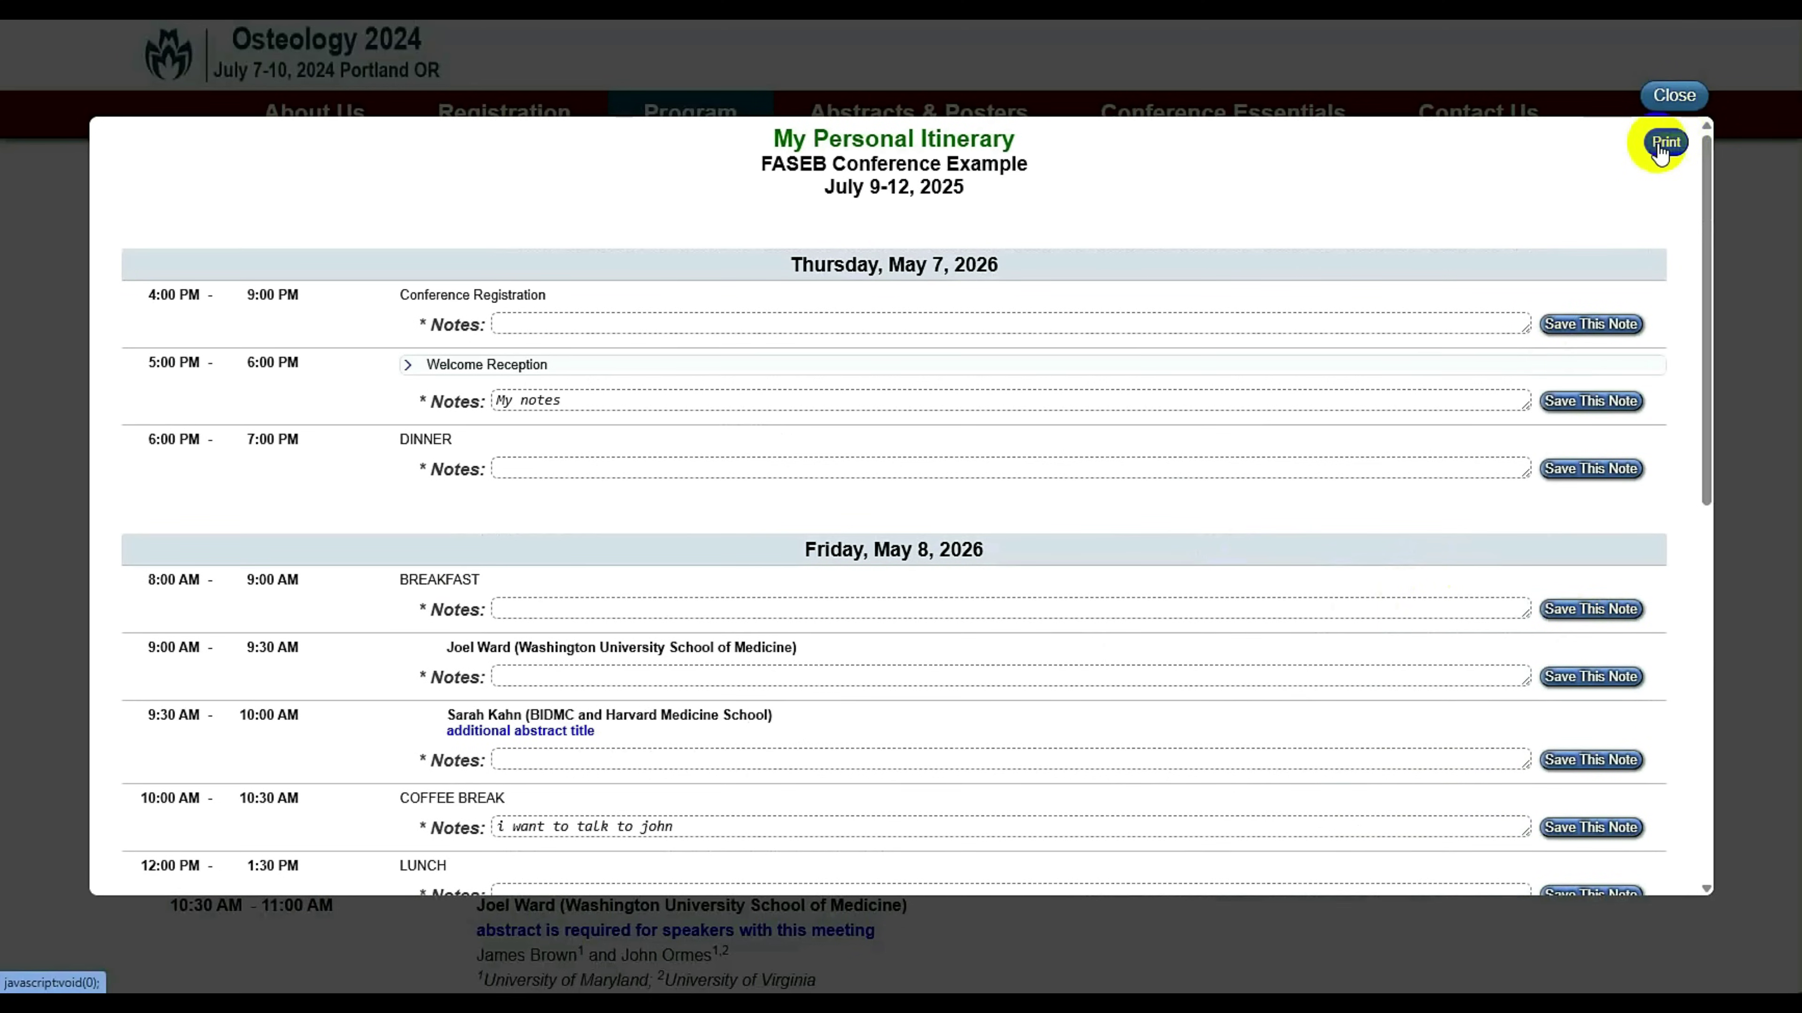
click(554, 729)
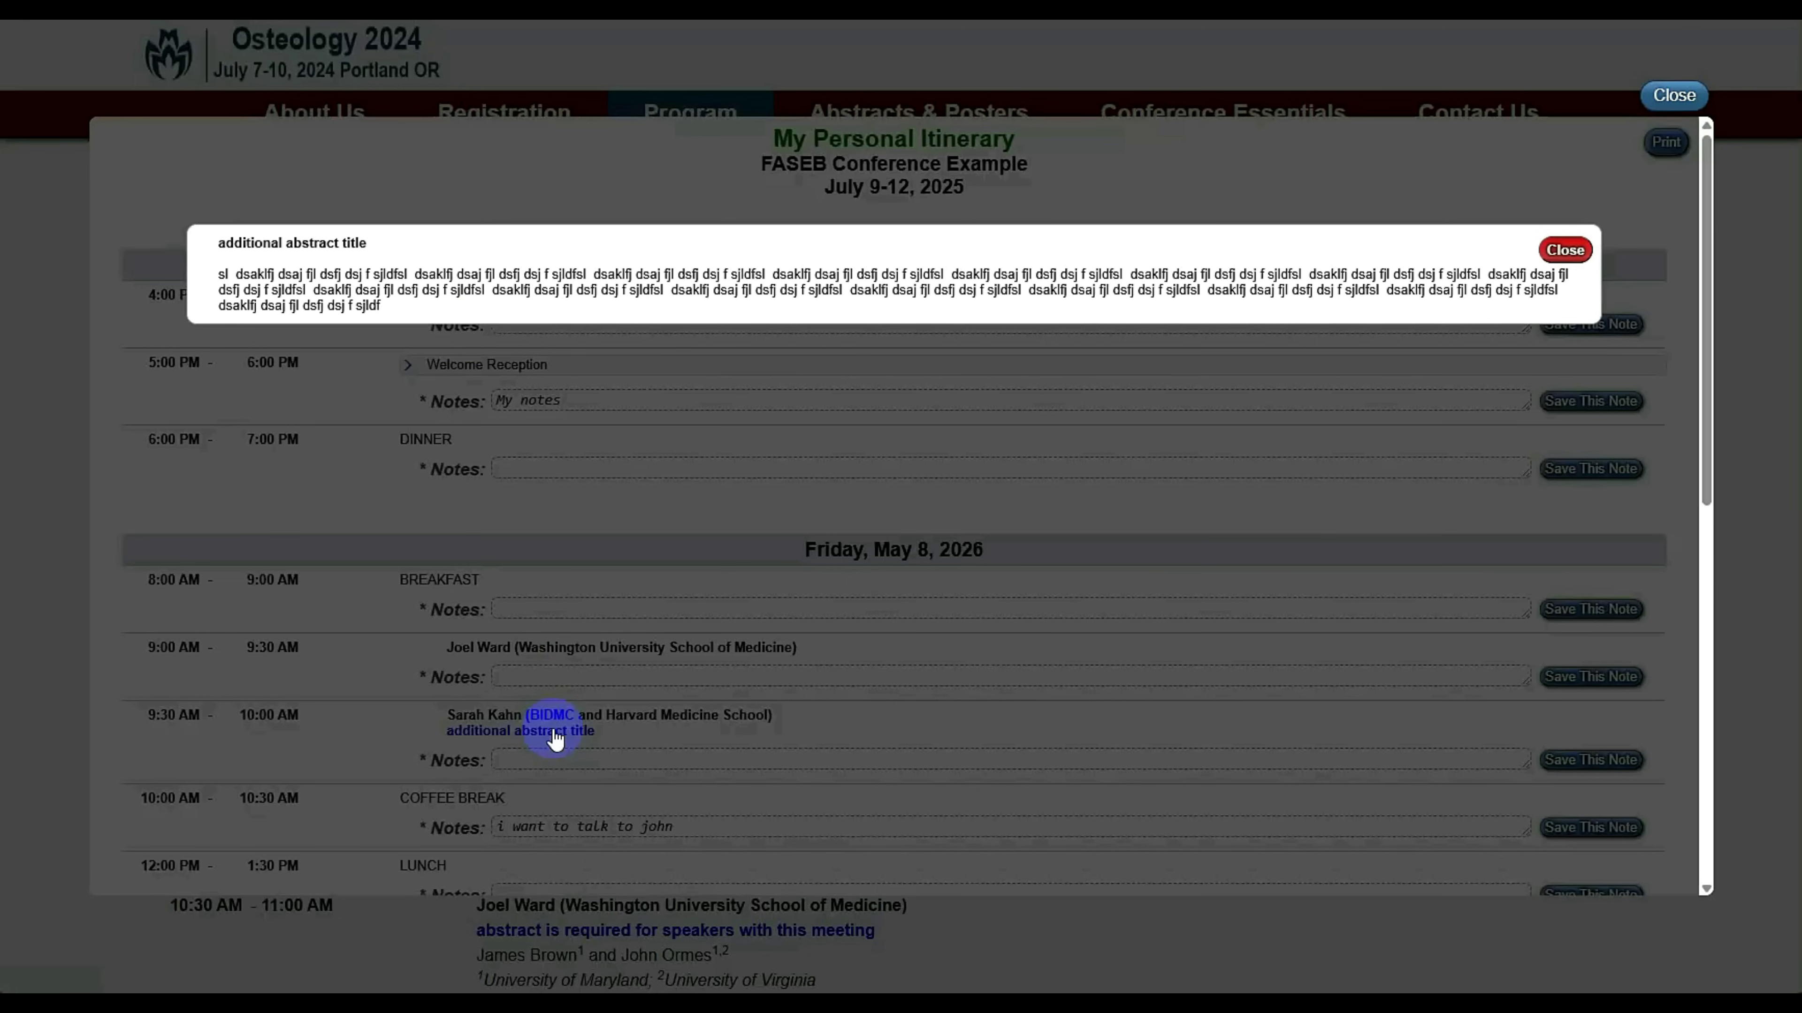
click(1564, 251)
scroll(646, 589, down, 10)
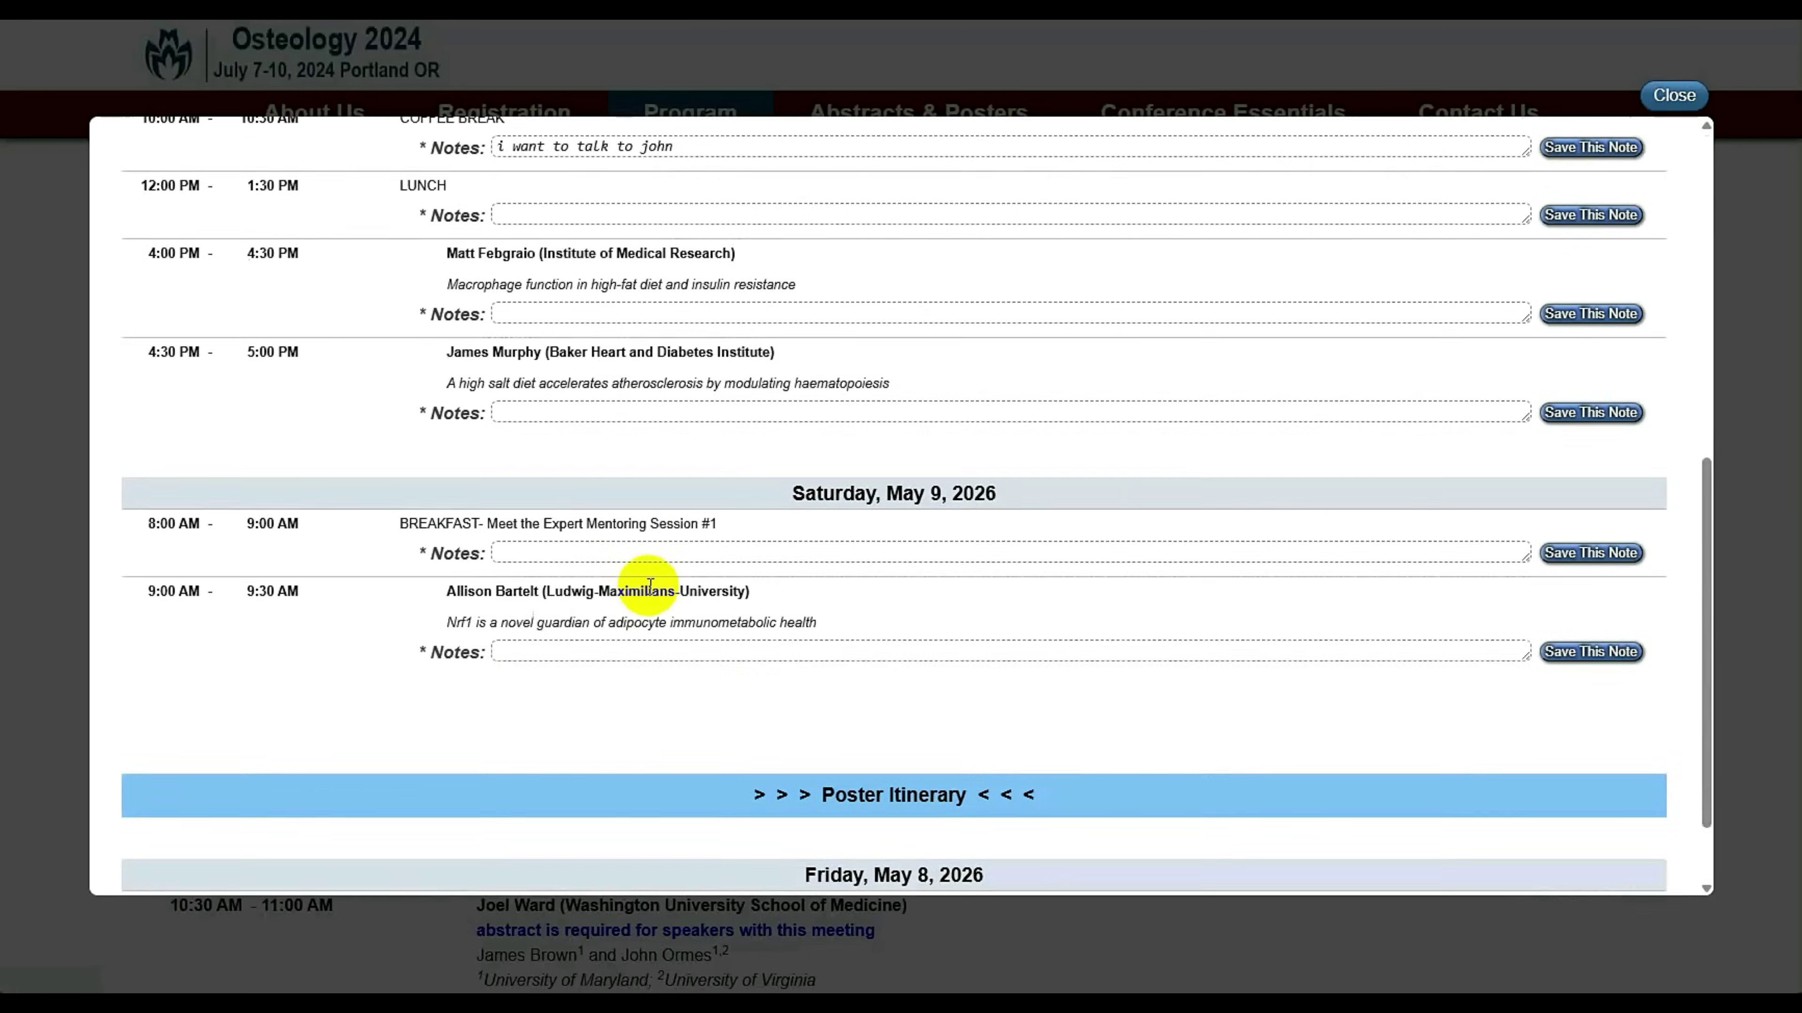
Open the special-characters abstract and select its alpha and beta symbols
click(650, 586)
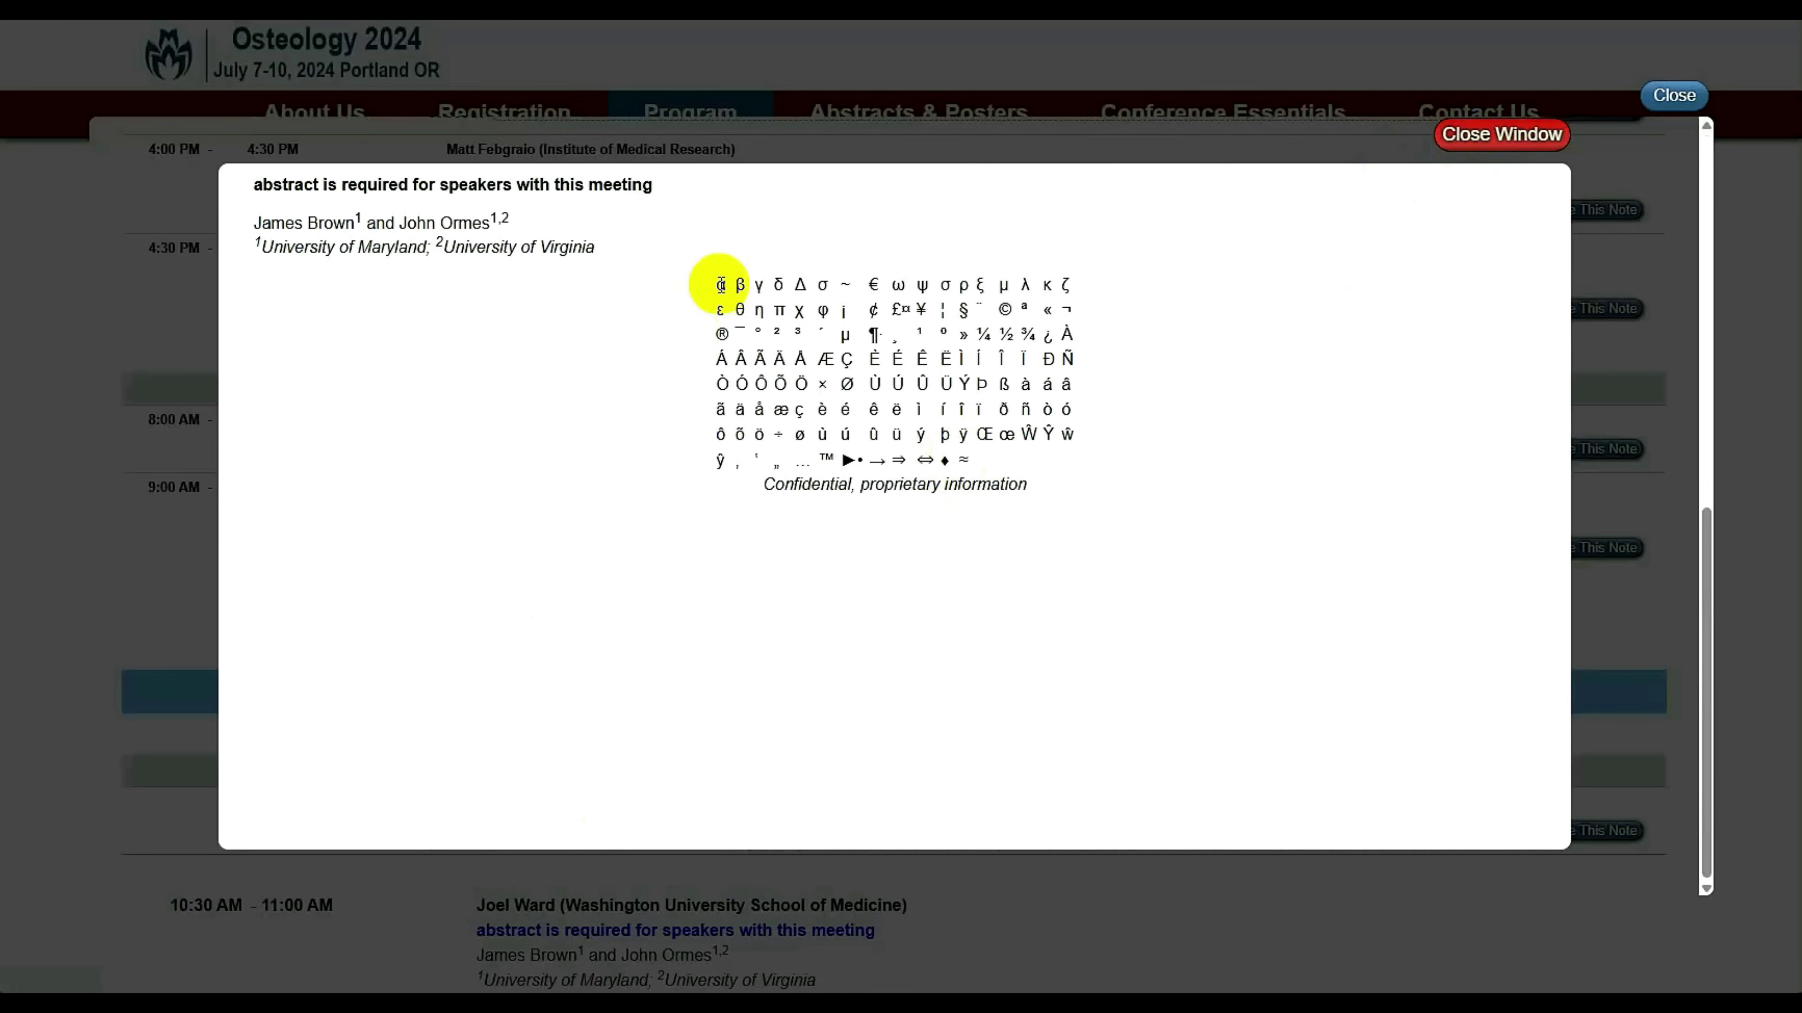
drag(720, 284, 1098, 427)
click(1098, 427)
drag(719, 291, 738, 286)
Inspect the selected symbols' page code, then close the inspector and the abstract popup
right_click(738, 286)
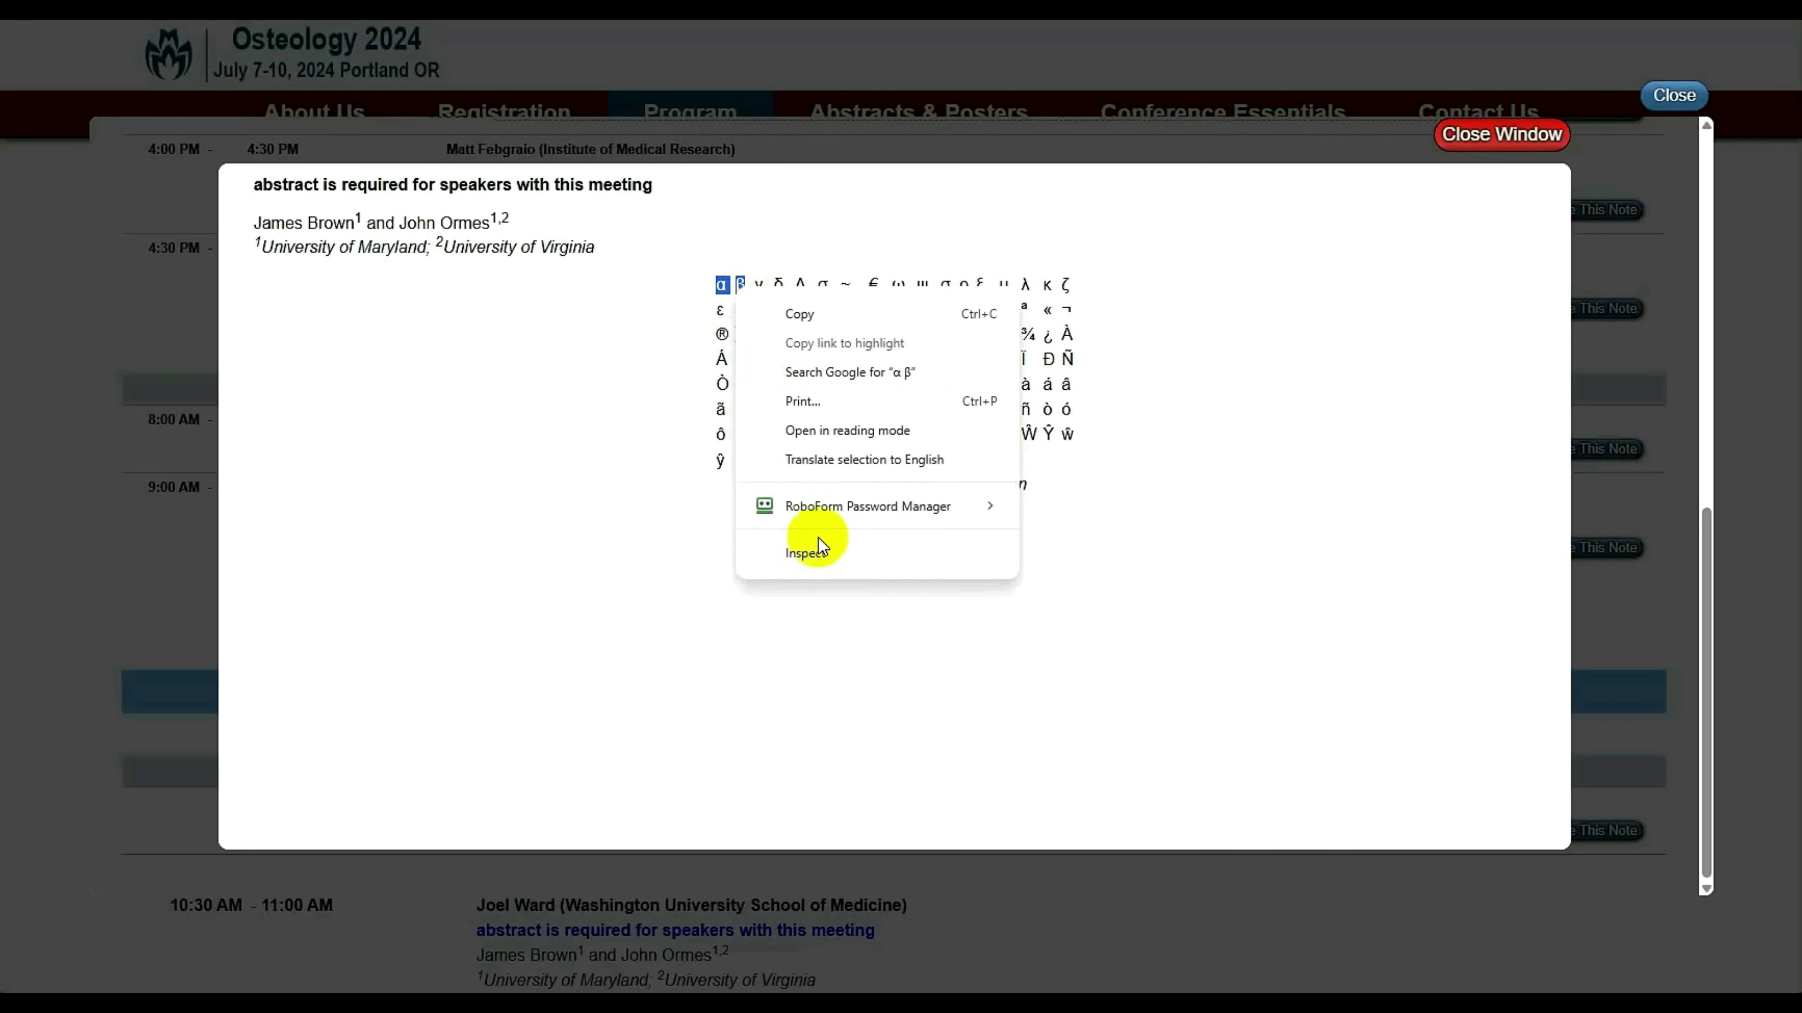
click(808, 549)
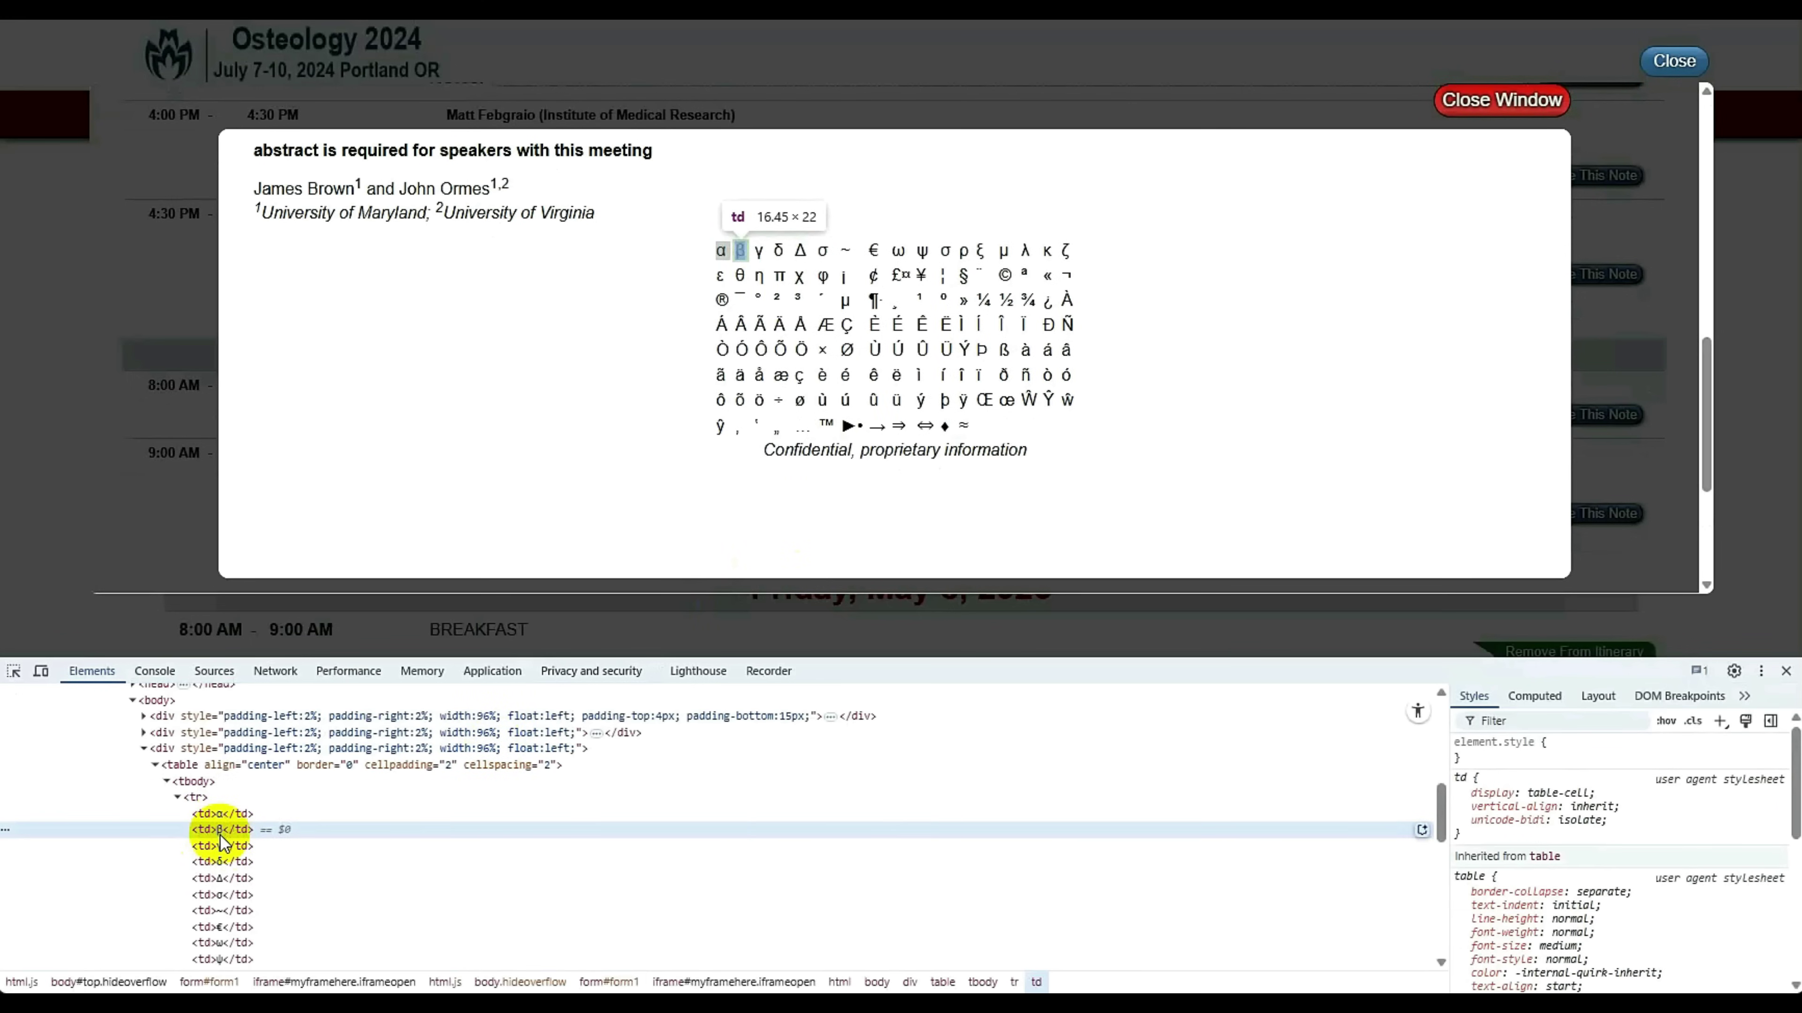
click(1785, 671)
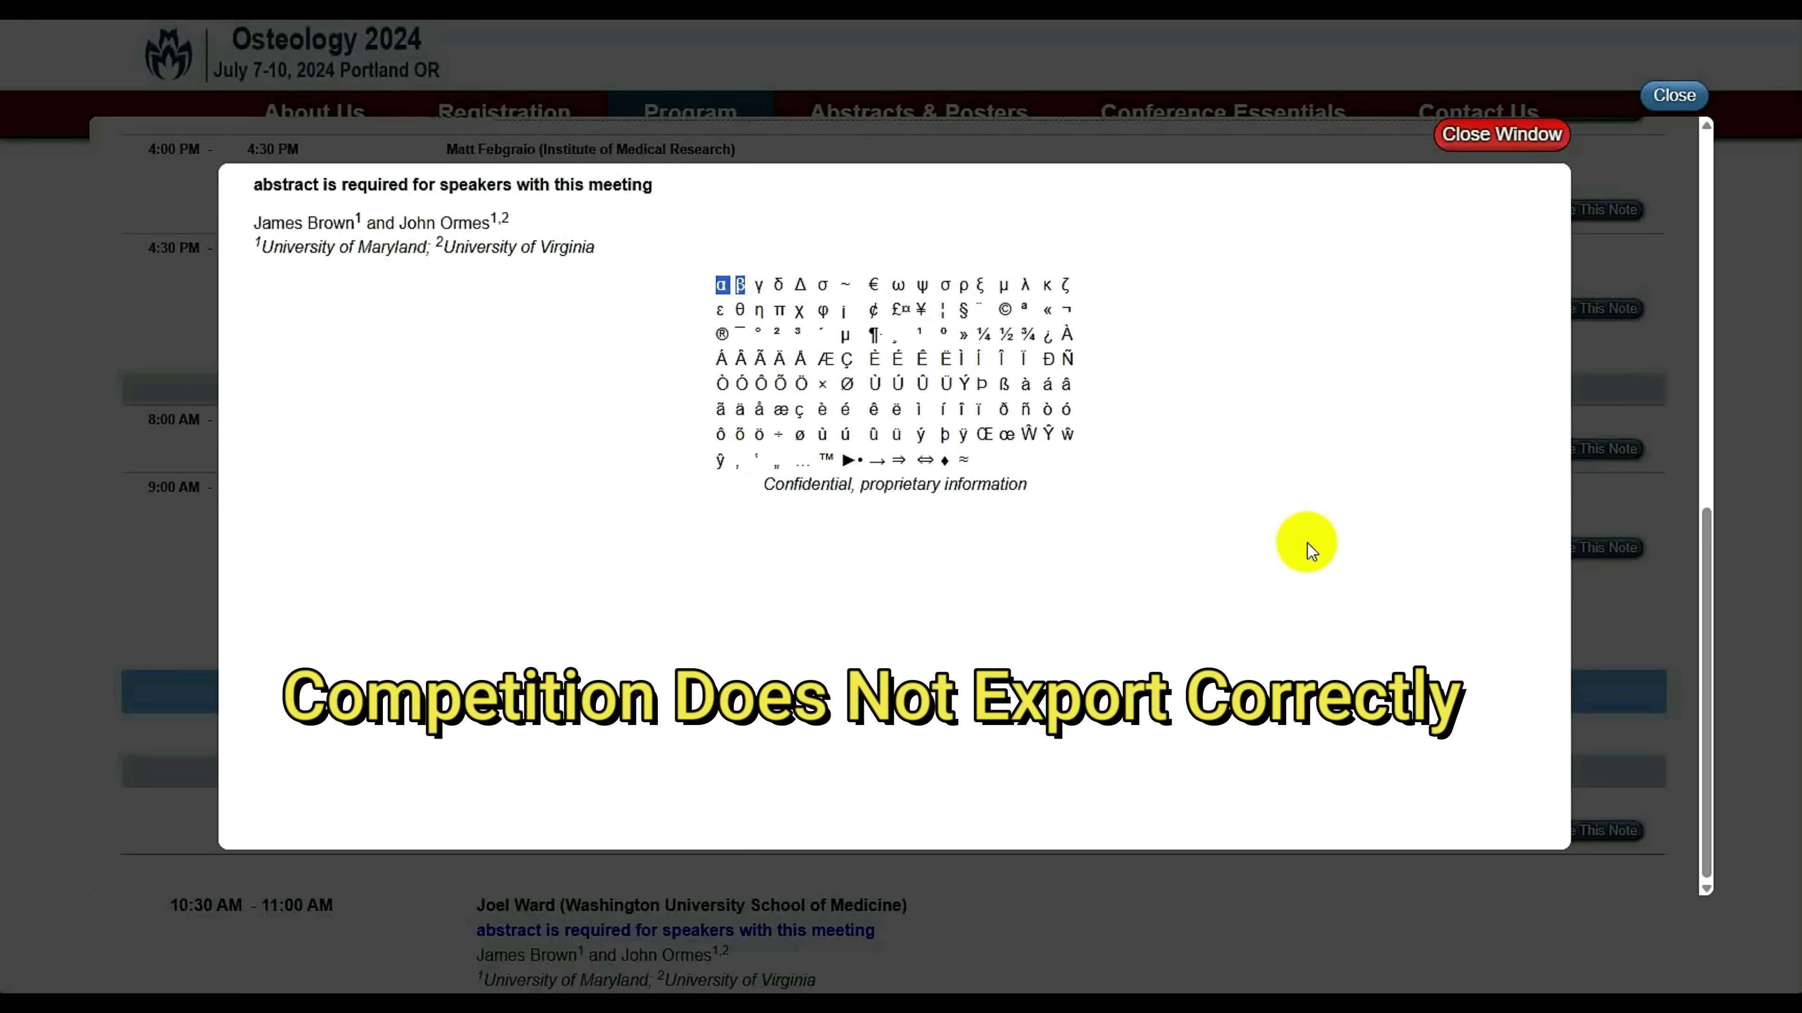
click(723, 312)
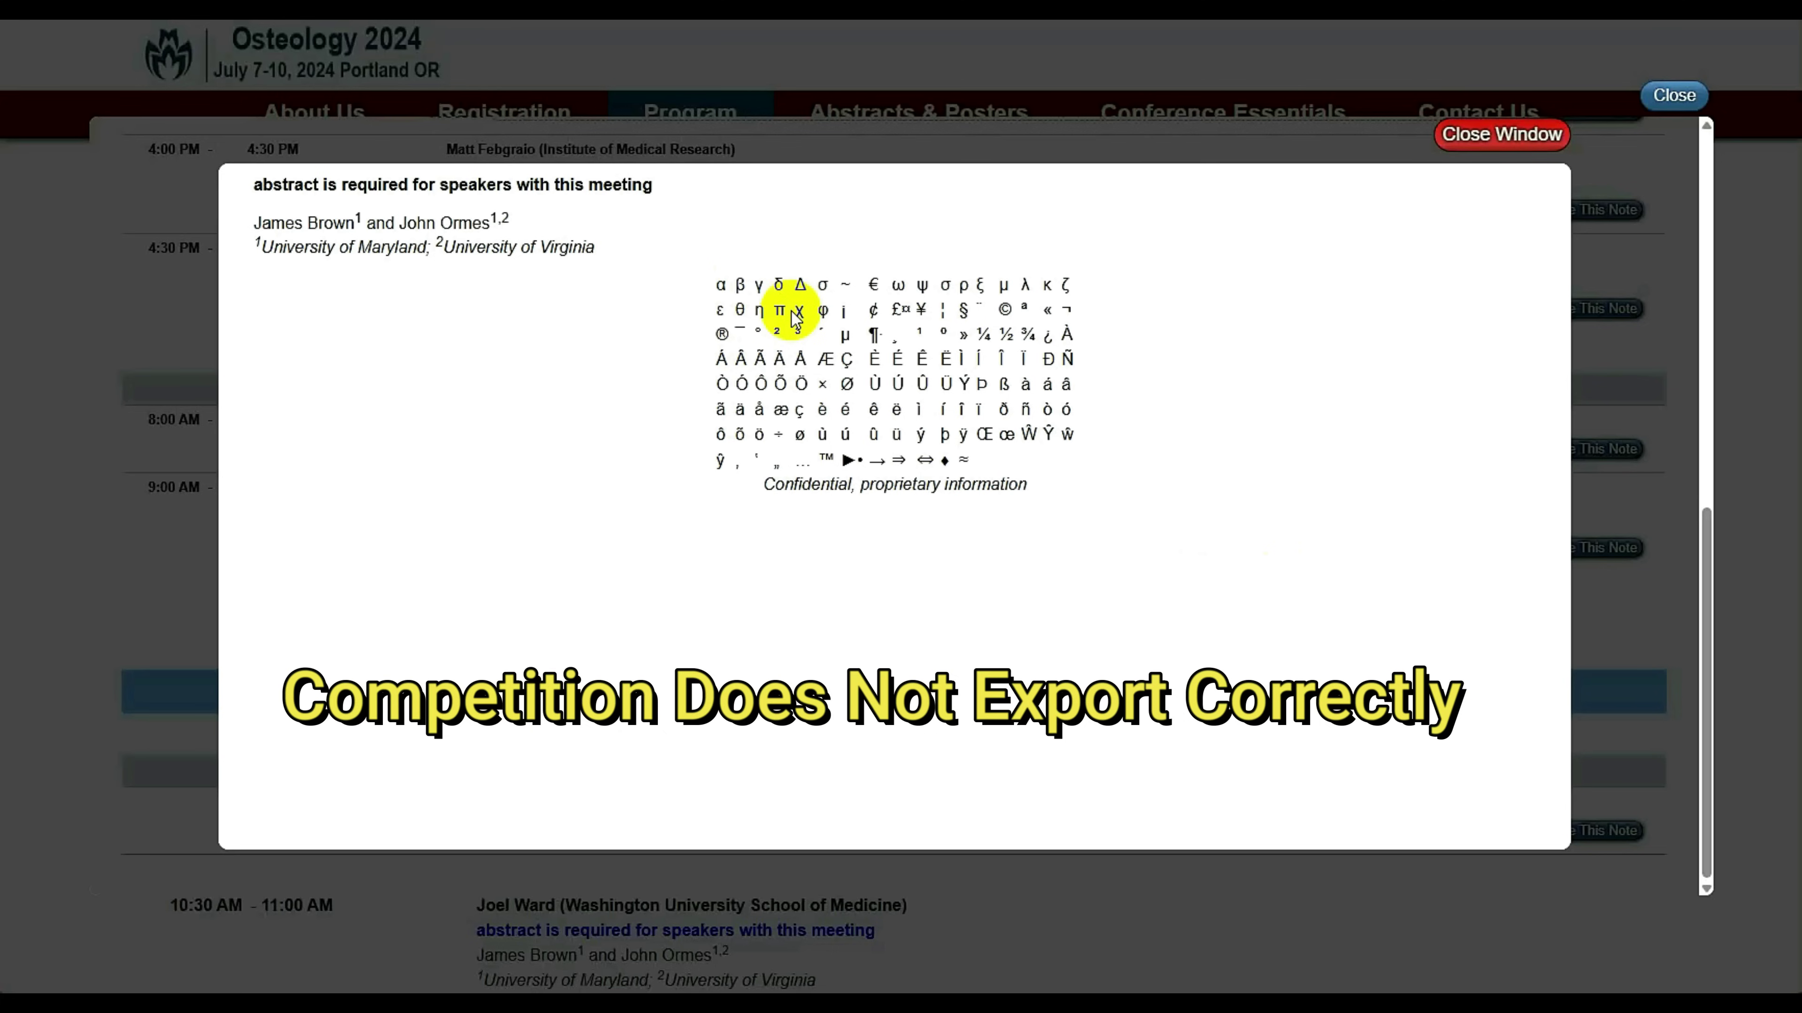
click(1672, 100)
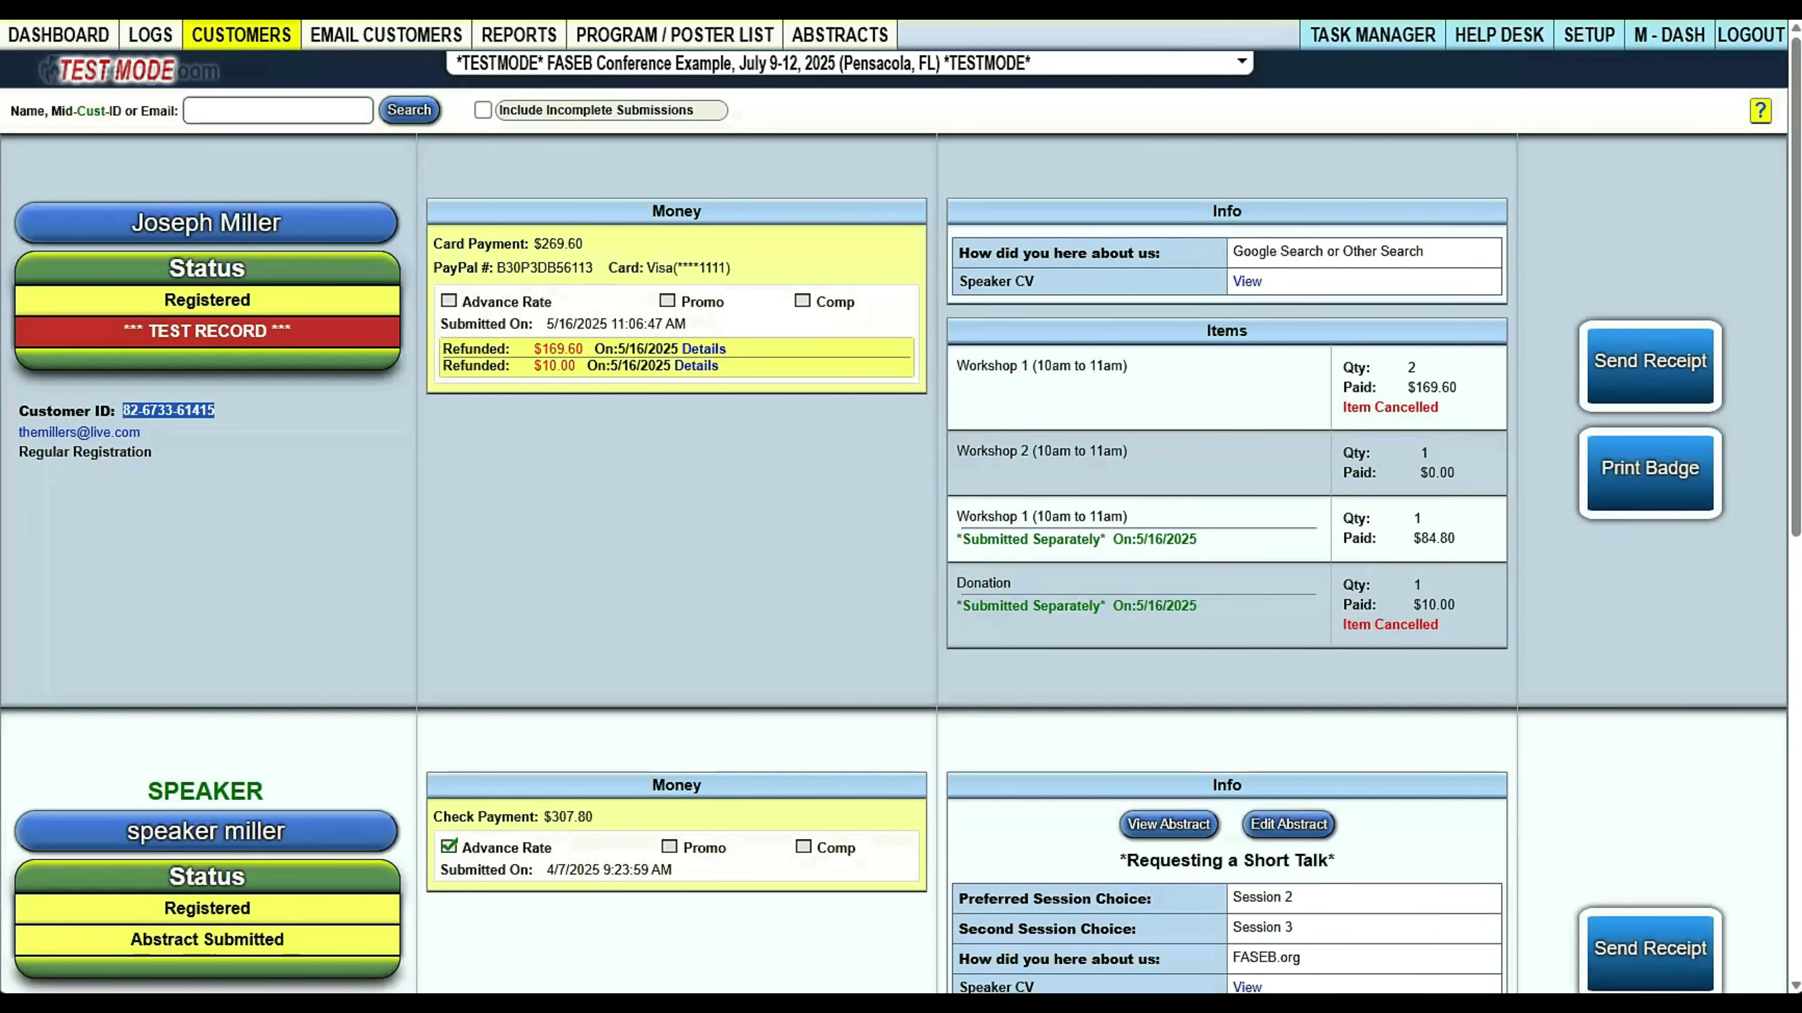
Load the posterList poster list in the Program / Poster List builder
click(722, 37)
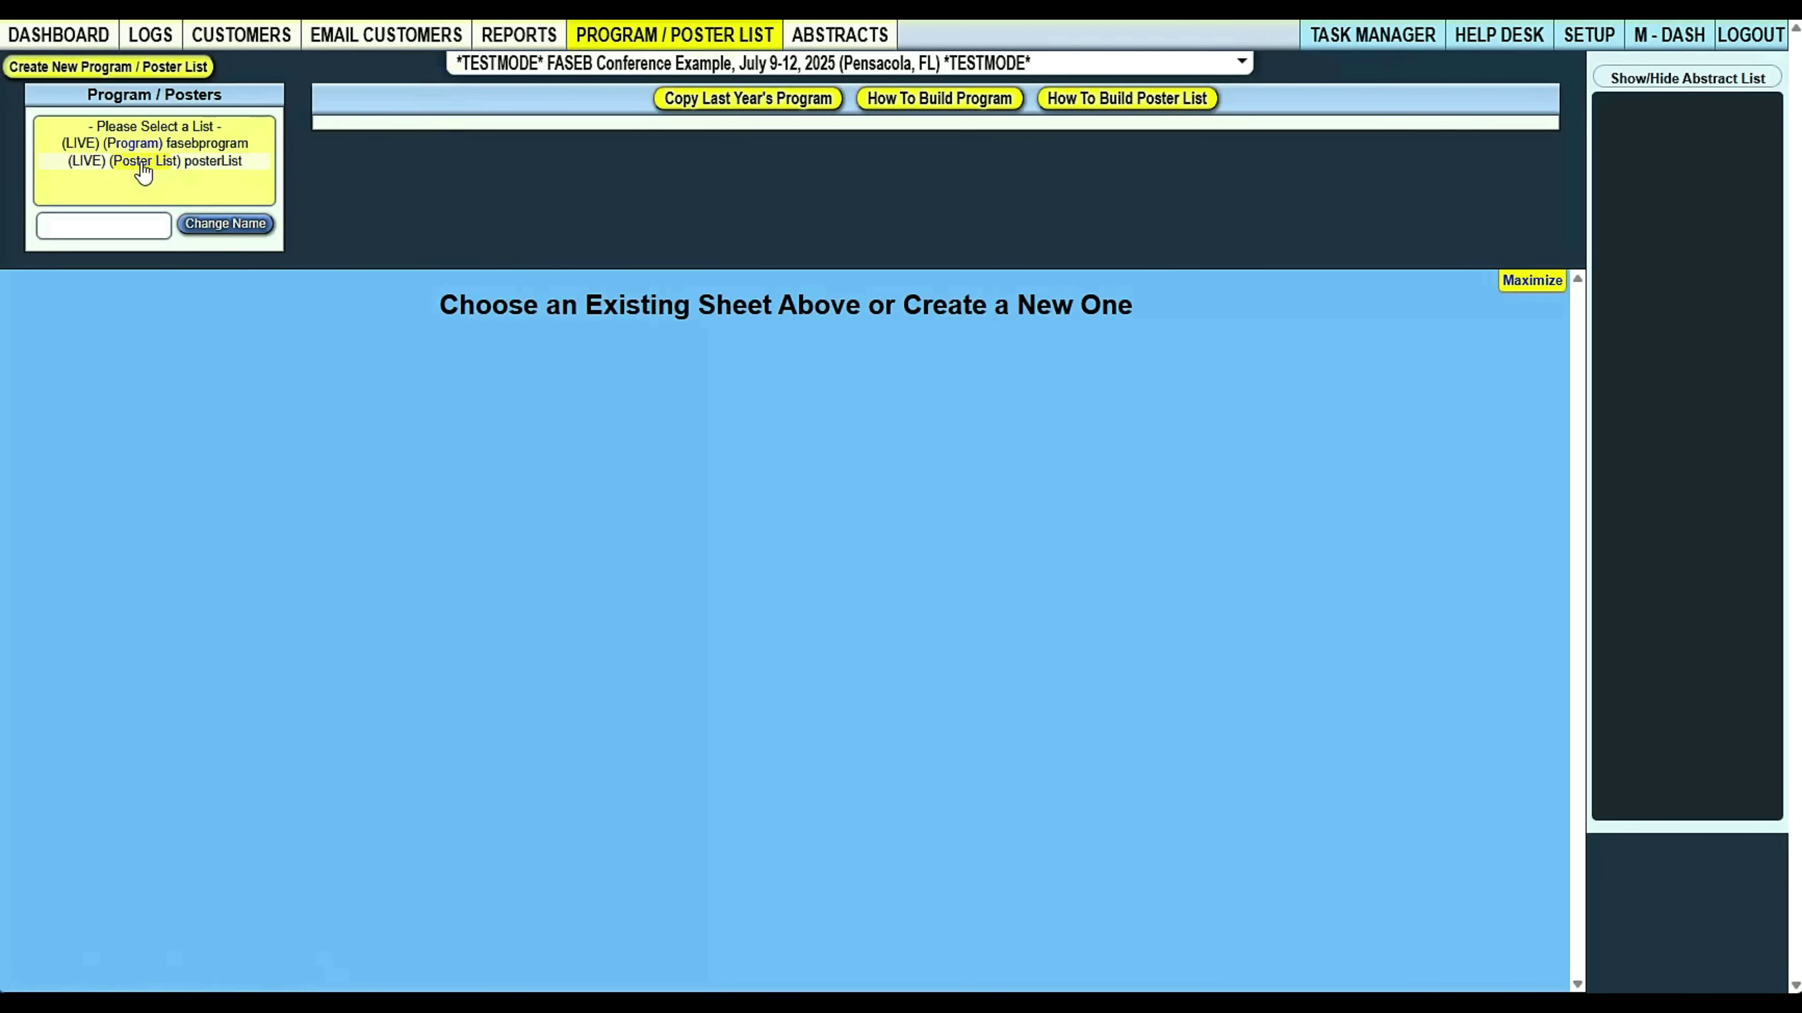
click(144, 169)
click(938, 410)
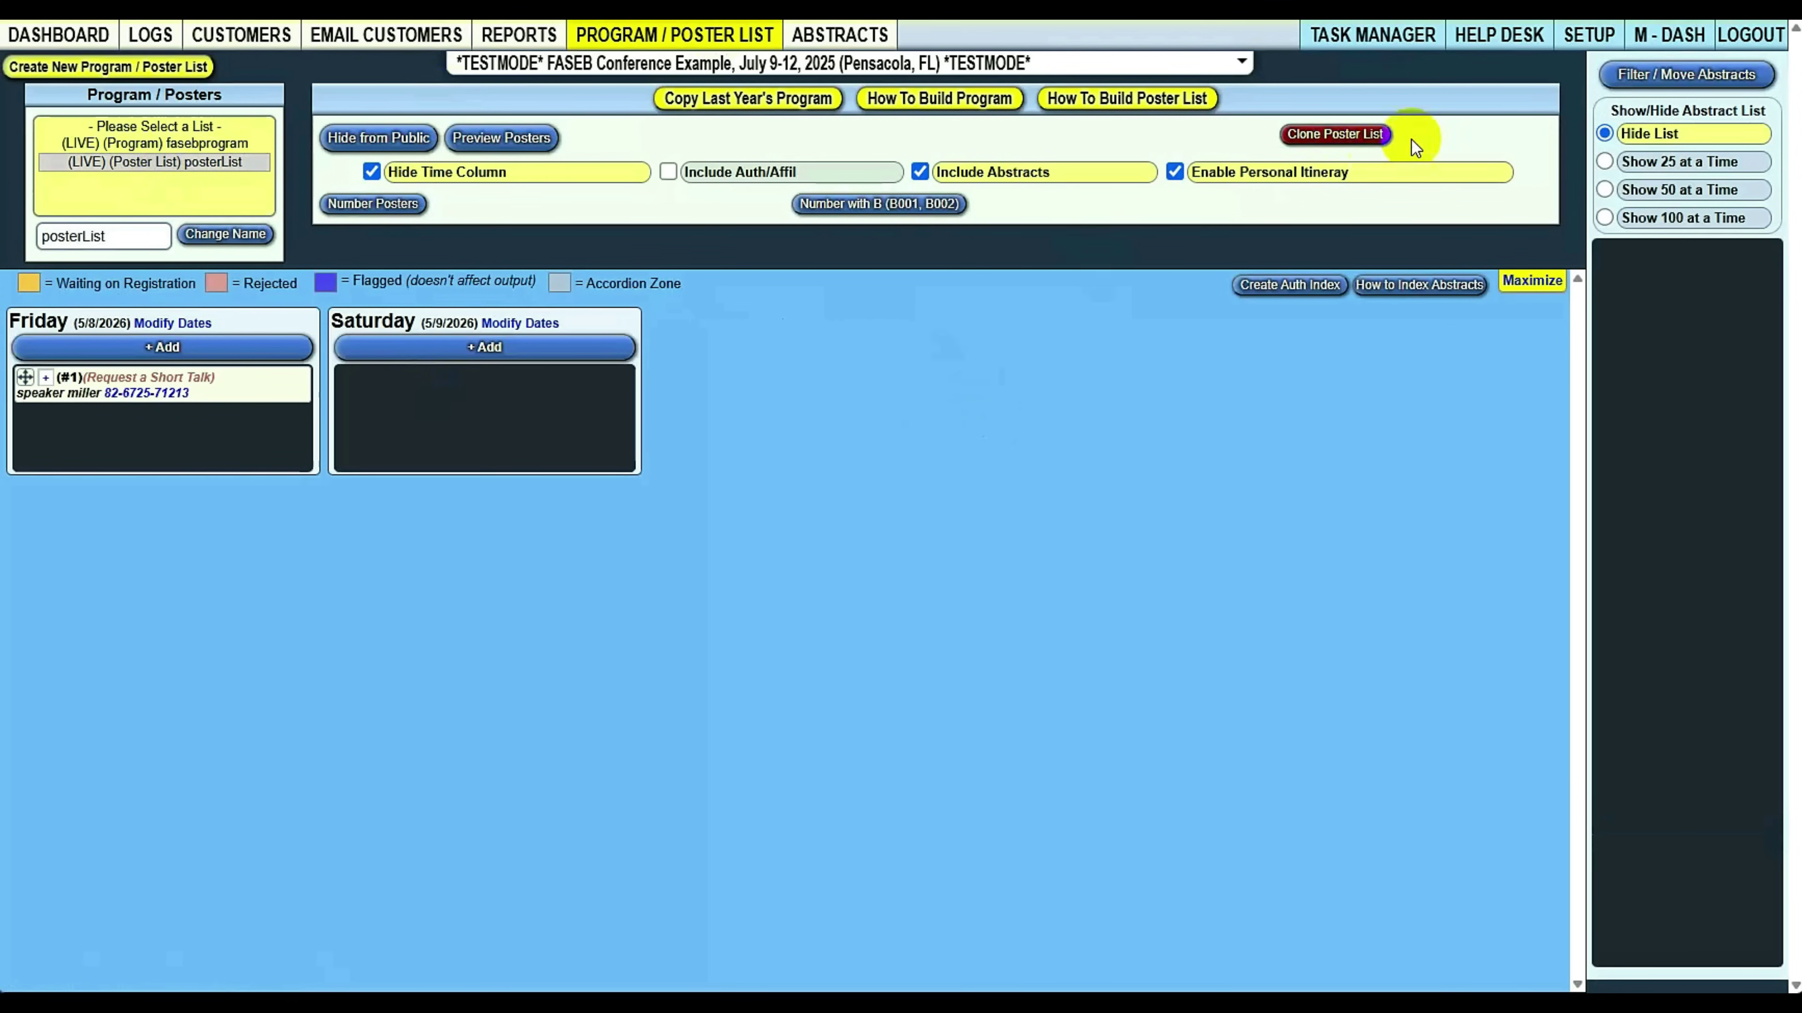
Add the first half of the 5/8/2026 abstracts to posterList, then switch the filter date to 5/9/2026
click(1638, 74)
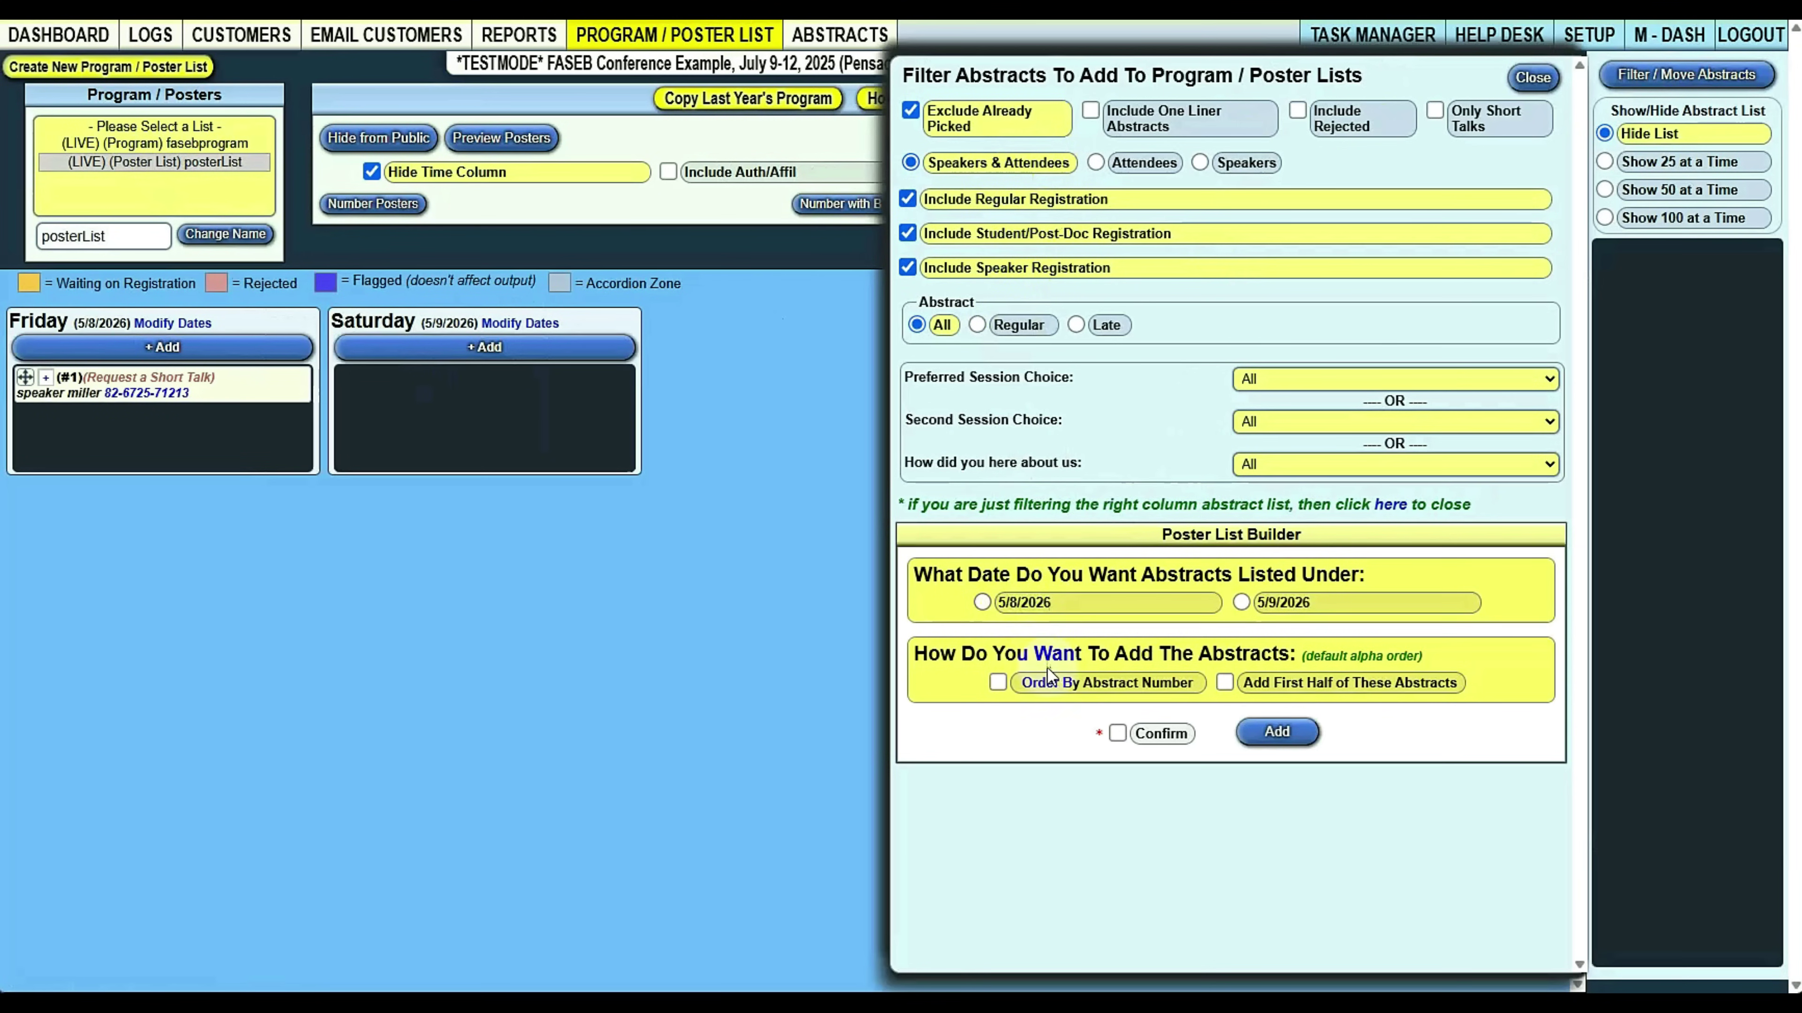
click(981, 602)
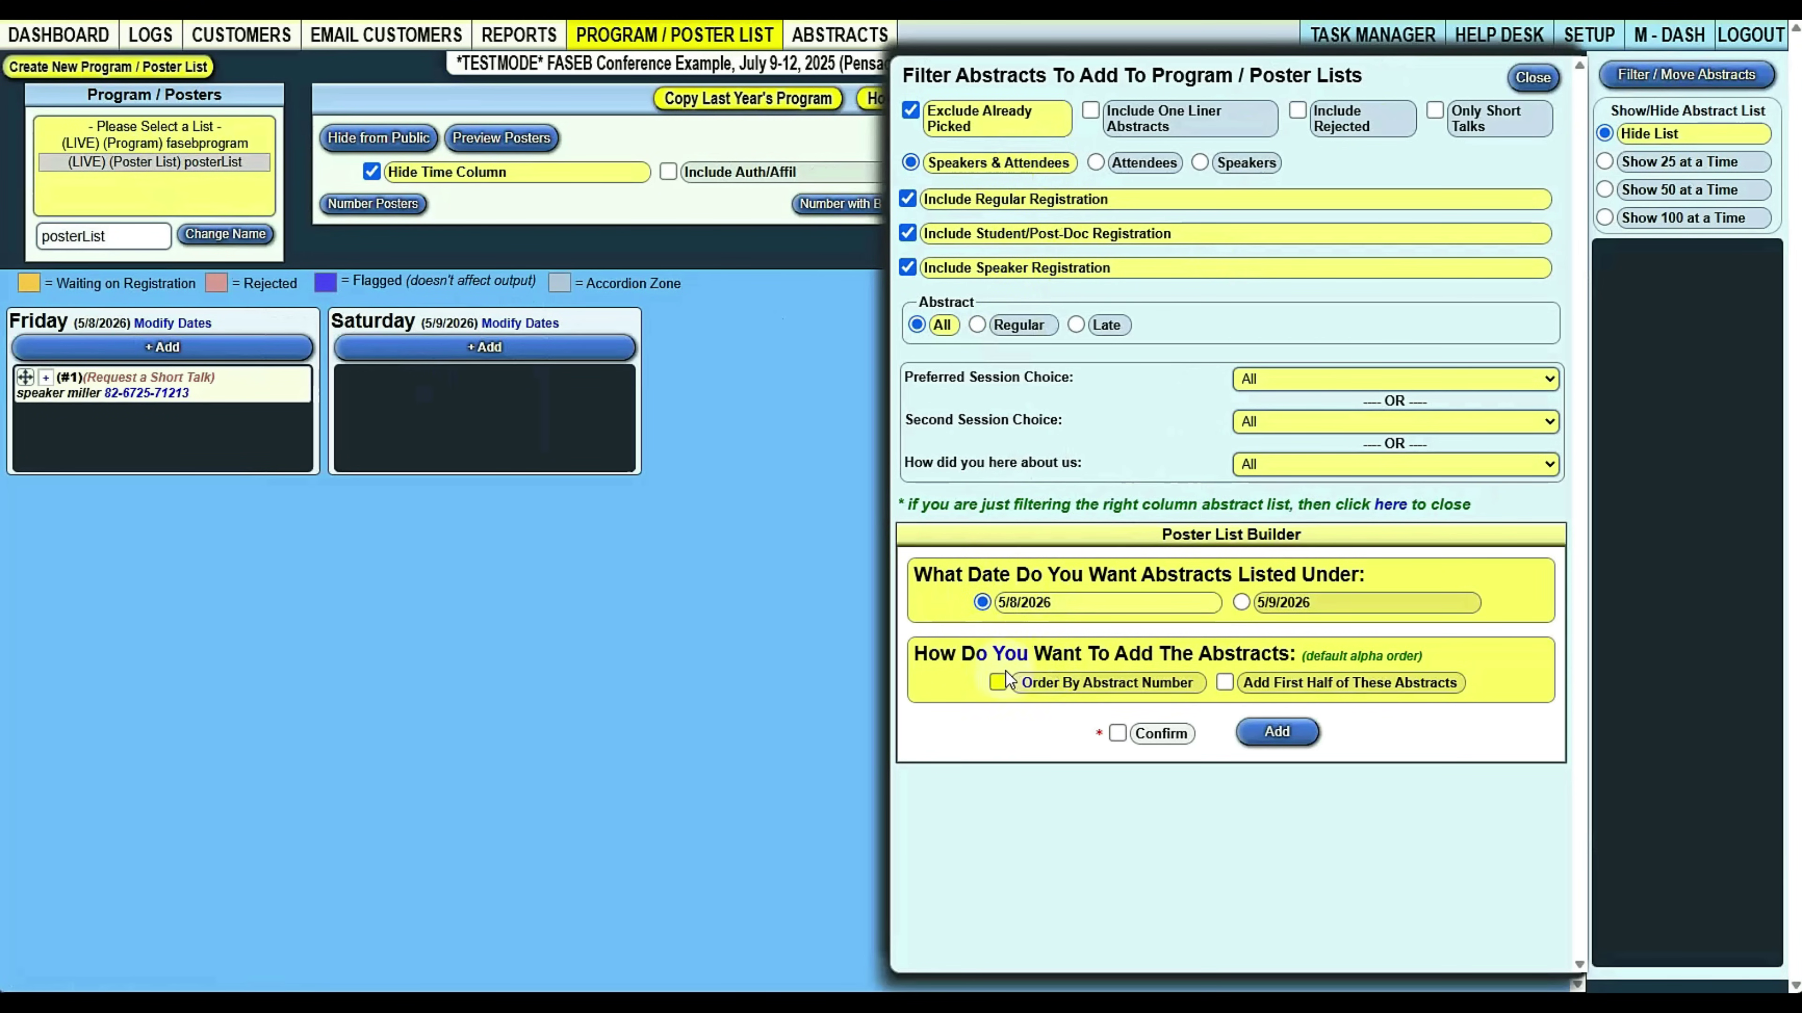
click(1253, 679)
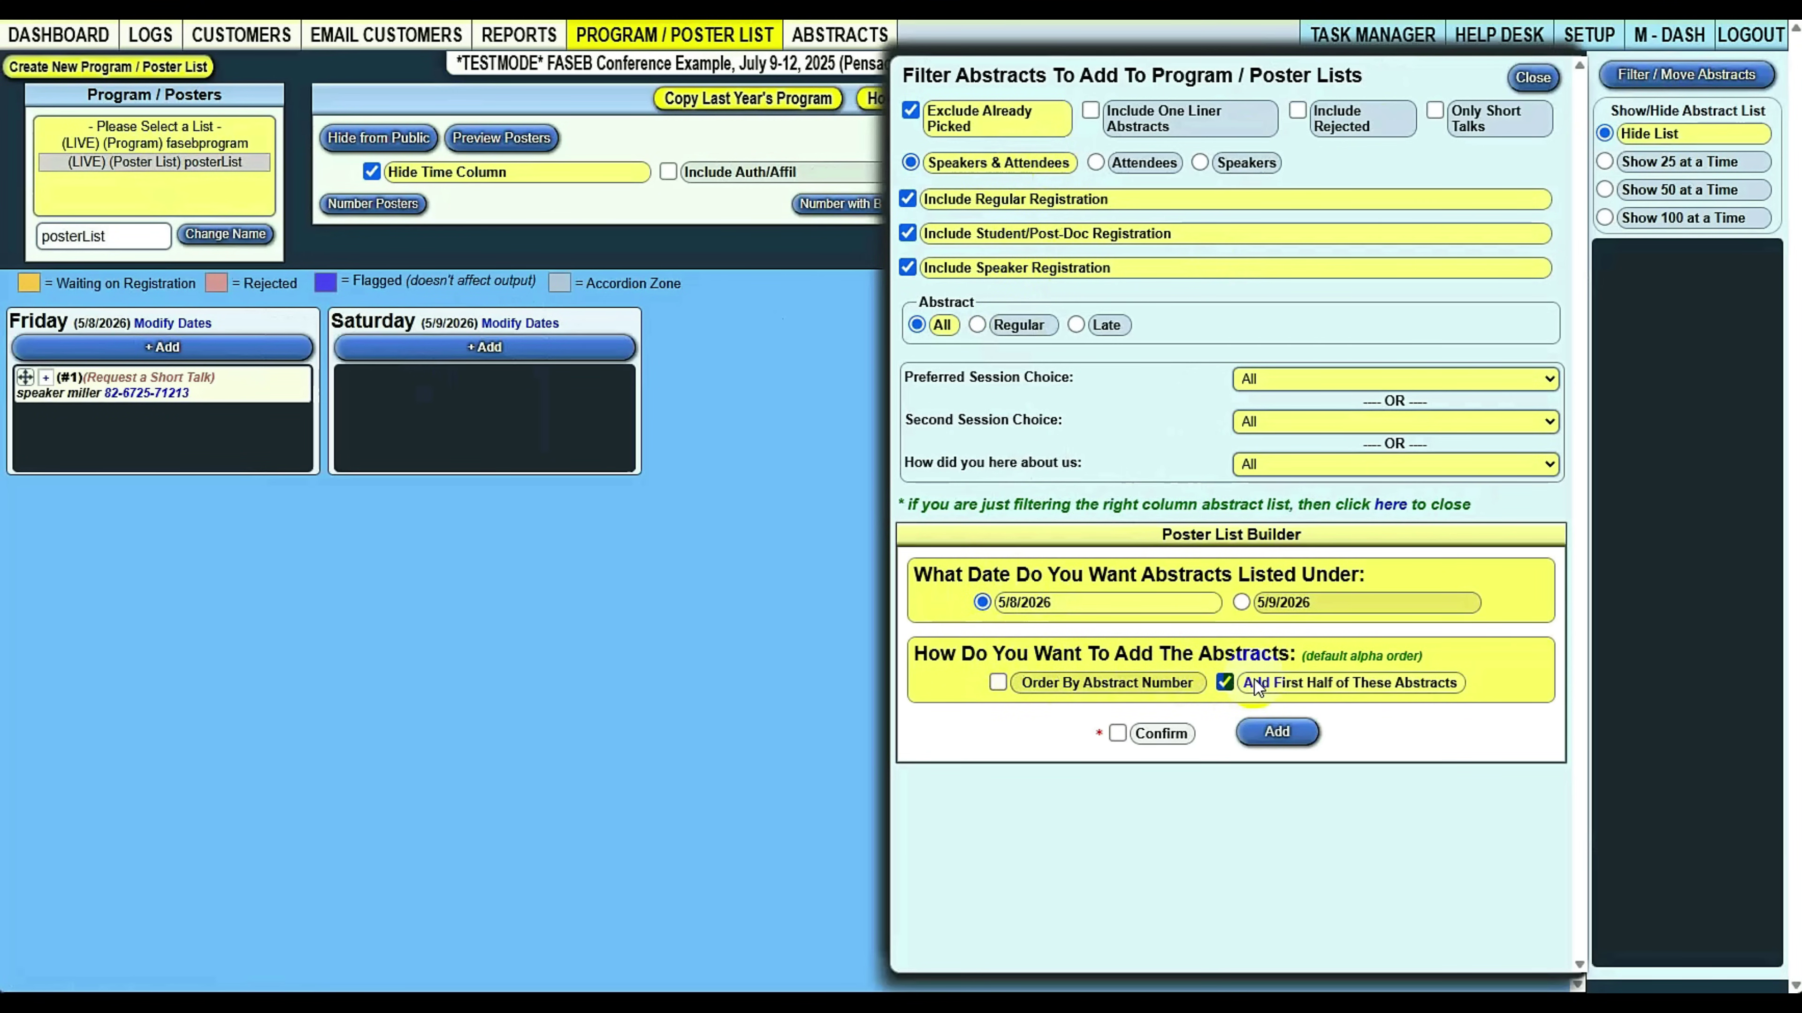
click(1248, 742)
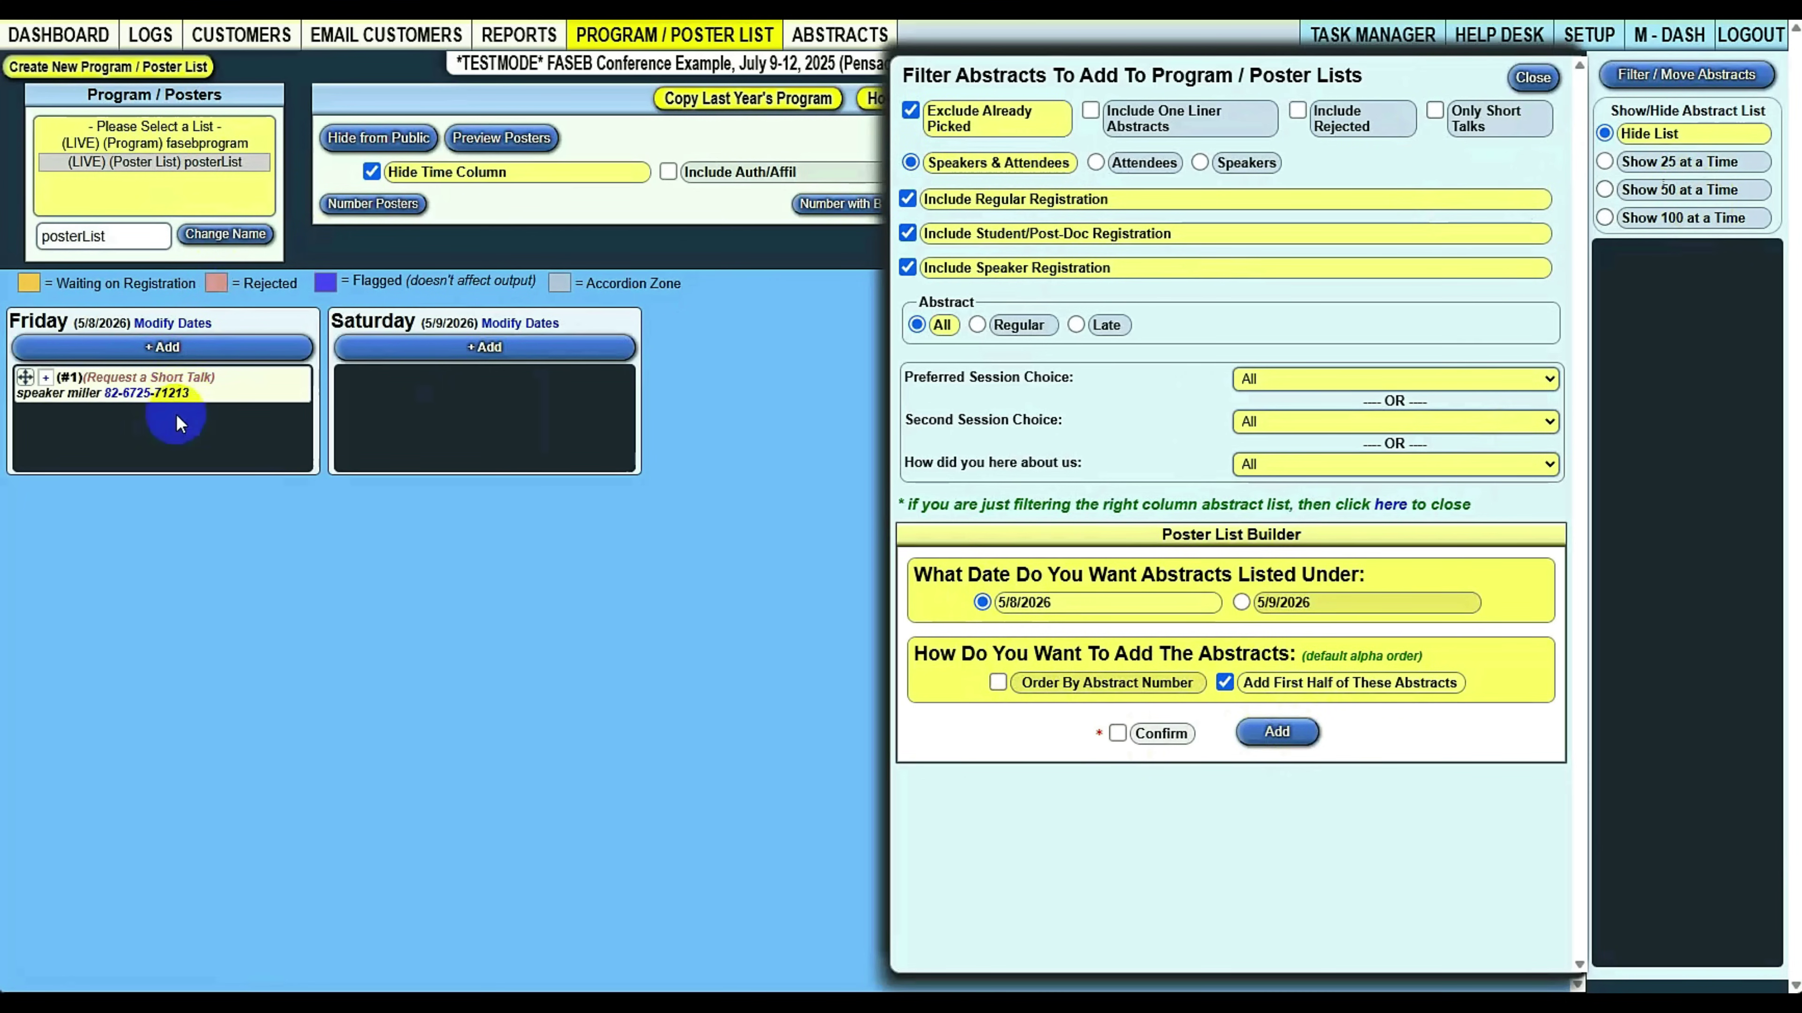
click(1226, 683)
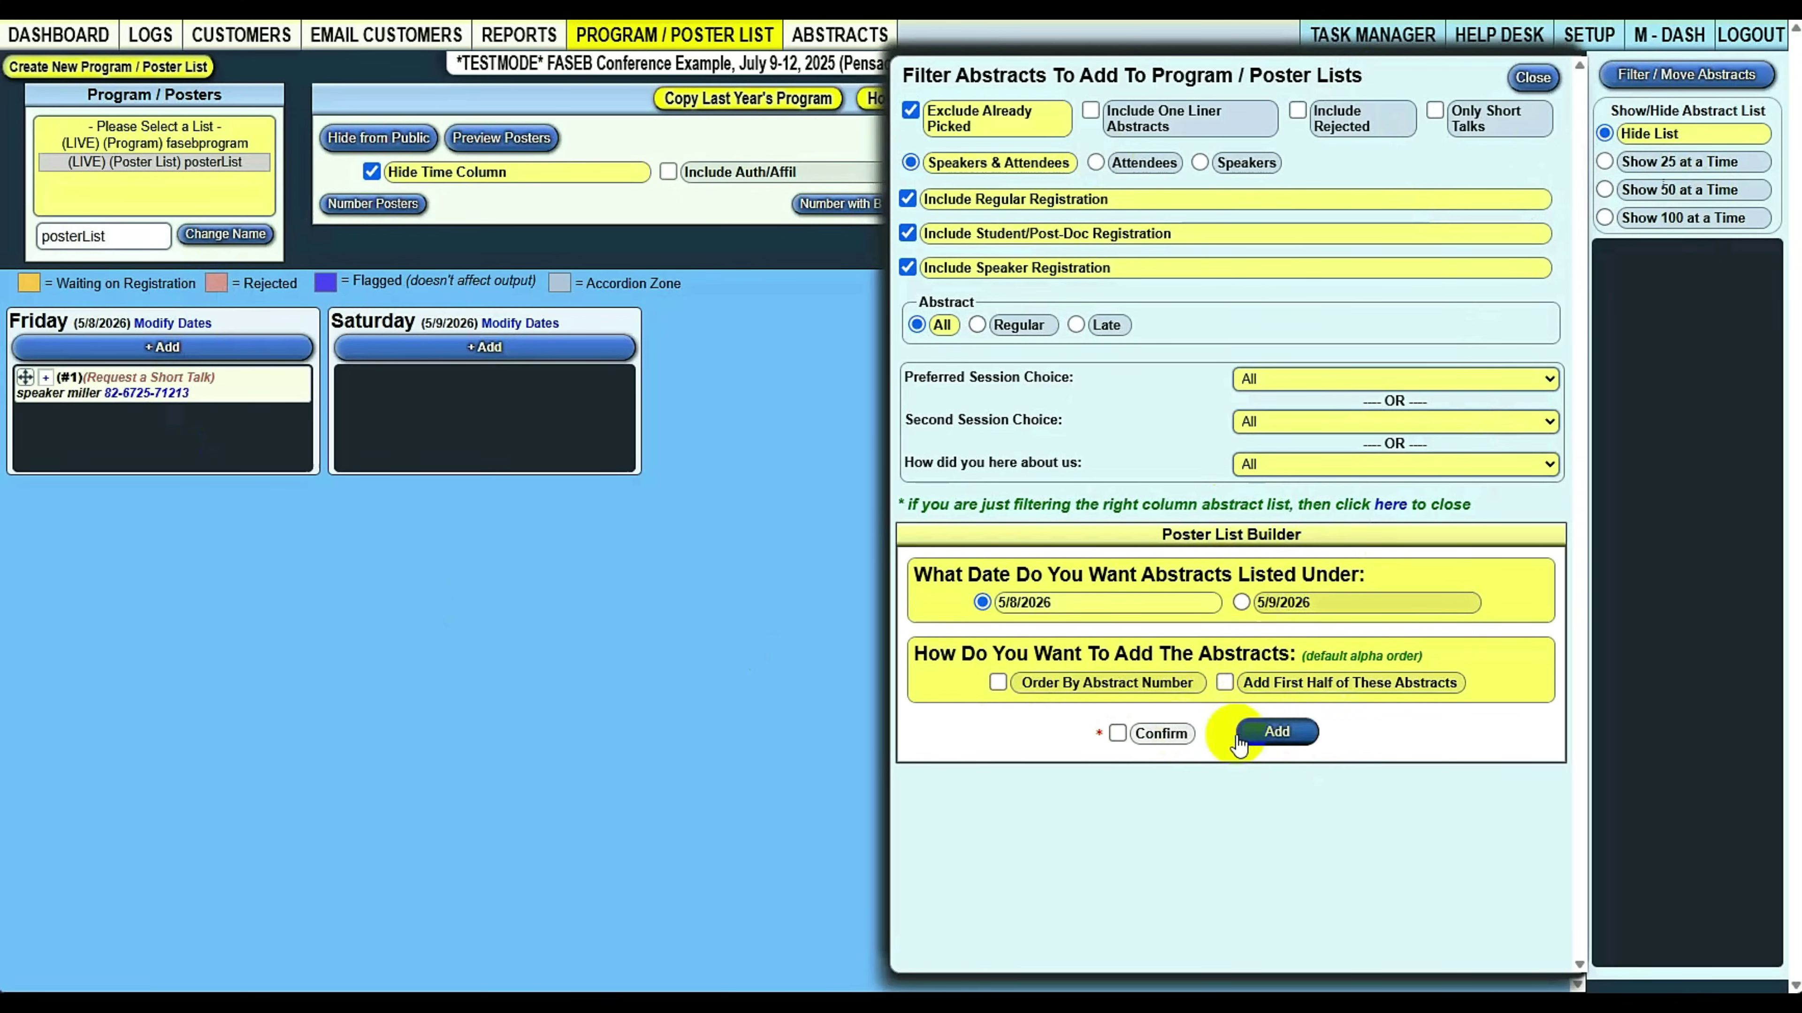
click(1260, 604)
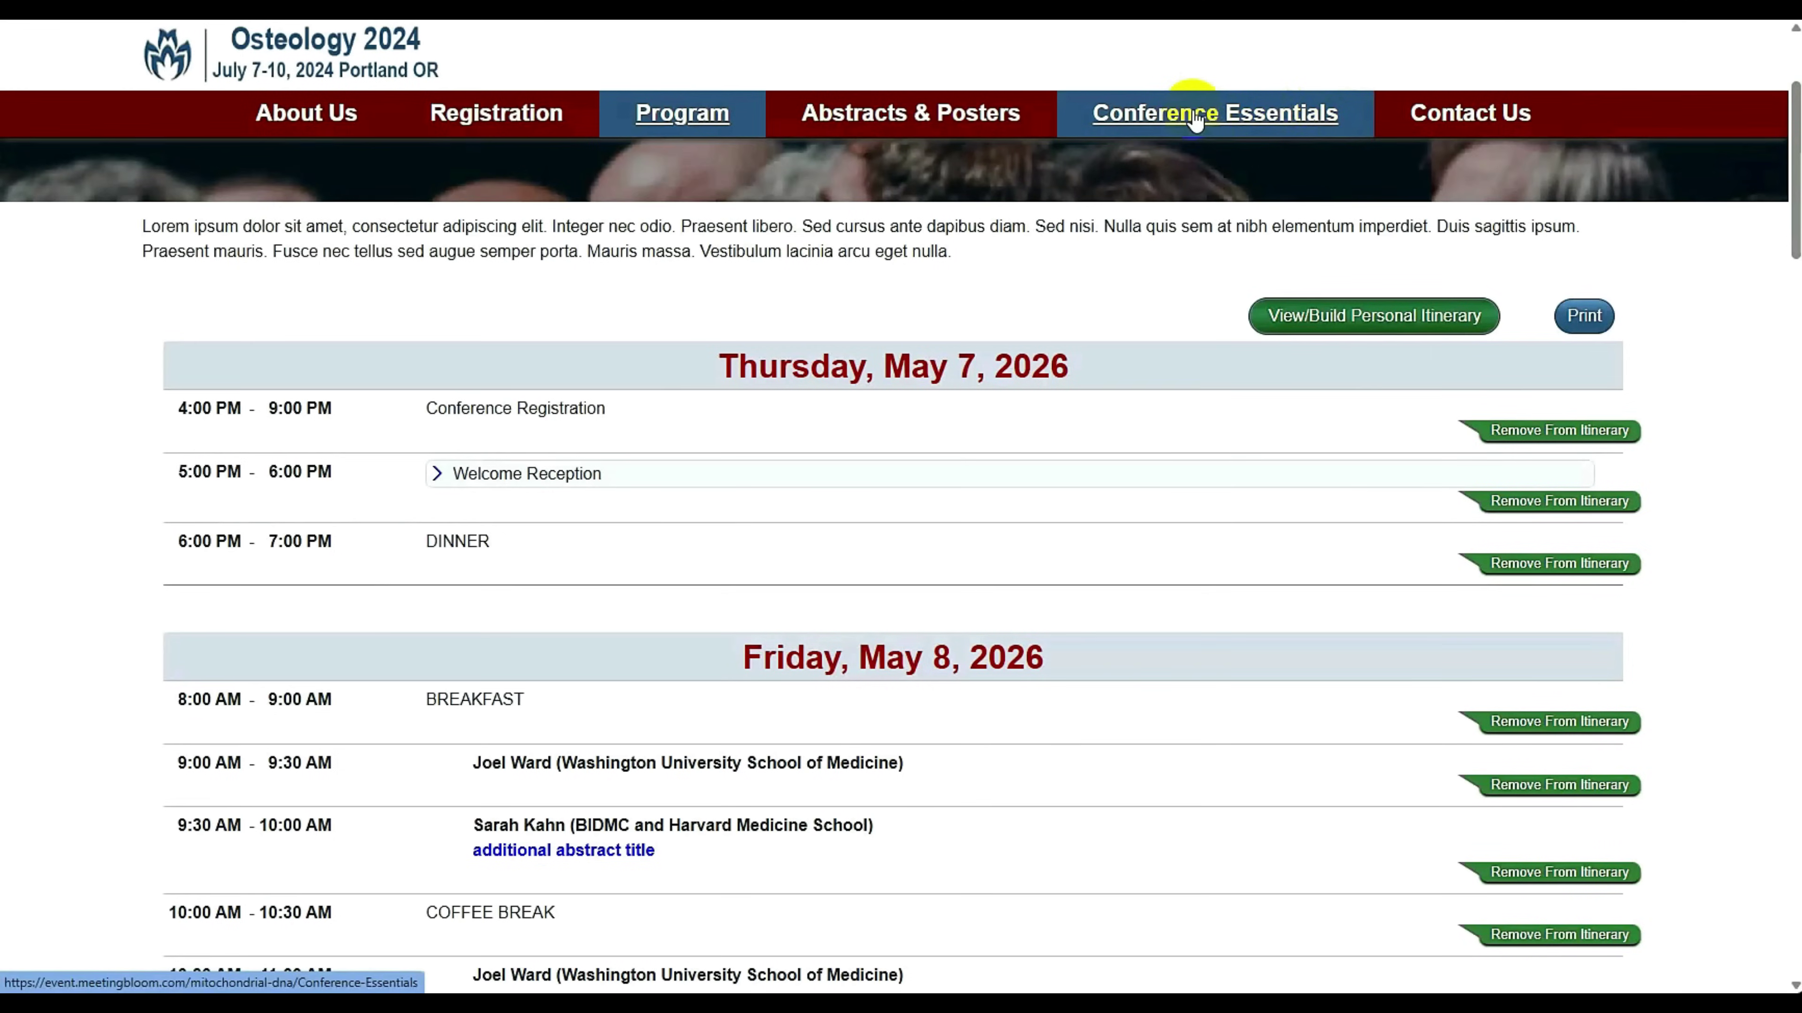
View Conference Essentials > Abstract/Poster List, then the personal itinerary's Friday poster entry and its note field
click(1194, 115)
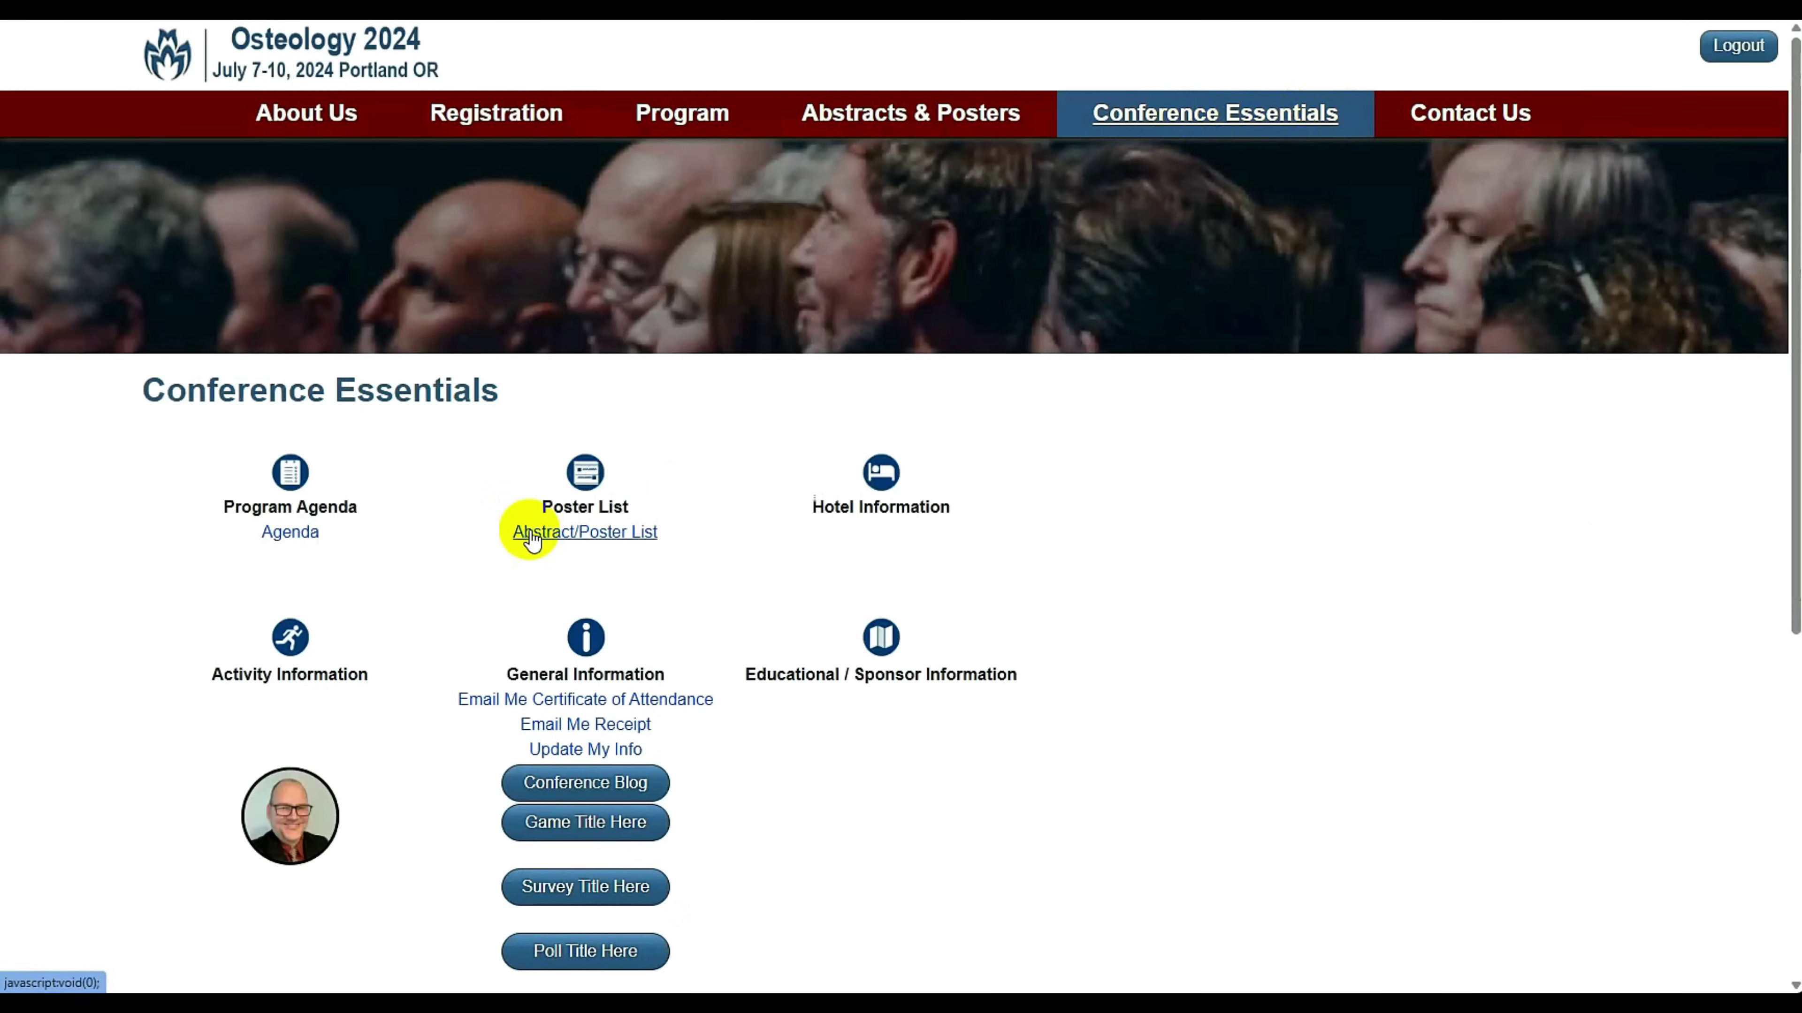
click(532, 533)
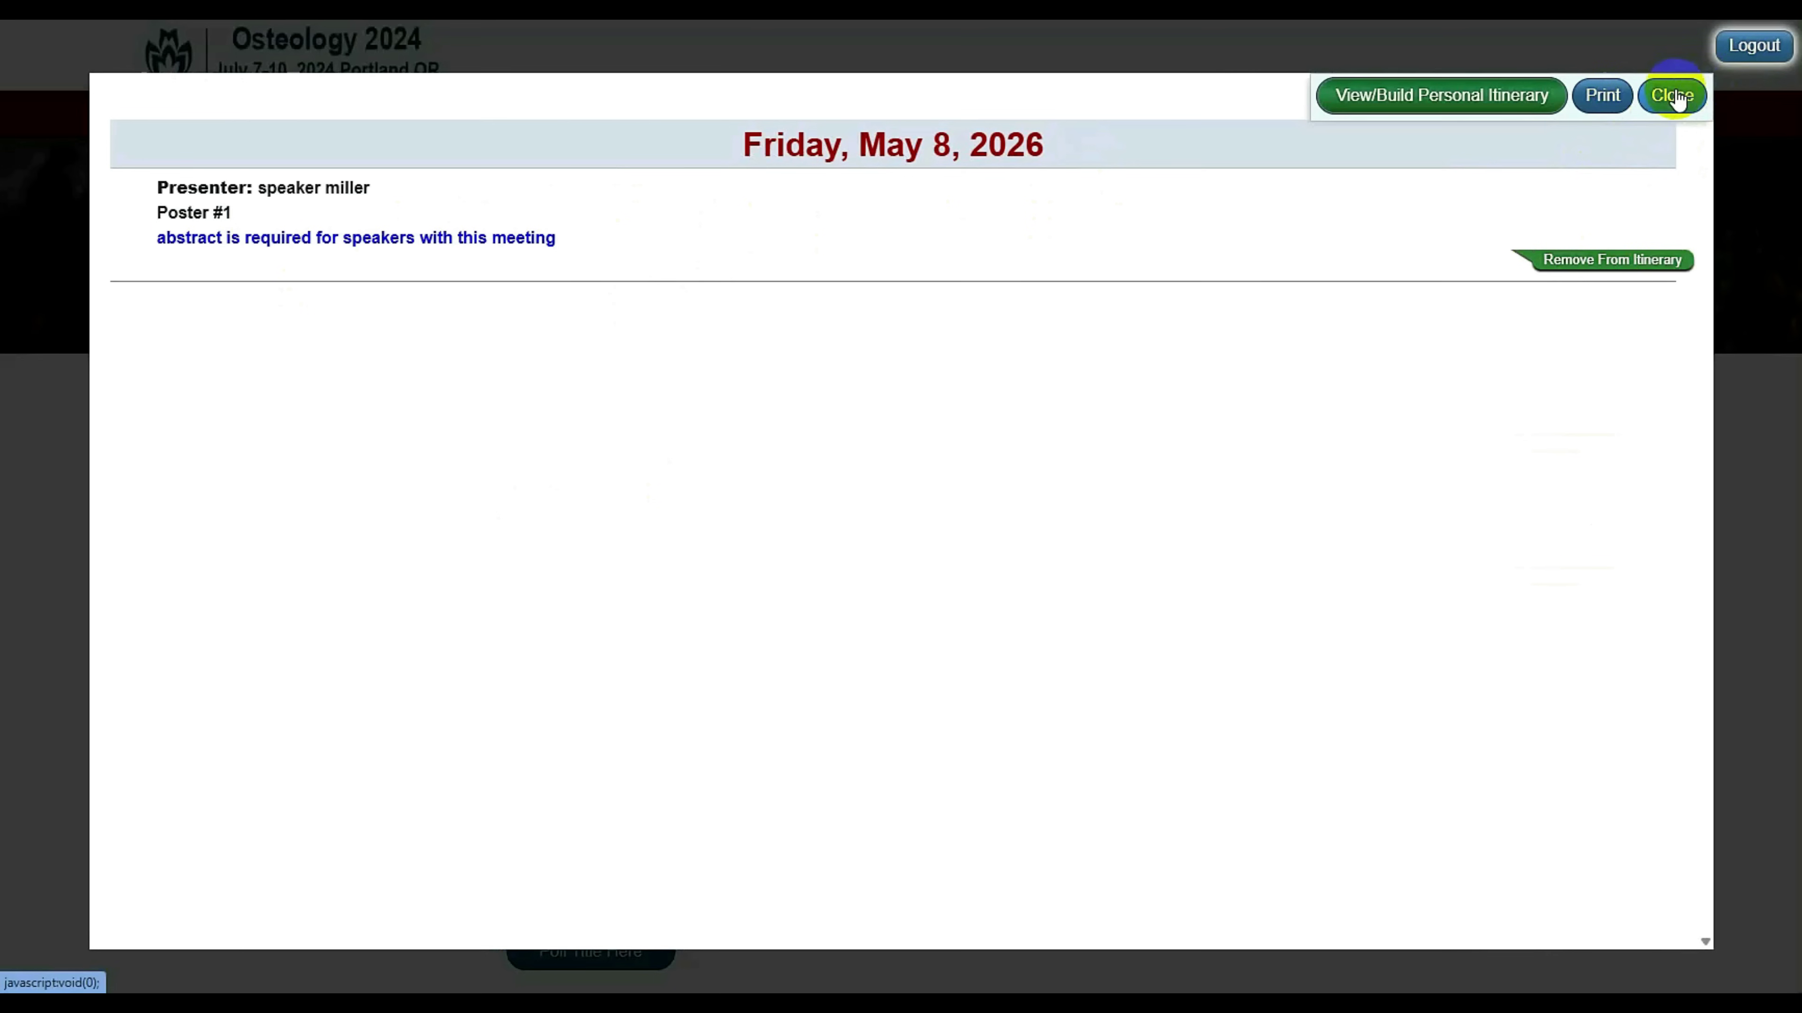
click(1359, 113)
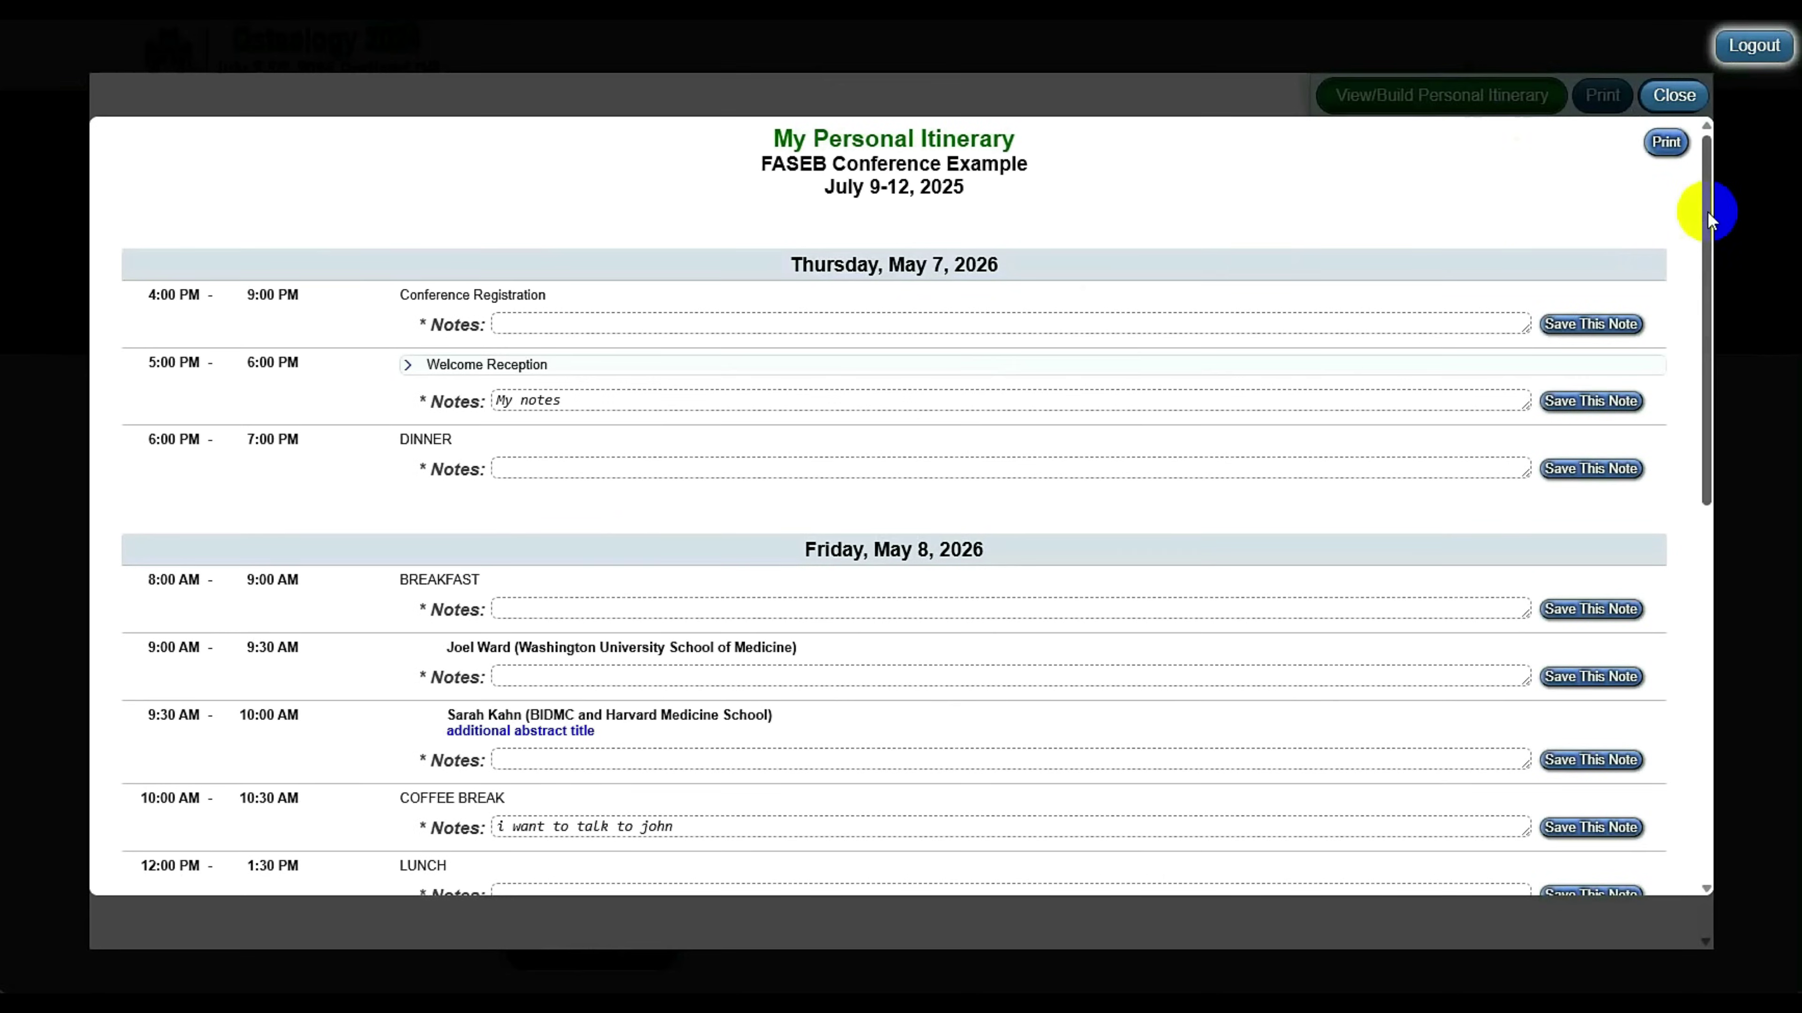
drag(1707, 212, 1648, 589)
drag(1628, 698, 953, 688)
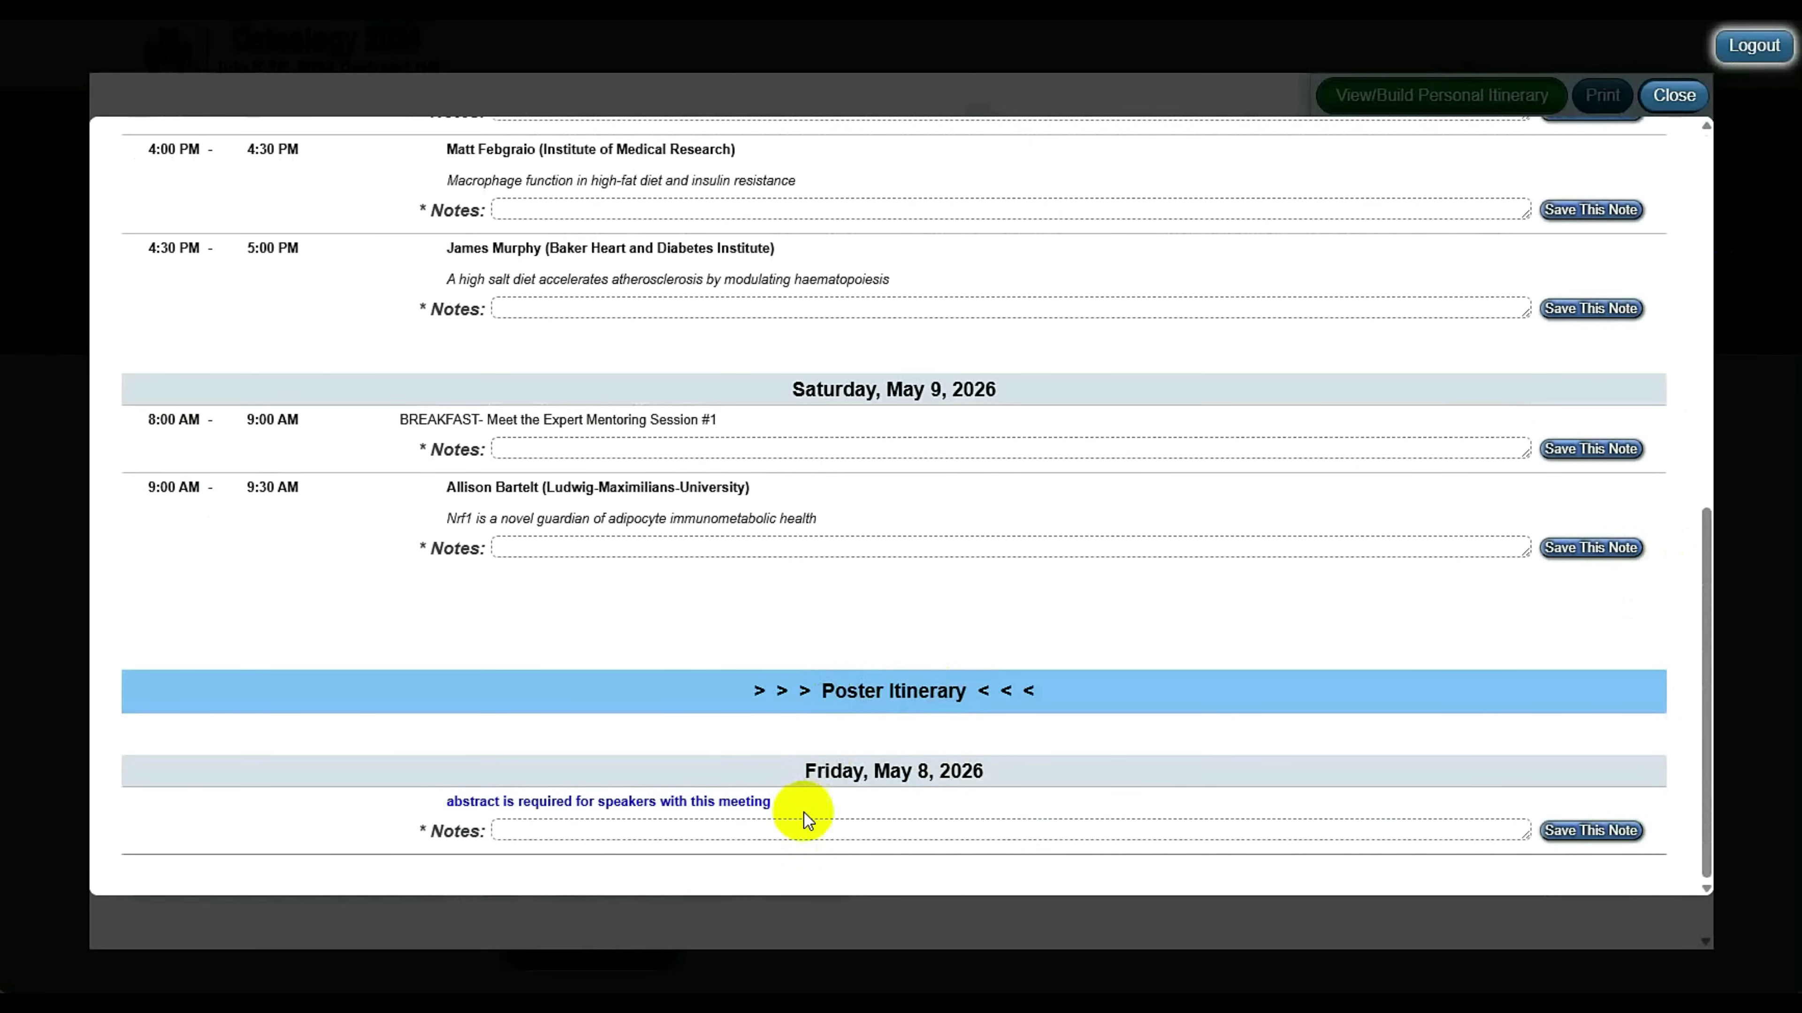
click(752, 830)
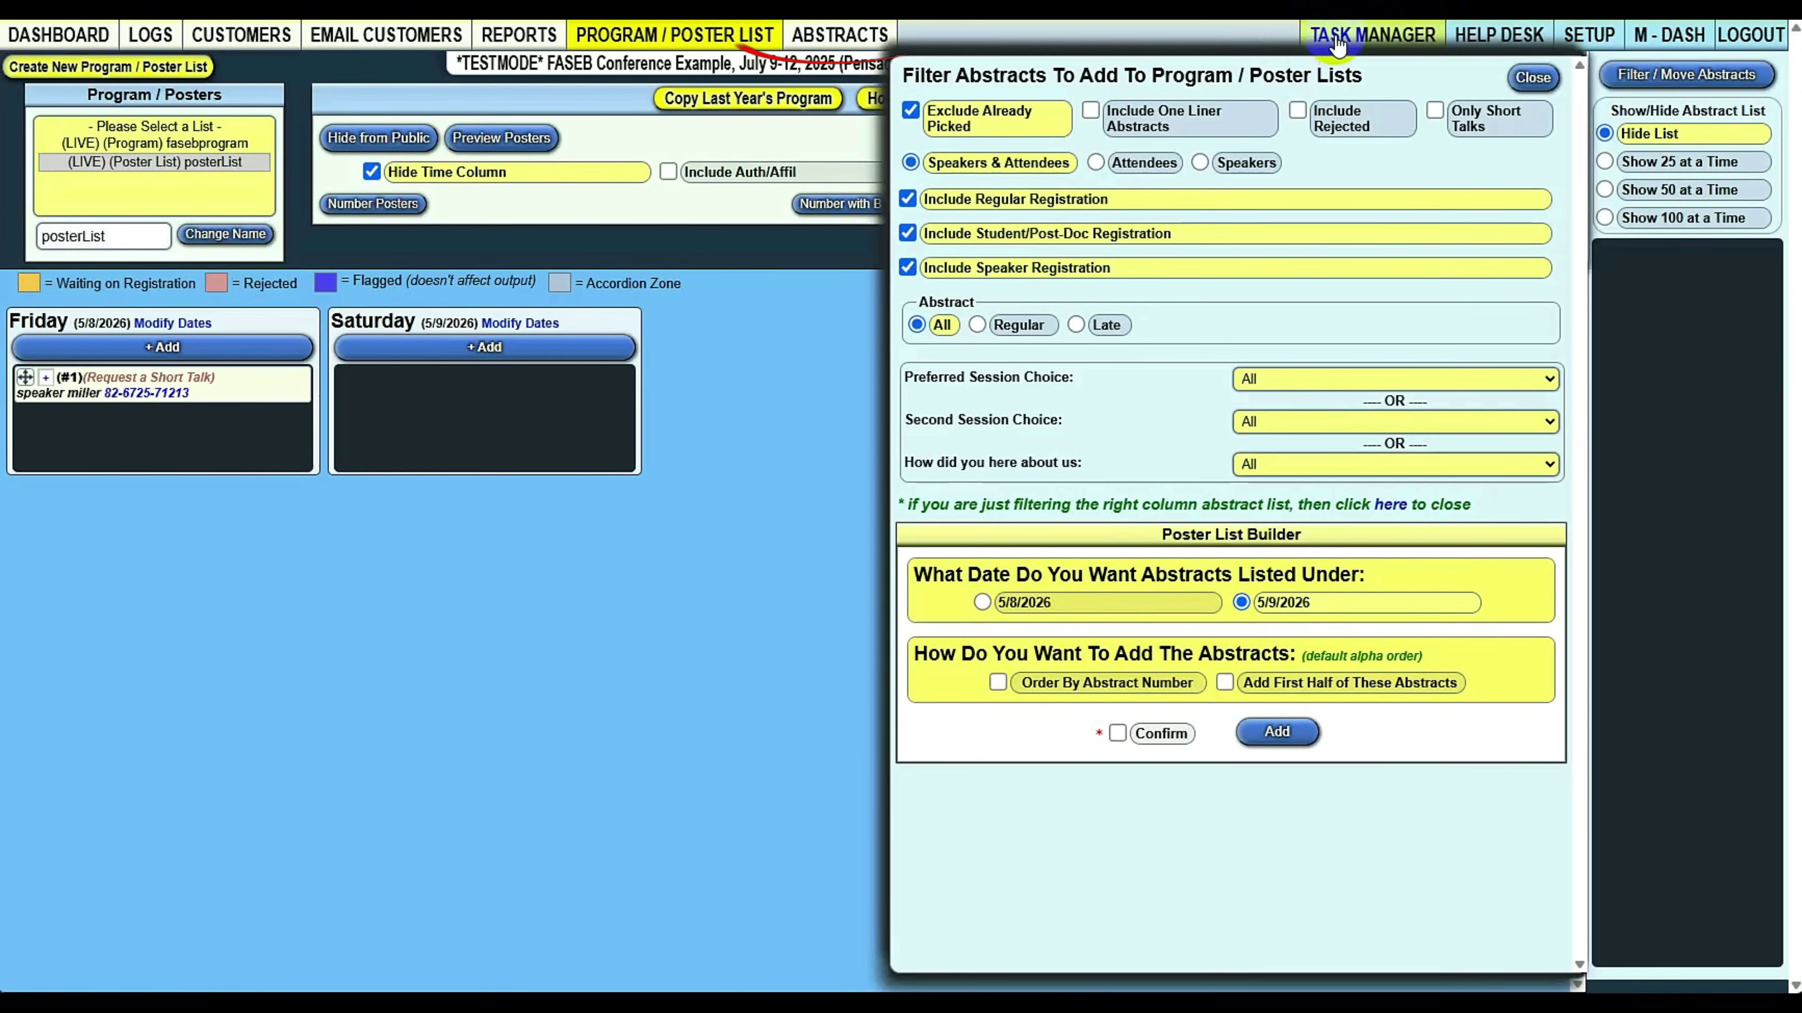
Download the abstracts from Export Formatted Abstracts with Output Word Document selected
click(839, 35)
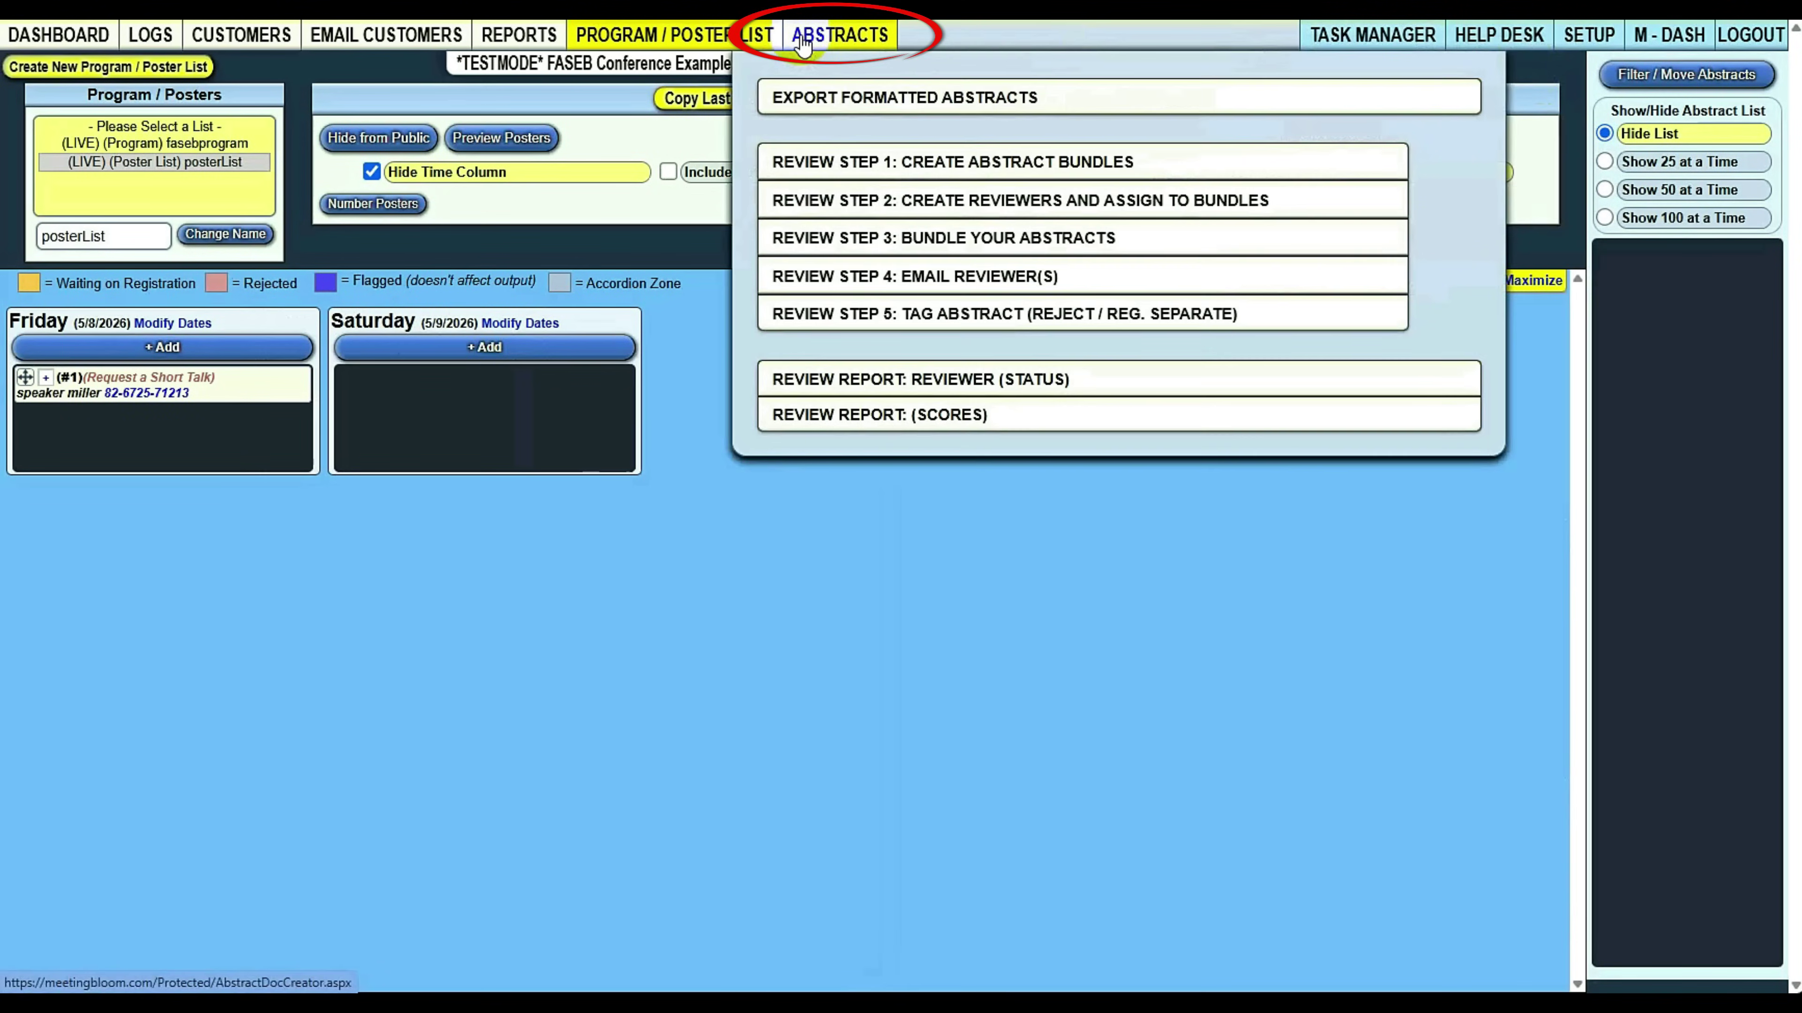
click(825, 98)
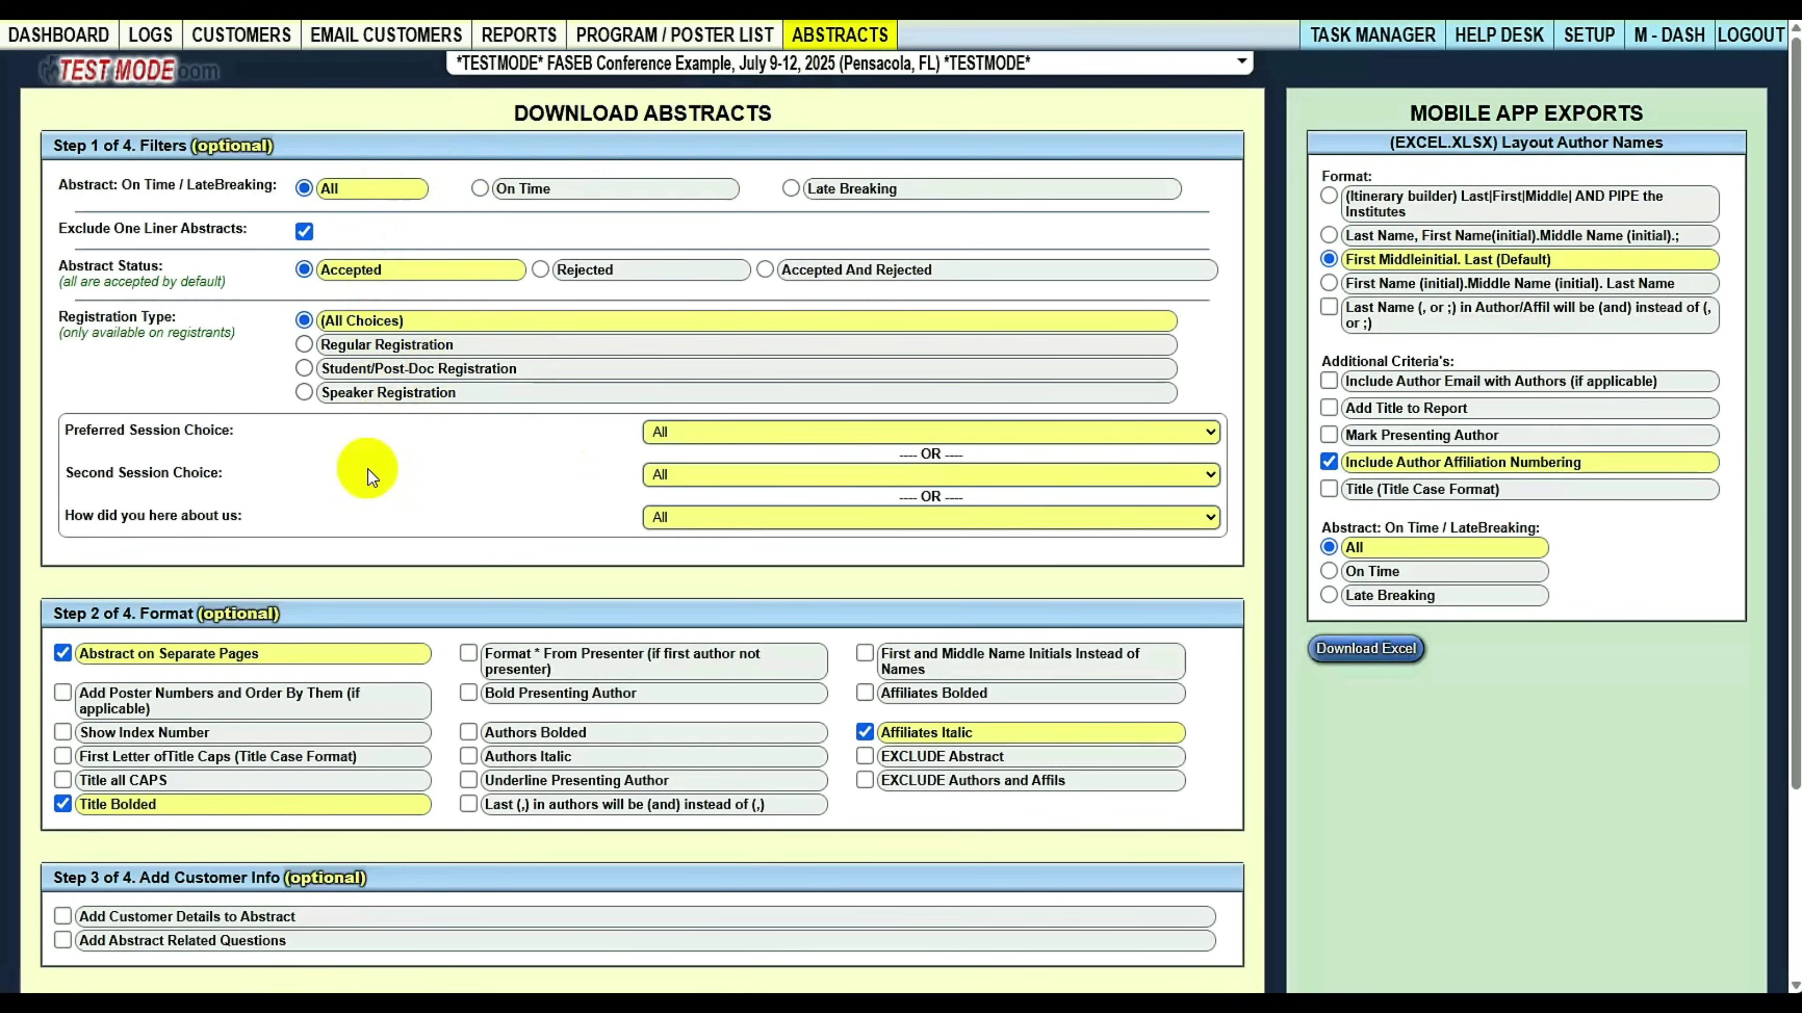
scroll(369, 469, down, 3)
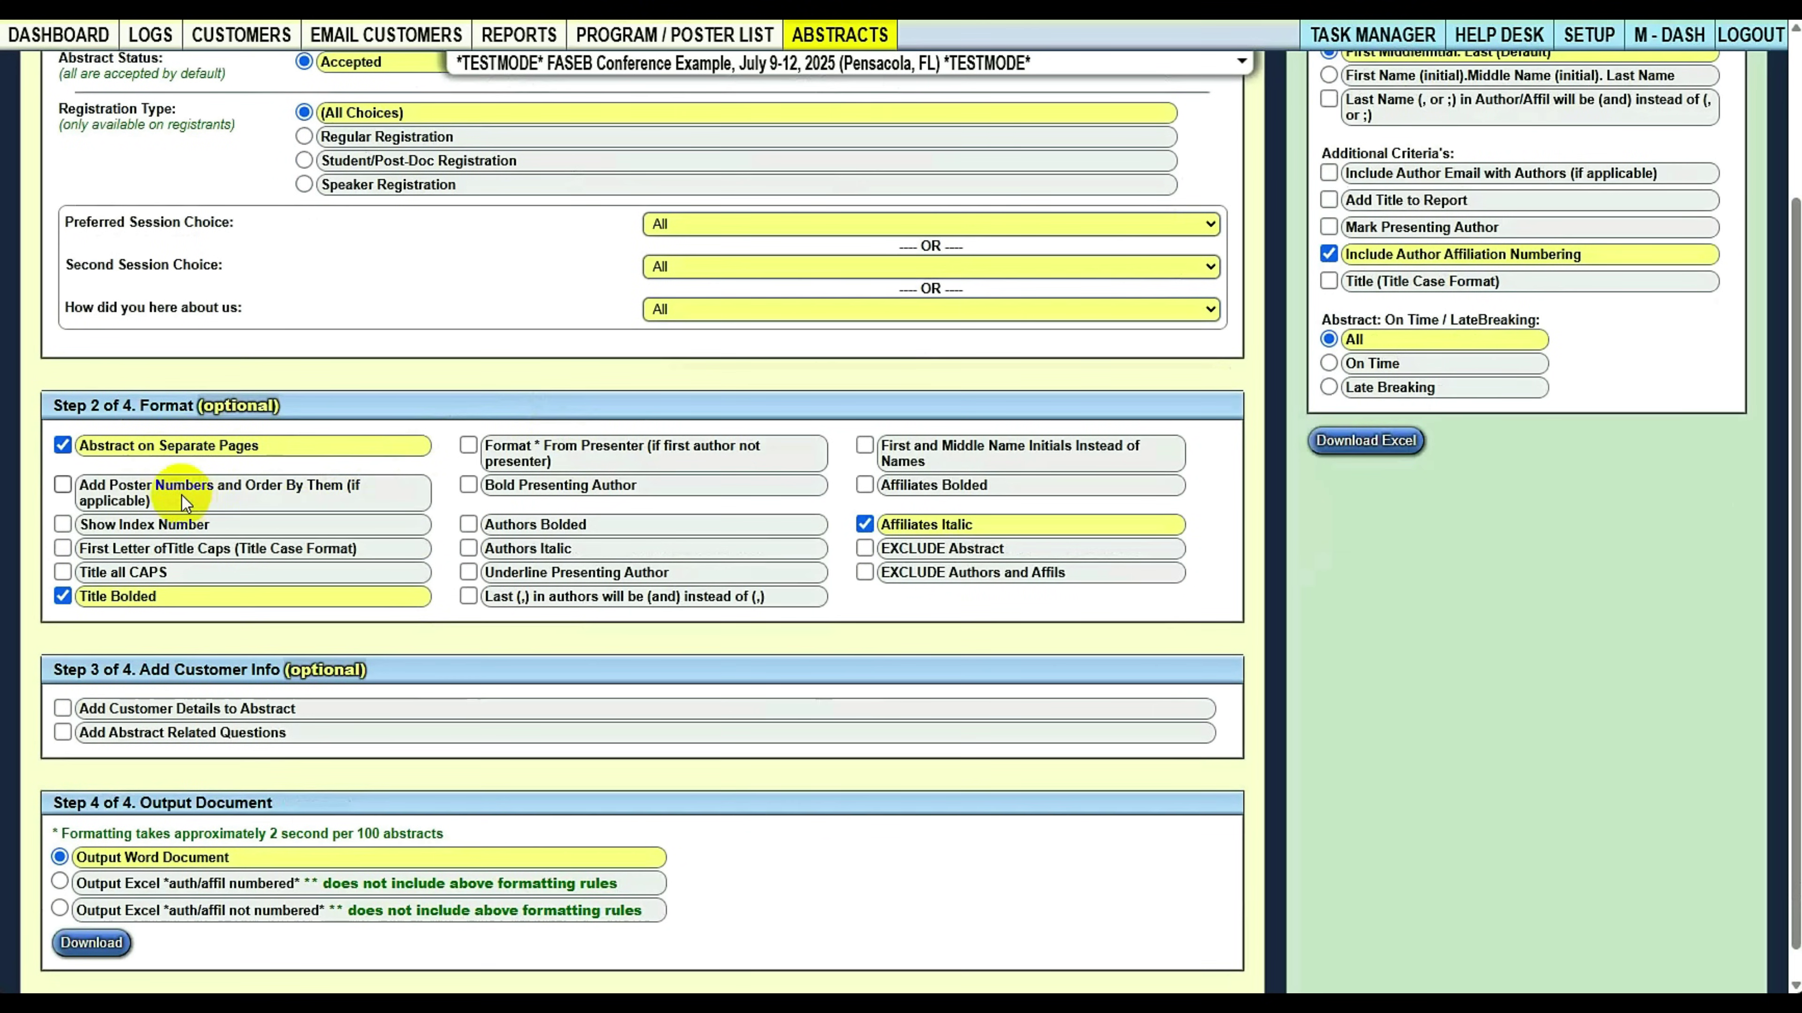
drag(132, 405, 262, 402)
click(325, 410)
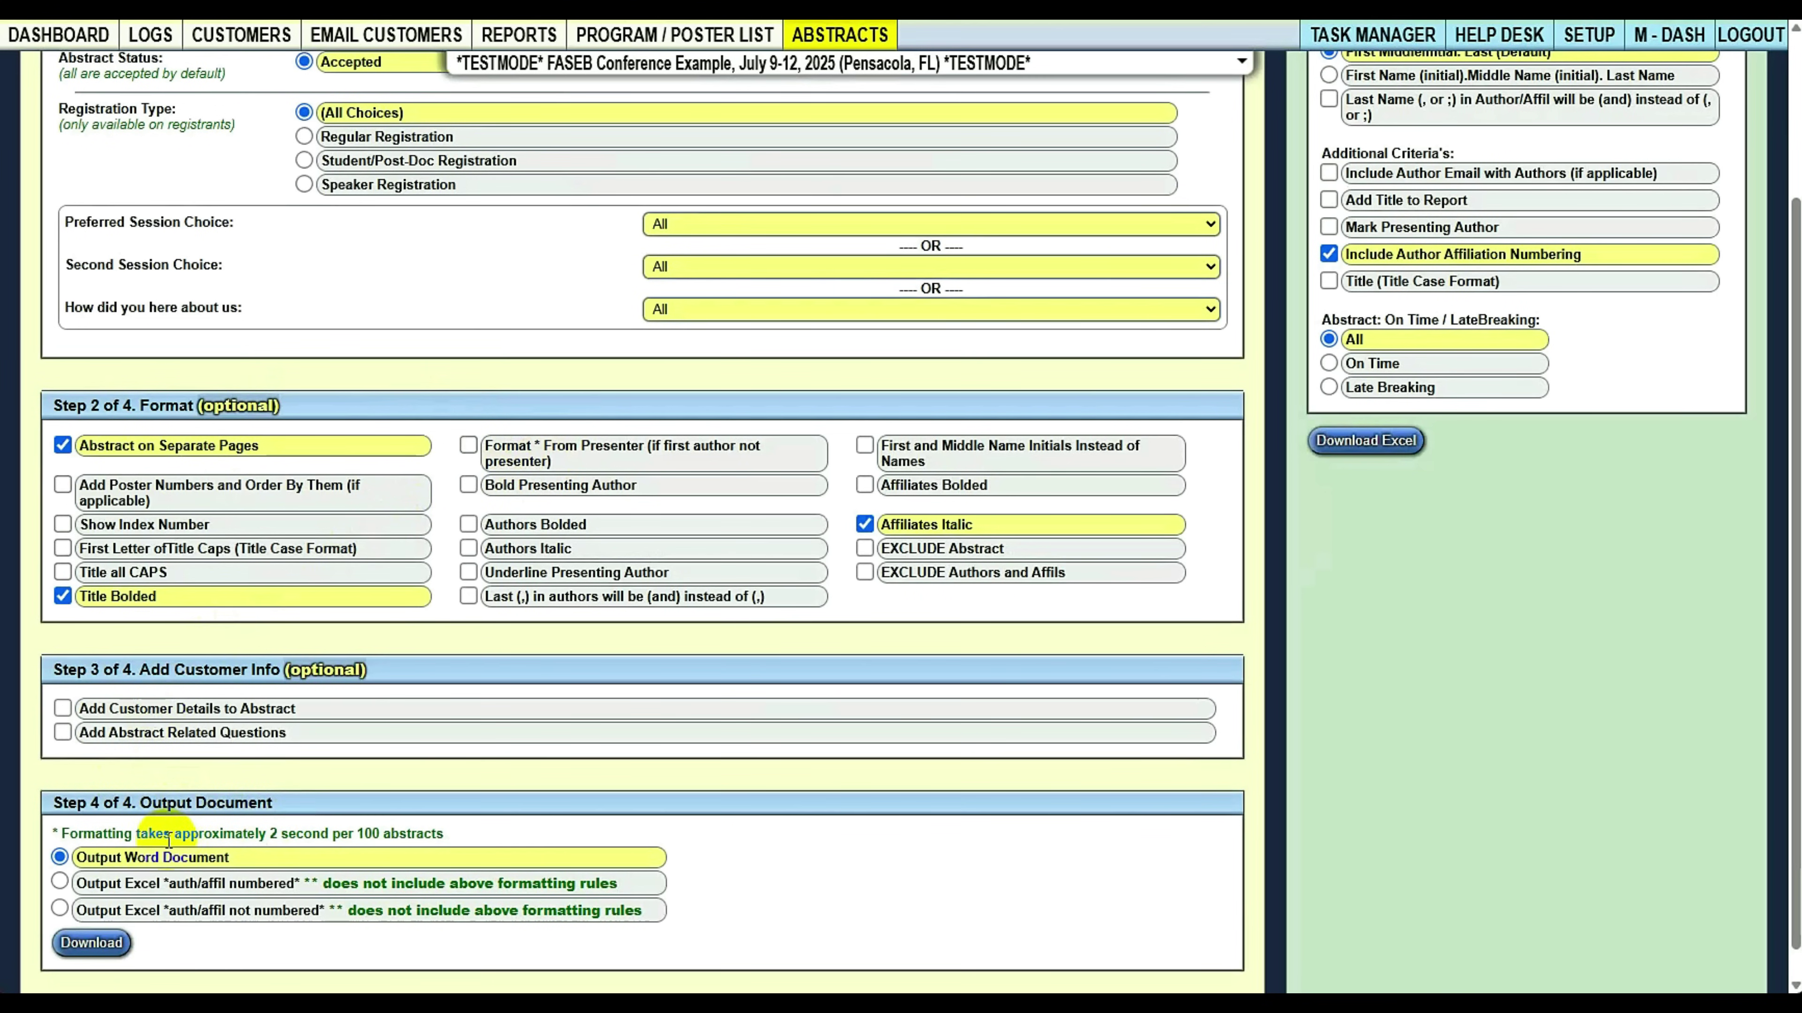
click(91, 942)
scroll(746, 786, down, 3)
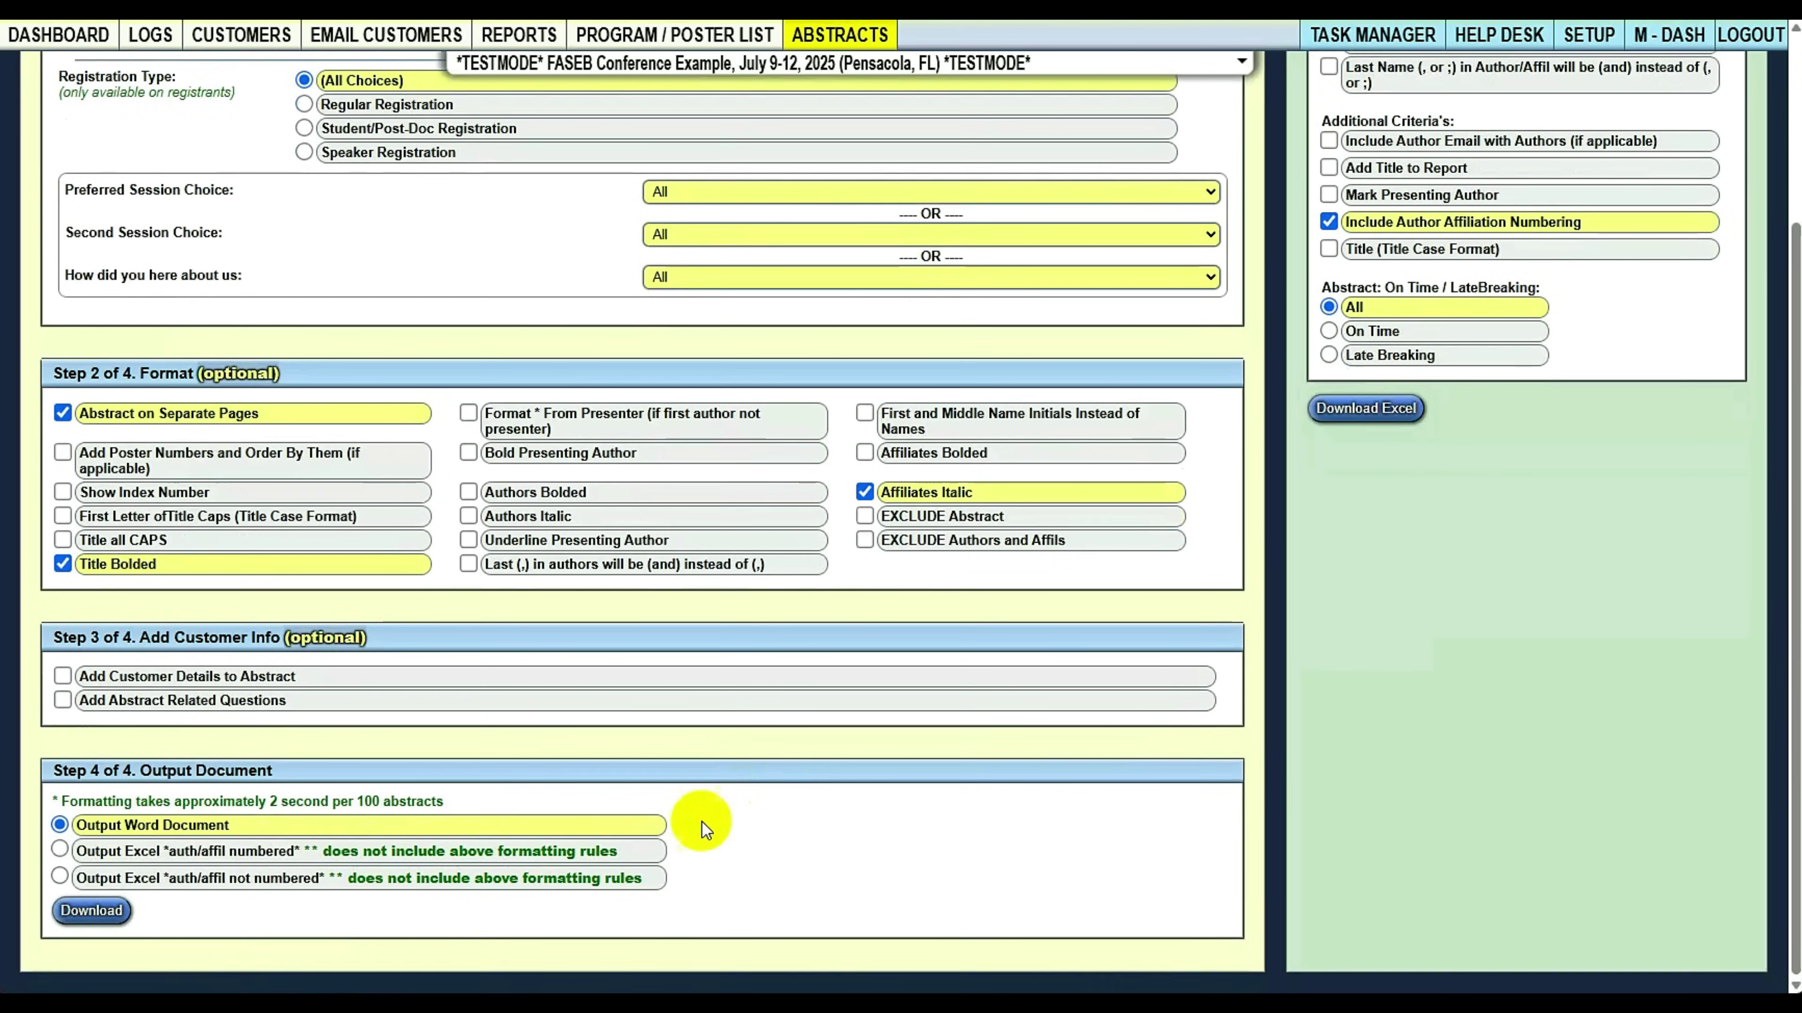
click(93, 911)
Open Abstracts.docx, highlight the short-talk title and the body with symbol rows, then close Word
click(1497, 44)
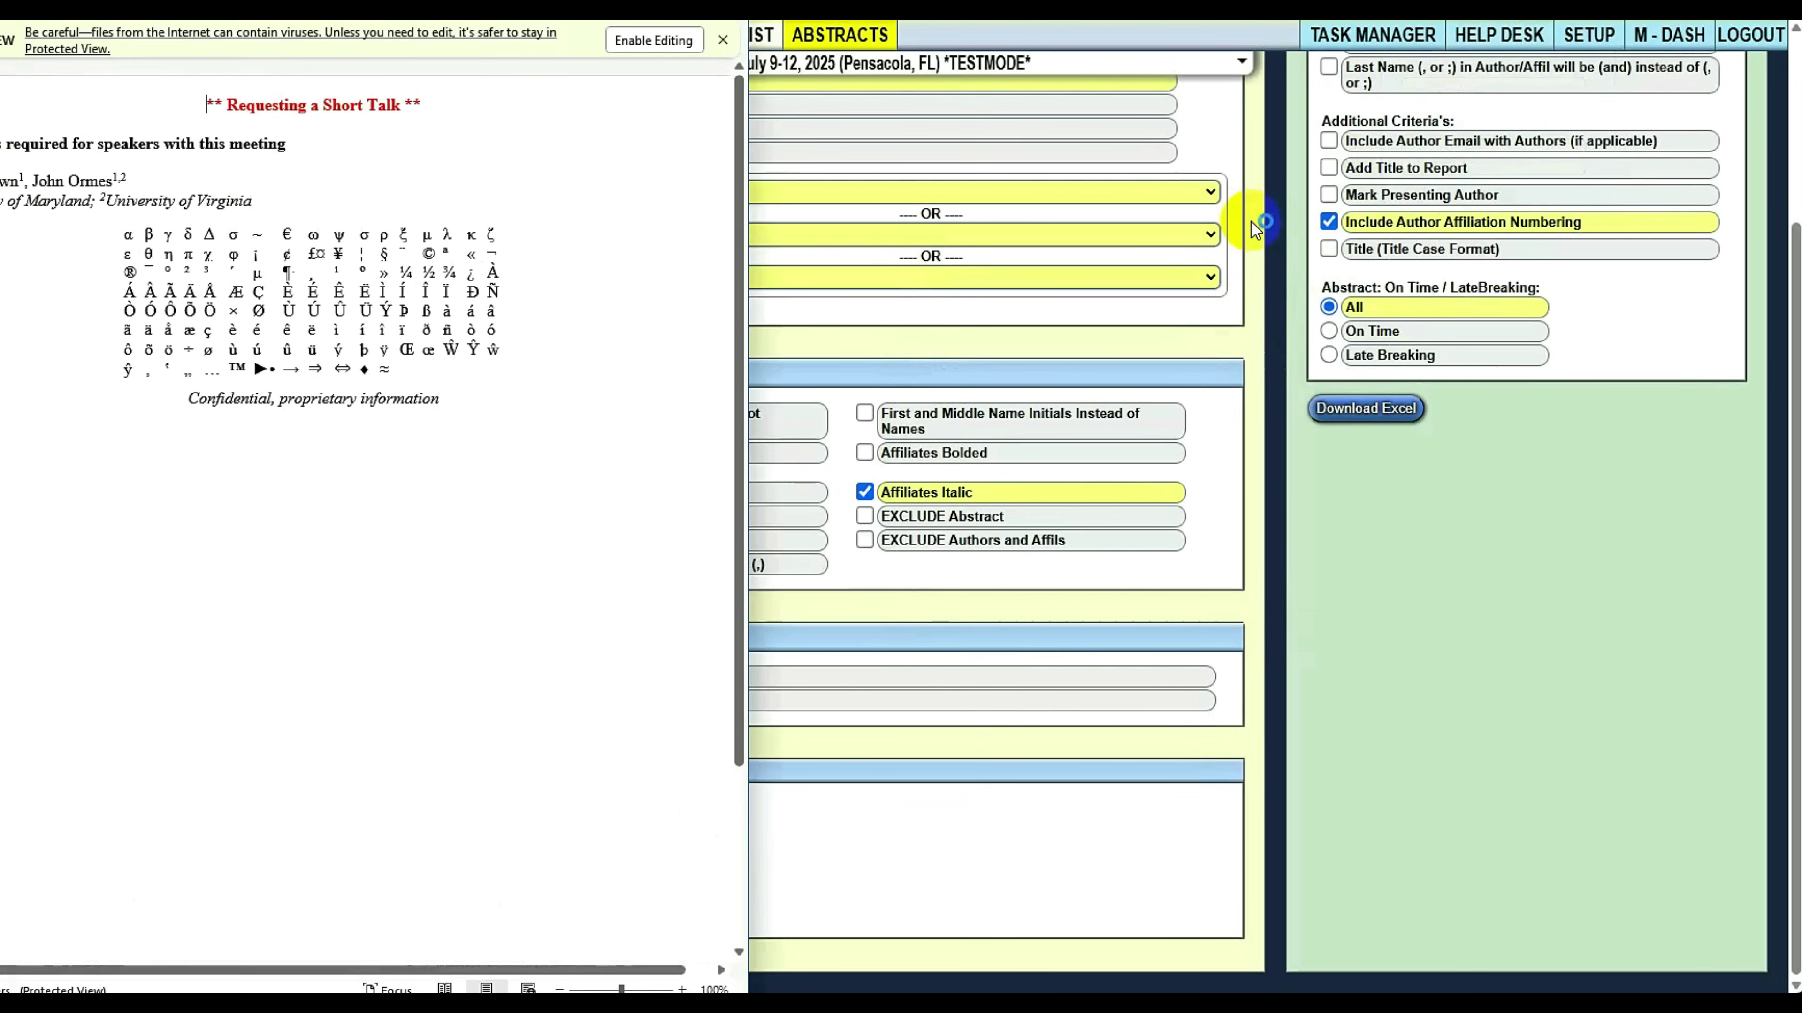
drag(743, 229, 1143, 305)
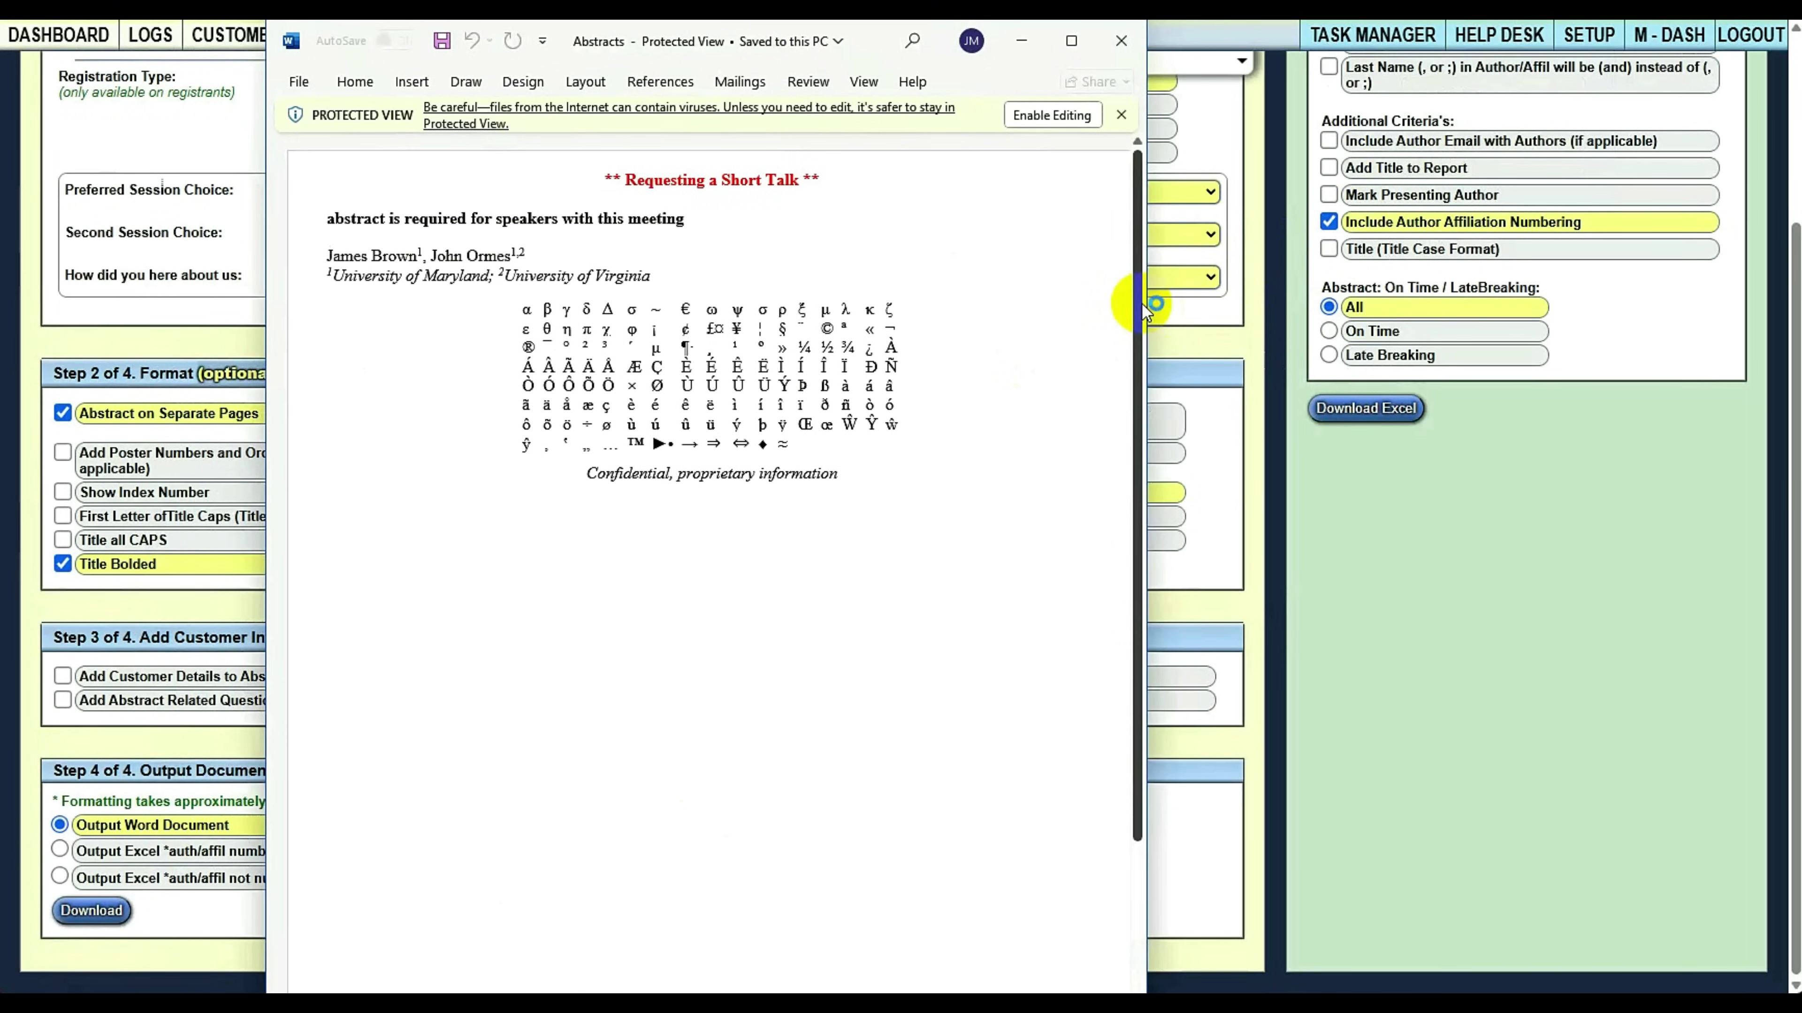
drag(633, 182, 764, 188)
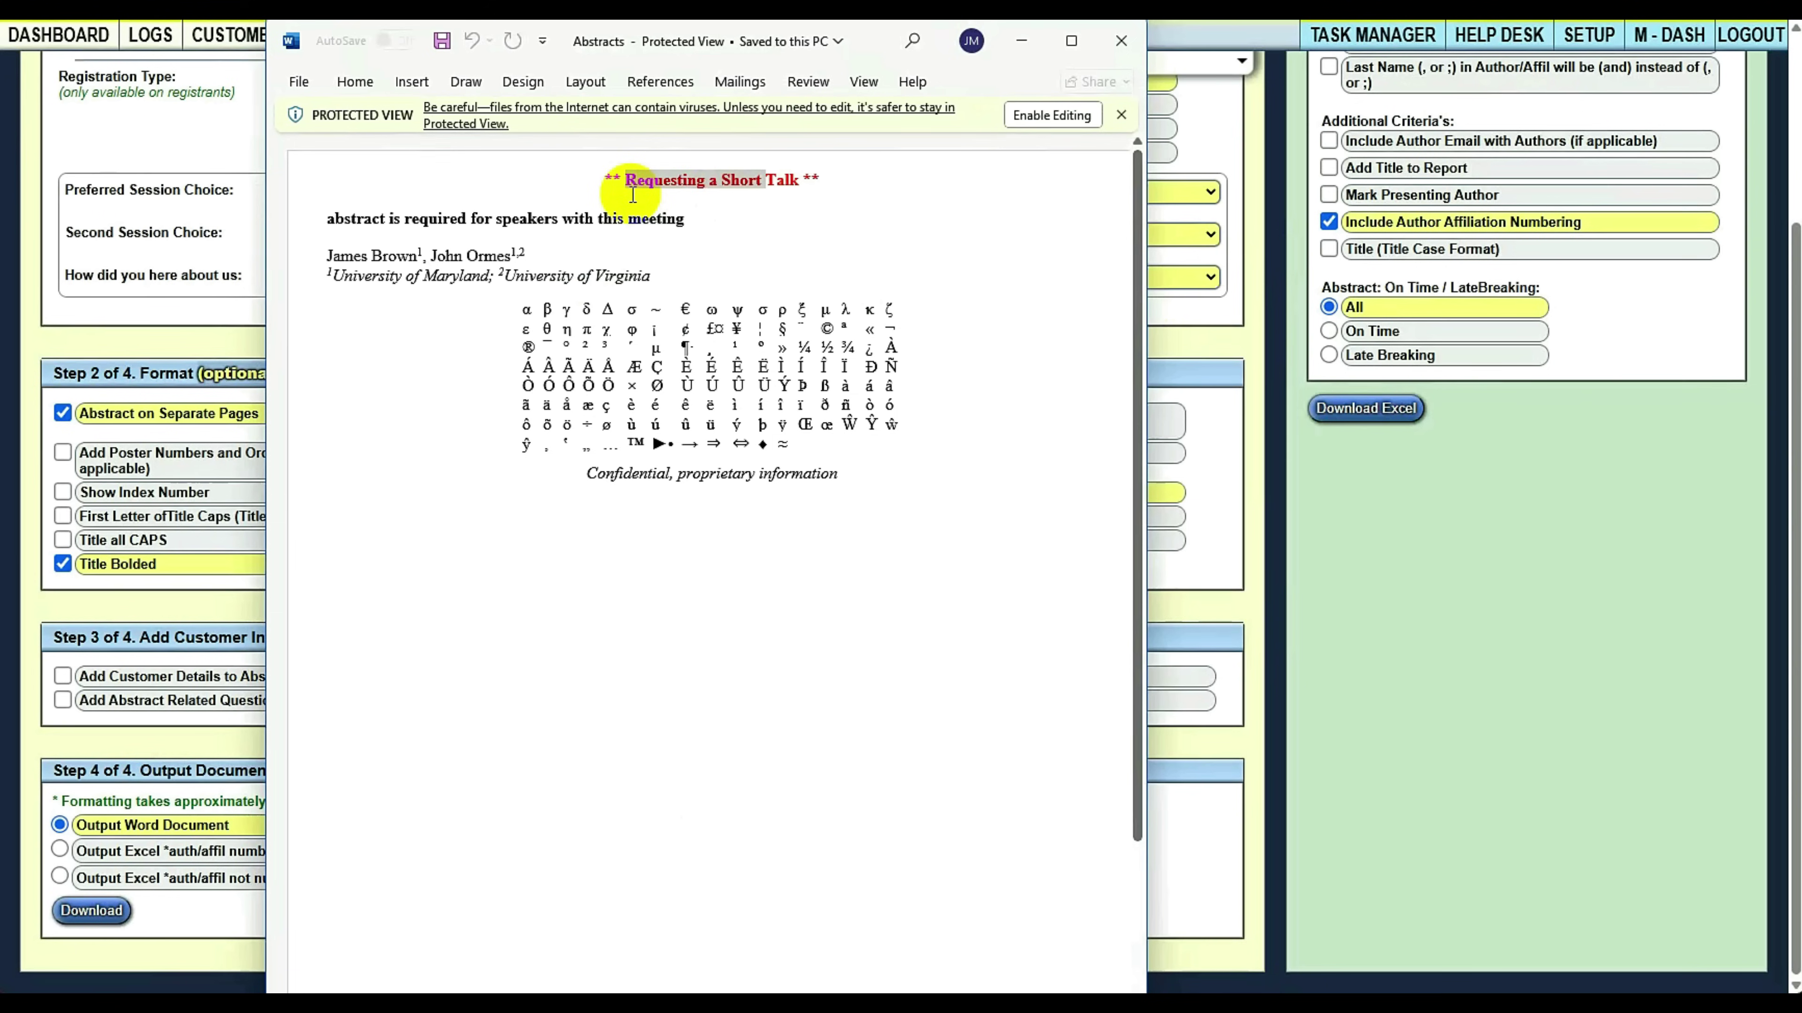
click(656, 181)
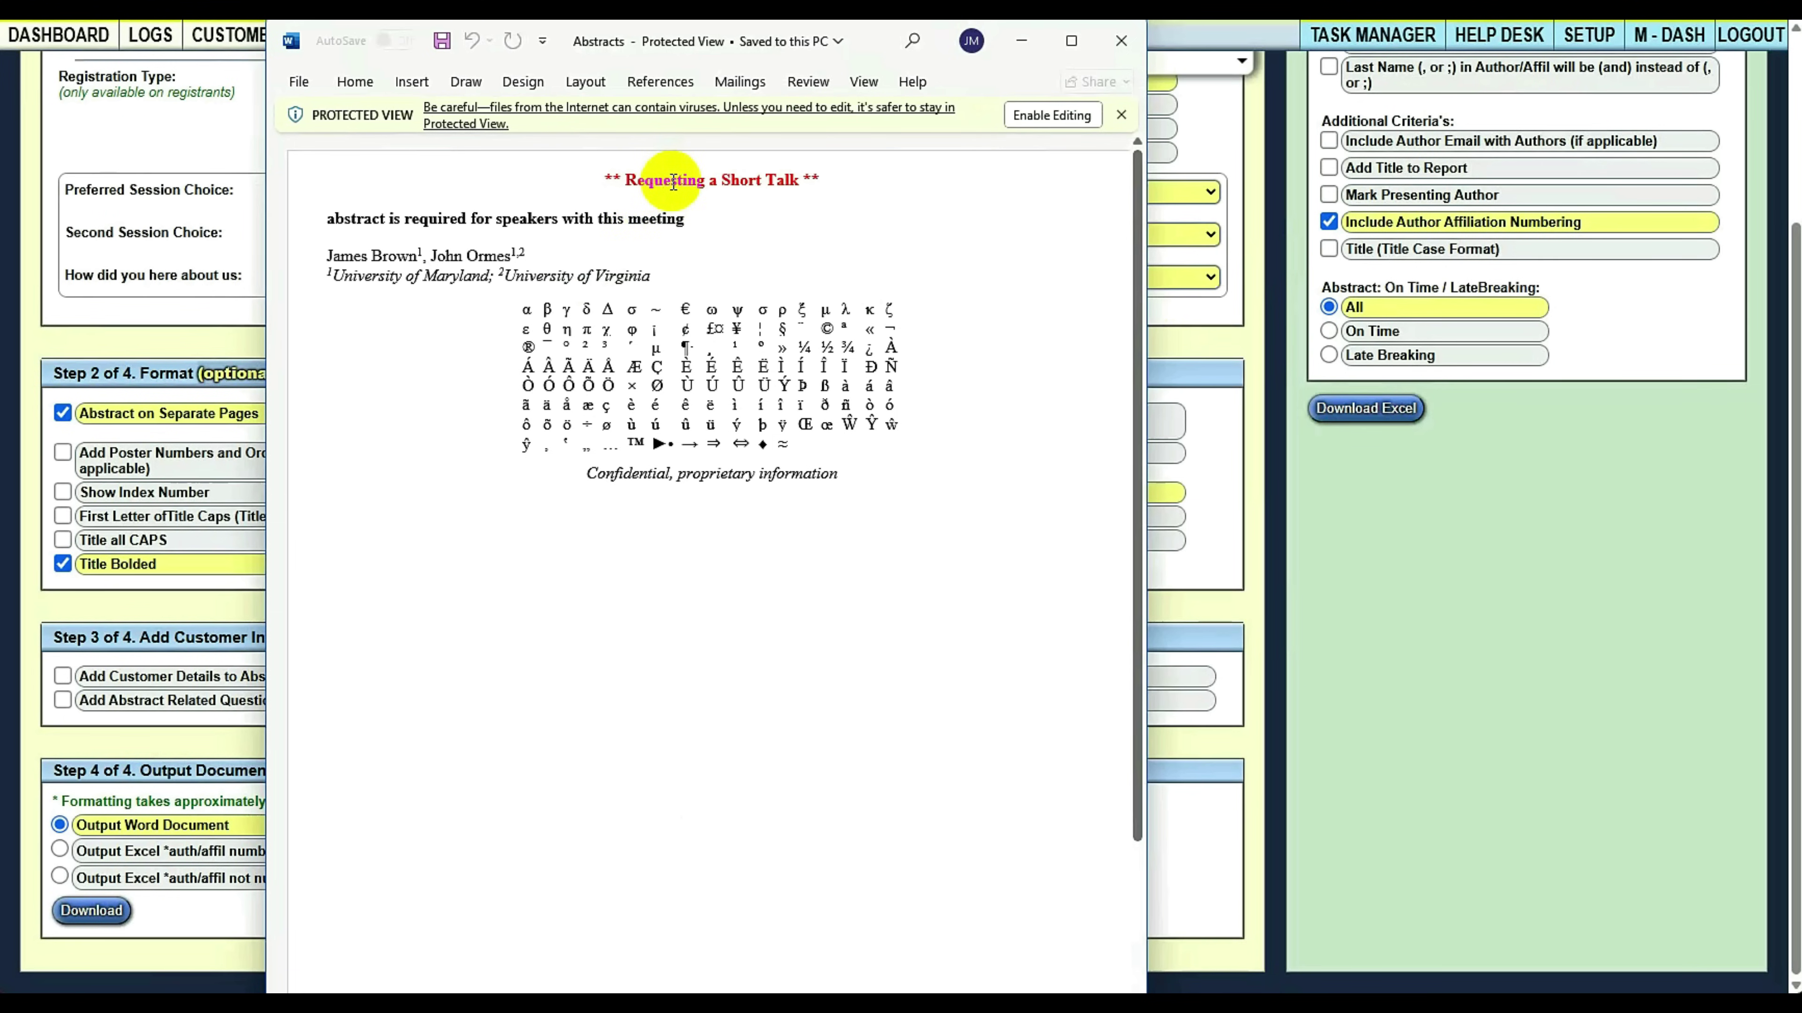
drag(327, 218, 656, 350)
click(1021, 41)
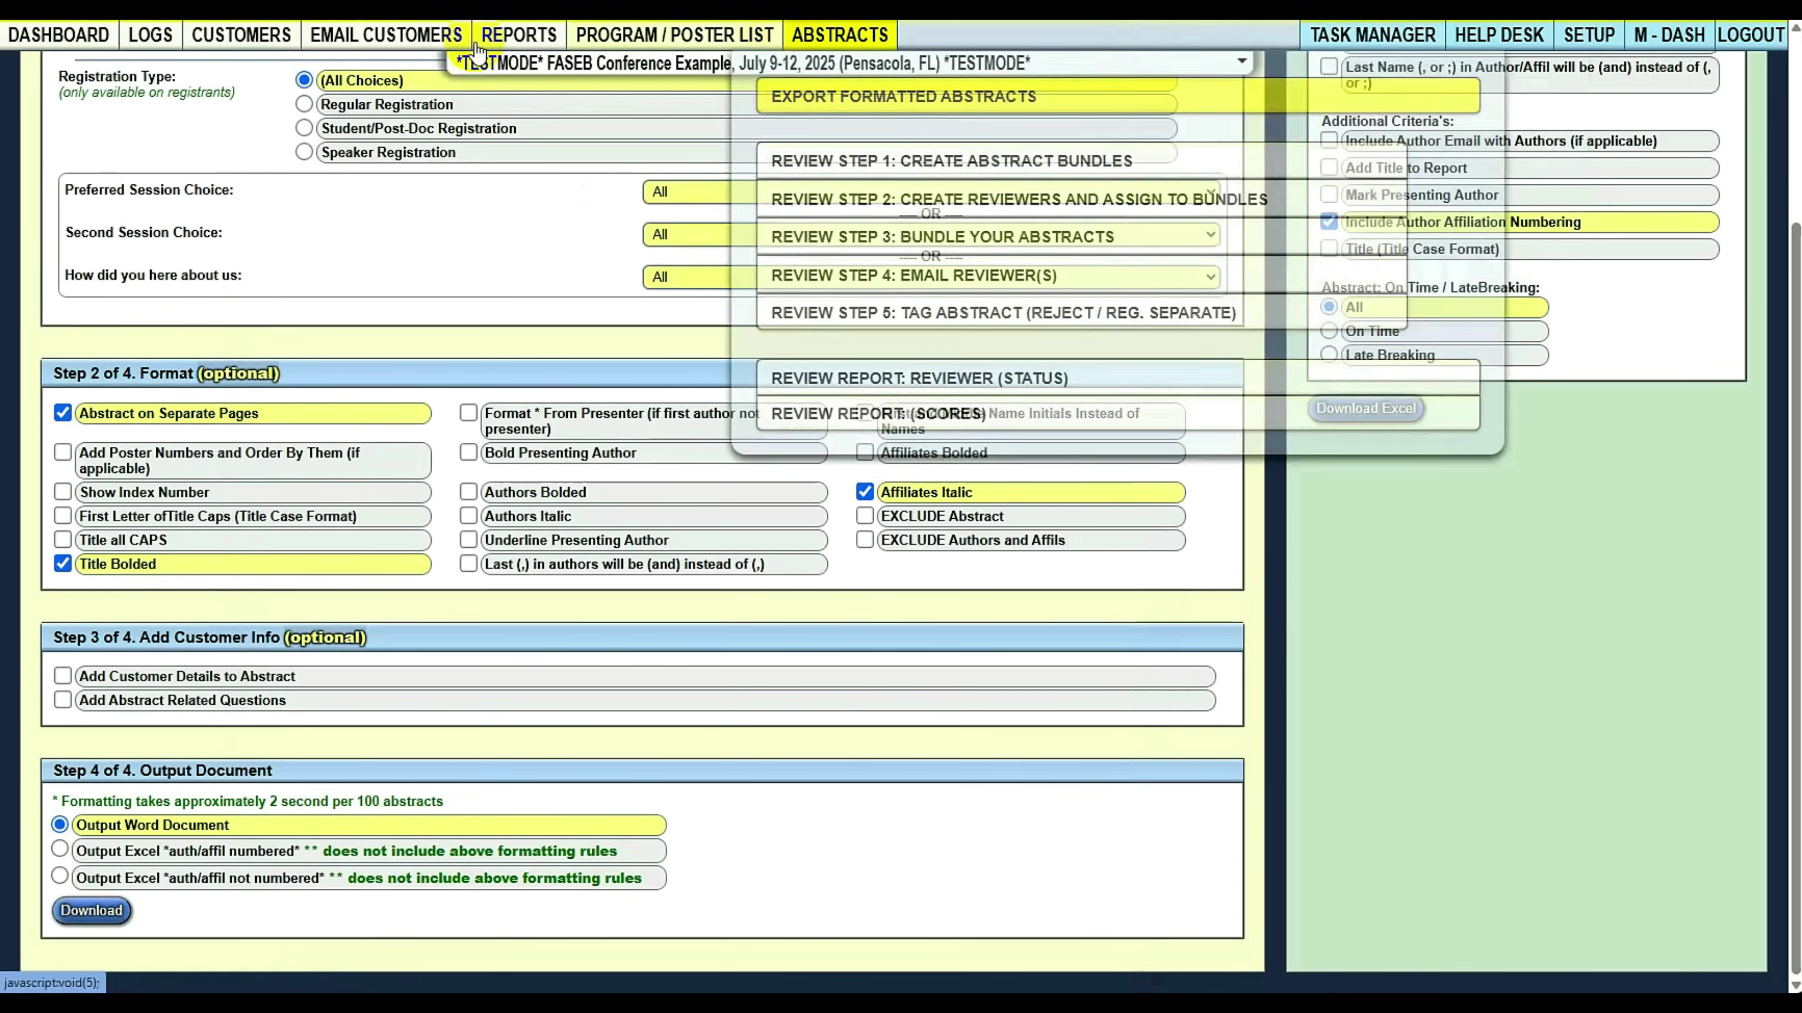
Move the award and request papers system card to third in My Tasks, then open Conference Setup Admin
click(1340, 32)
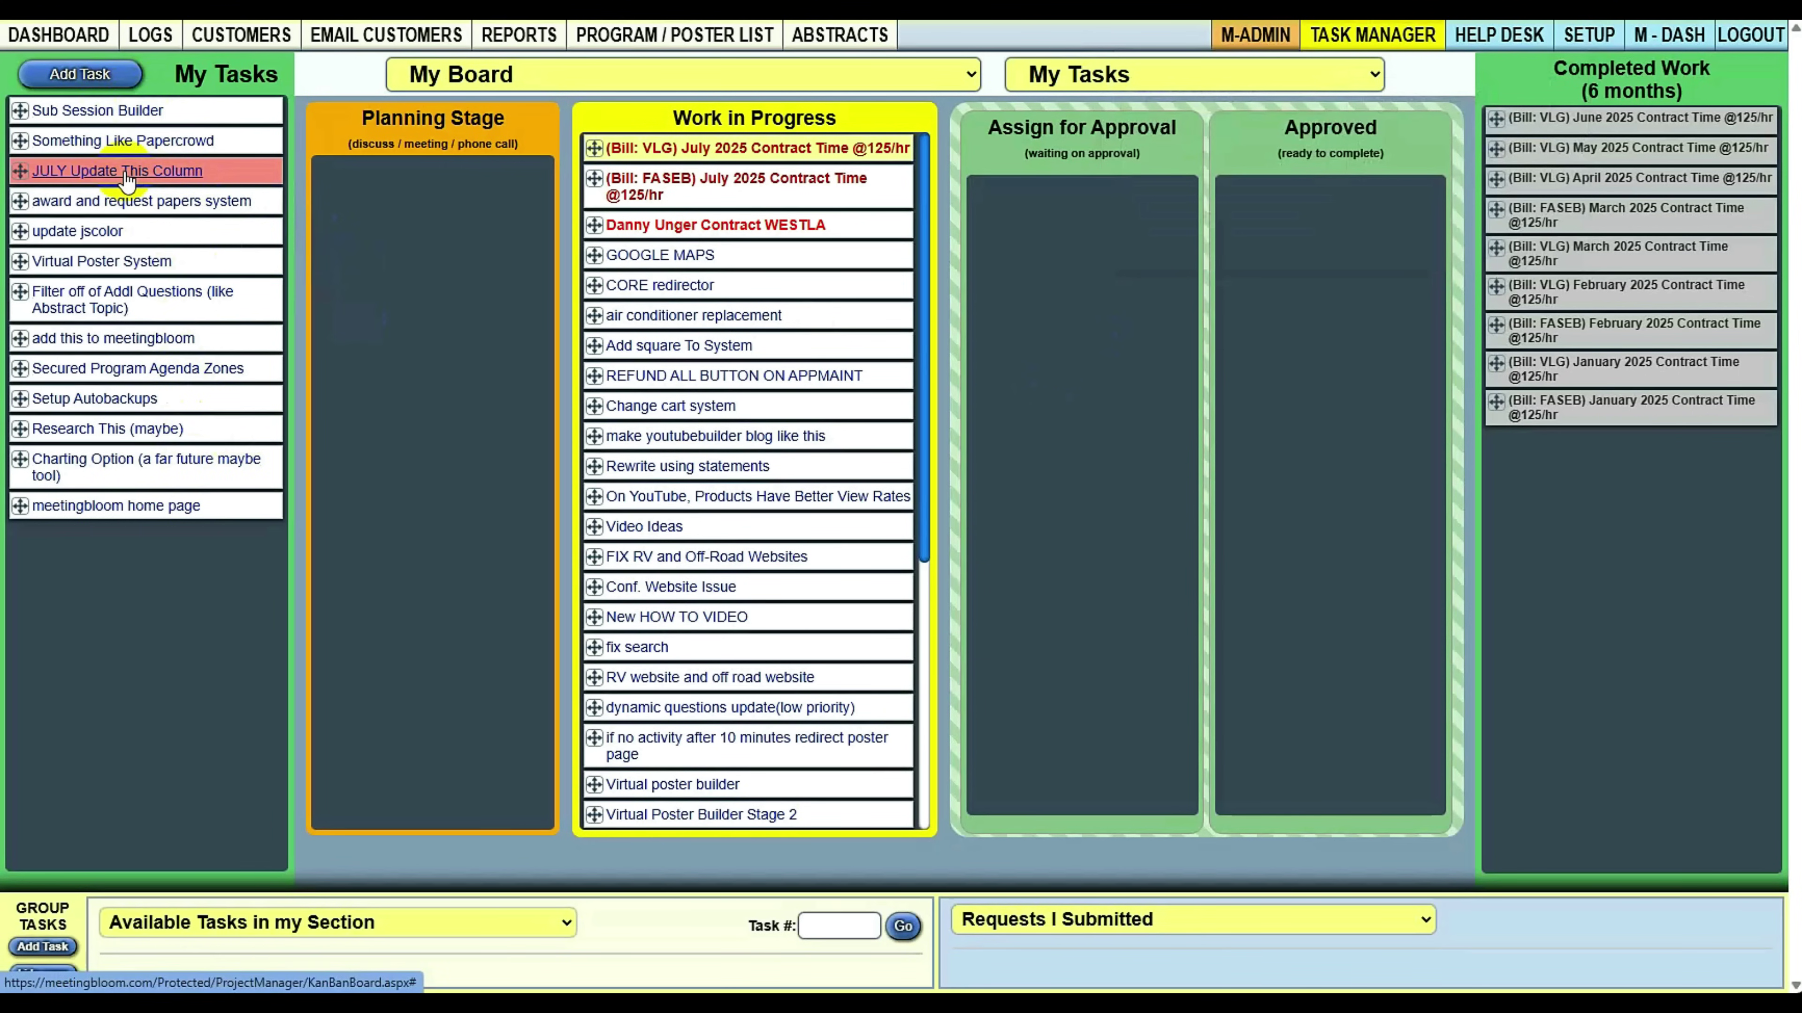
drag(118, 205, 701, 160)
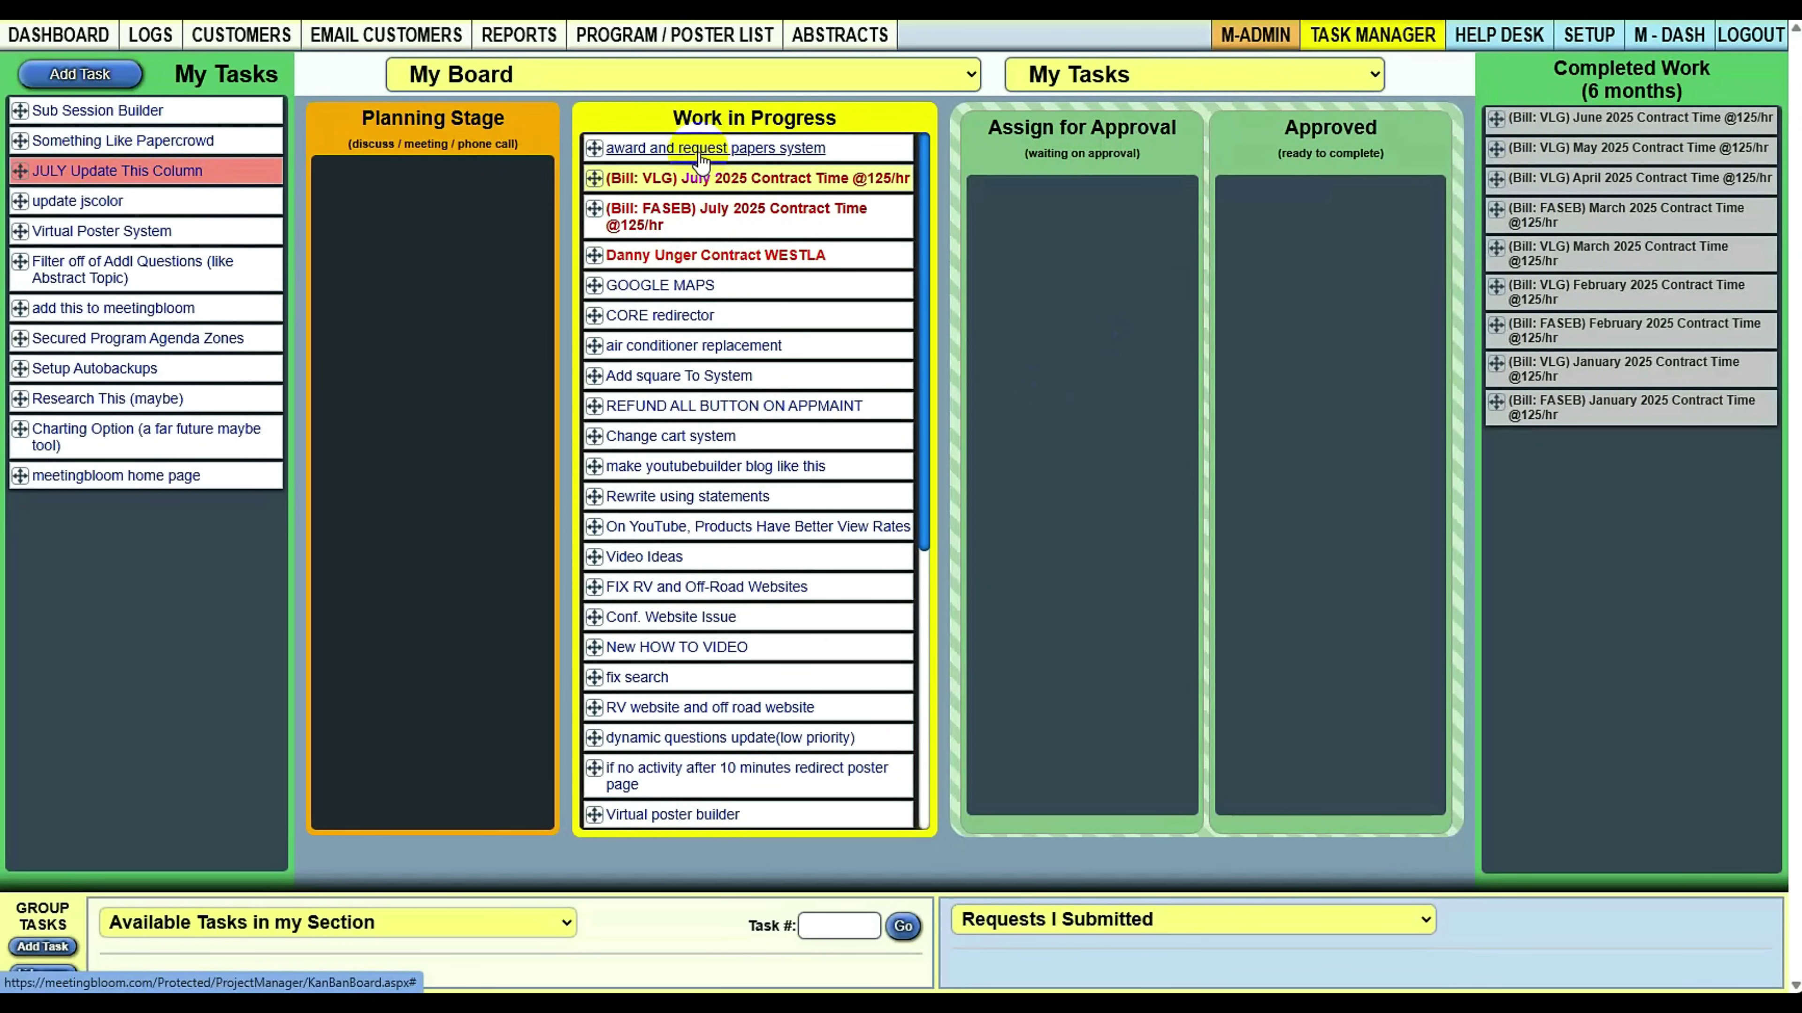
drag(701, 160, 141, 171)
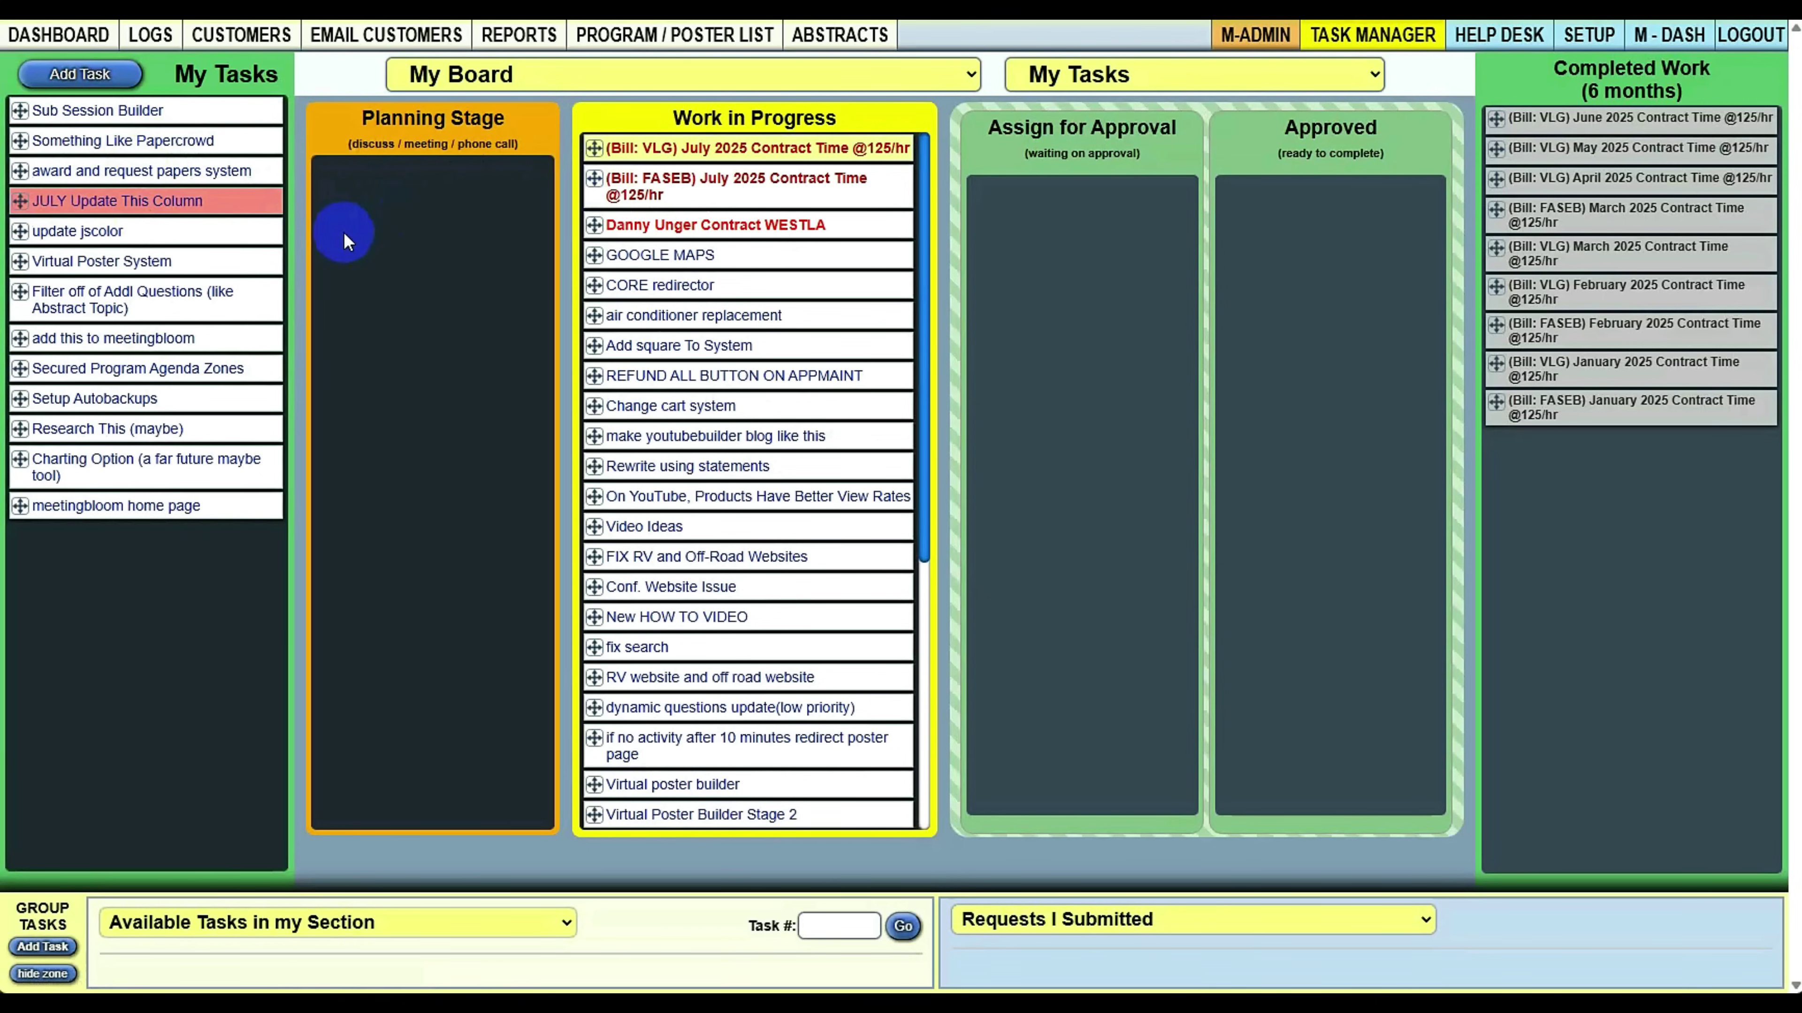
mouse_move(1255, 35)
click(1415, 95)
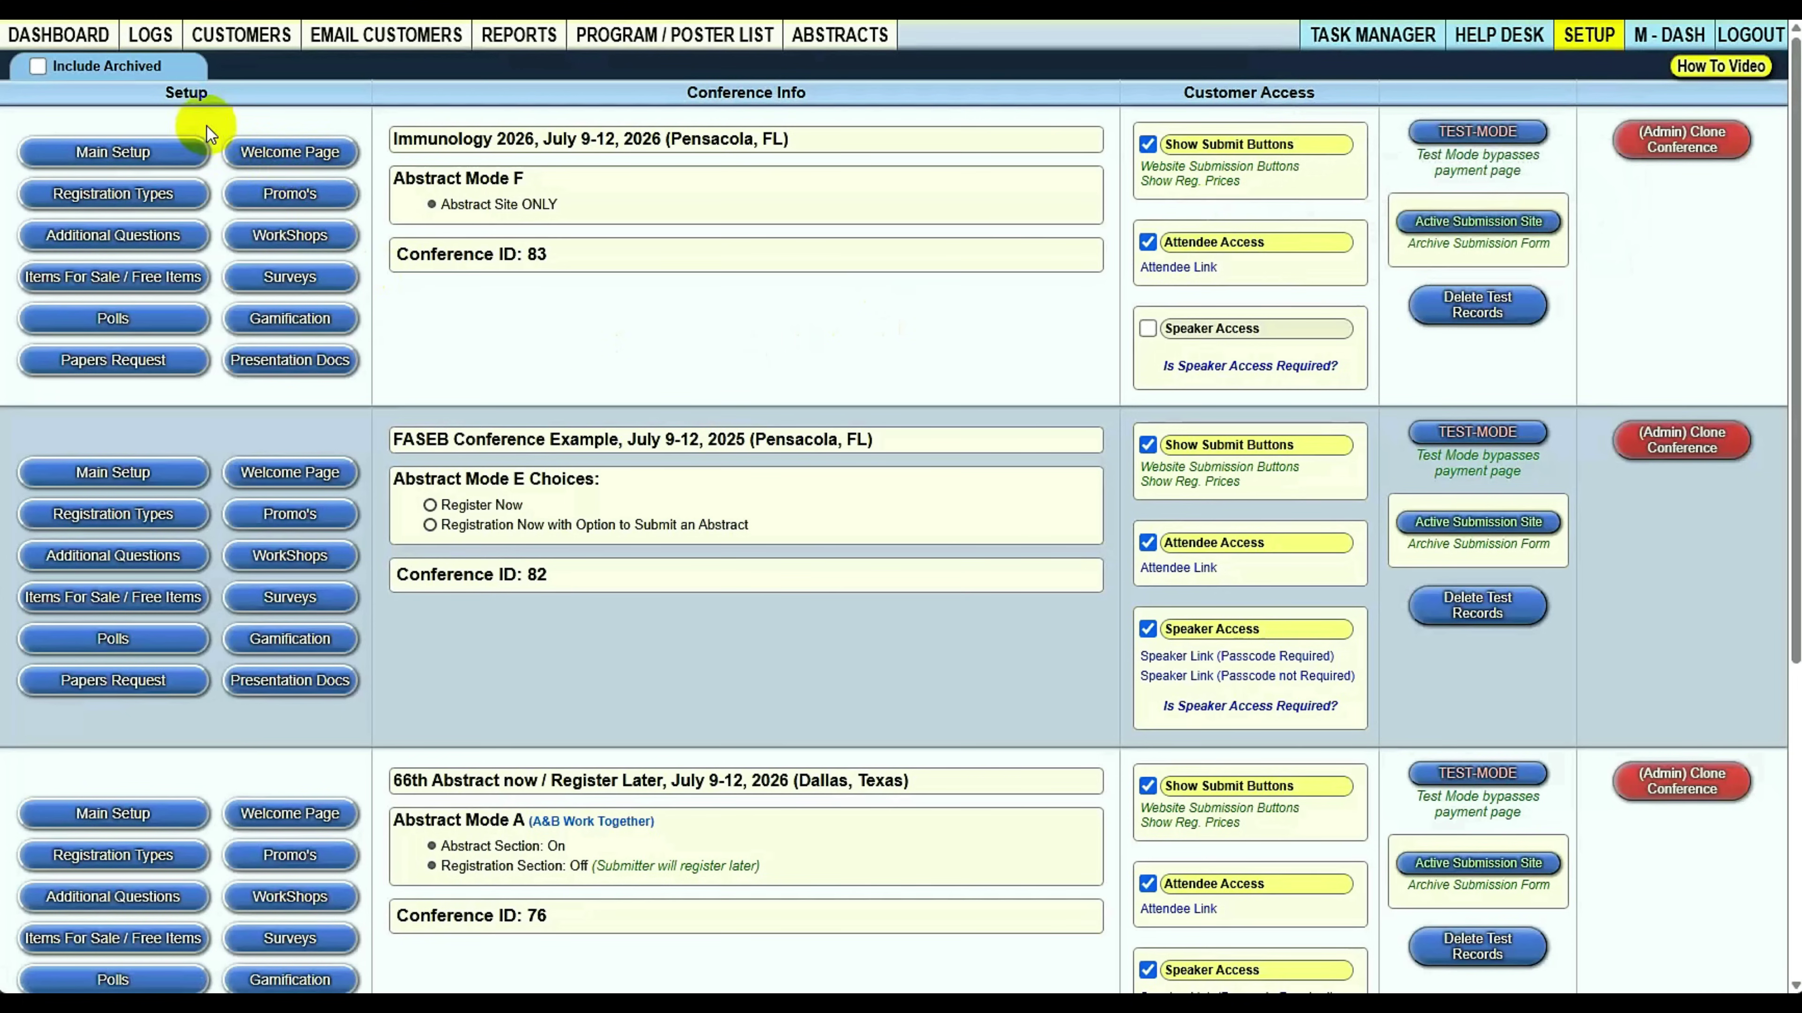
click(186, 151)
scroll(509, 282, down, 3)
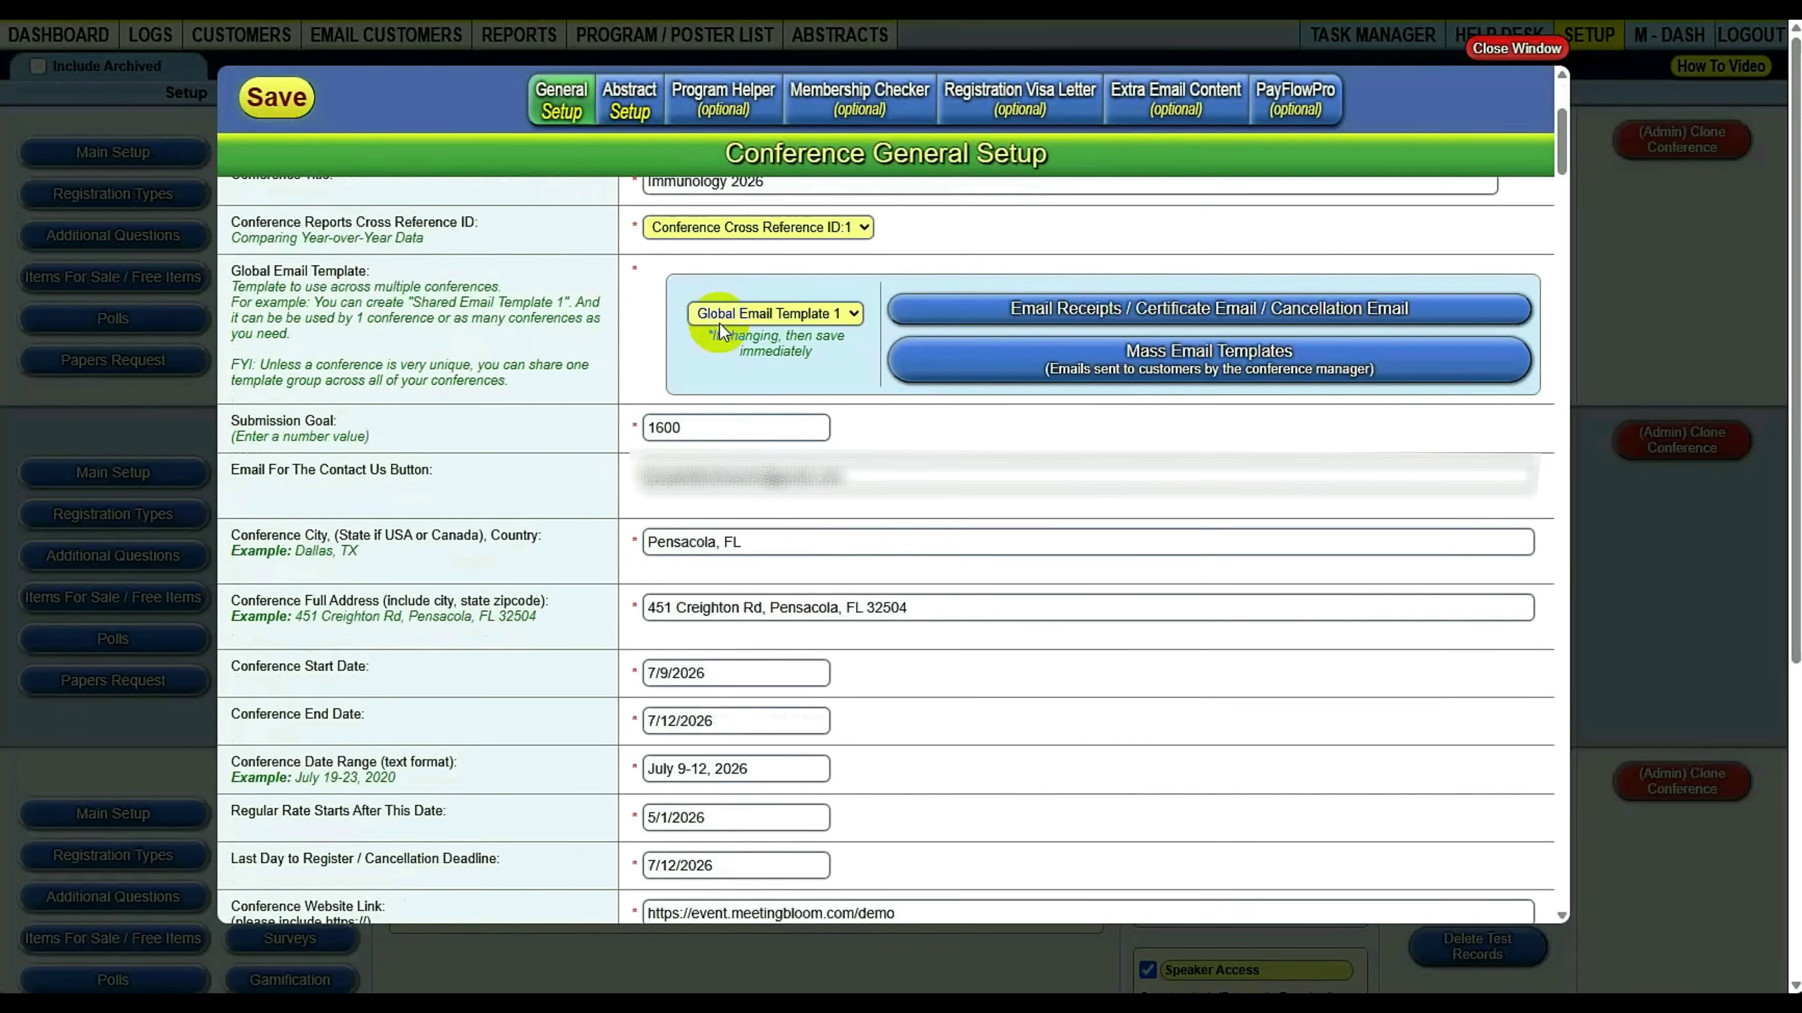
drag(312, 433, 364, 428)
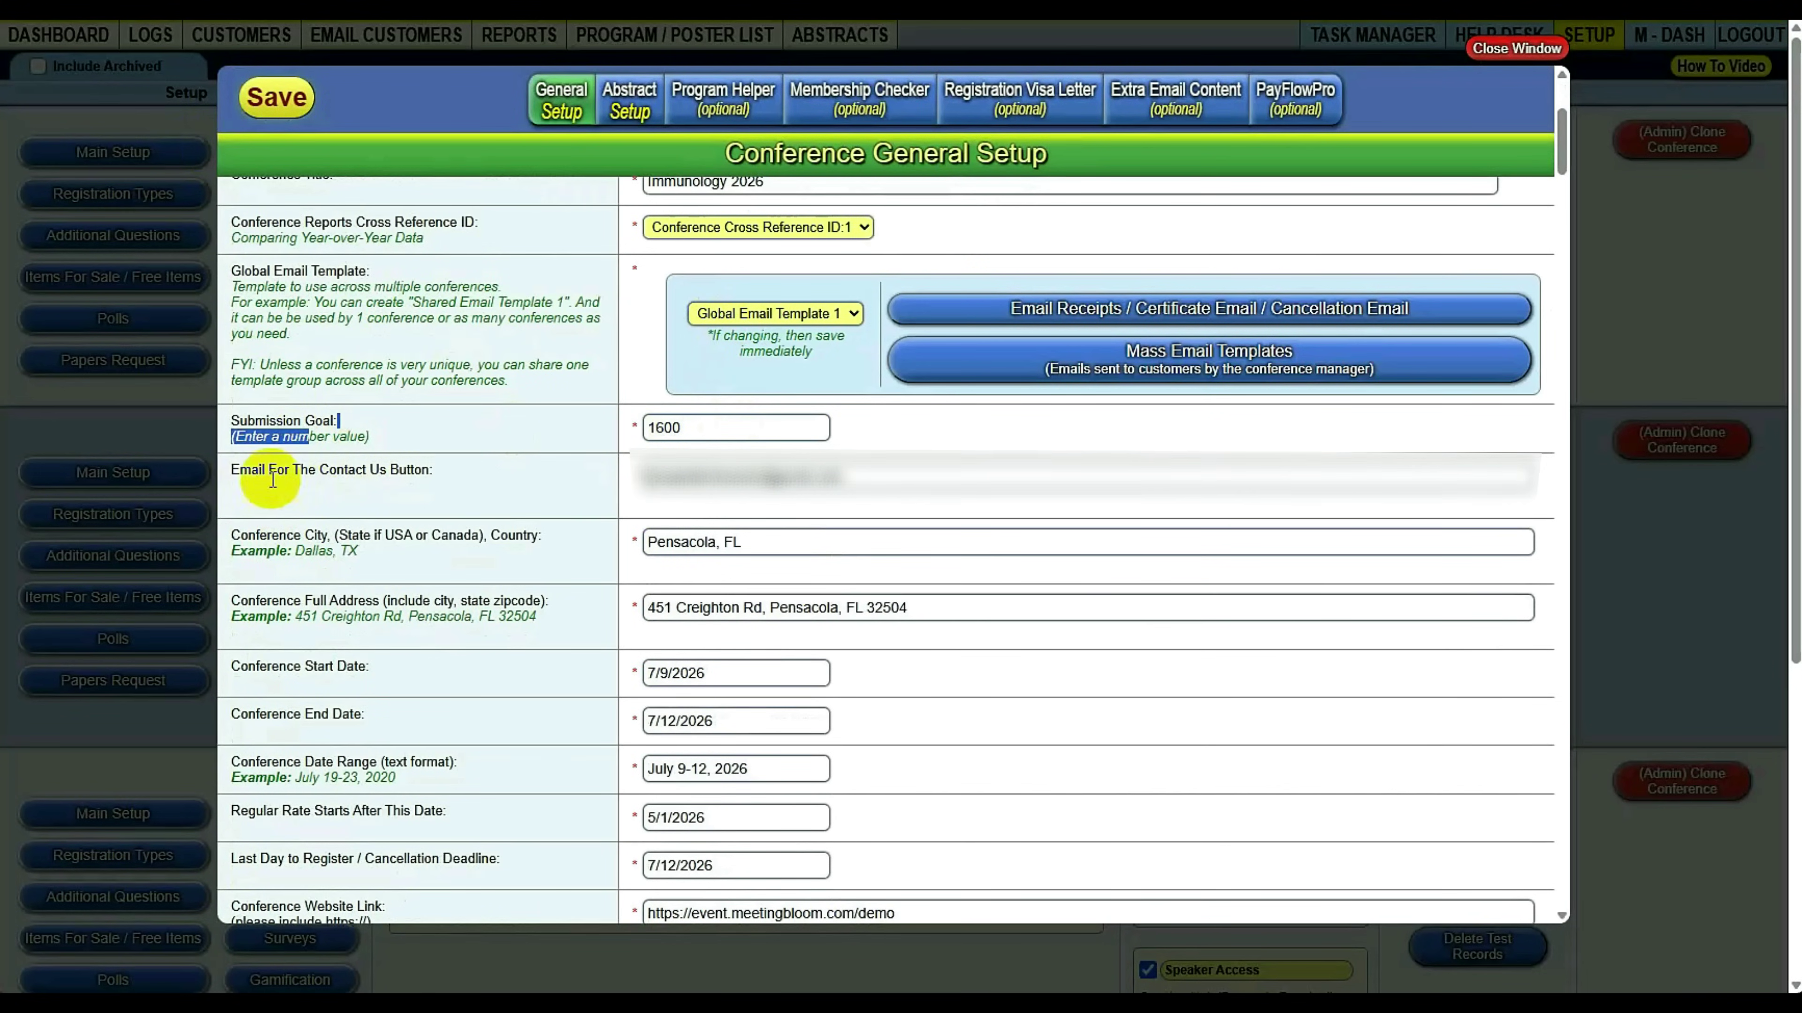
drag(261, 471, 345, 468)
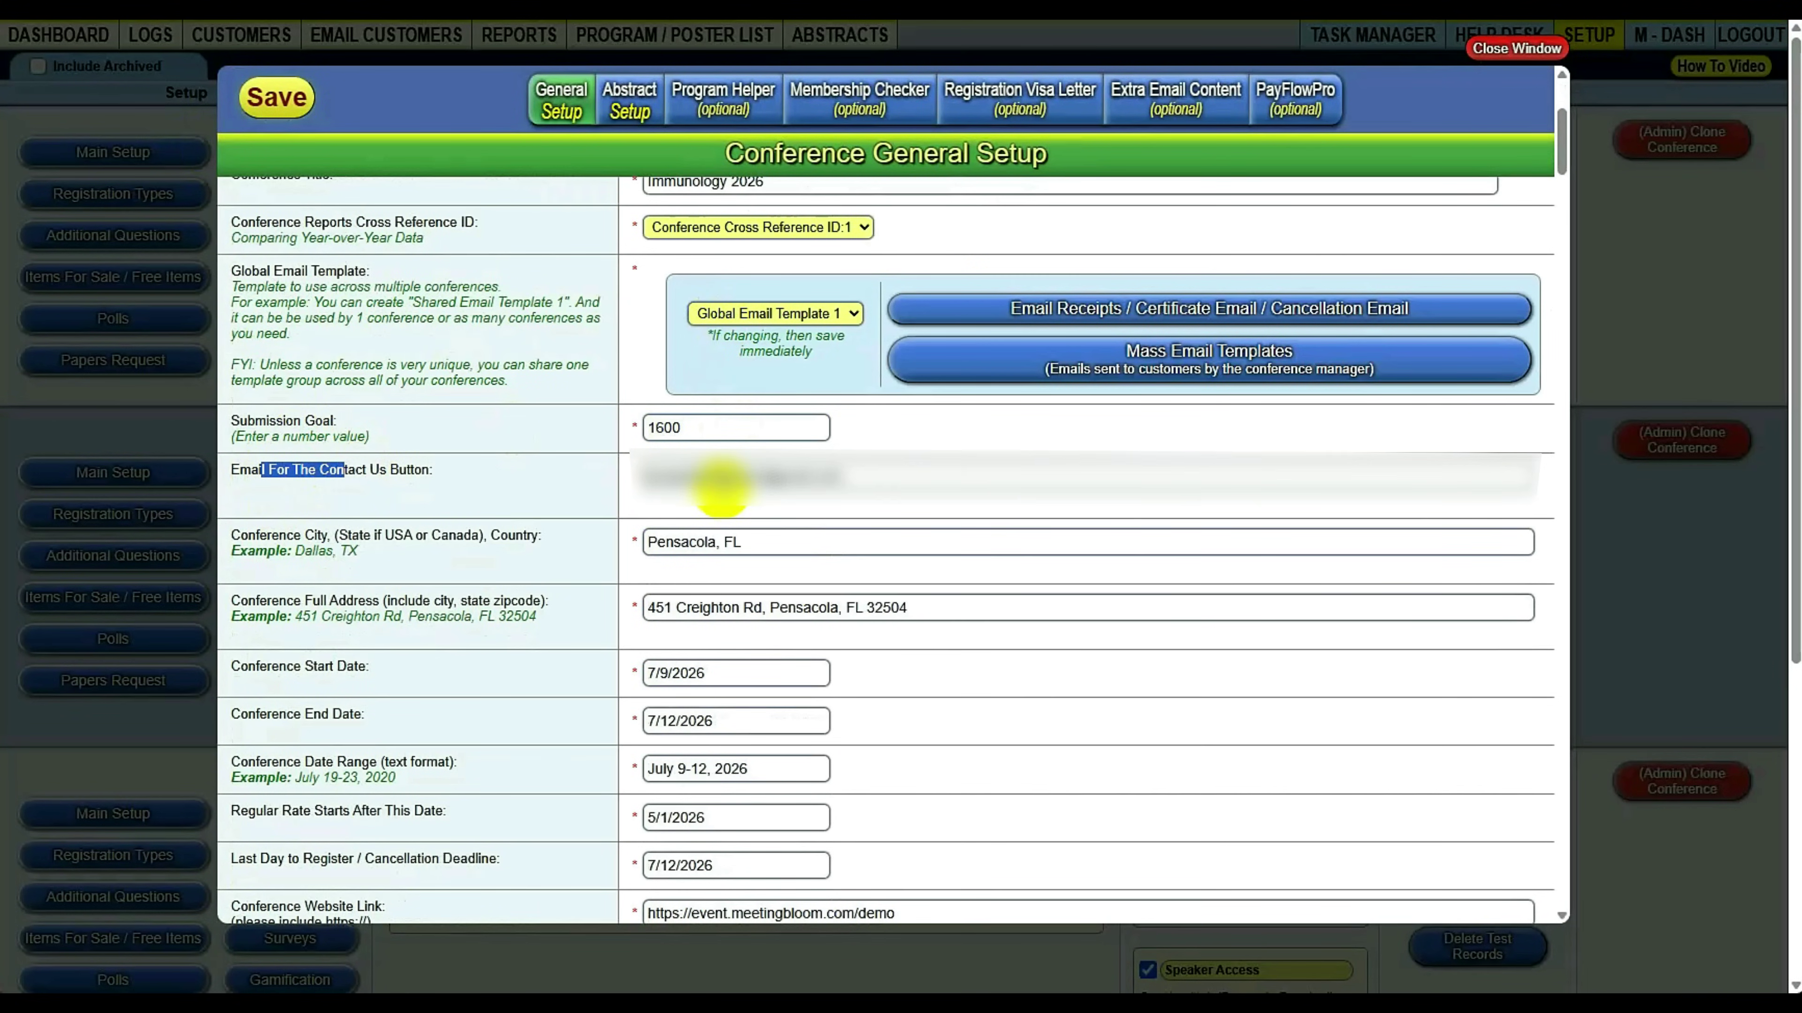
scroll(388, 550, down, 2)
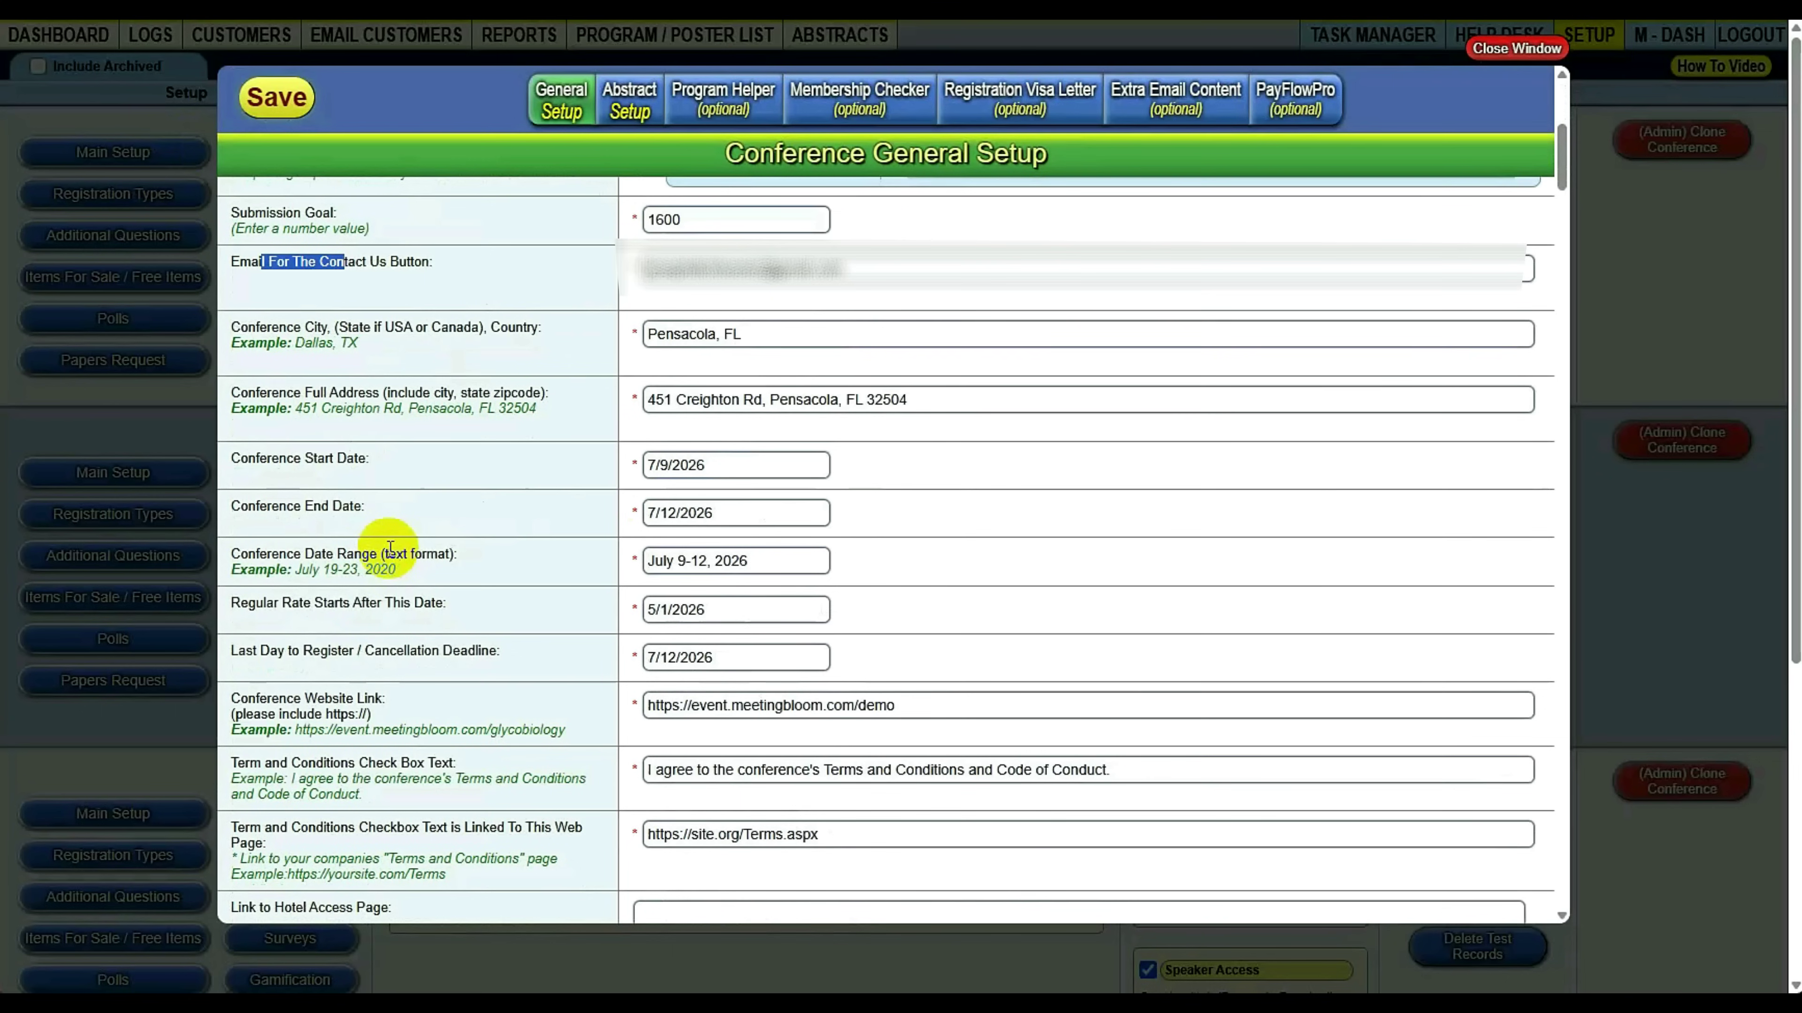
scroll(390, 554, down, 3)
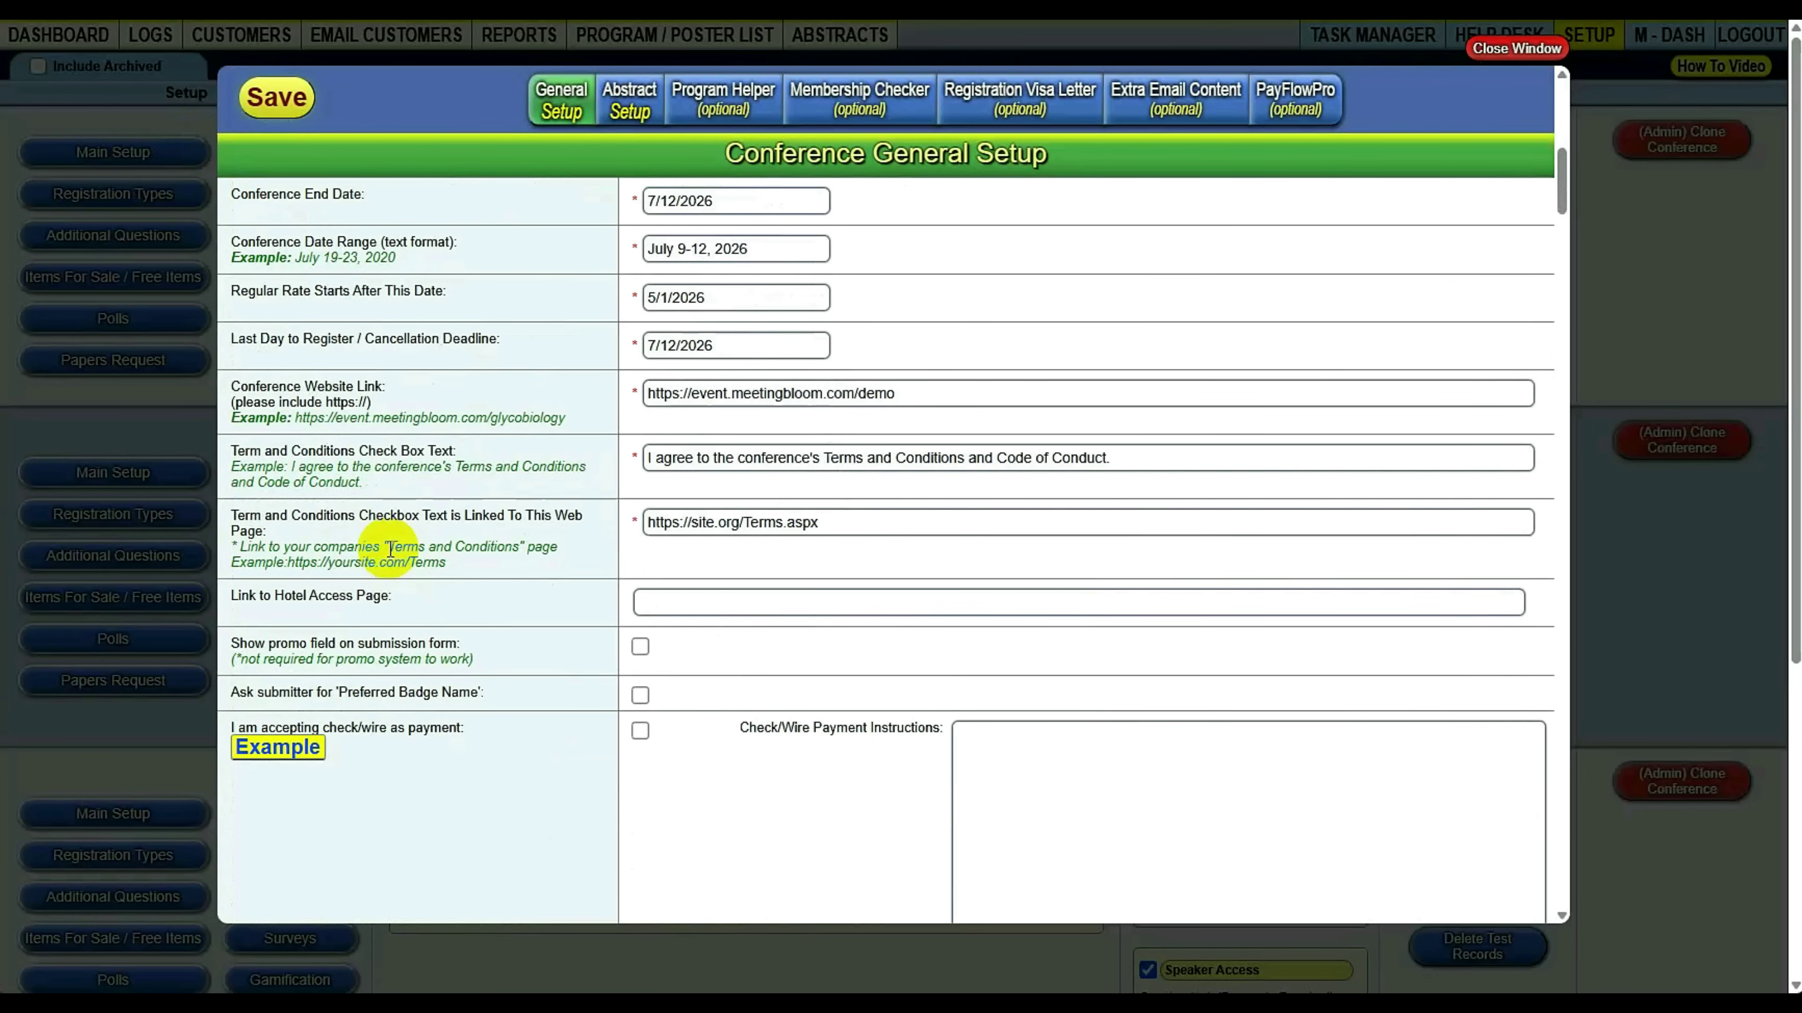
click(1504, 48)
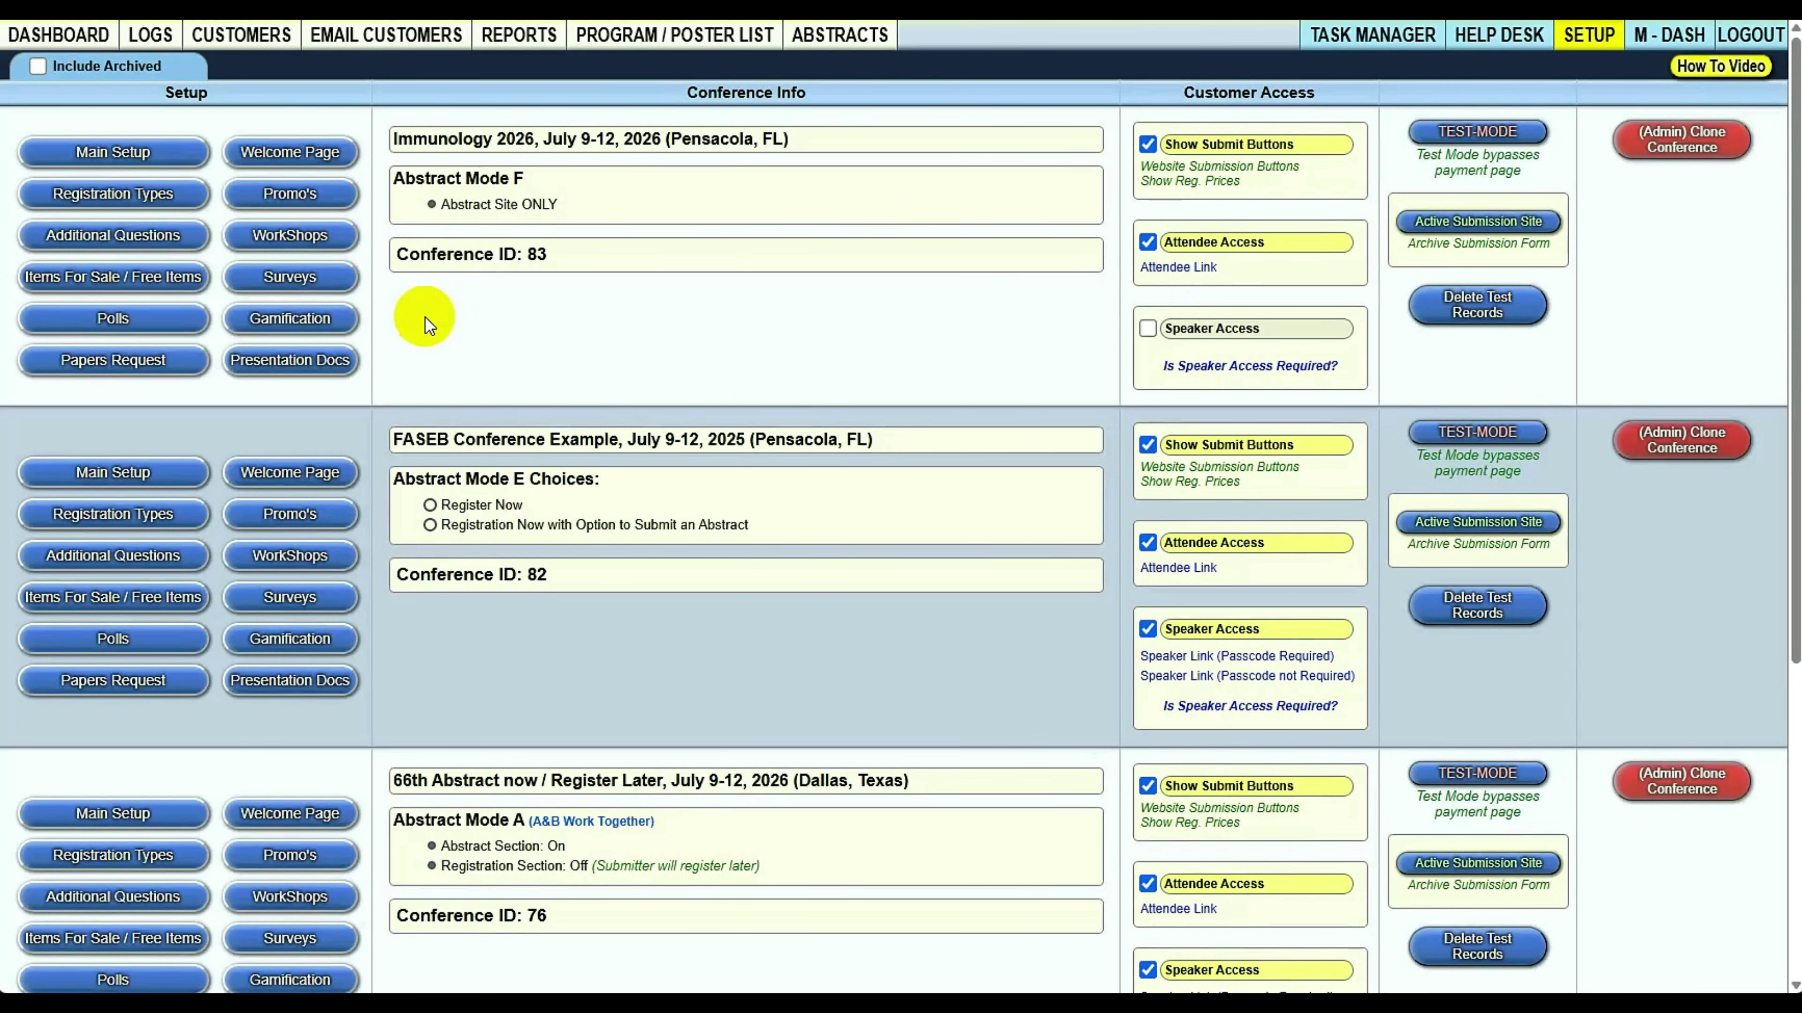
Return to the company dashboard for the FASEB Conference Example
click(59, 43)
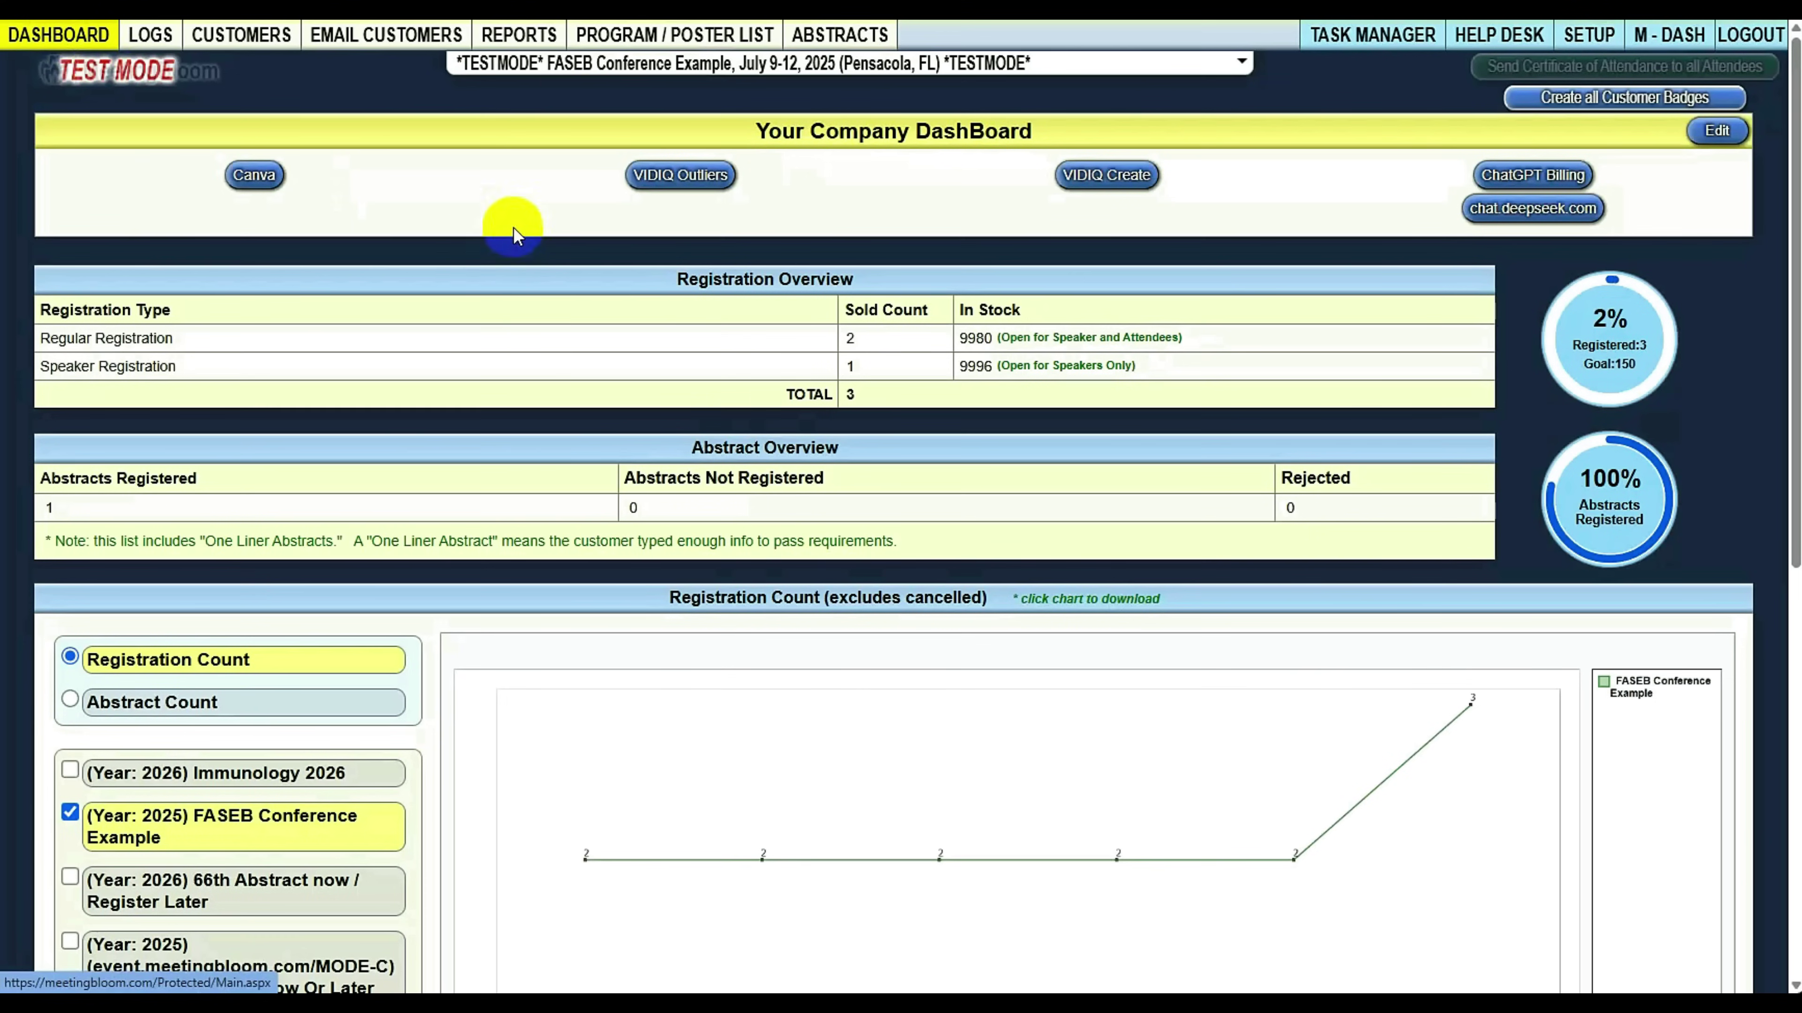